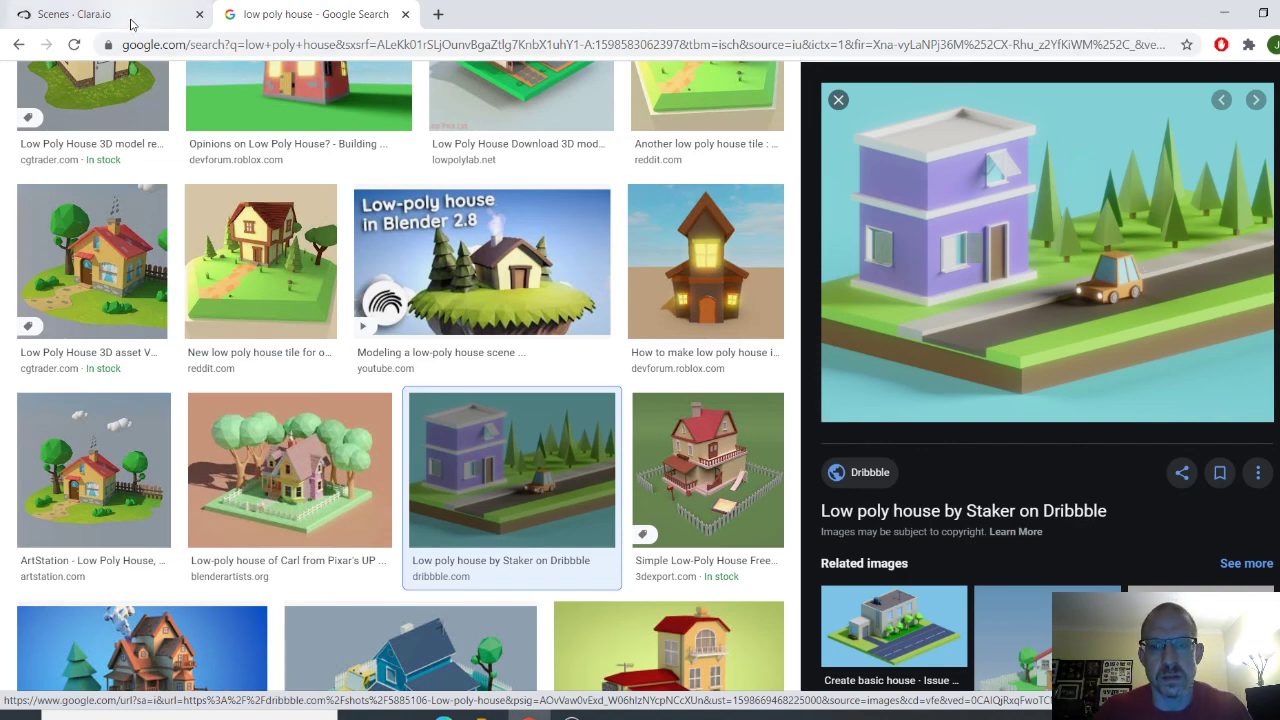
Step: Create a new empty scene named lowPolyHouse, with the WebGL renderer and public access
click(131, 16)
click(74, 184)
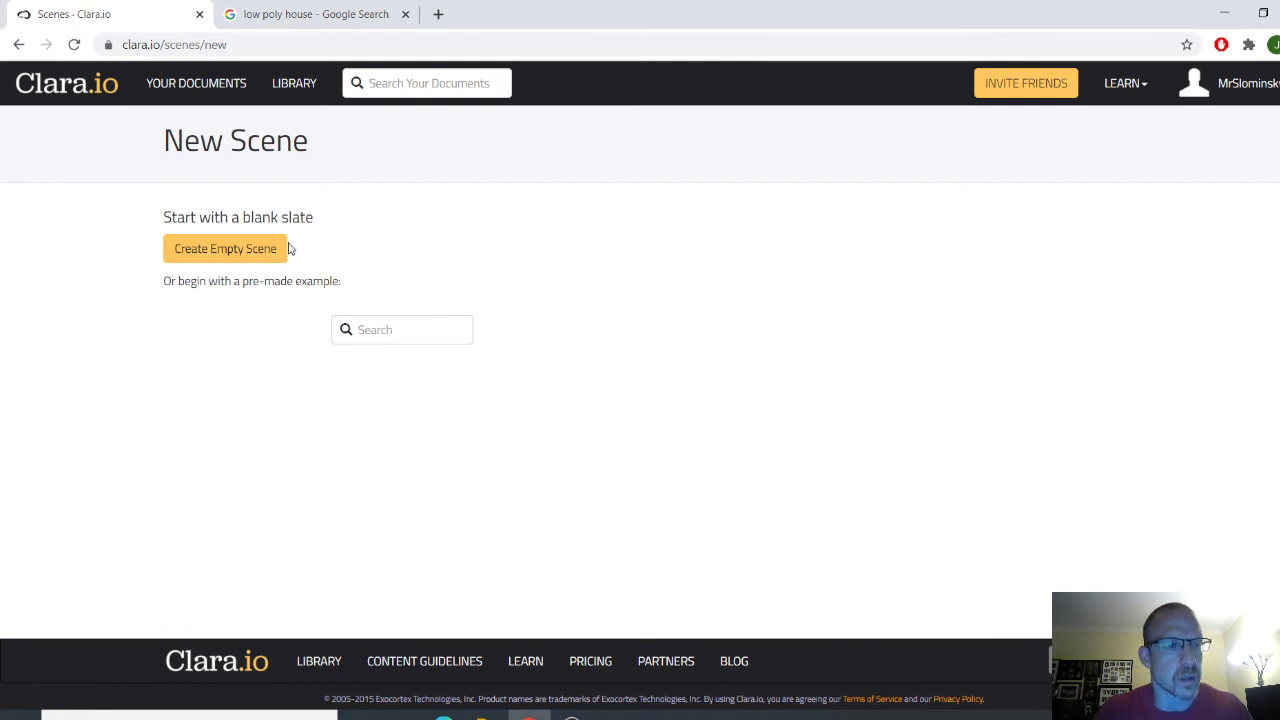
click(283, 250)
click(652, 208)
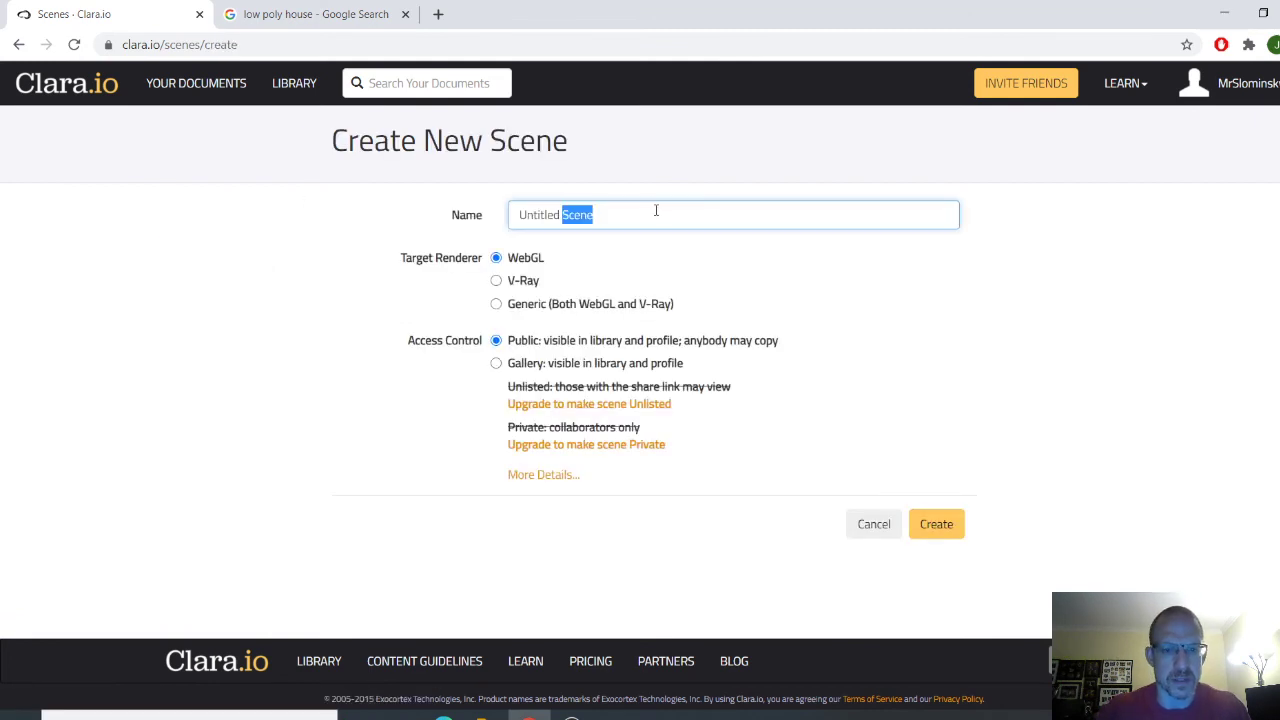
key(BackSpace)
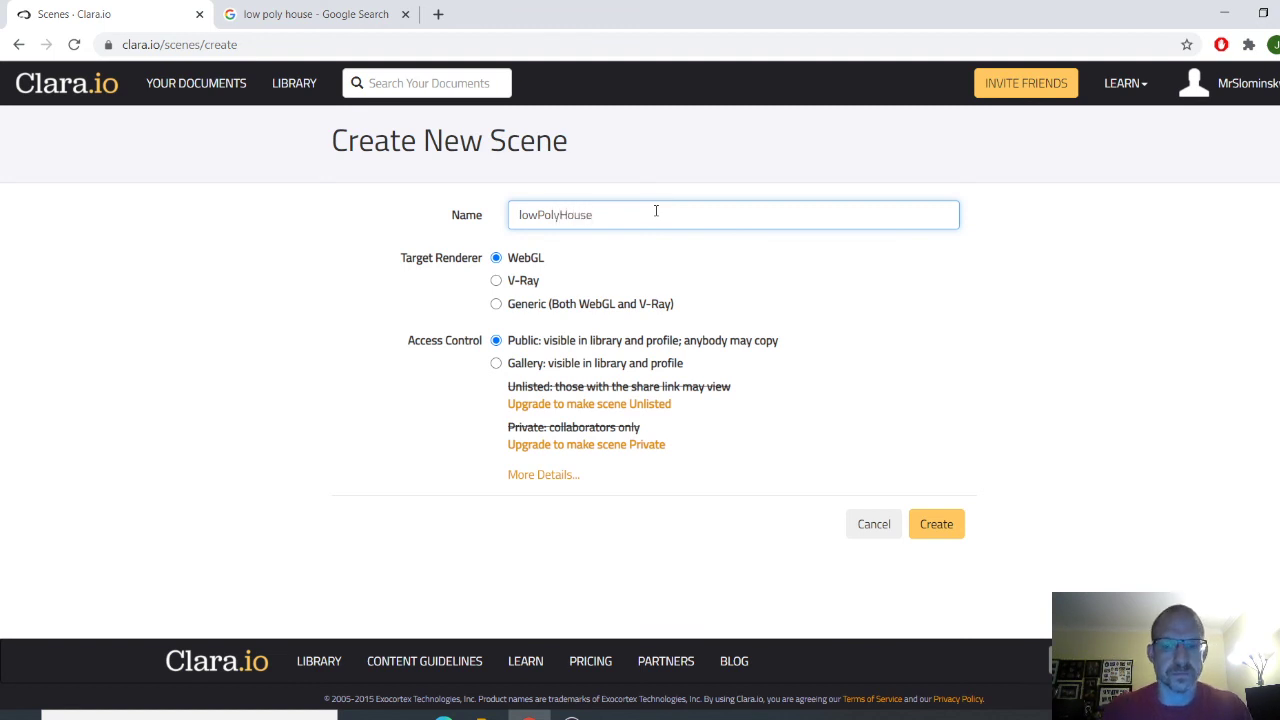
click(936, 524)
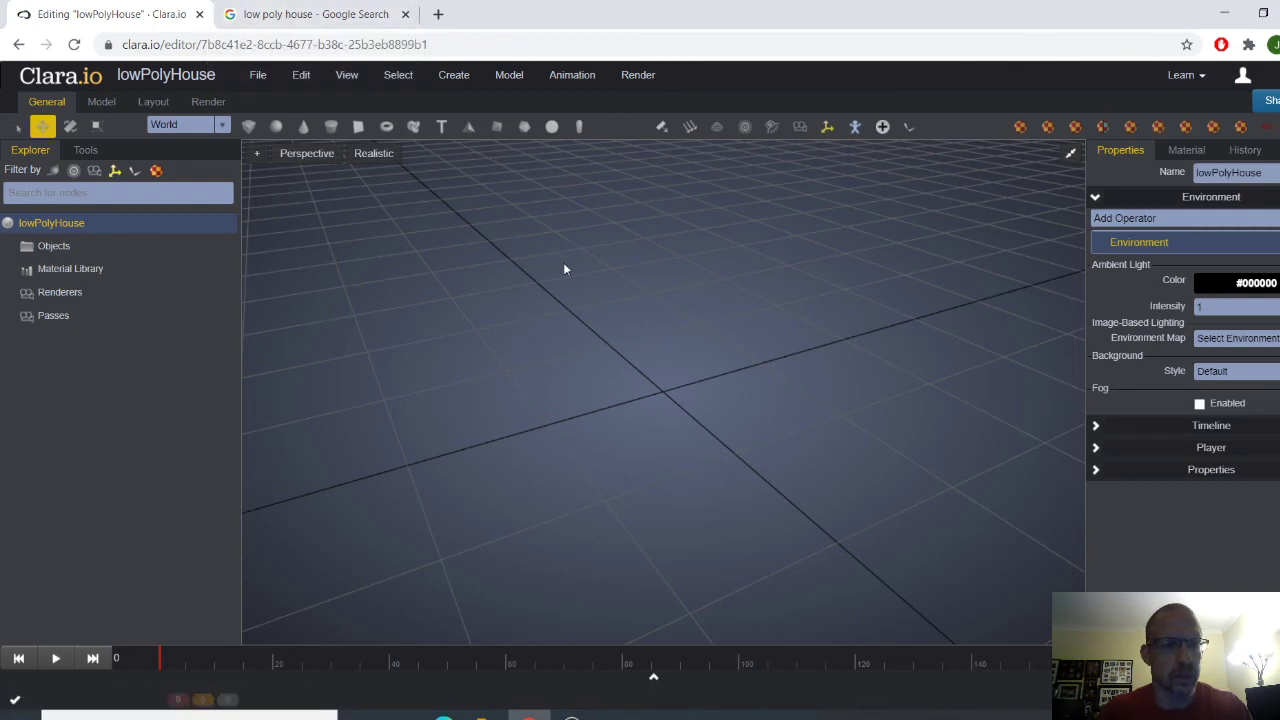
Step: Add a box to the scene and stretch it along the Y axis into a tall block
click(250, 127)
drag(663, 334, 656, 254)
scroll(676, 424, down, 2)
right_drag(676, 430, 737, 320)
drag(679, 263, 740, 358)
right_drag(745, 345, 726, 385)
scroll(770, 427, up, 4)
scroll(726, 385, down, 1)
key(r)
drag(685, 250, 664, 135)
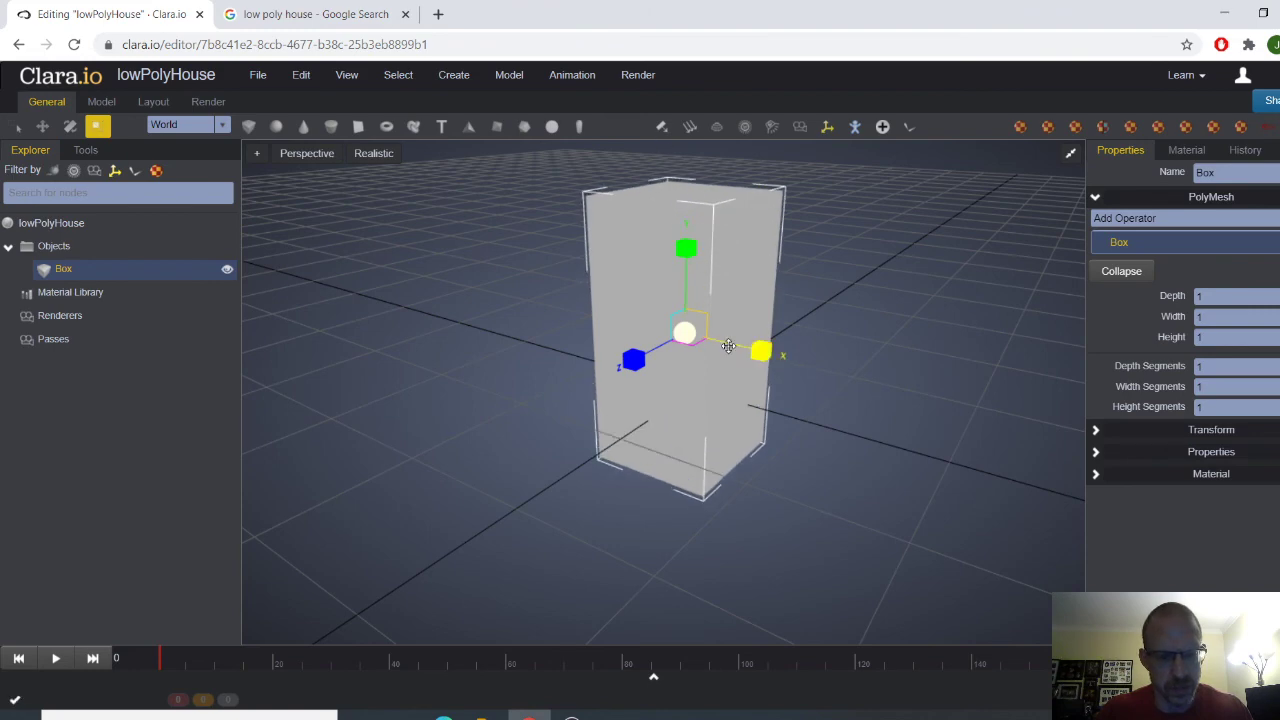
Step: Raise the tall box along Y until its base sits at grid level, checking the reference house picture
key(w)
drag(694, 286, 688, 138)
click(316, 14)
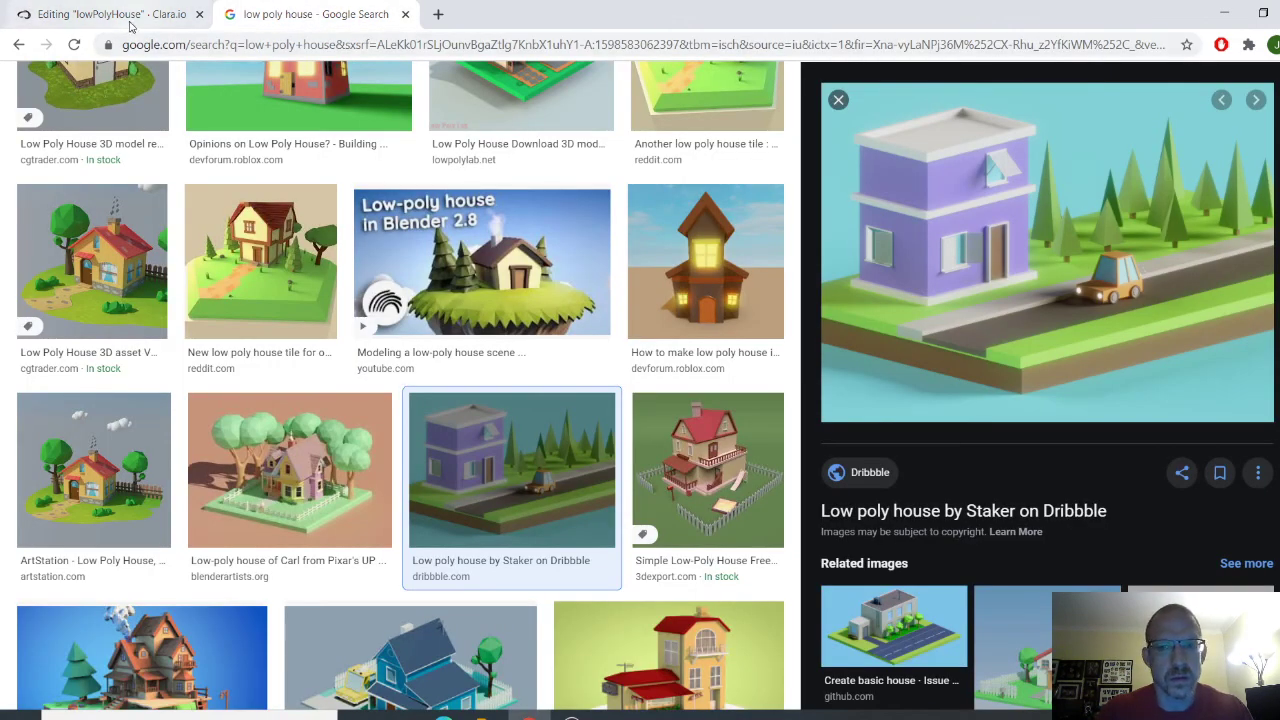
click(112, 14)
Step: Widen the box along Z and X to match the proportions of the reference house's main body
key(r)
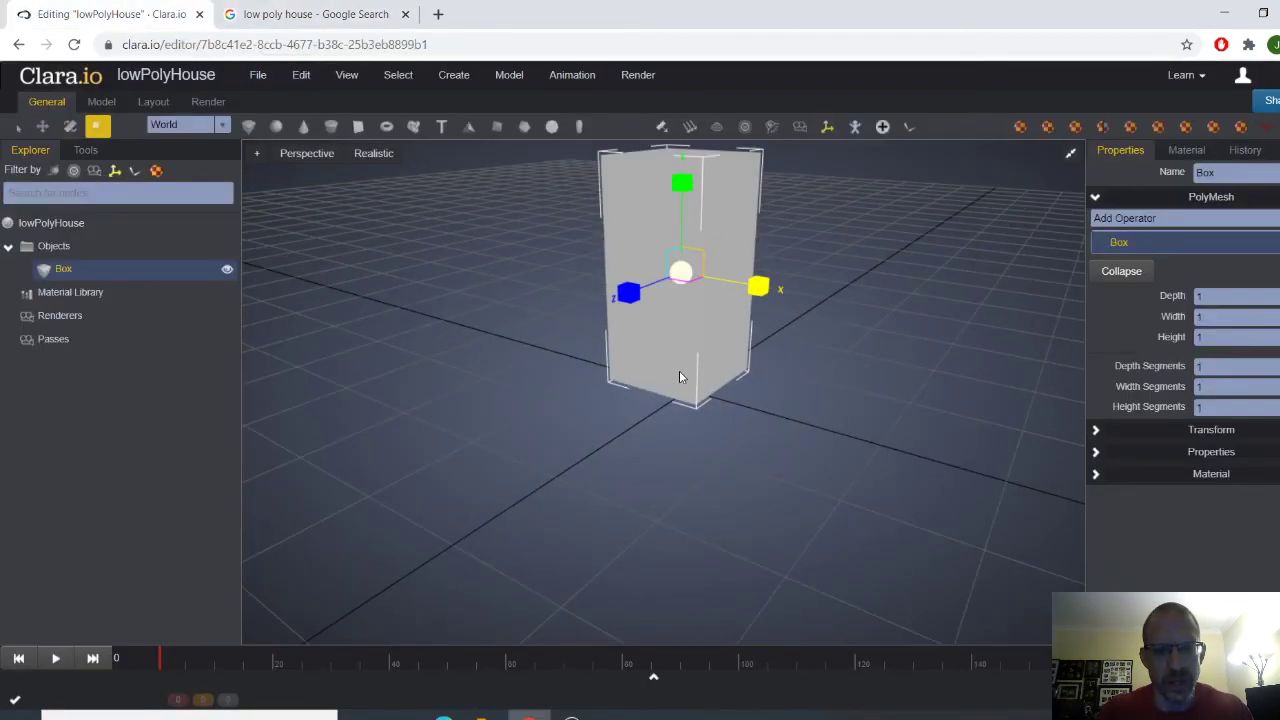
drag(628, 296, 590, 308)
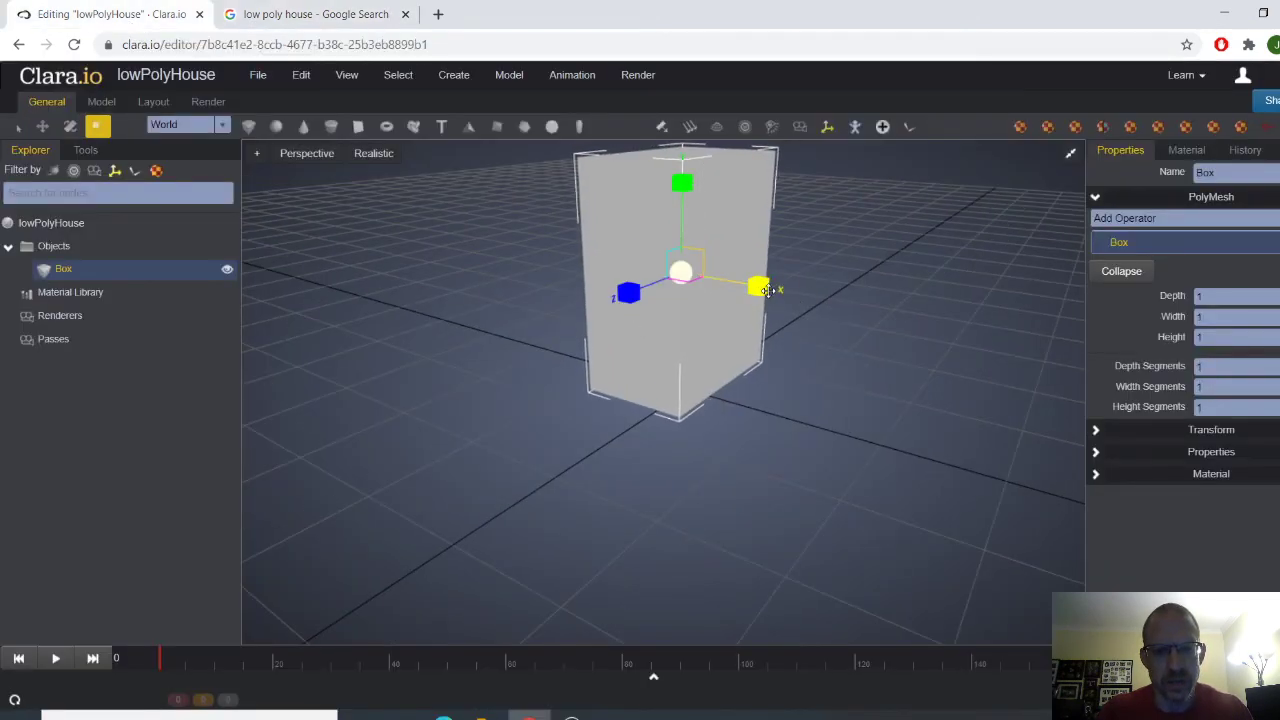
drag(762, 288, 831, 322)
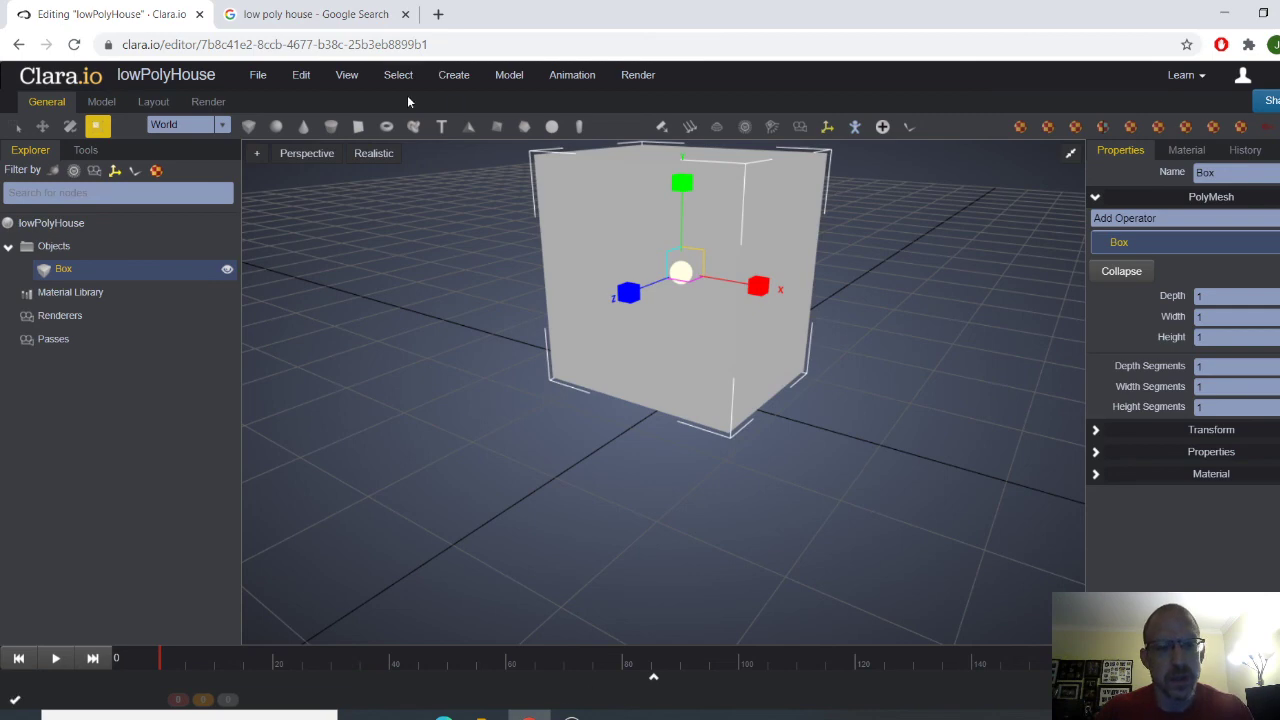
click(305, 8)
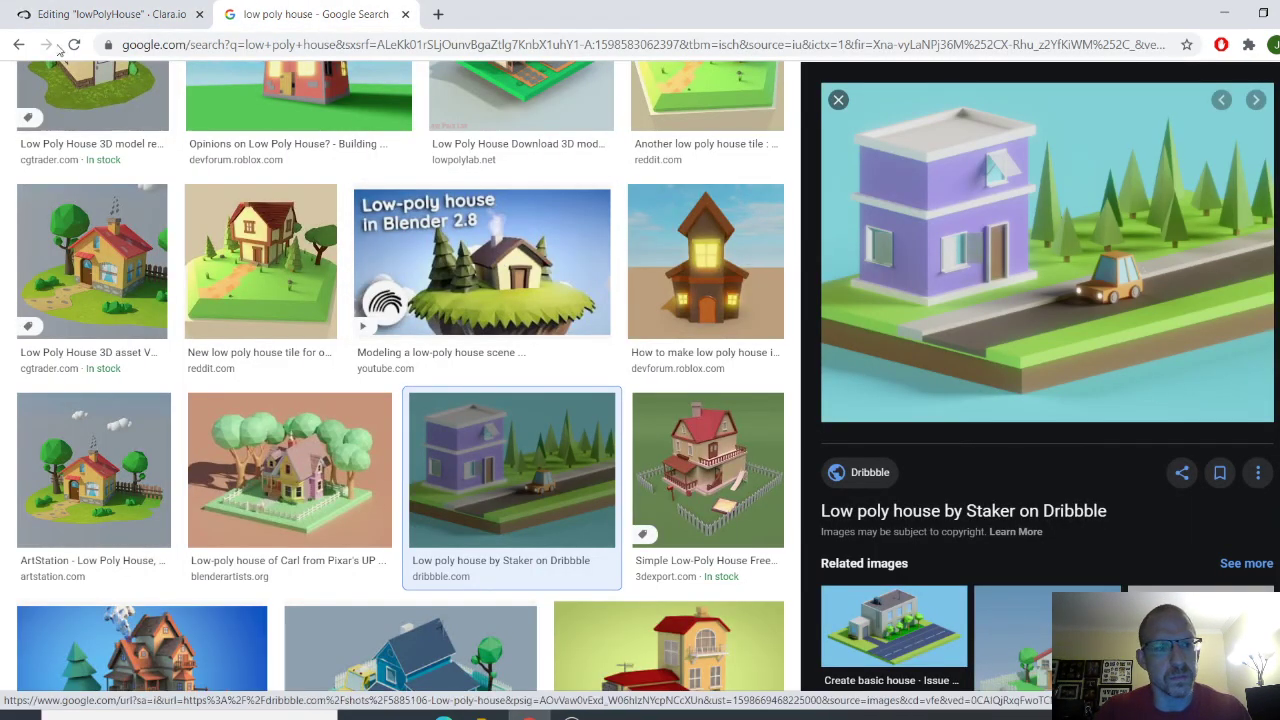
click(72, 16)
Step: Deselect the house box and turn on the display of mesh edges in the perspective view
click(637, 488)
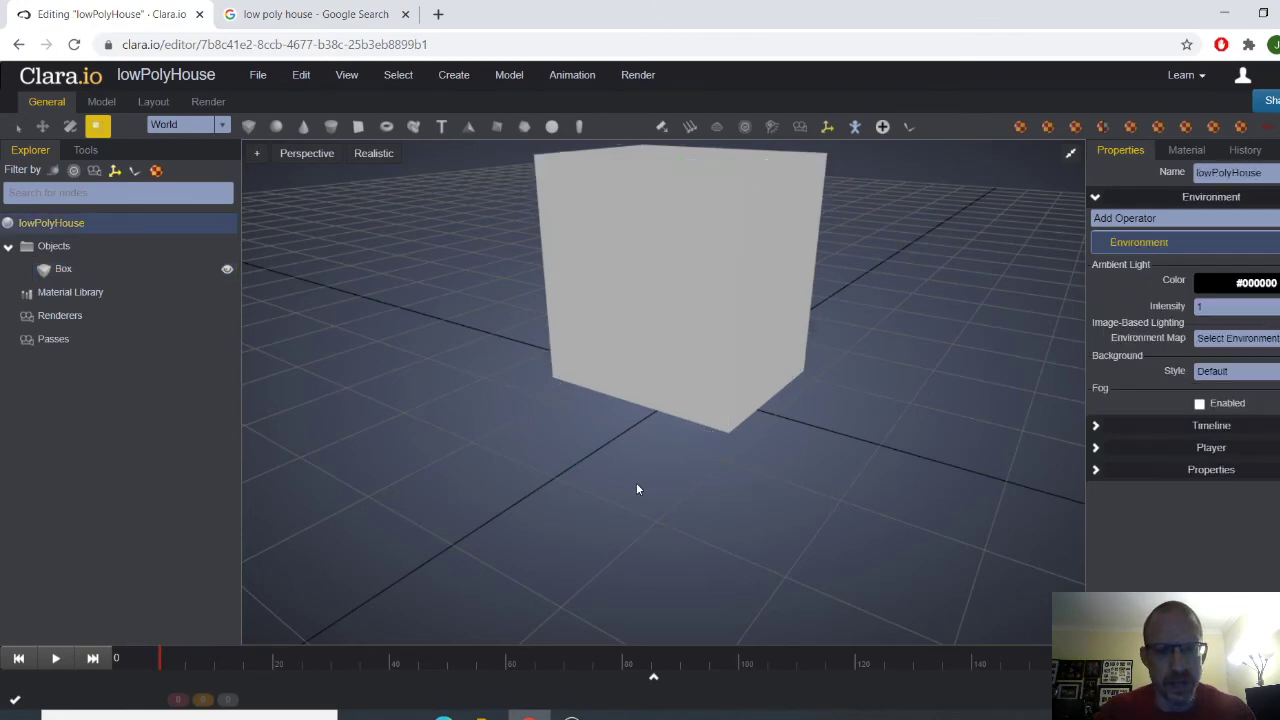
drag(678, 489, 698, 470)
right_drag(697, 471, 711, 465)
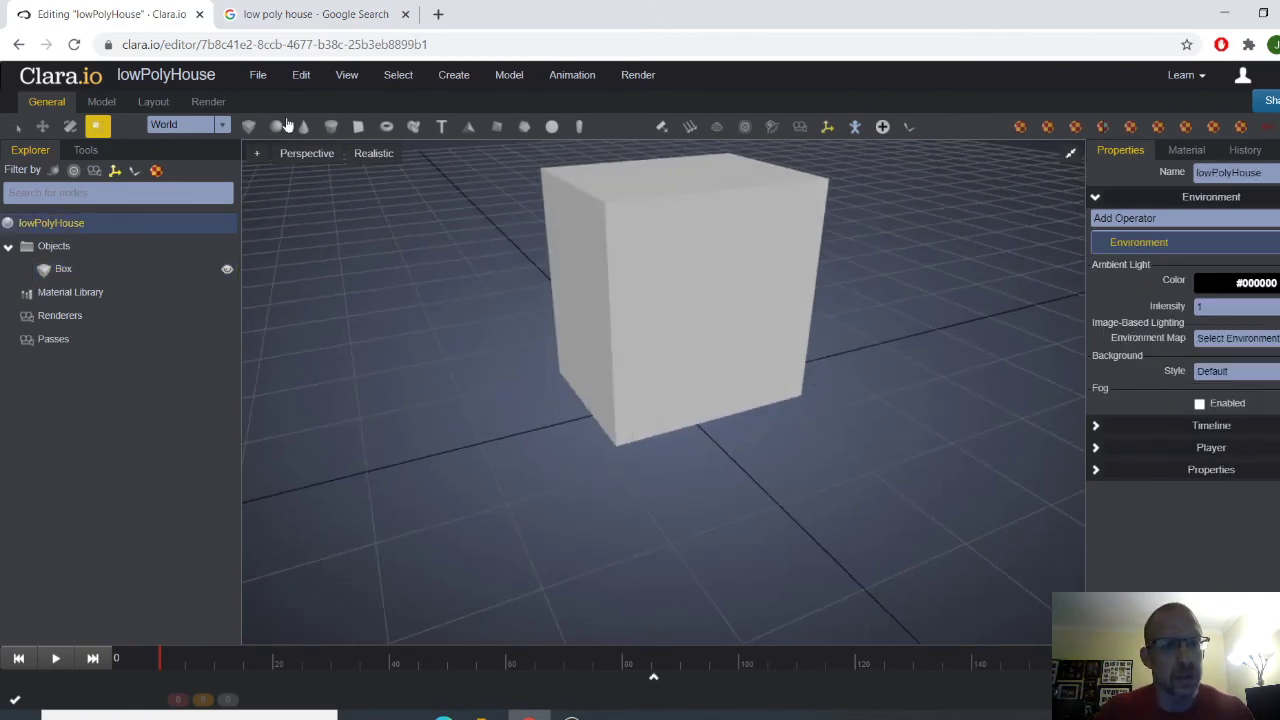
click(362, 156)
click(389, 240)
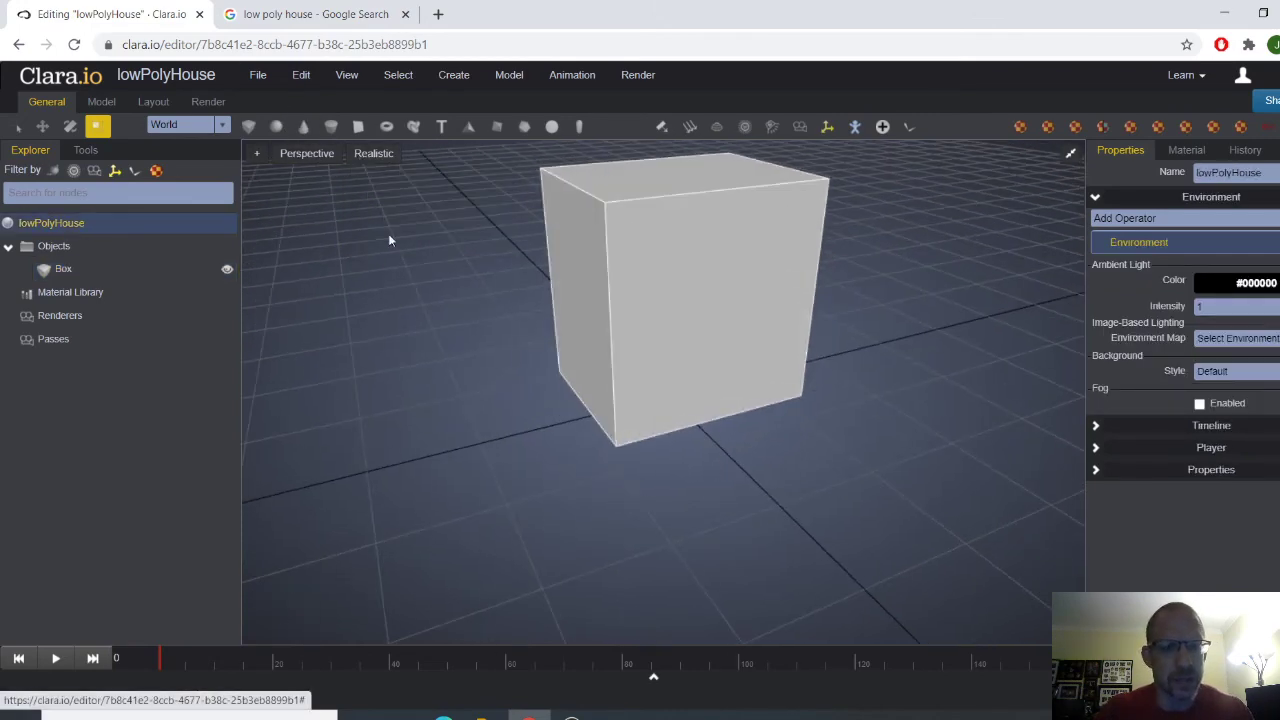
Step: Add a second box and move it along Z to stand in front of the house body
click(249, 127)
key(e)
key(w)
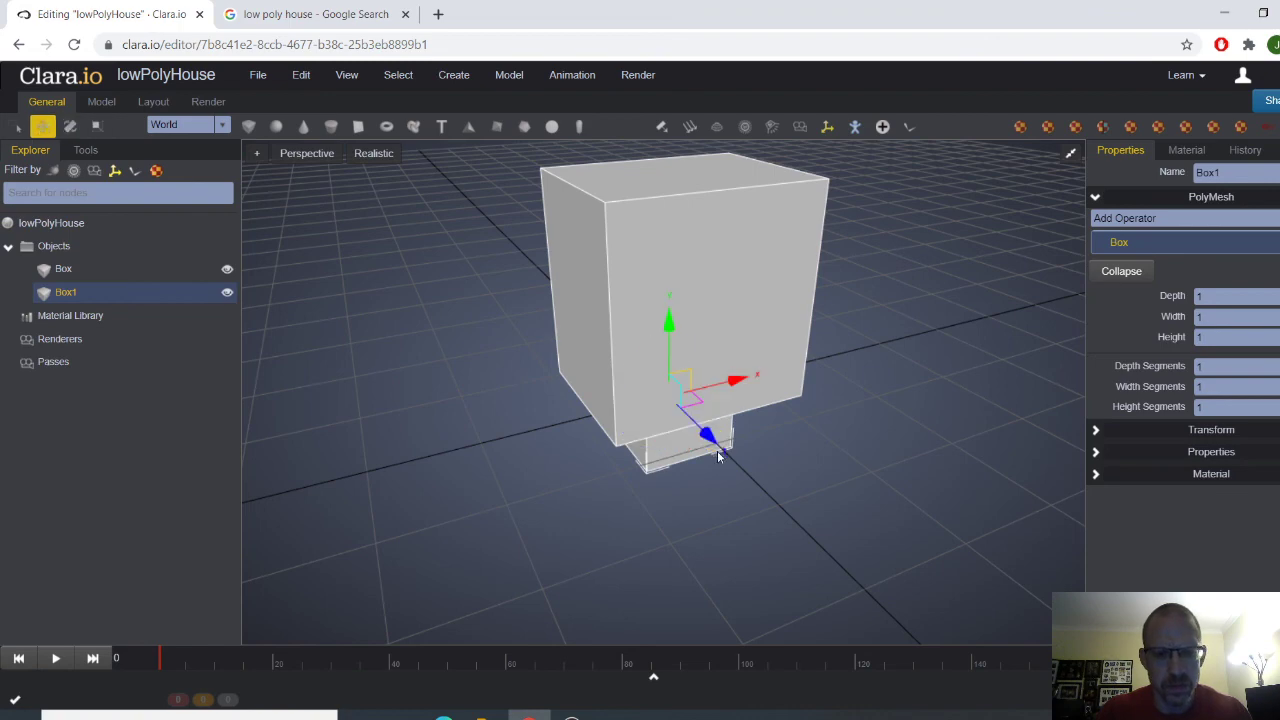
drag(712, 441, 803, 521)
middle_drag(664, 472, 711, 472)
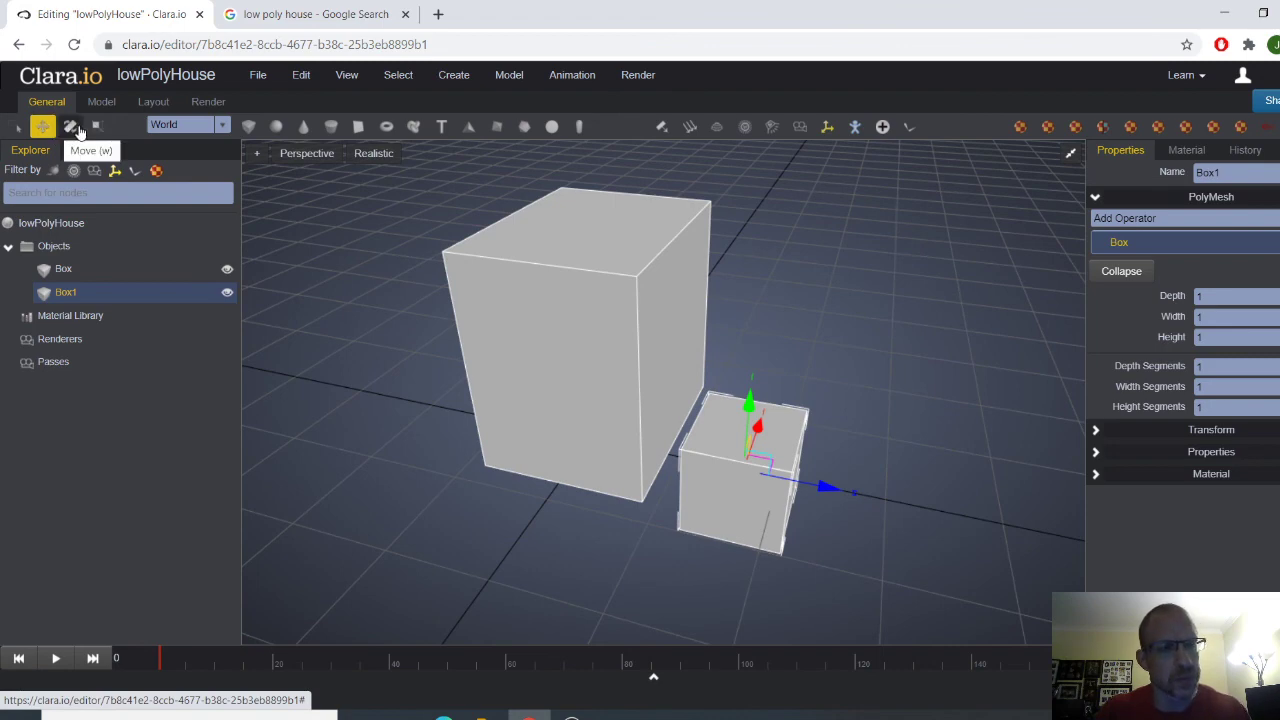
click(22, 132)
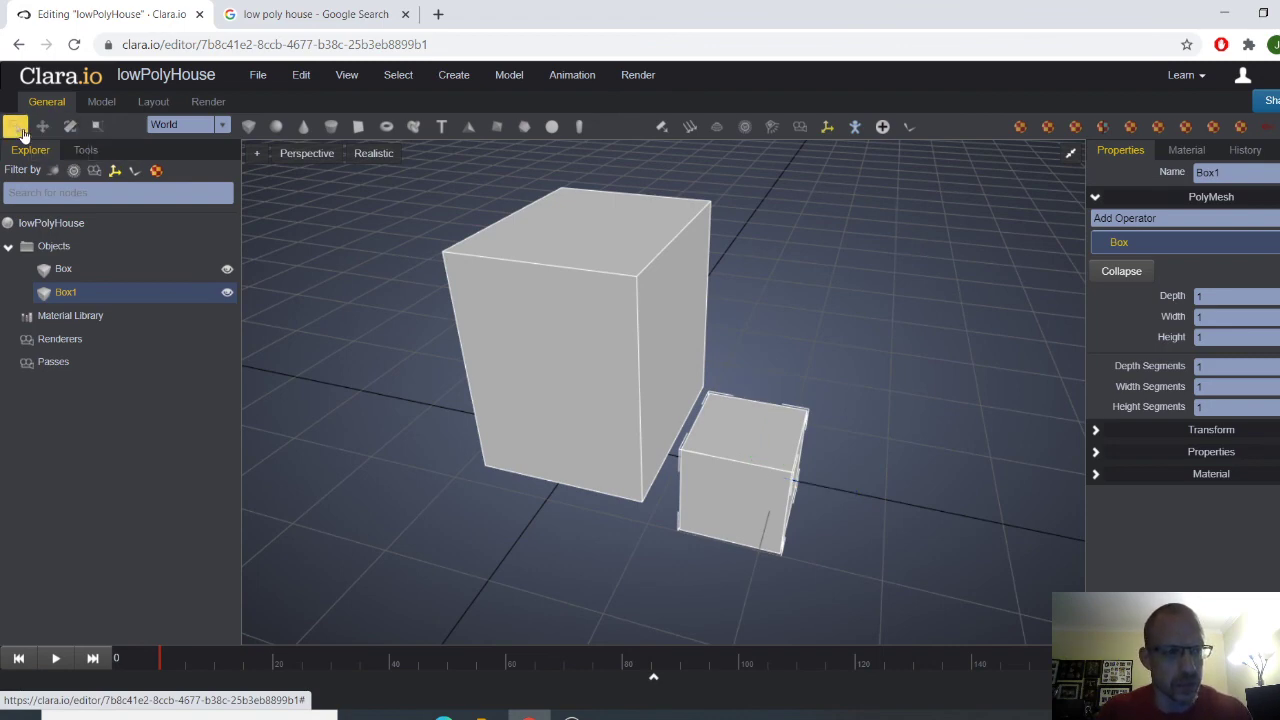
click(41, 129)
click(67, 128)
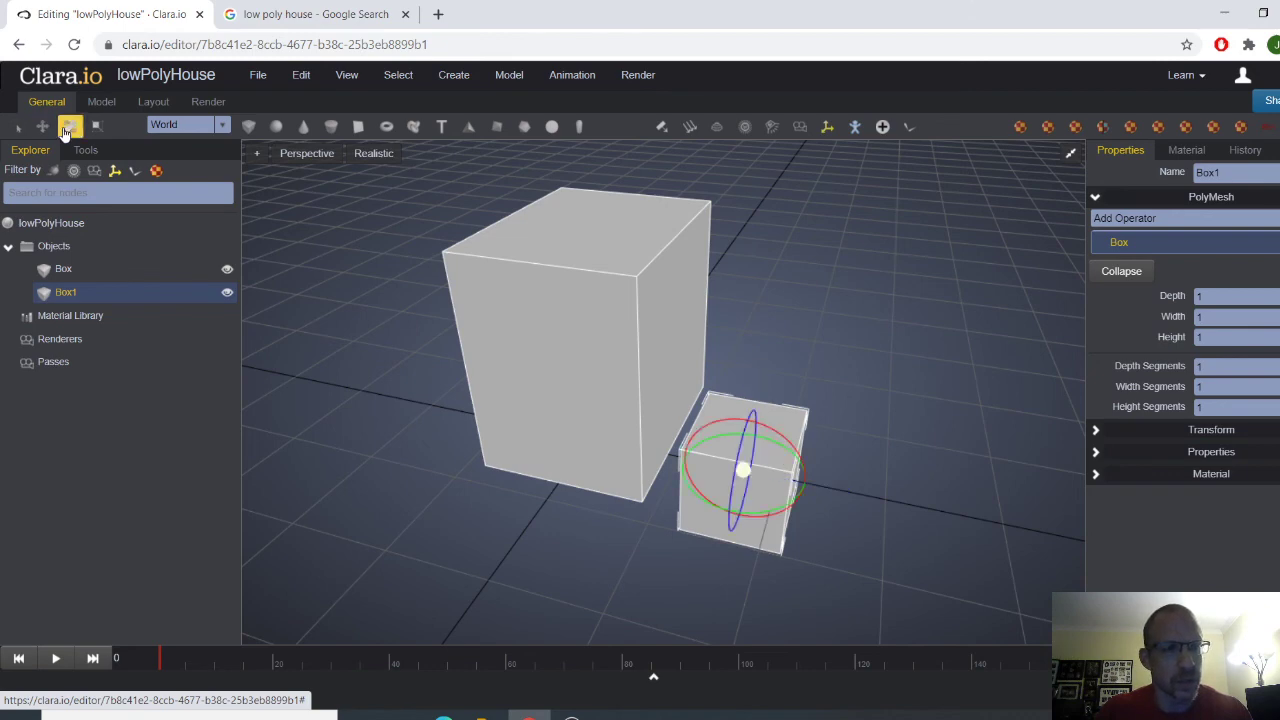
click(95, 128)
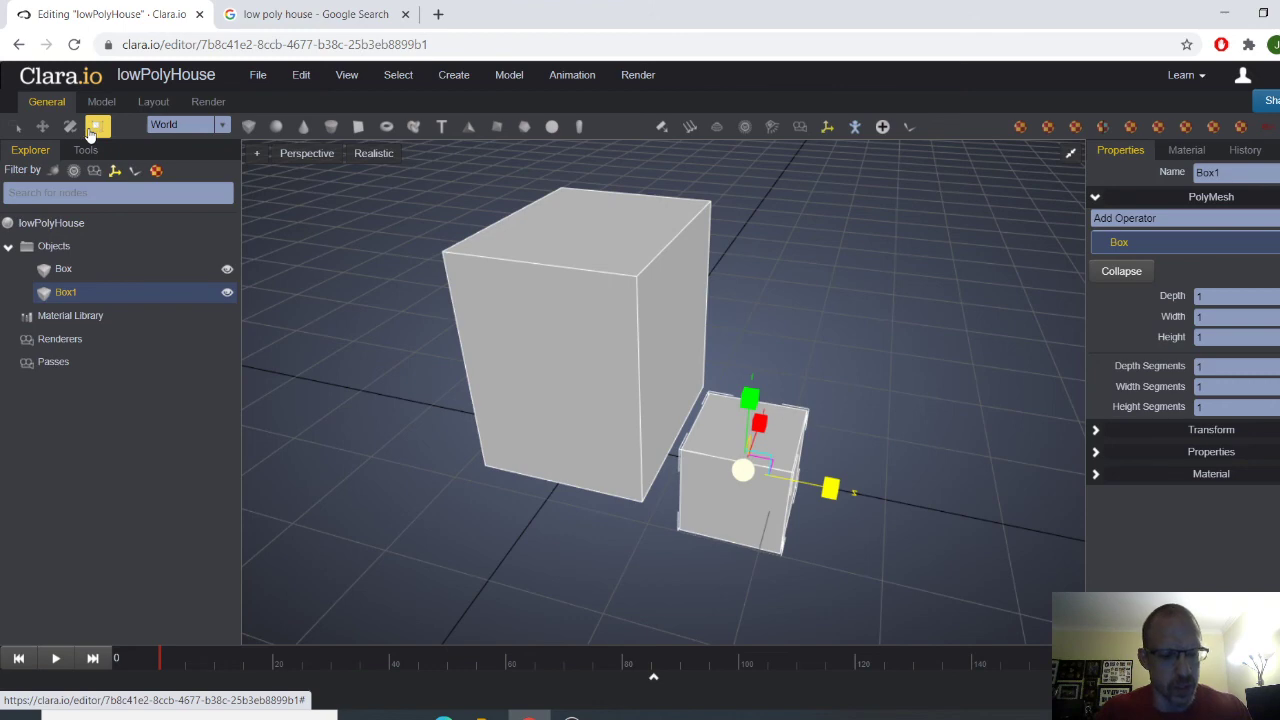
click(17, 127)
click(42, 126)
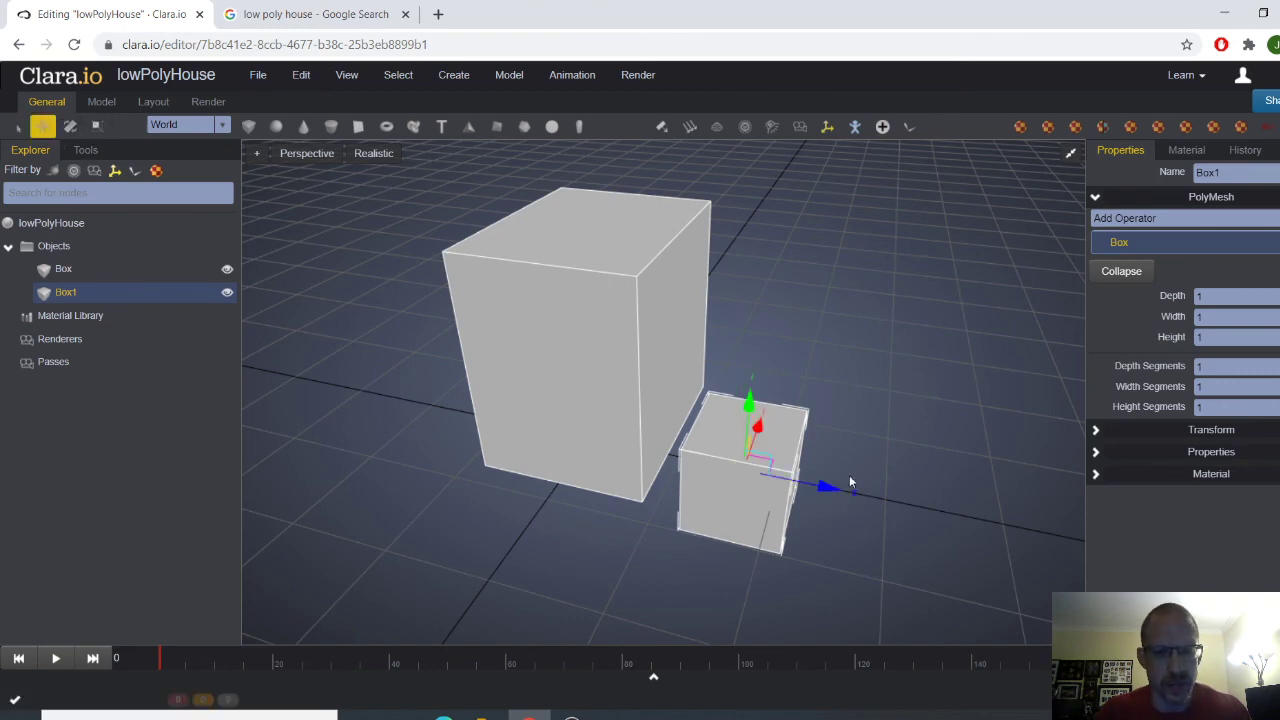
key(e)
Step: Scale the second box down along Z into a thin panel
key(r)
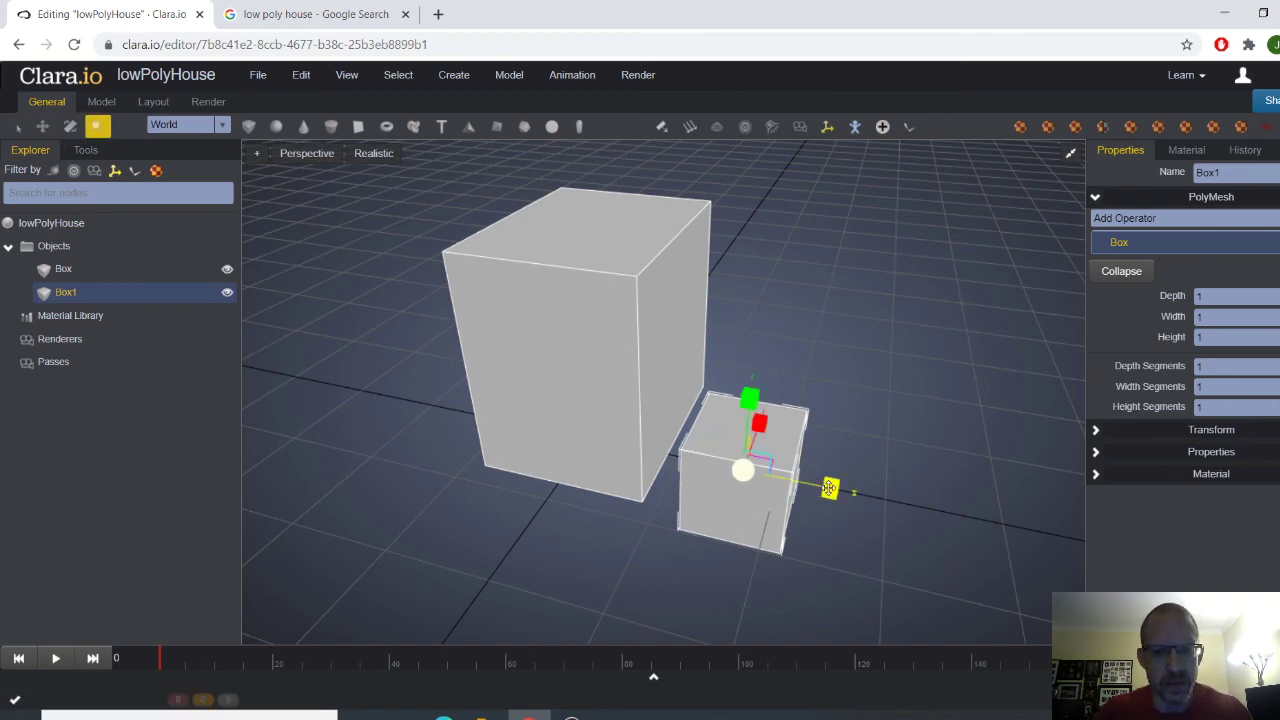
drag(829, 488, 769, 470)
middle_drag(769, 470, 754, 454)
mouse_move(748, 466)
mouse_down()
mouse_move(731, 460)
mouse_move(745, 465)
mouse_up()
drag(800, 500, 800, 495)
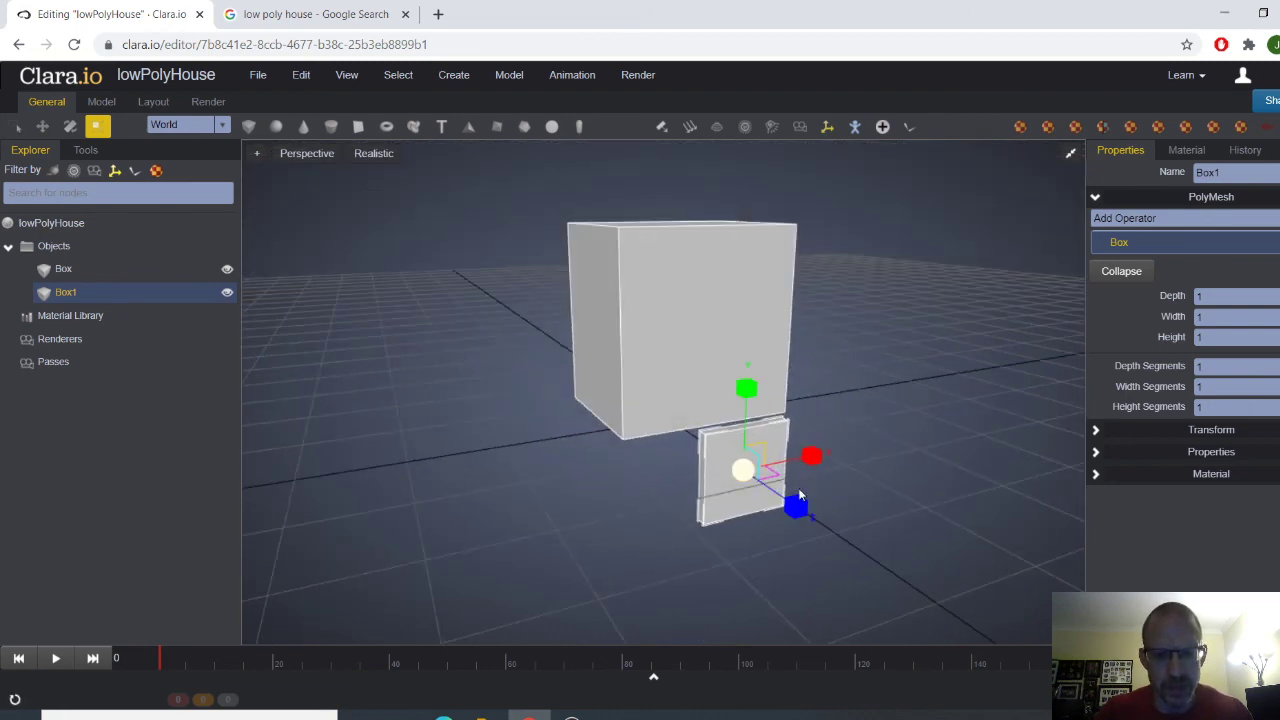
Step: Raise the thin panel along Y and push it back along Z against the house's front wall
click(262, 14)
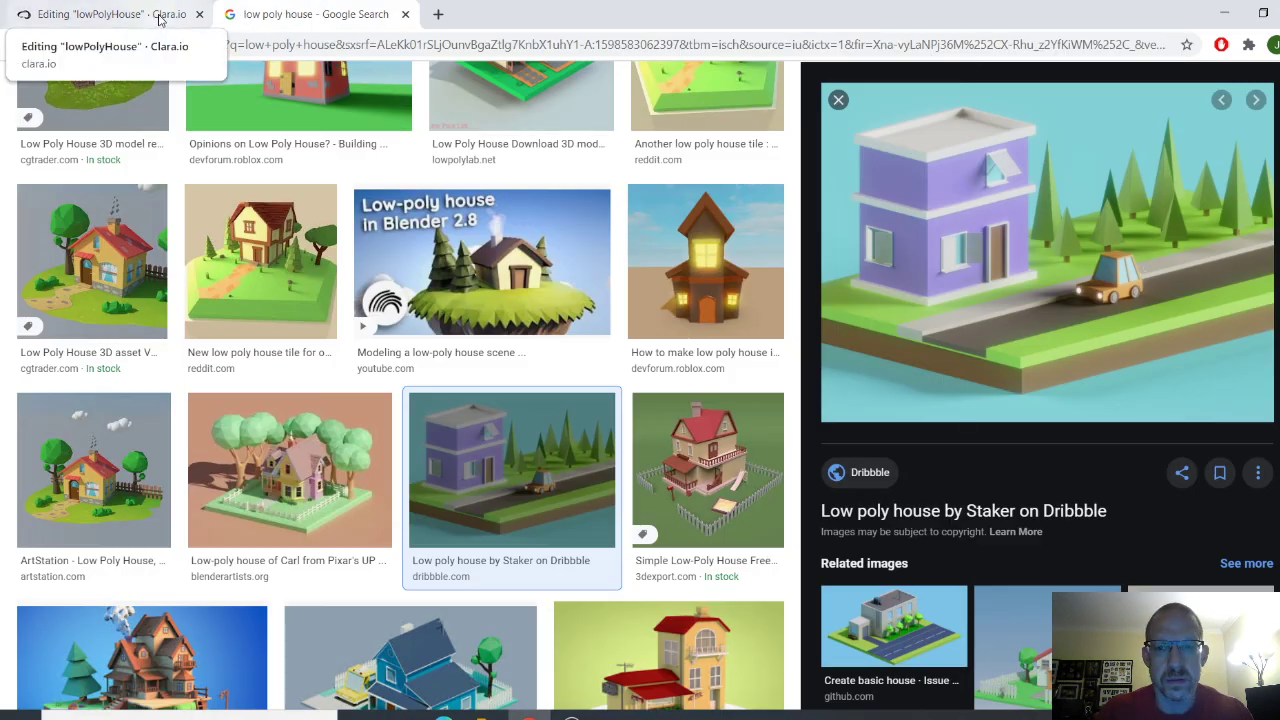
click(160, 18)
middle_drag(768, 352, 909, 398)
drag(751, 390, 742, 270)
middle_drag(843, 349, 829, 372)
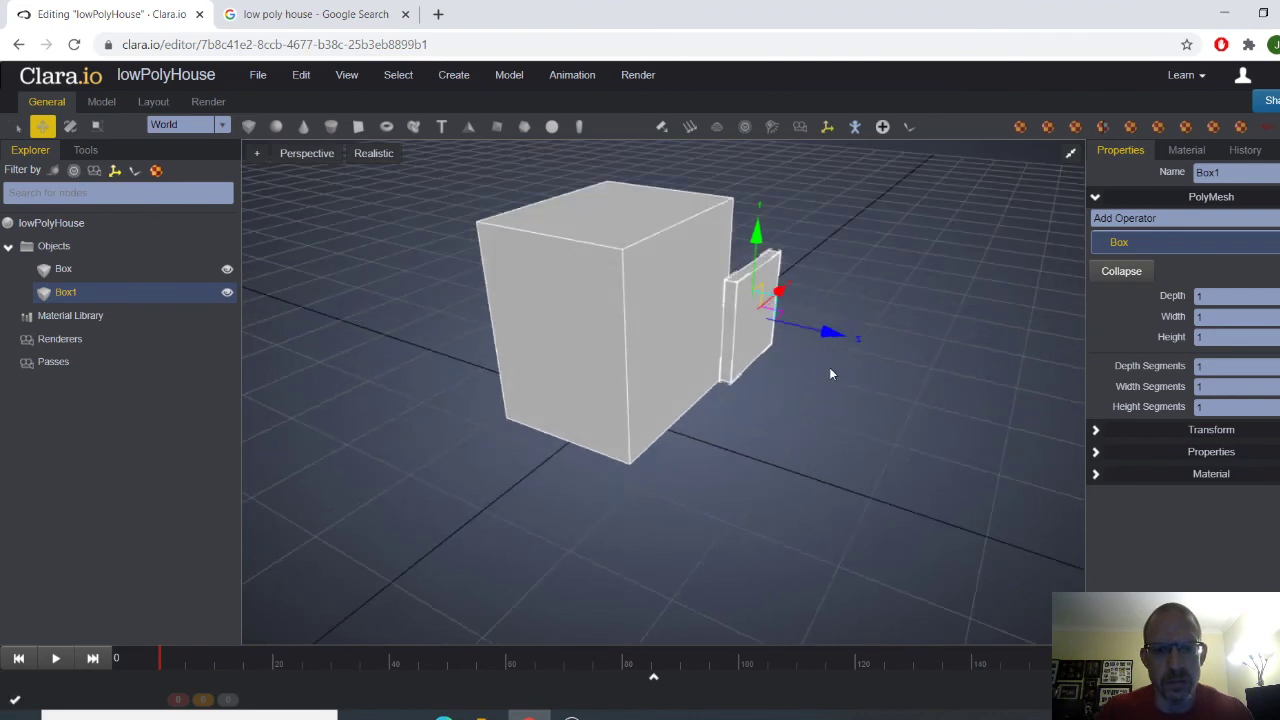
drag(830, 333, 766, 316)
Step: Compare the front panel on the house with the windows and door in the reference low poly house picture
click(343, 22)
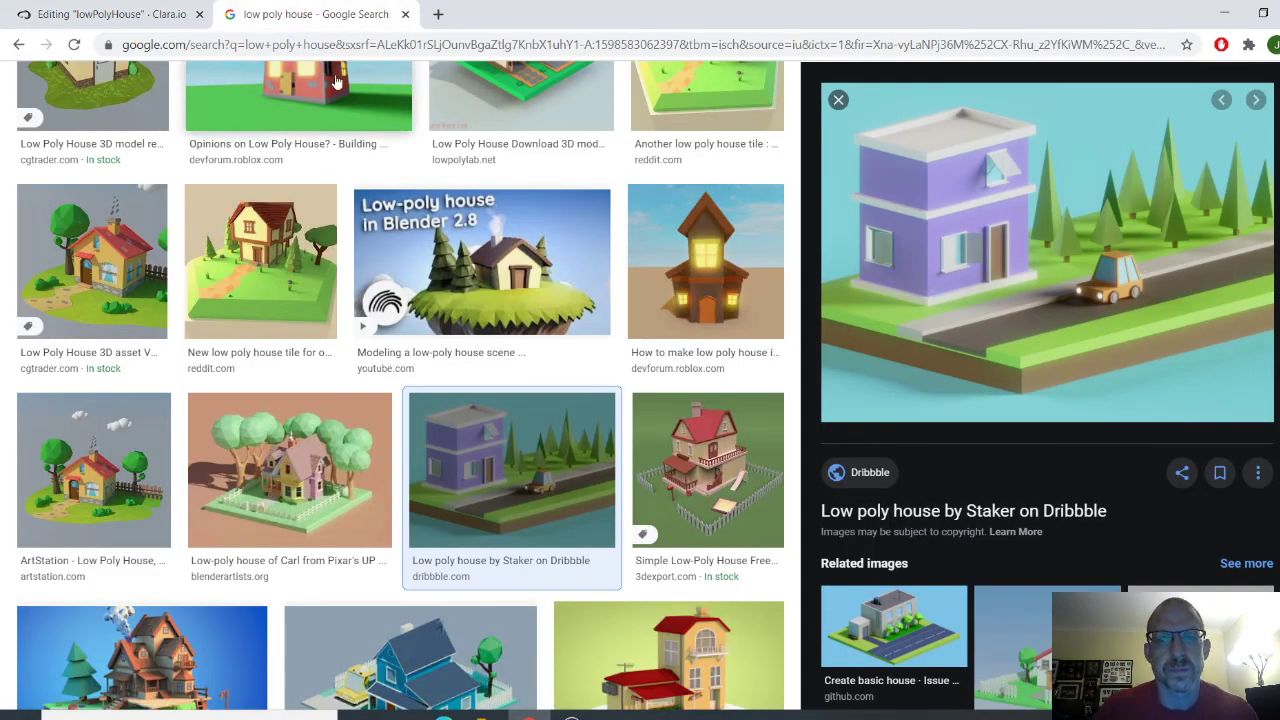
click(110, 14)
middle_drag(799, 388, 779, 387)
mouse_move(755, 388)
mouse_down()
mouse_move(768, 394)
mouse_move(753, 387)
mouse_up()
click(824, 379)
right_drag(793, 368, 845, 390)
click(255, 10)
click(199, 14)
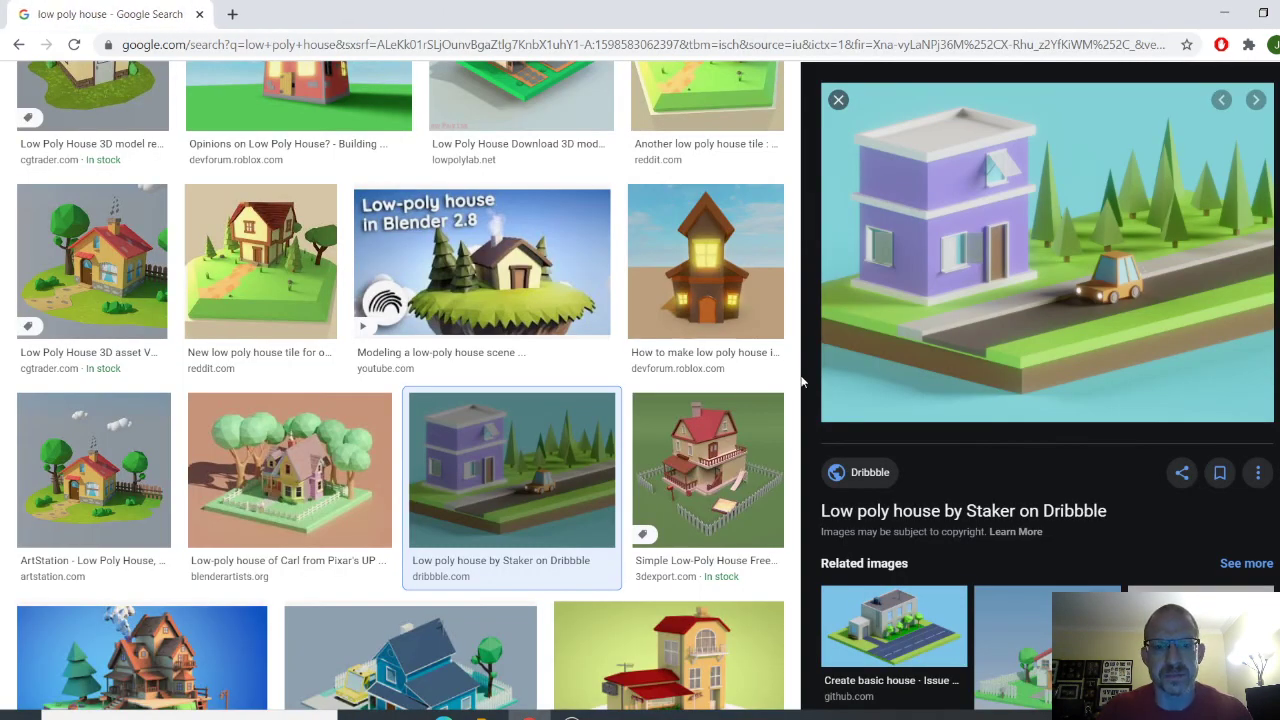
Step: Load Clara.io in a new browser tab and open the lowPolyHouse scene in the editor
click(232, 14)
text(ca)
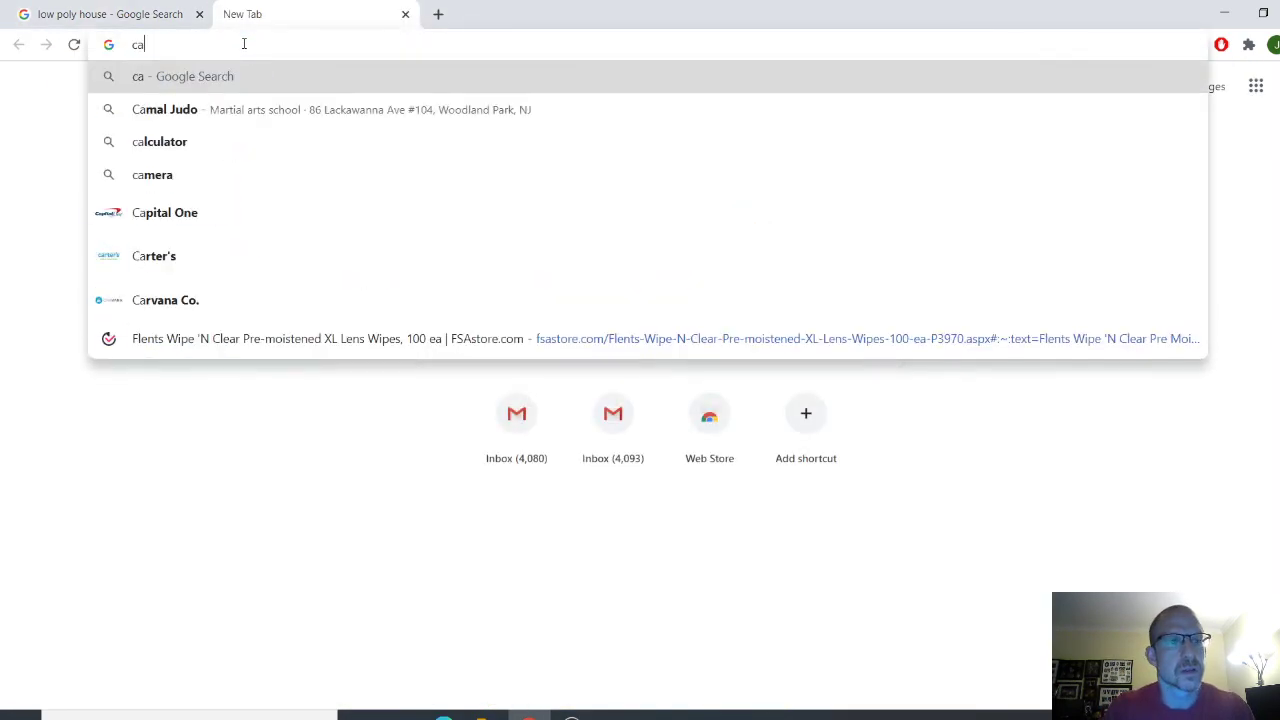
key(BackSpace)
text(l)
key(Return)
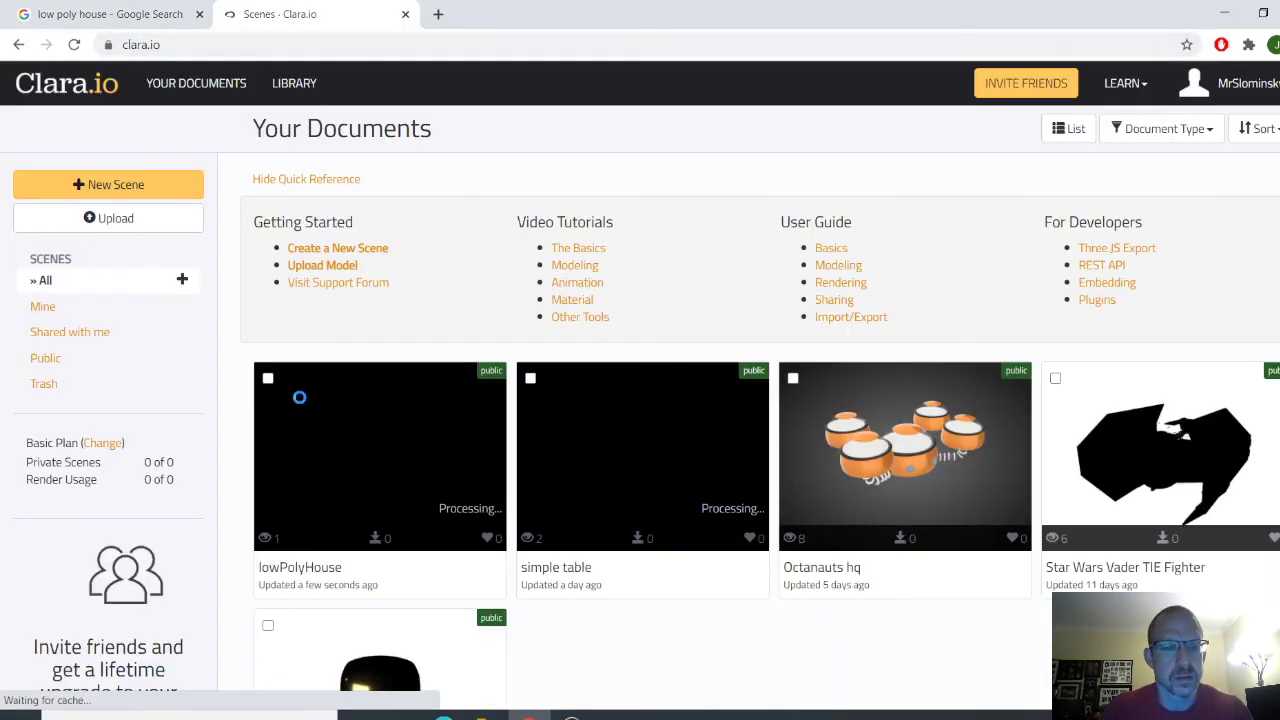
click(305, 405)
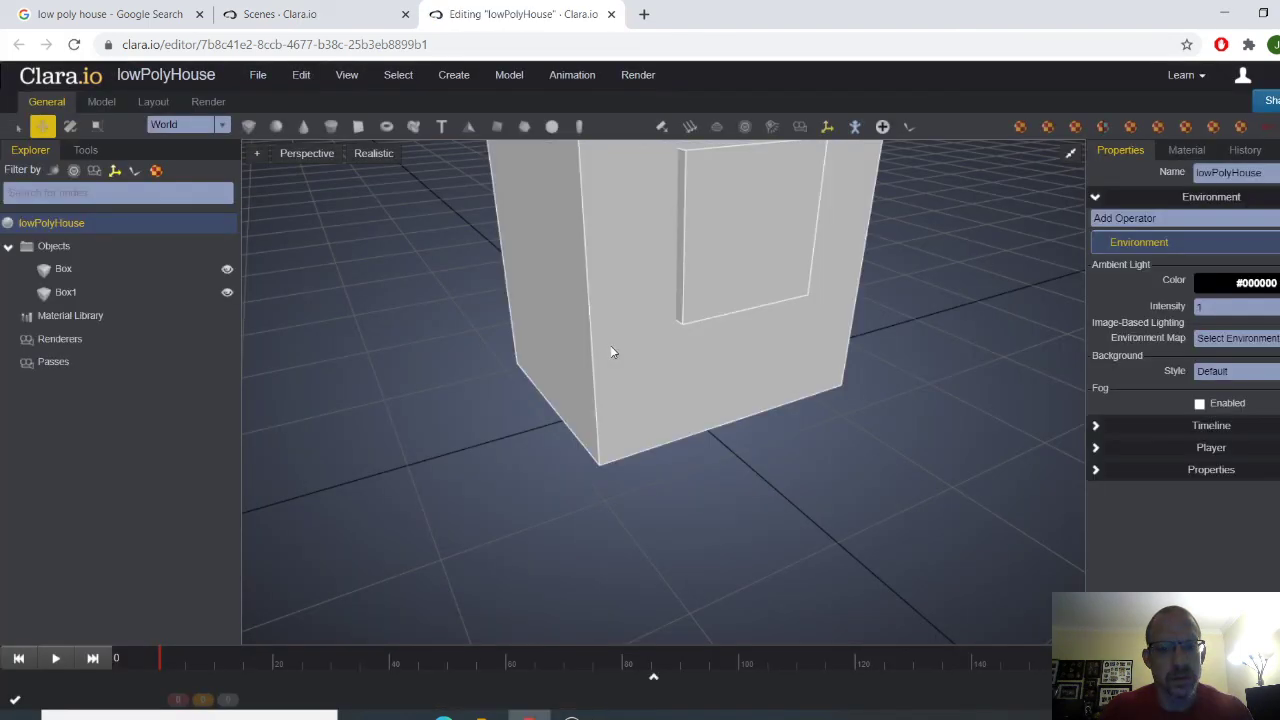
Step: Select the front panel, Box1, and scale it down uniformly on all axes
scroll(611, 348, down, 4)
middle_drag(624, 358, 810, 374)
click(721, 355)
key(r)
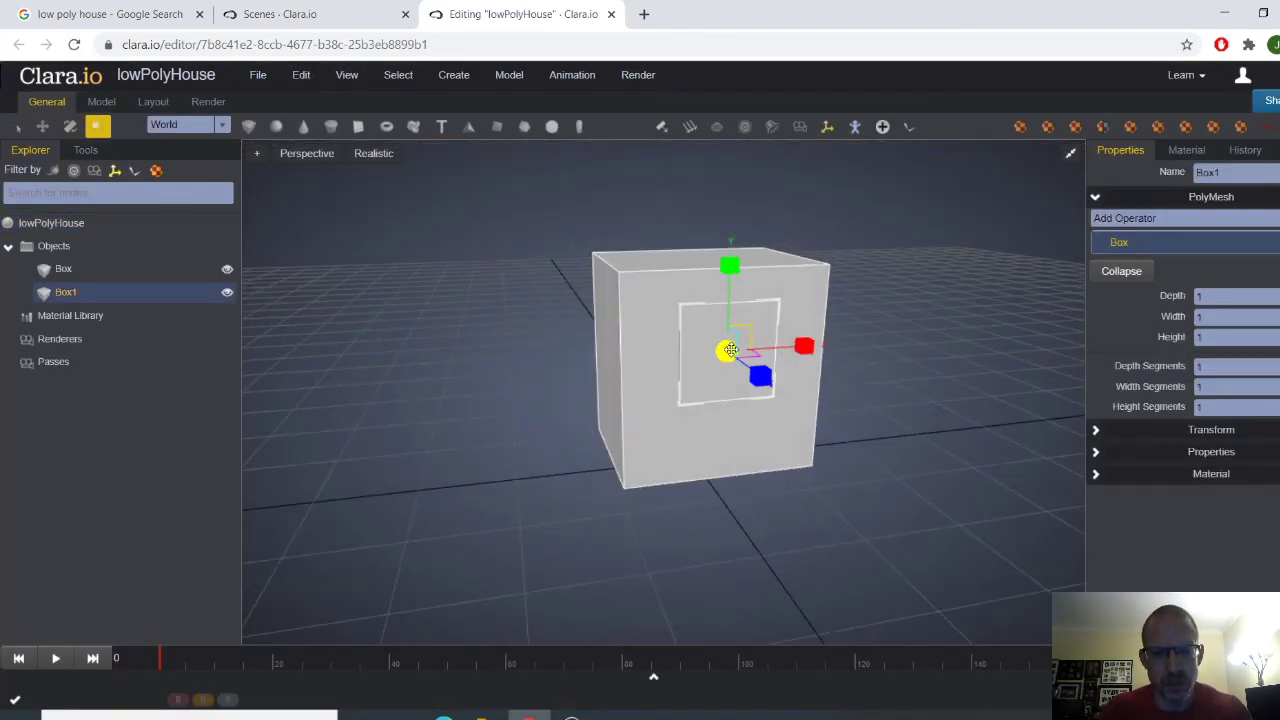
drag(726, 350, 688, 347)
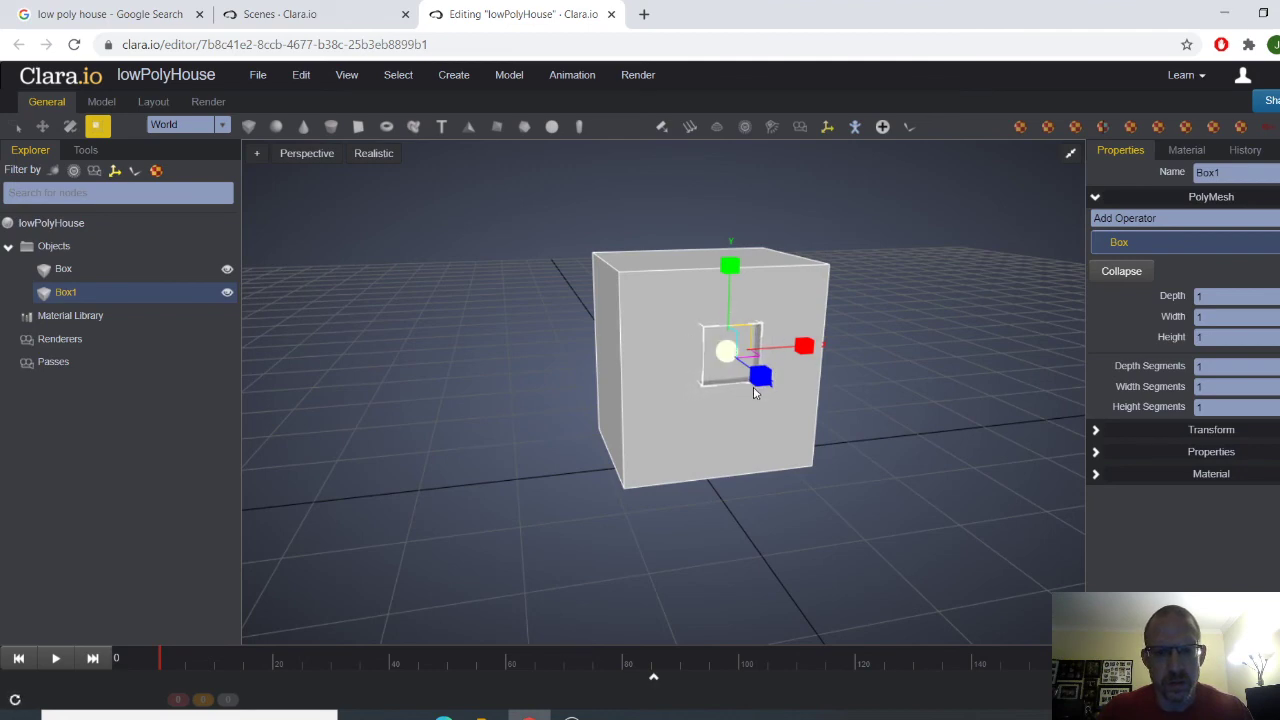
Step: Adjust the small box's position along Z at the front wall and flatten its depth
middle_drag(755, 393, 776, 412)
key(w)
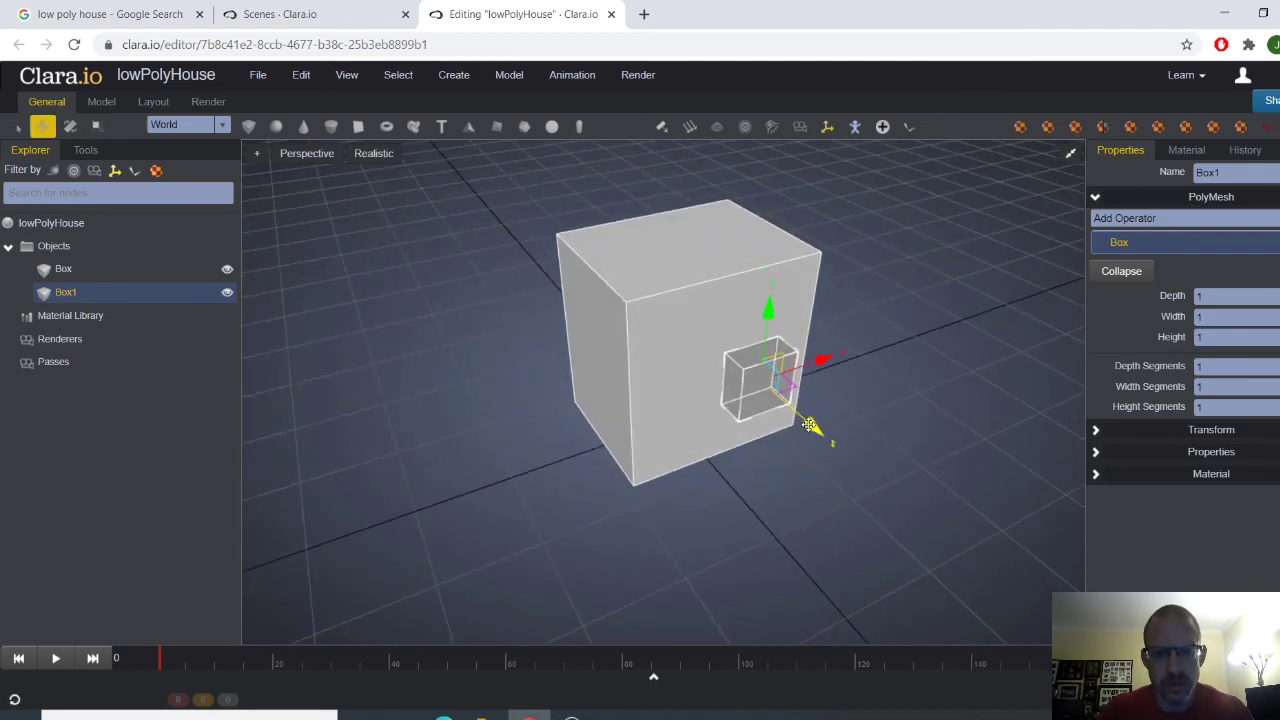
mouse_move(811, 428)
mouse_down()
mouse_move(786, 404)
mouse_move(817, 409)
mouse_up()
scroll(786, 402, up, 2)
key(e)
key(r)
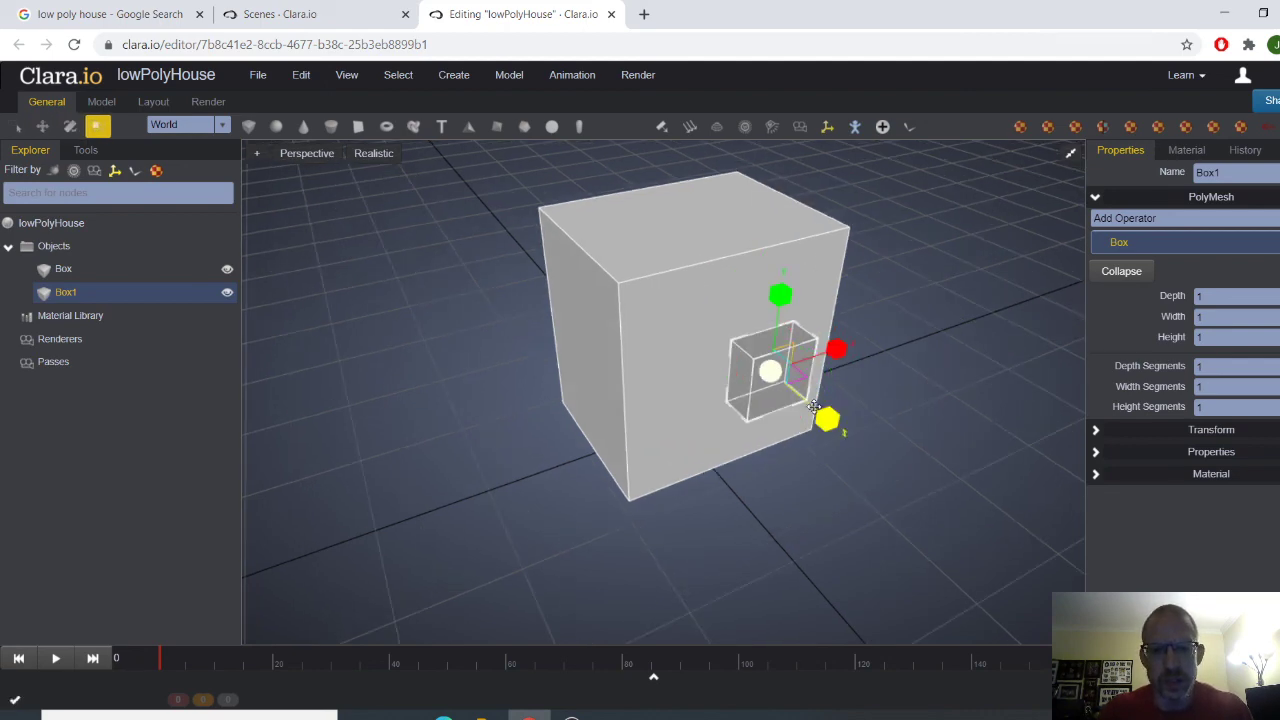
mouse_move(782, 379)
mouse_down()
mouse_move(822, 389)
mouse_move(746, 351)
mouse_move(781, 367)
mouse_up()
Step: Adjust the small panel's width along X and stretch it along Y into an upright door shape
scroll(826, 388, up, 1)
scroll(821, 395, up, 1)
drag(868, 376, 852, 367)
middle_drag(853, 367, 868, 364)
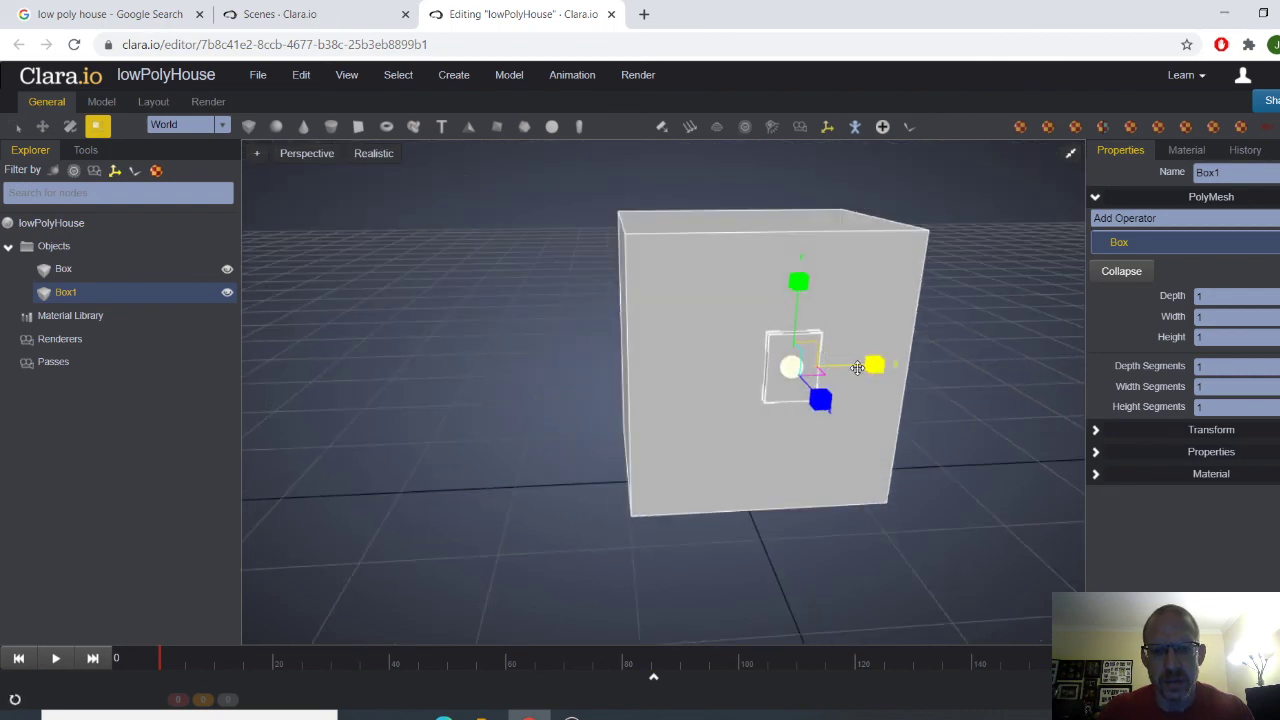
drag(855, 368, 870, 369)
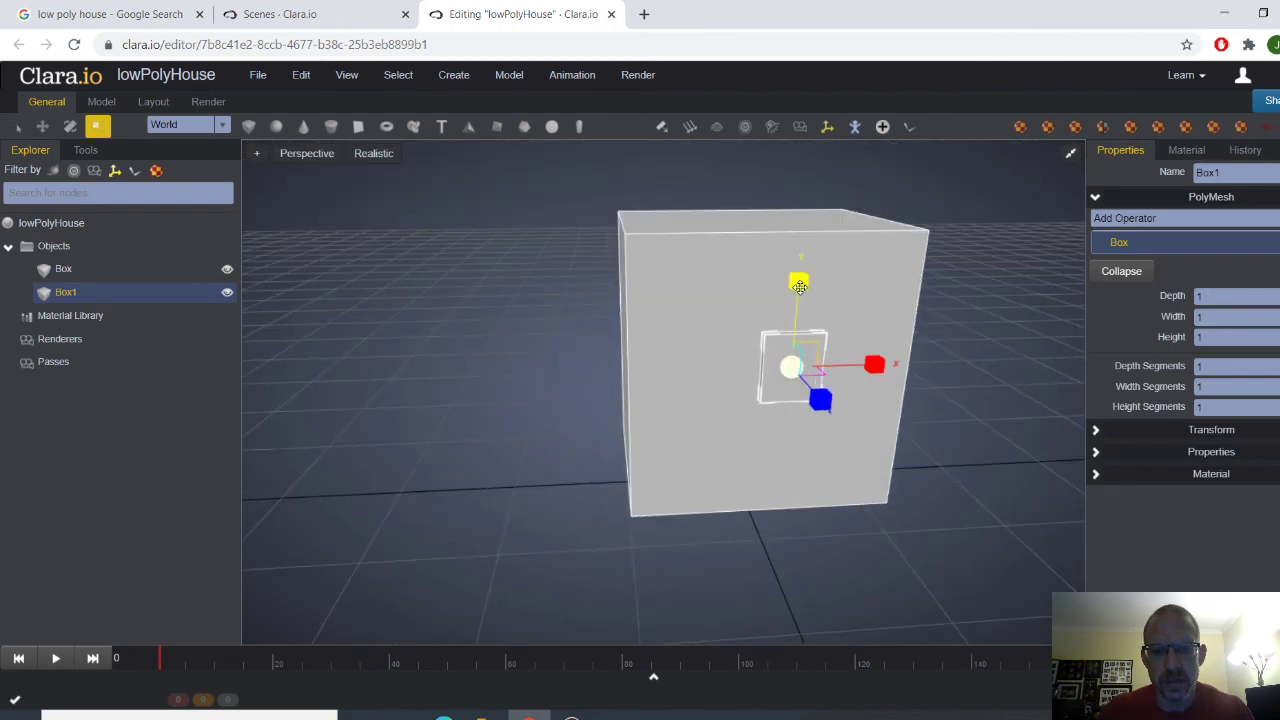
drag(799, 283, 795, 256)
Step: Move the small front panel, Box1, up along the wall and widen it along X
key(w)
middle_drag(807, 282, 782, 320)
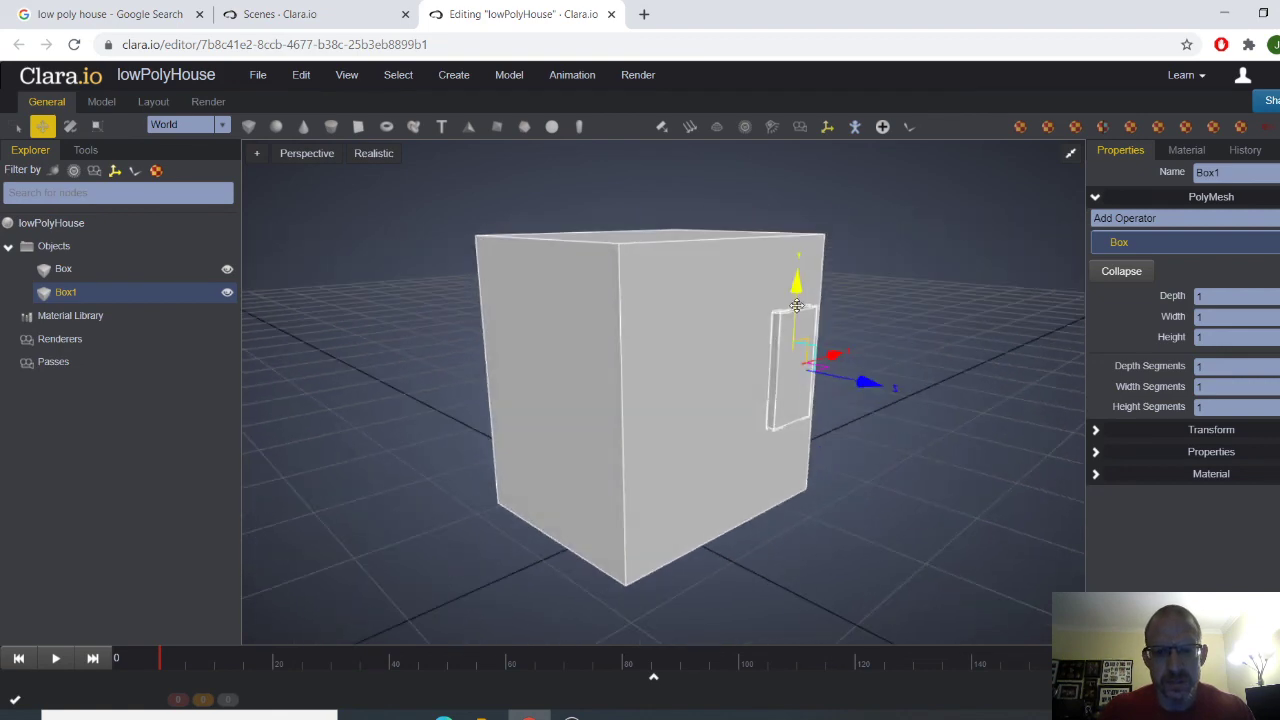
mouse_move(846, 344)
middle_down()
mouse_move(828, 356)
mouse_move(851, 368)
middle_up()
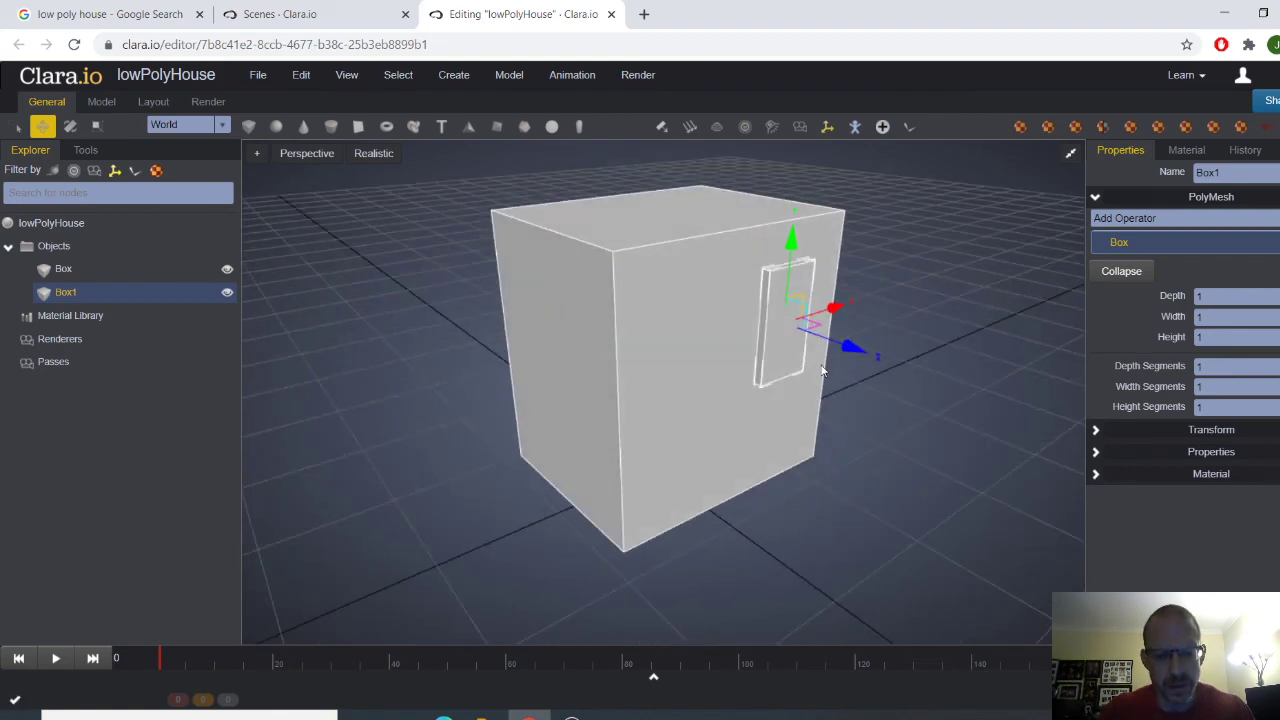
key(r)
drag(846, 309, 863, 306)
key(w)
click(847, 337)
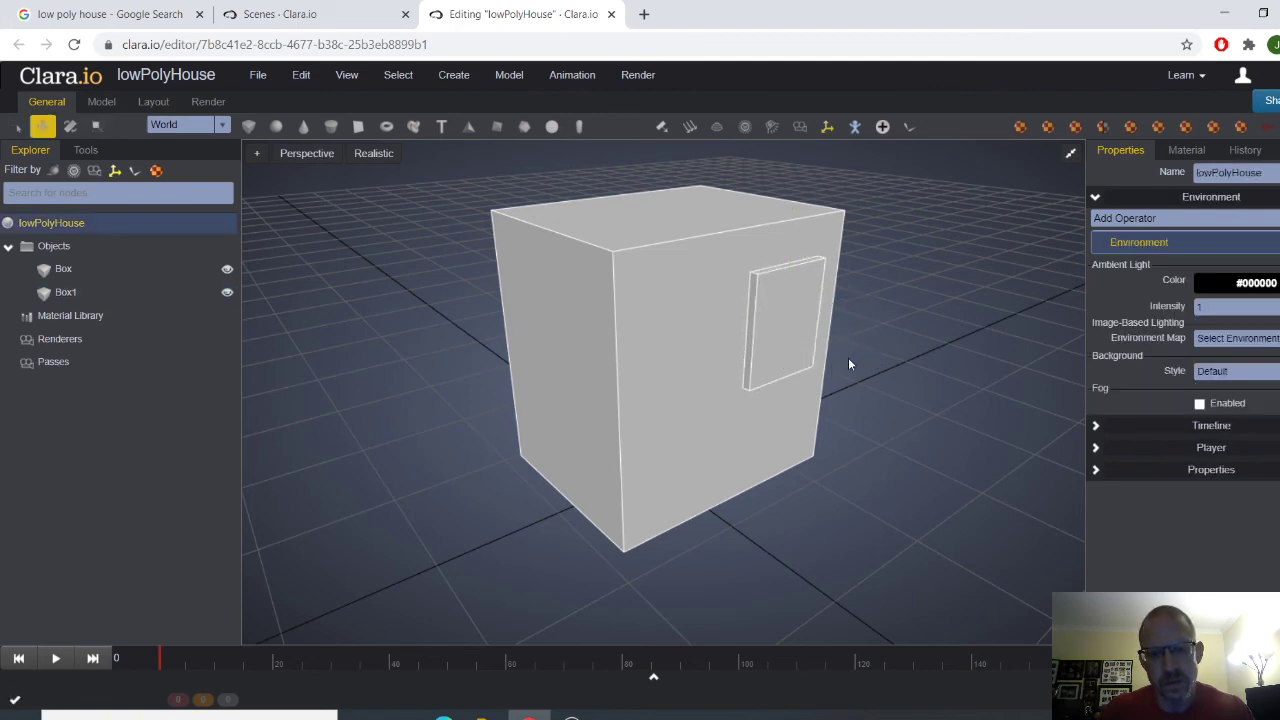
Step: Reposition the front panel higher on the wall and adjust how far it protrudes along Z
middle_drag(844, 359, 796, 318)
click(796, 318)
click(918, 399)
middle_drag(860, 400, 957, 326)
click(886, 347)
drag(968, 333, 918, 325)
scroll(949, 356, up, 2)
click(971, 409)
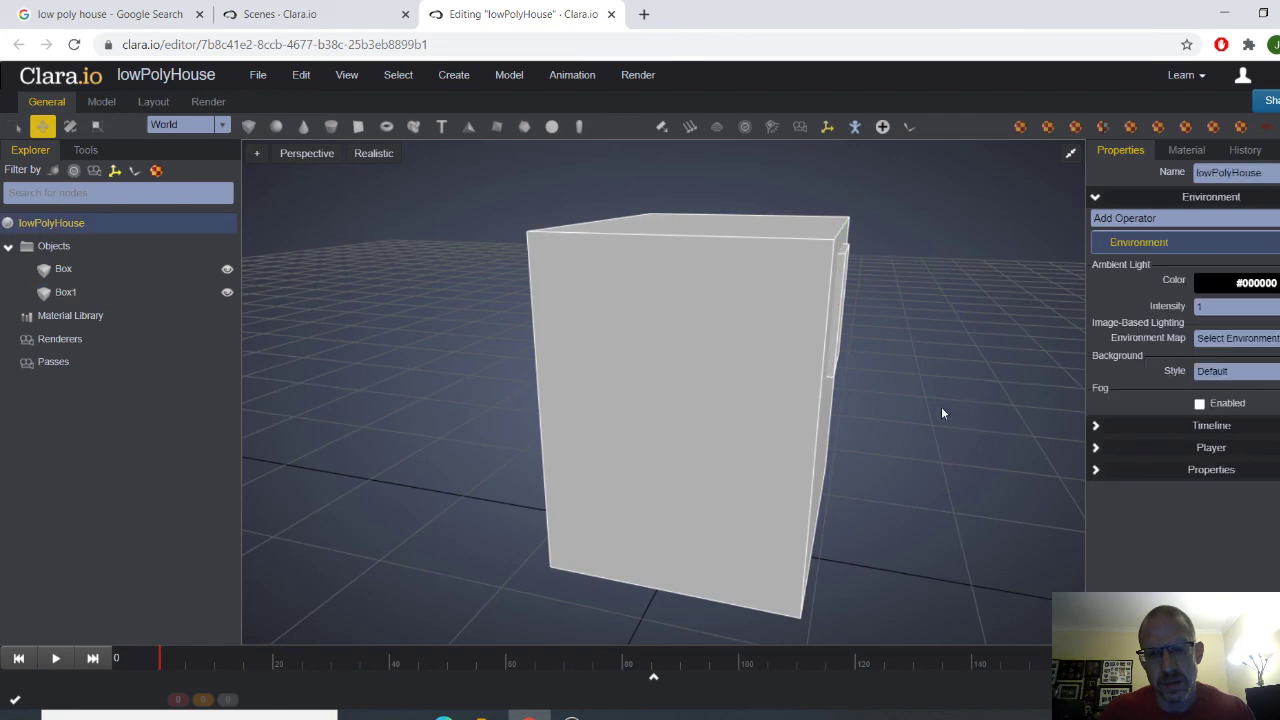
middle_drag(940, 407, 883, 434)
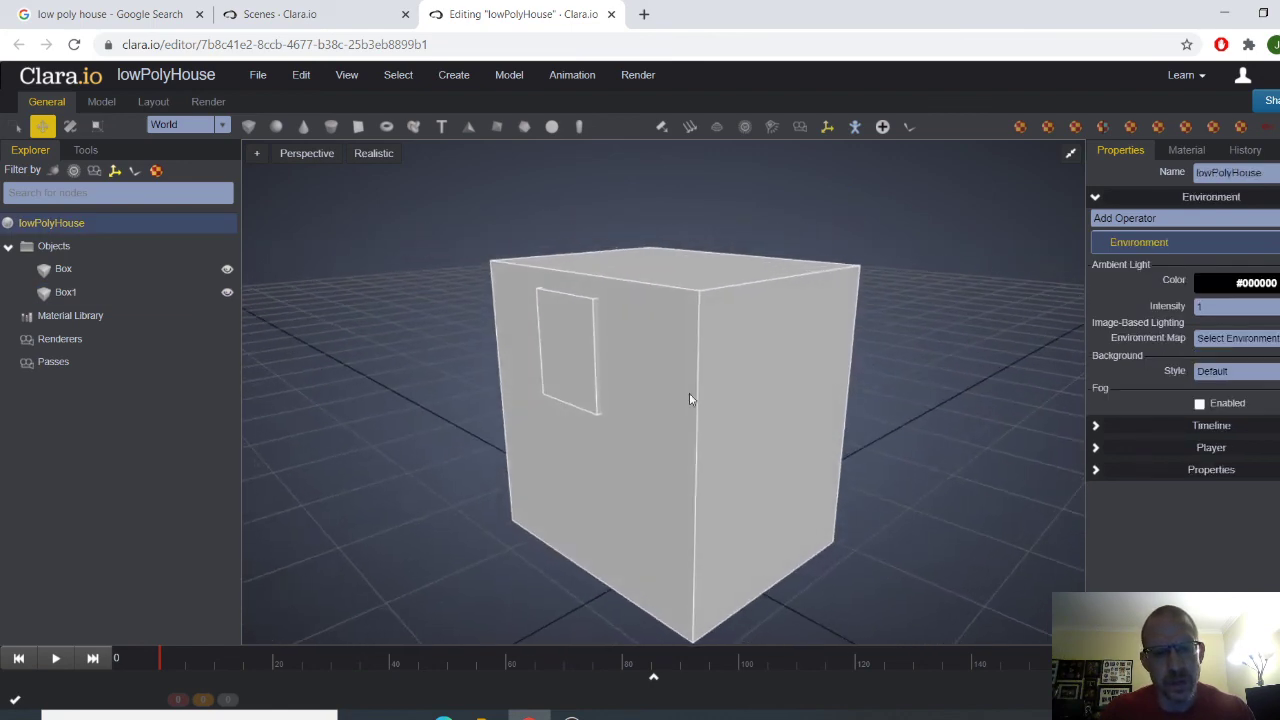
Step: Clone the front panel, Box1, using the Copy type
click(576, 357)
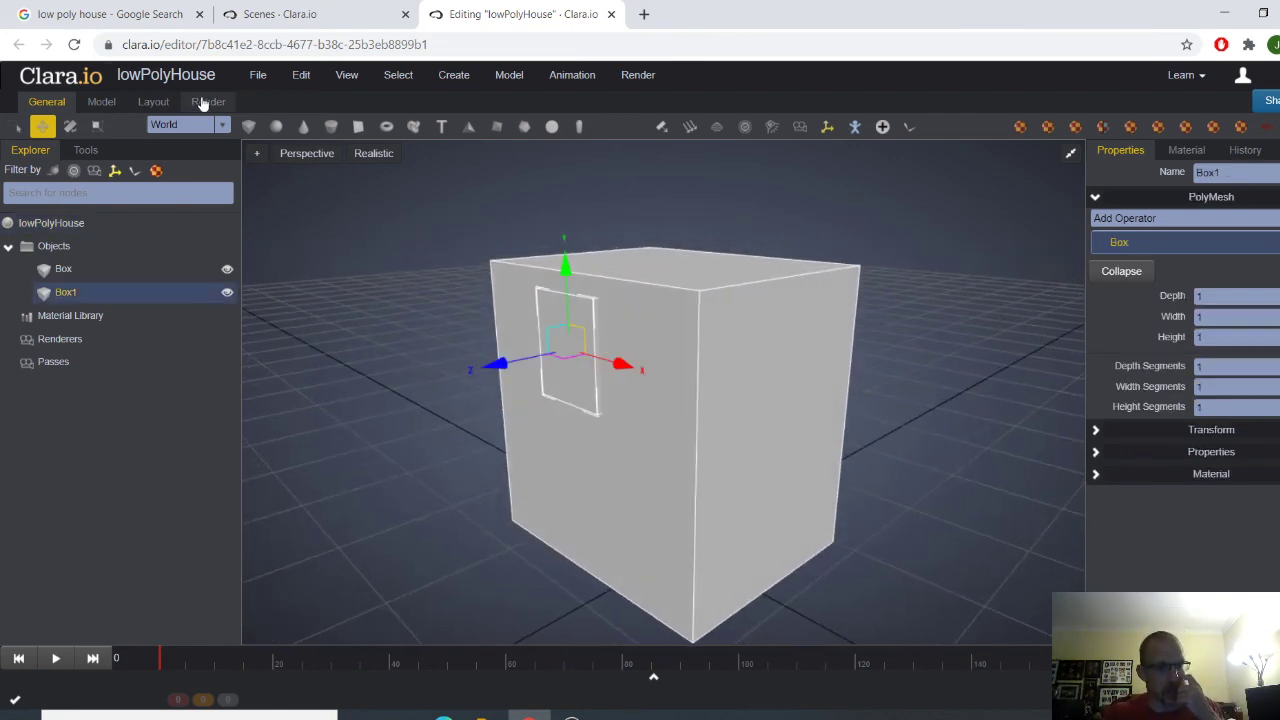
click(296, 80)
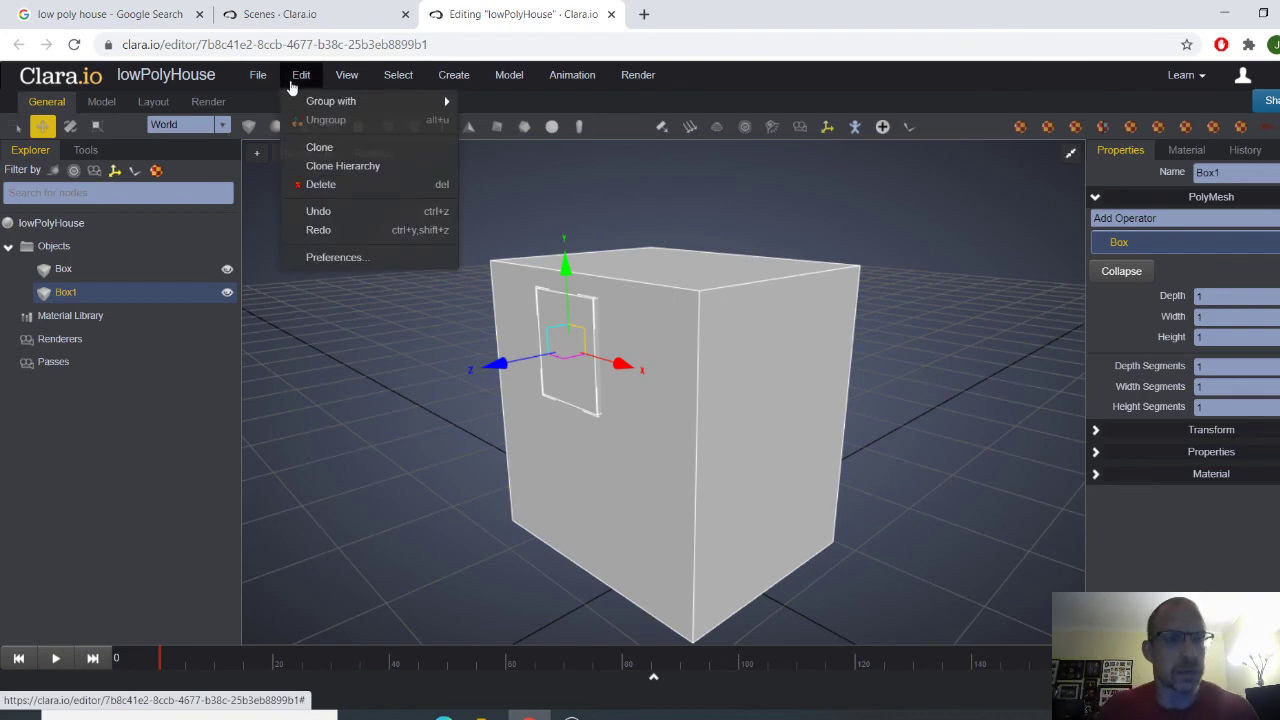
click(320, 147)
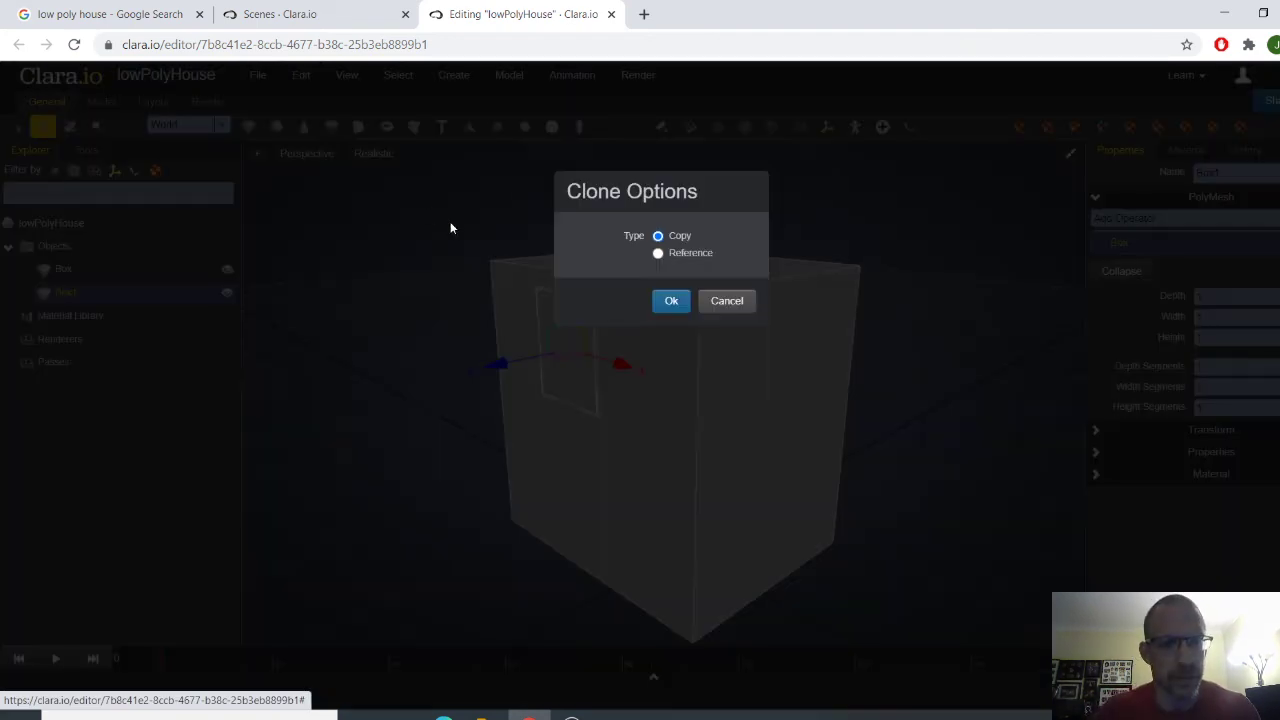
click(667, 305)
Step: Tilt the cloned panel about X like an open shutter and move it outward along Z and slightly up
key(e)
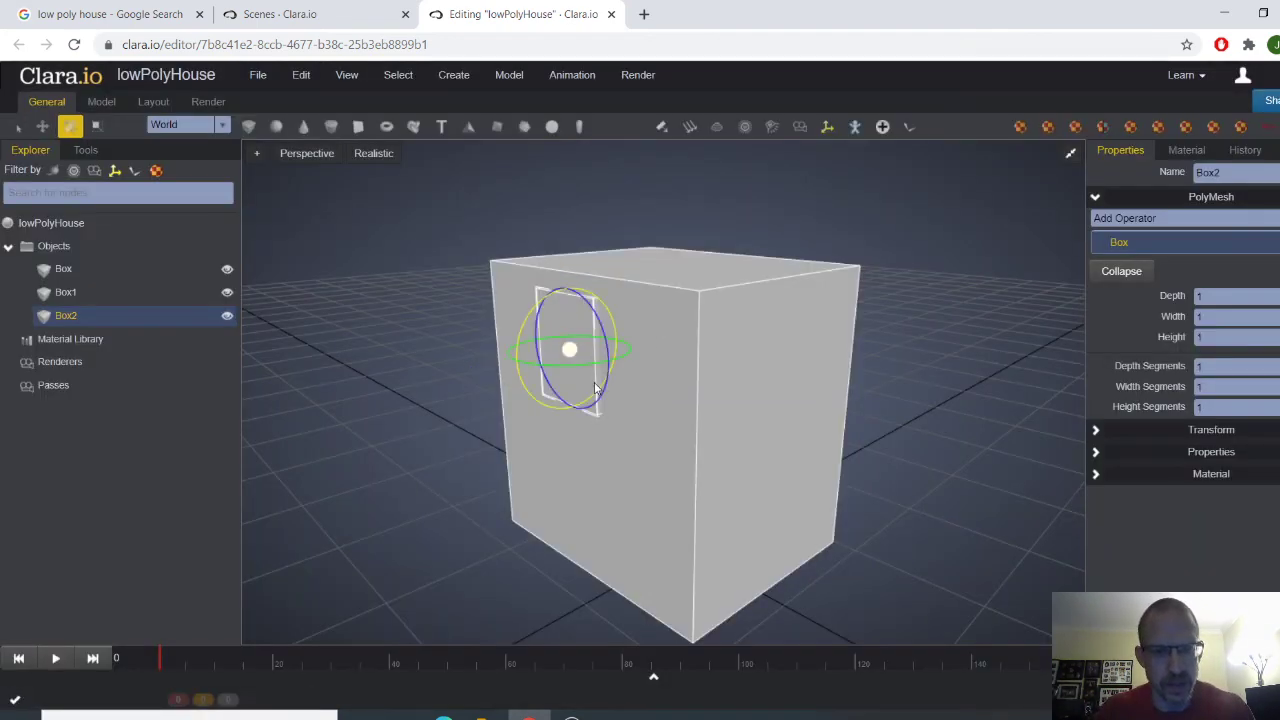
drag(459, 460, 624, 456)
drag(621, 337, 612, 311)
key(w)
right_drag(680, 382, 648, 354)
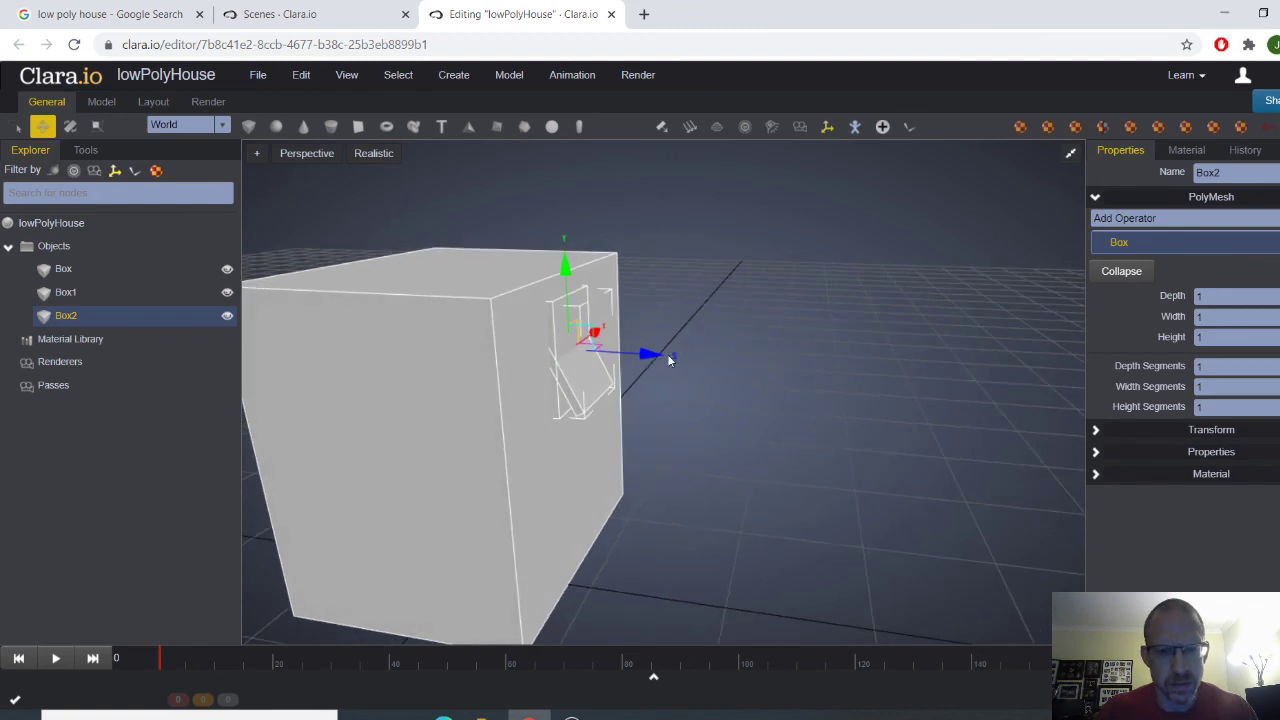
drag(648, 354, 670, 354)
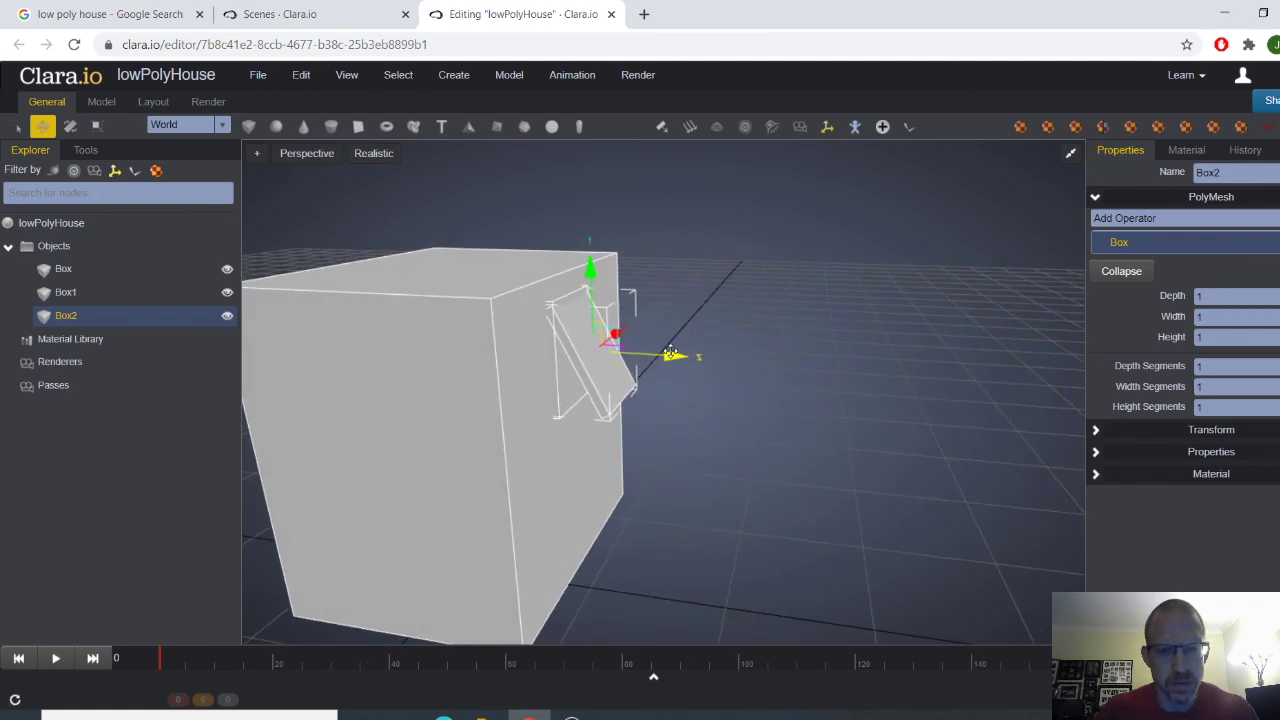
drag(595, 268, 593, 262)
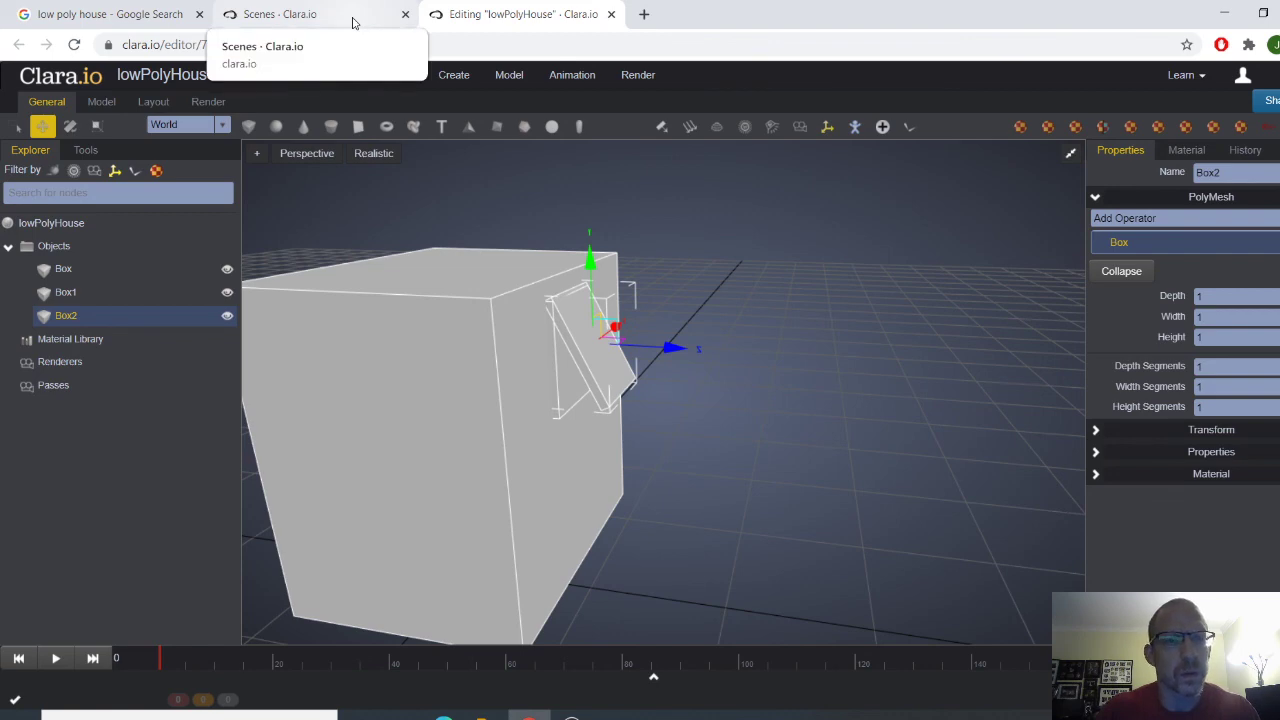
Step: Place the reference picture's browser tab beside the editor tab and check the open upper window of the purple house
click(100, 12)
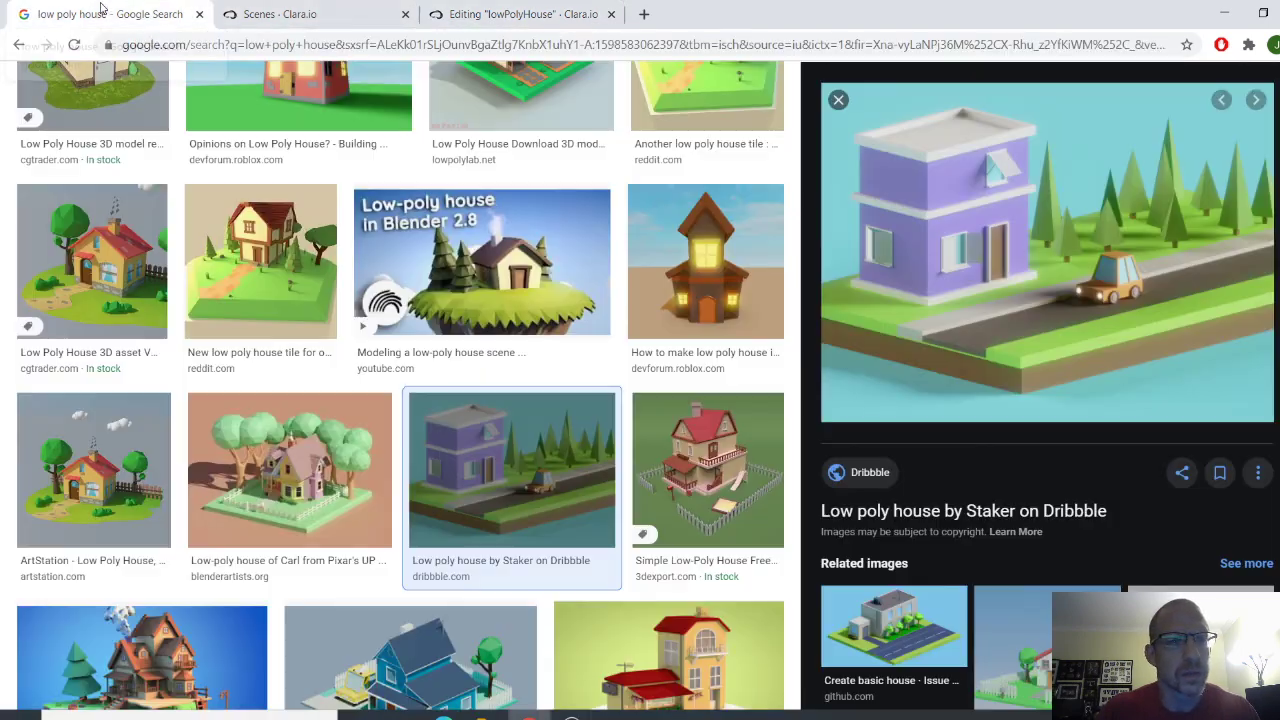
drag(112, 8, 300, 12)
click(100, 14)
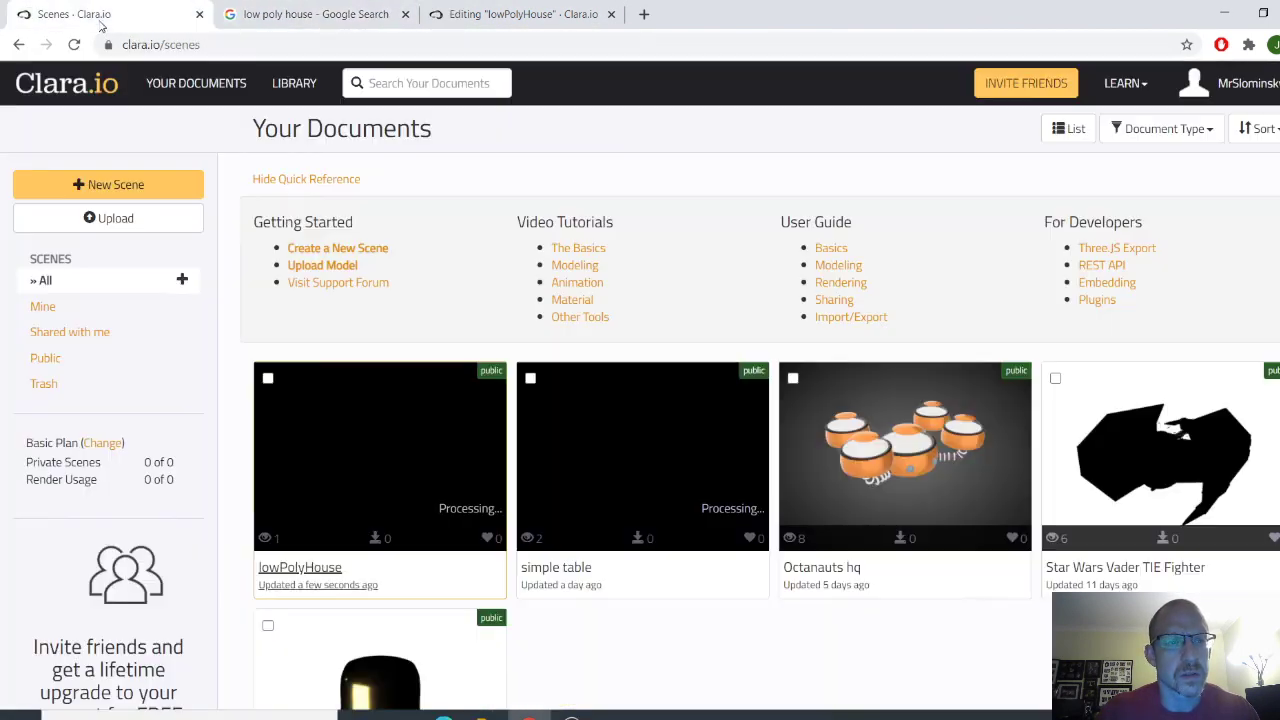
click(333, 14)
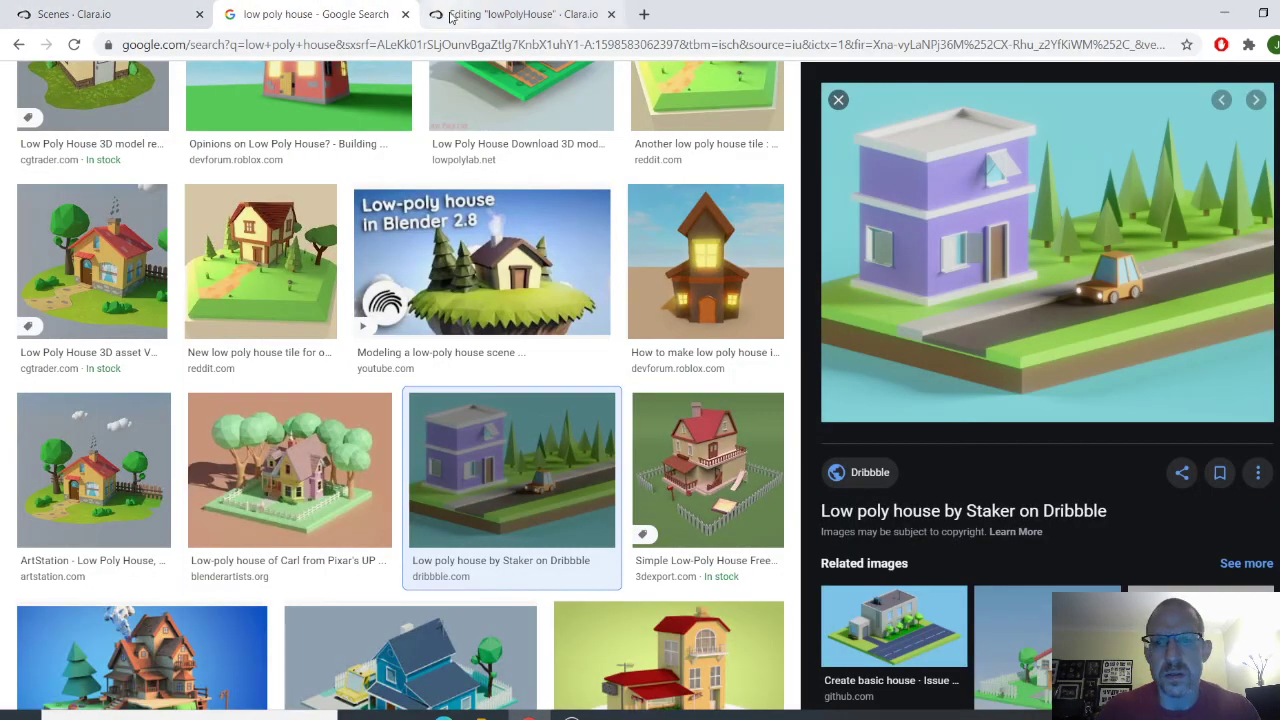
click(473, 16)
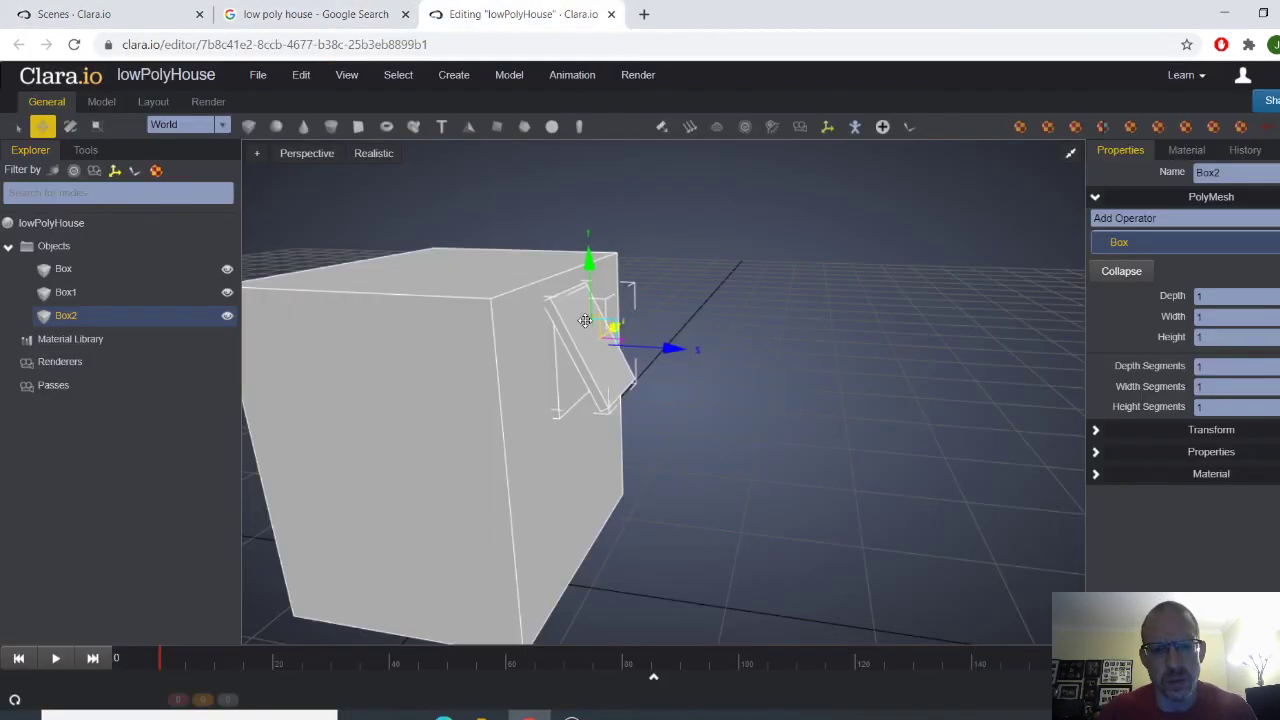
Step: Nudge the tilted panel outward along Z and compare the front view with the reference picture
drag(669, 349, 664, 349)
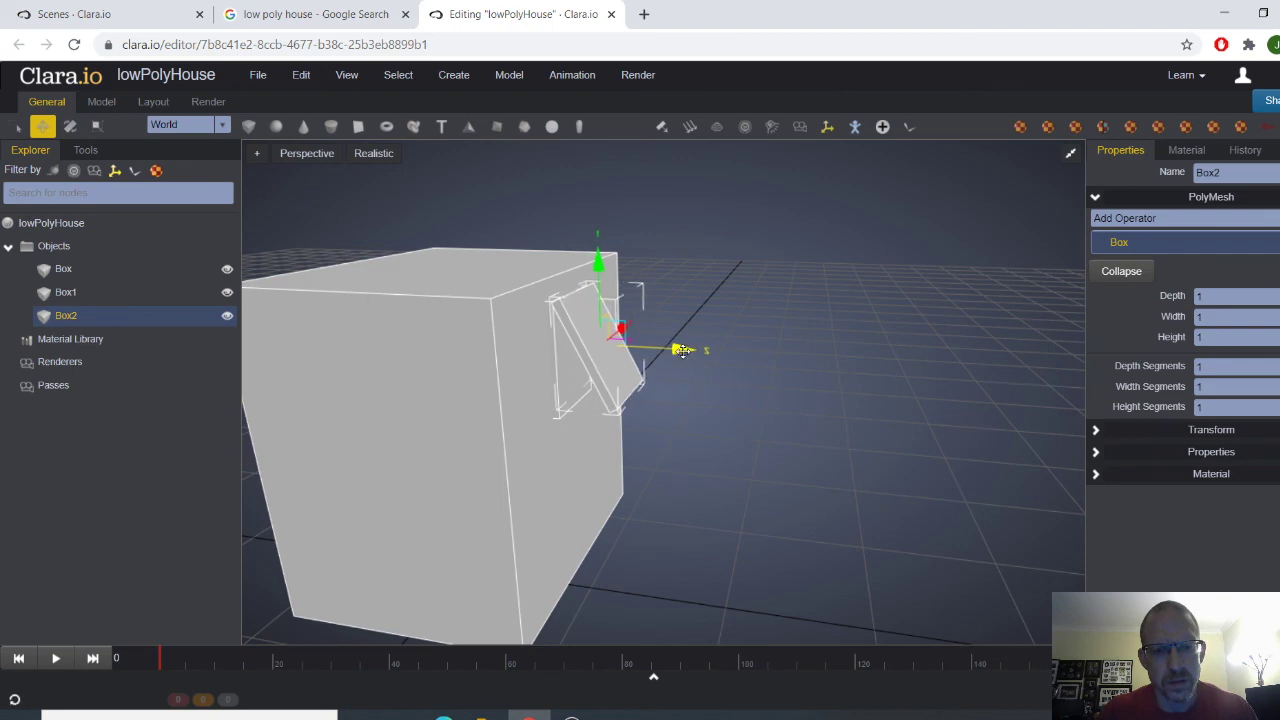
click(745, 345)
middle_drag(746, 332, 715, 350)
right_drag(715, 356, 624, 352)
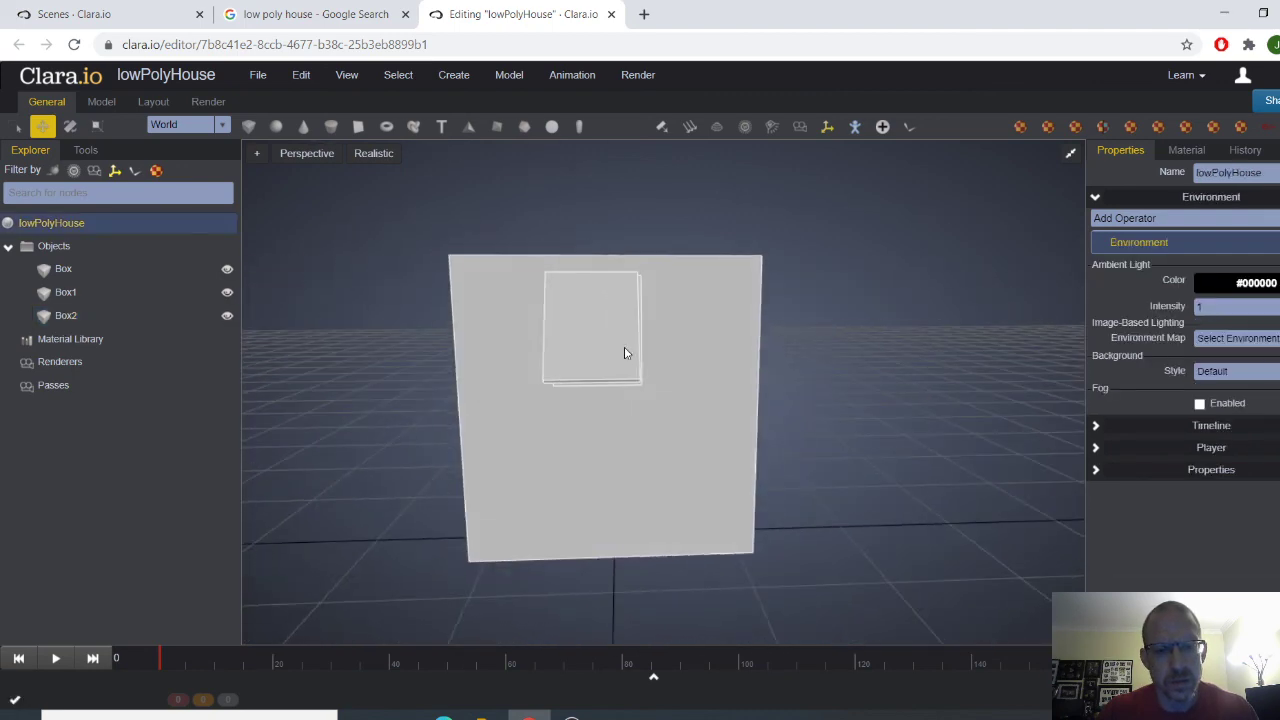
key(ctrl+shift+Tab)
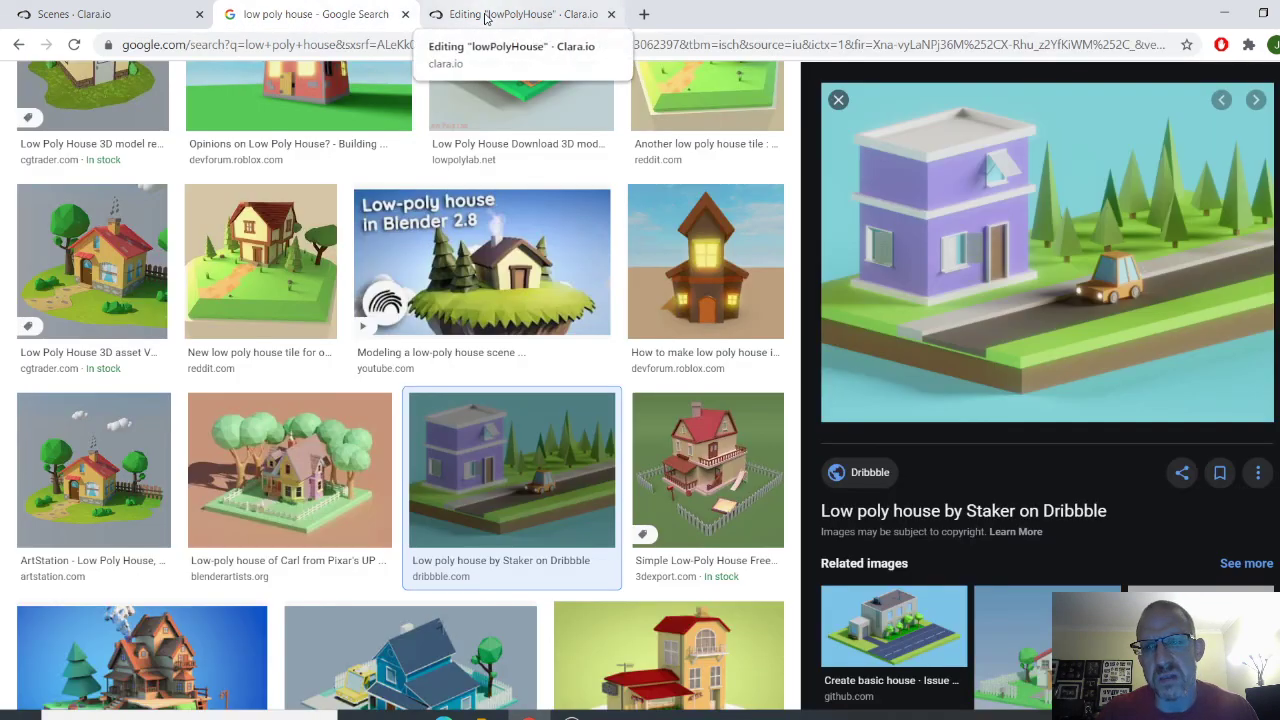
click(486, 14)
Step: Select the tilted panel, Box2, and scale it down in width along X and height along Y
click(598, 364)
right_drag(598, 365, 629, 369)
key(r)
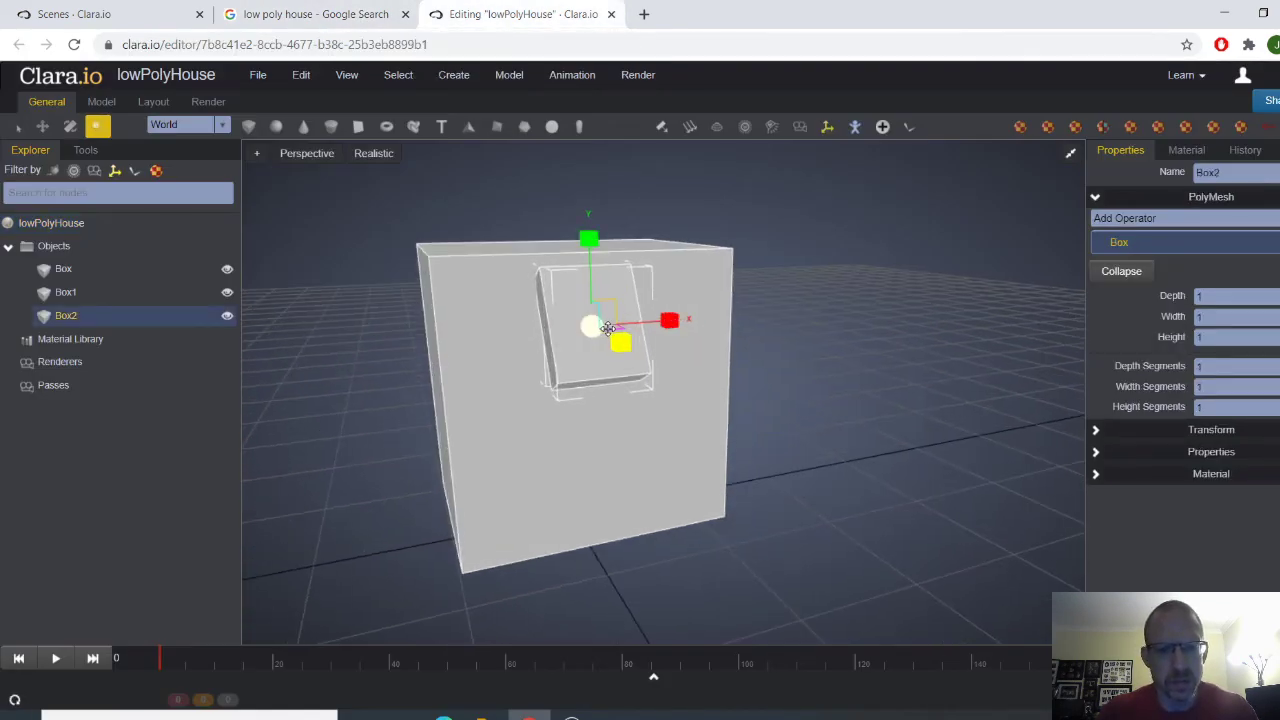
right_drag(655, 328, 620, 335)
drag(678, 324, 663, 325)
right_drag(630, 328, 680, 331)
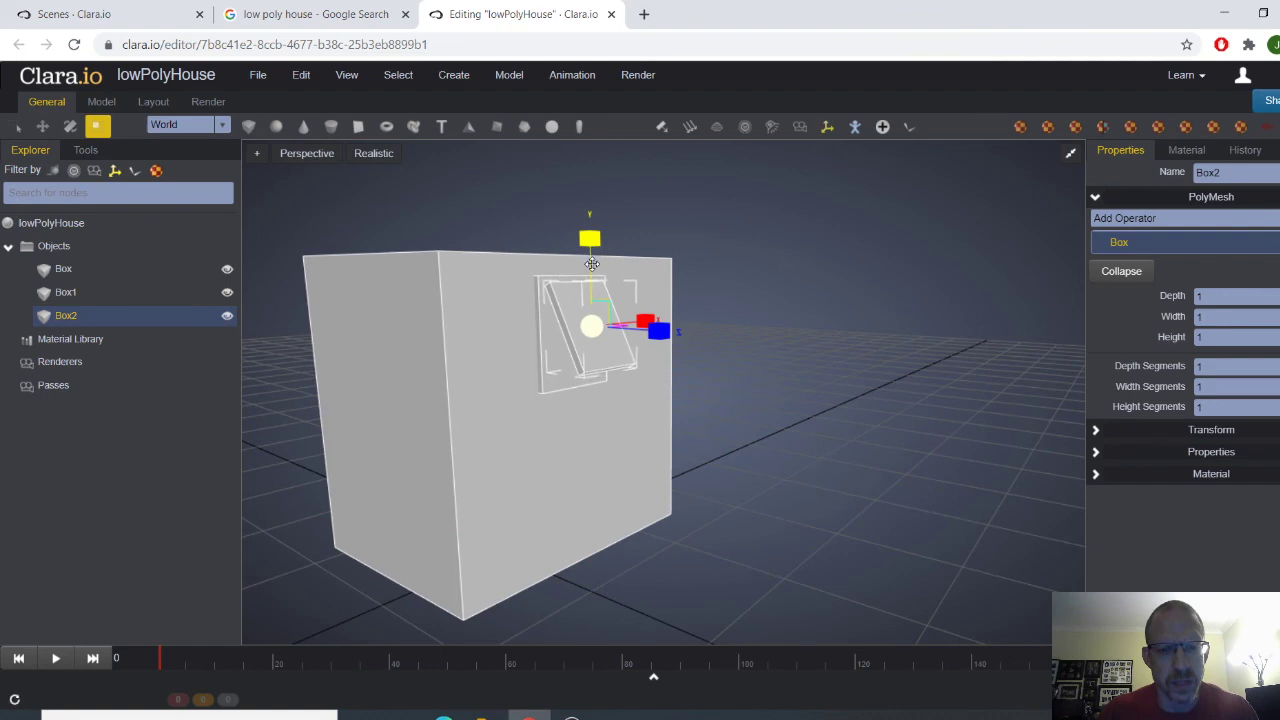
right_drag(592, 264, 652, 340)
Step: Move the tilted panel back toward the wall along Z and up along Y to align with the window panel's top edge
key(w)
drag(651, 323, 640, 321)
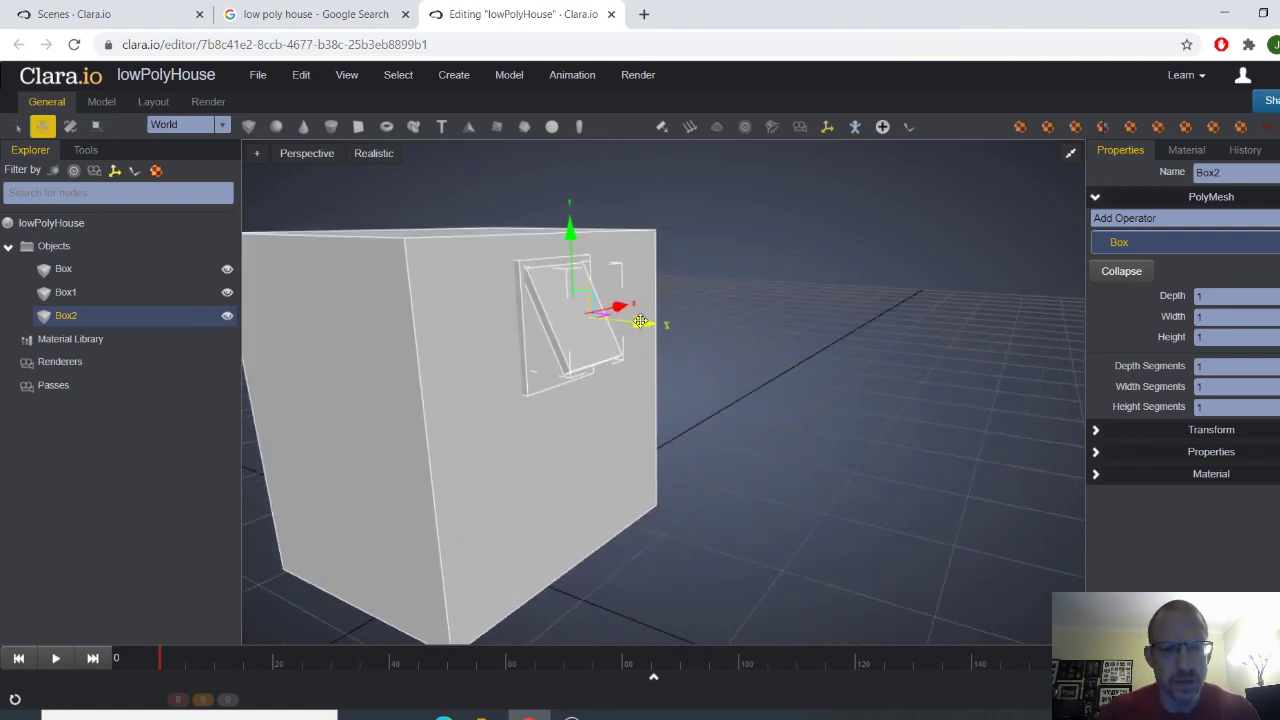
drag(571, 228, 571, 221)
right_drag(570, 220, 670, 308)
key(e)
key(r)
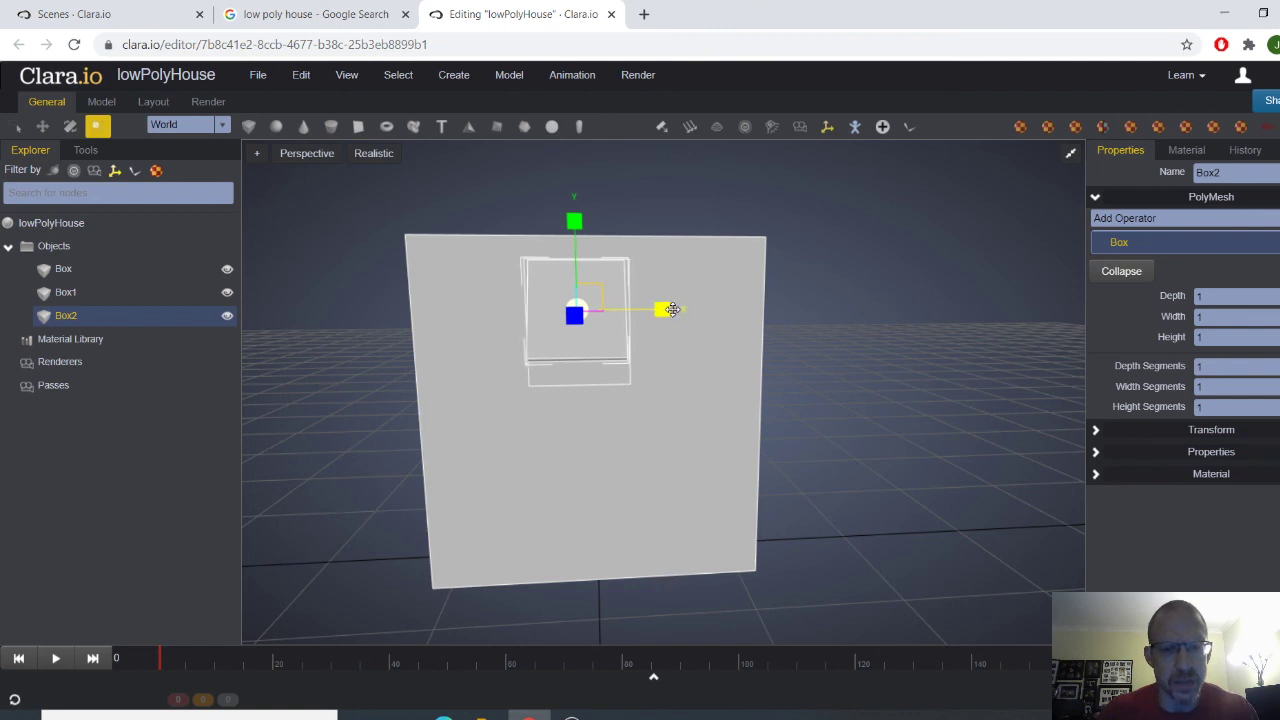
click(811, 356)
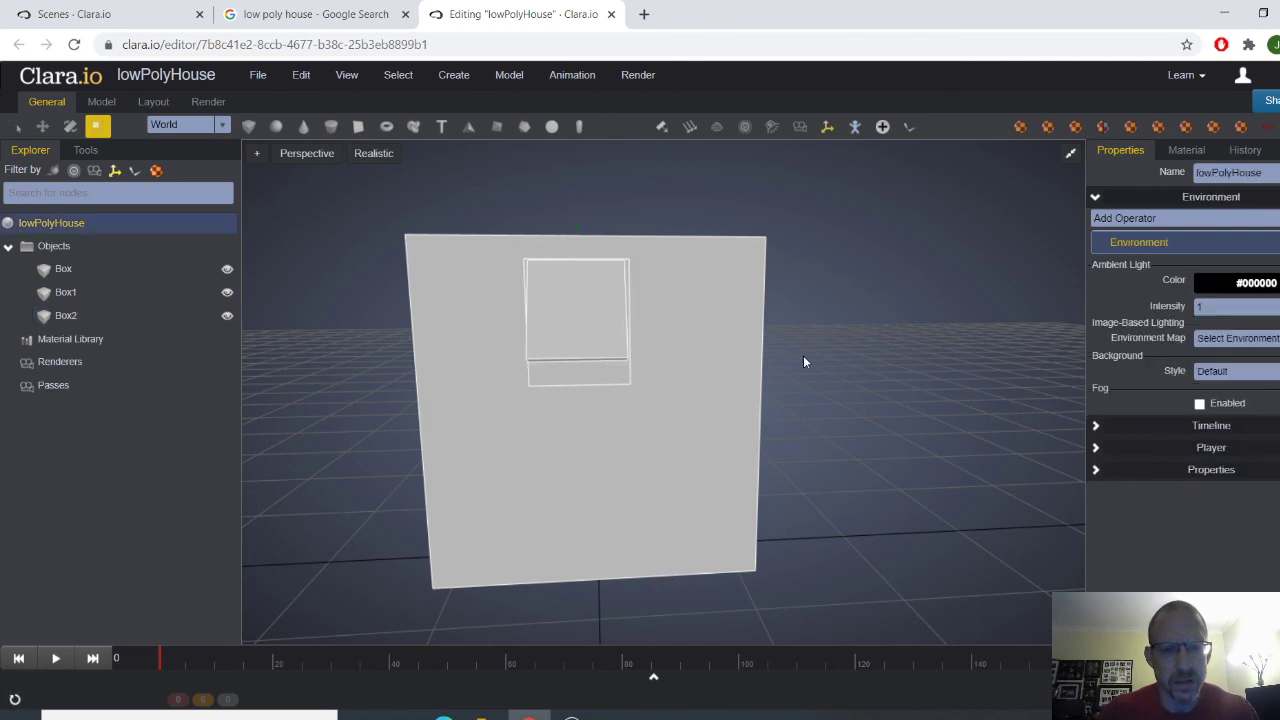
Step: Reselect the tilted panel, Box2, and rotate it about X to open it at a wider angle
right_drag(811, 356, 850, 343)
click(612, 318)
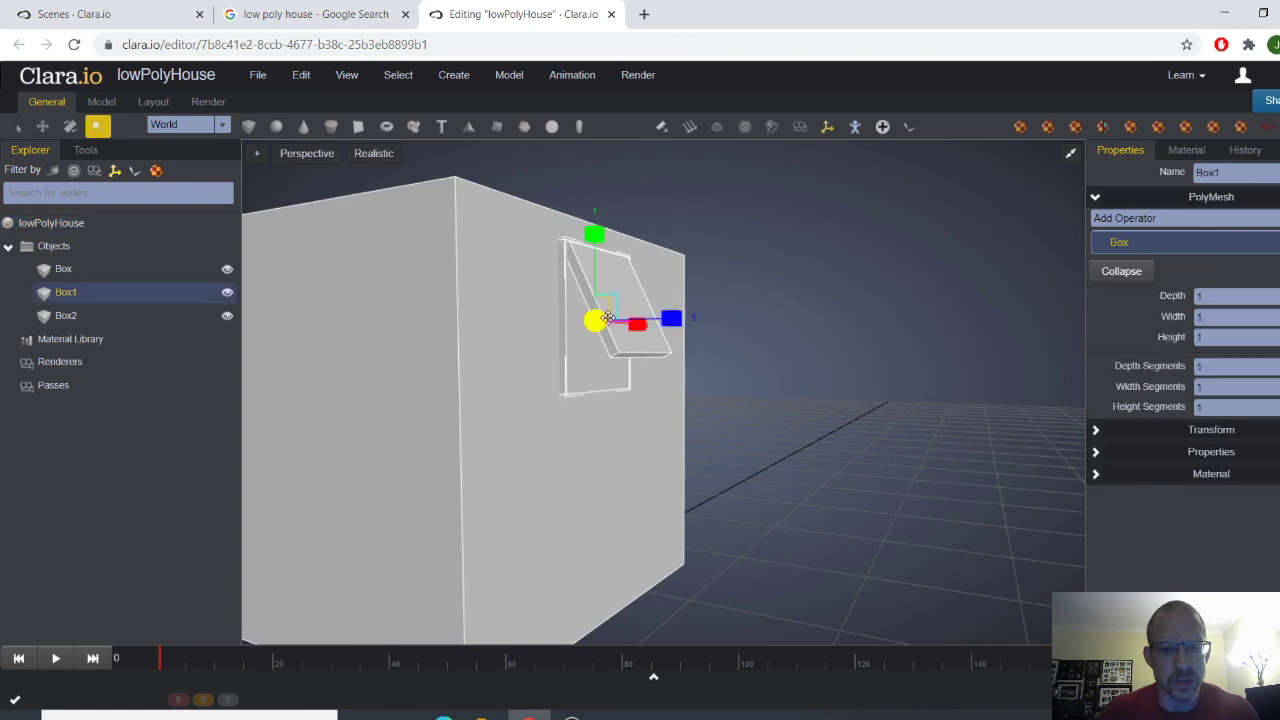
click(793, 398)
click(646, 350)
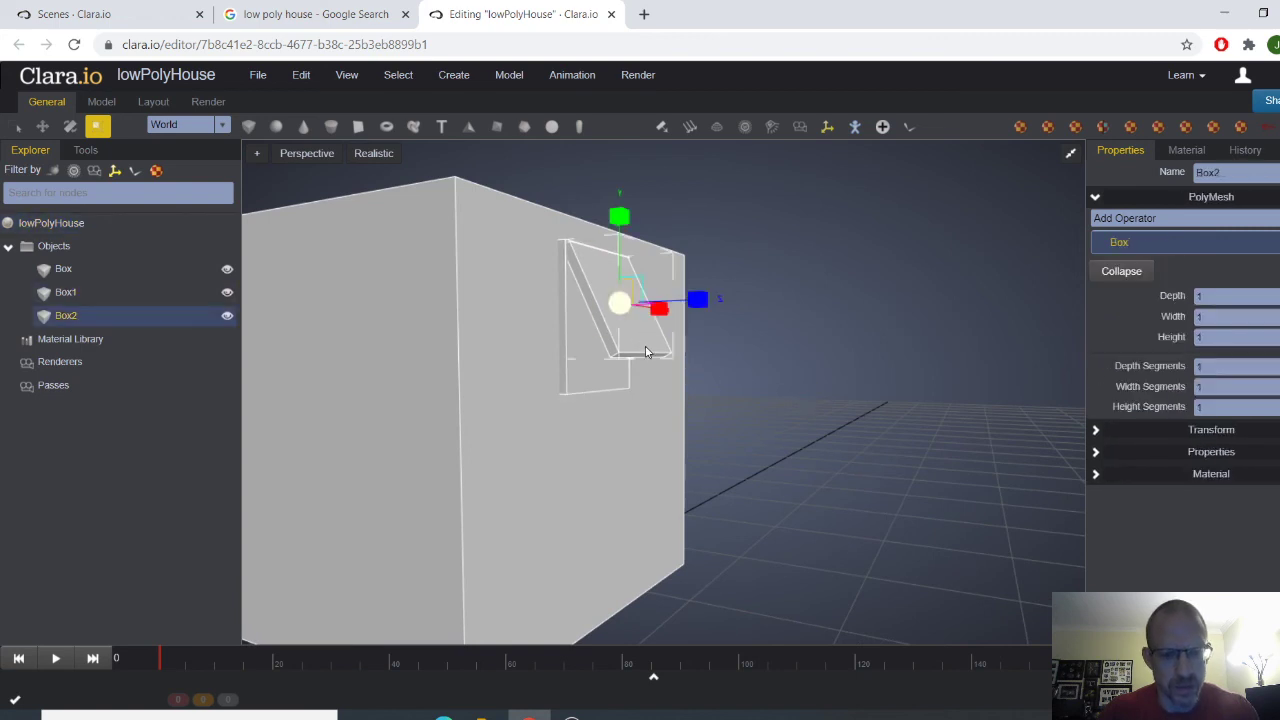
key(e)
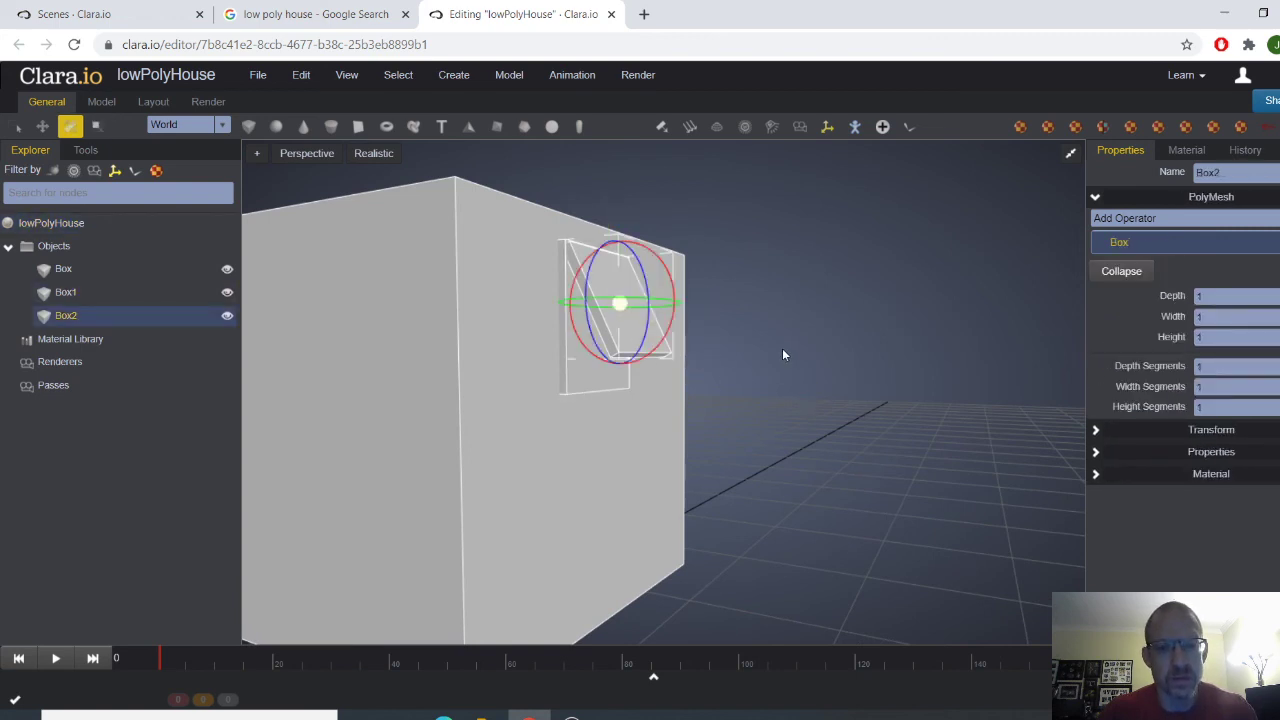
right_drag(781, 348, 643, 292)
drag(639, 292, 632, 278)
Step: Move the tilted panel outward along Z and up so its upper edge meets the window panel, and deselect it
right_drag(590, 372, 706, 362)
key(w)
drag(694, 308, 703, 307)
drag(628, 222, 628, 214)
click(733, 292)
right_drag(823, 346, 757, 340)
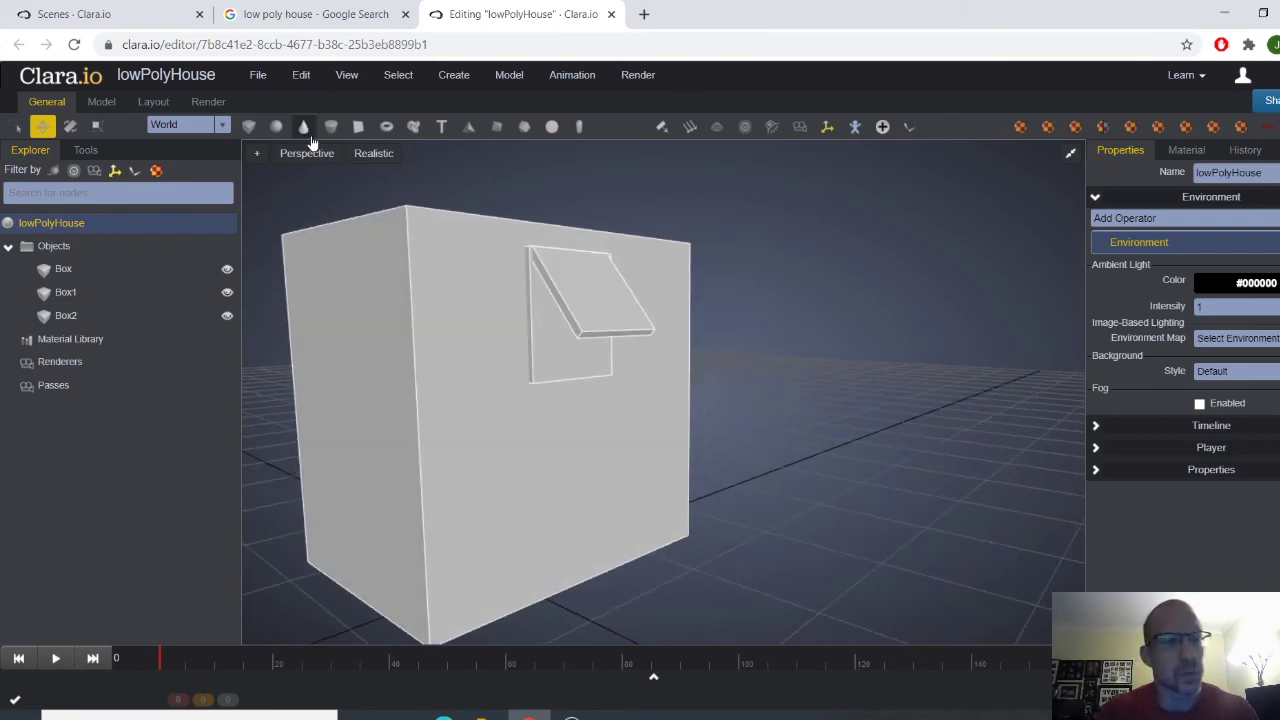
Step: Check the window shutter in the reference picture and clone the tilted panel, Box2, using the Copy type
click(351, 15)
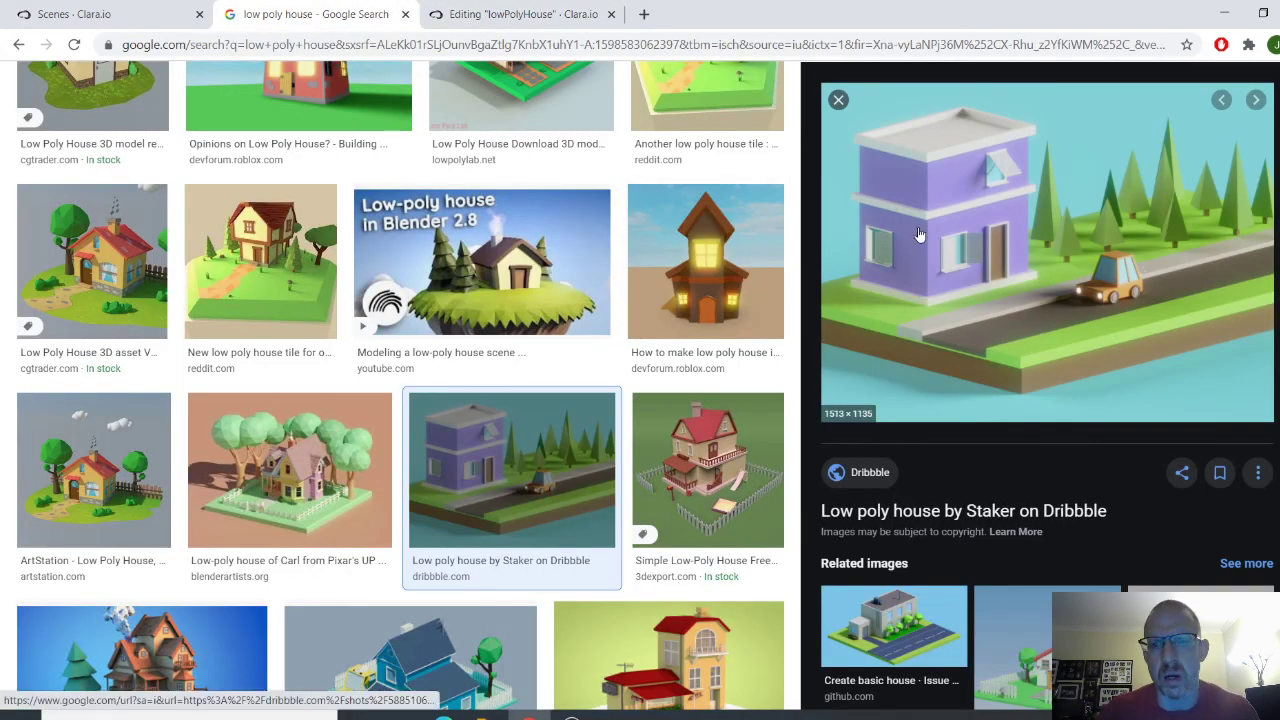
click(473, 10)
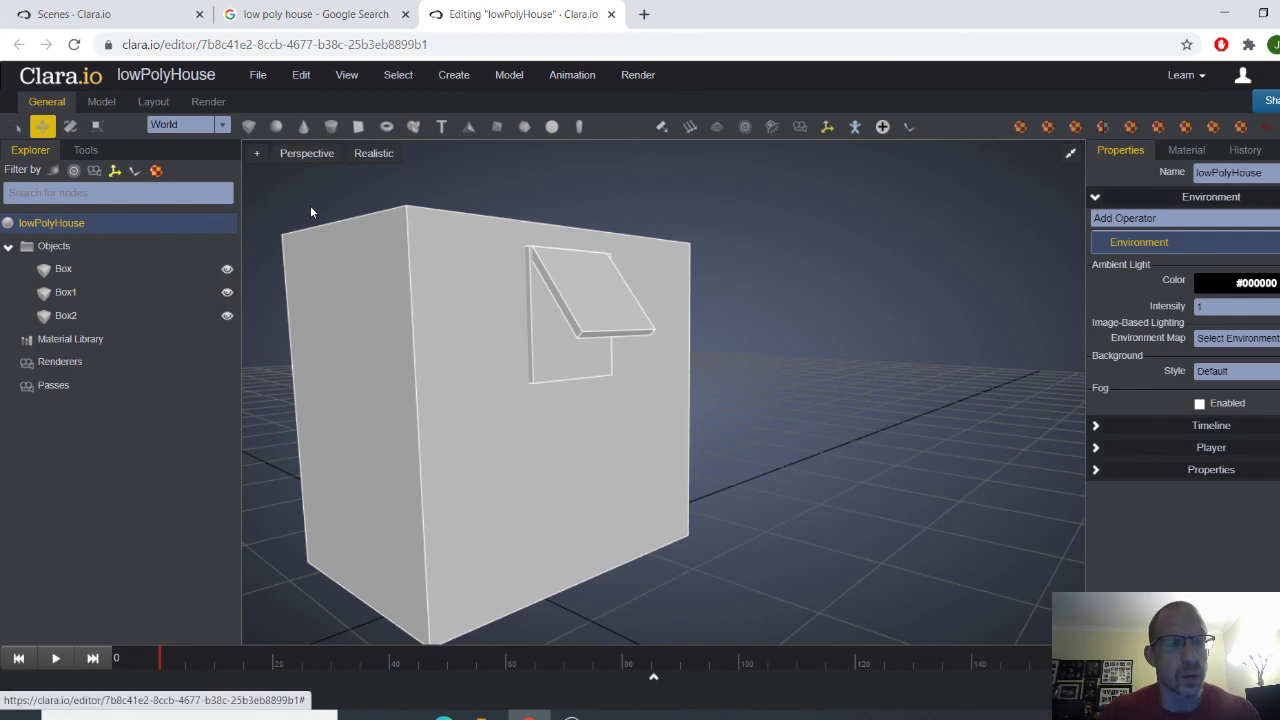
click(572, 284)
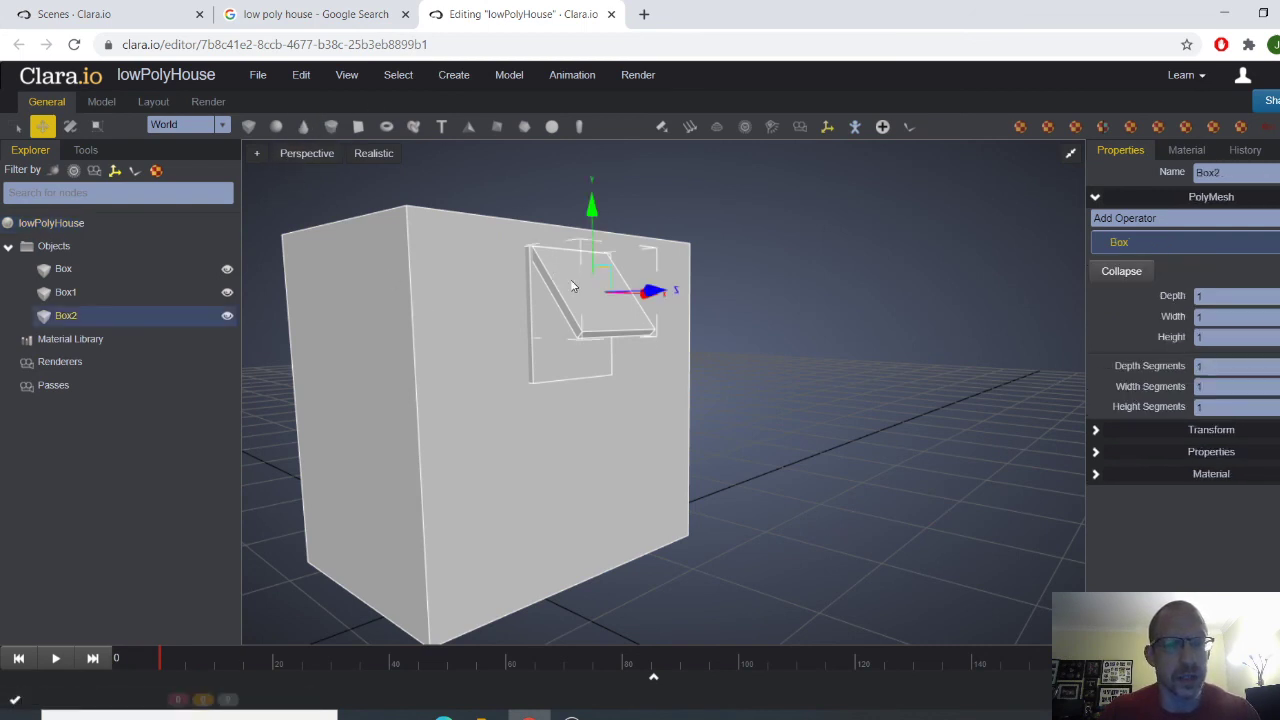
click(308, 82)
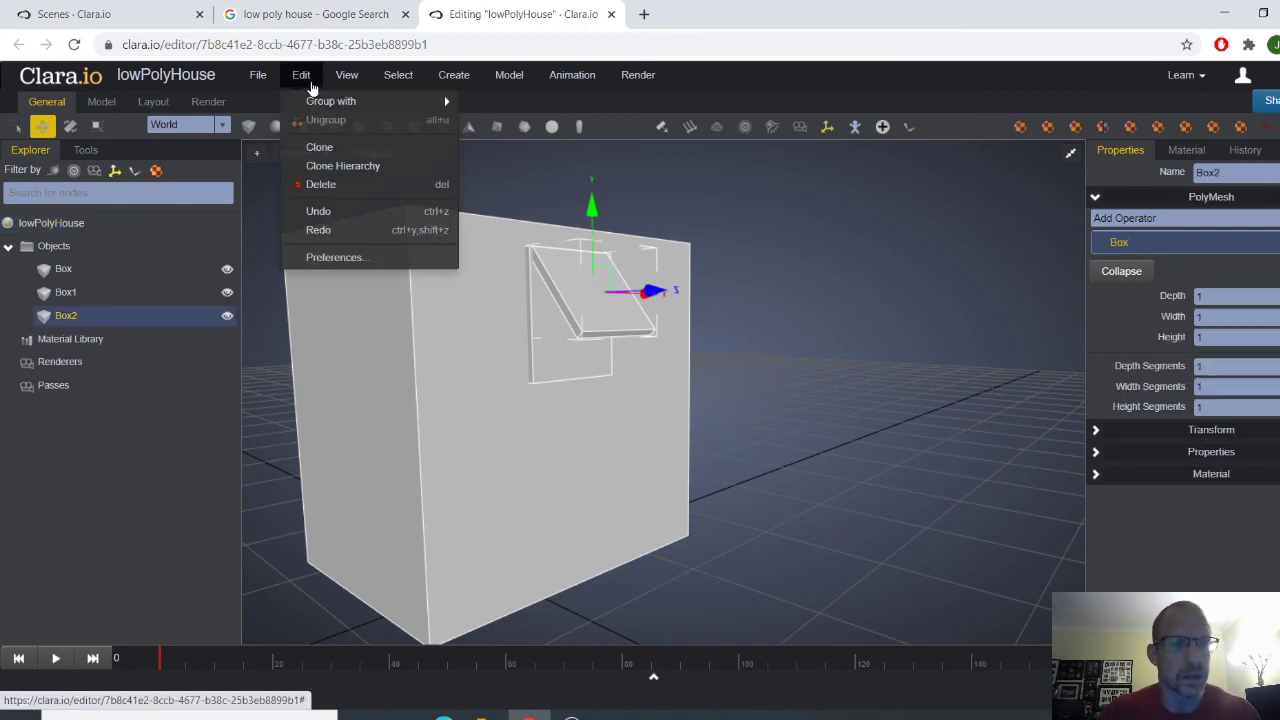
click(343, 147)
click(670, 304)
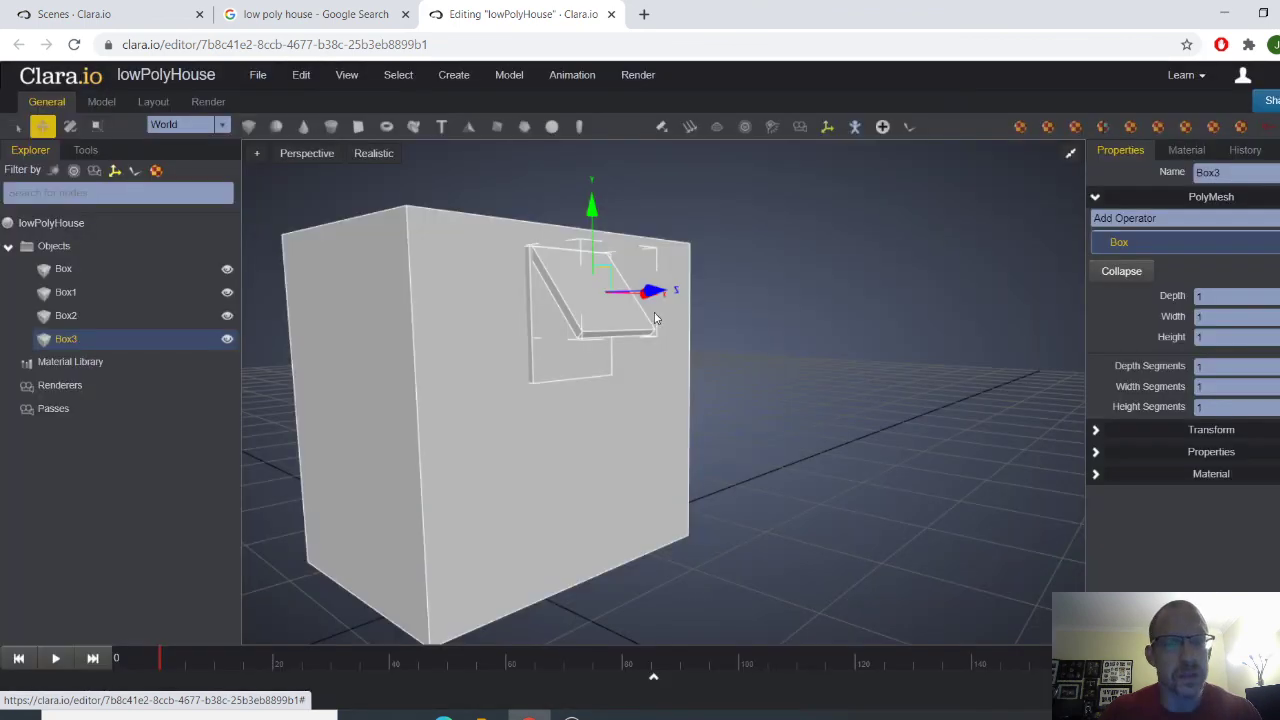
Step: Move the new tilted copy, Box3, outward along Z and narrow it along X
mouse_move(609, 320)
middle_down()
mouse_move(637, 320)
mouse_move(625, 318)
middle_up()
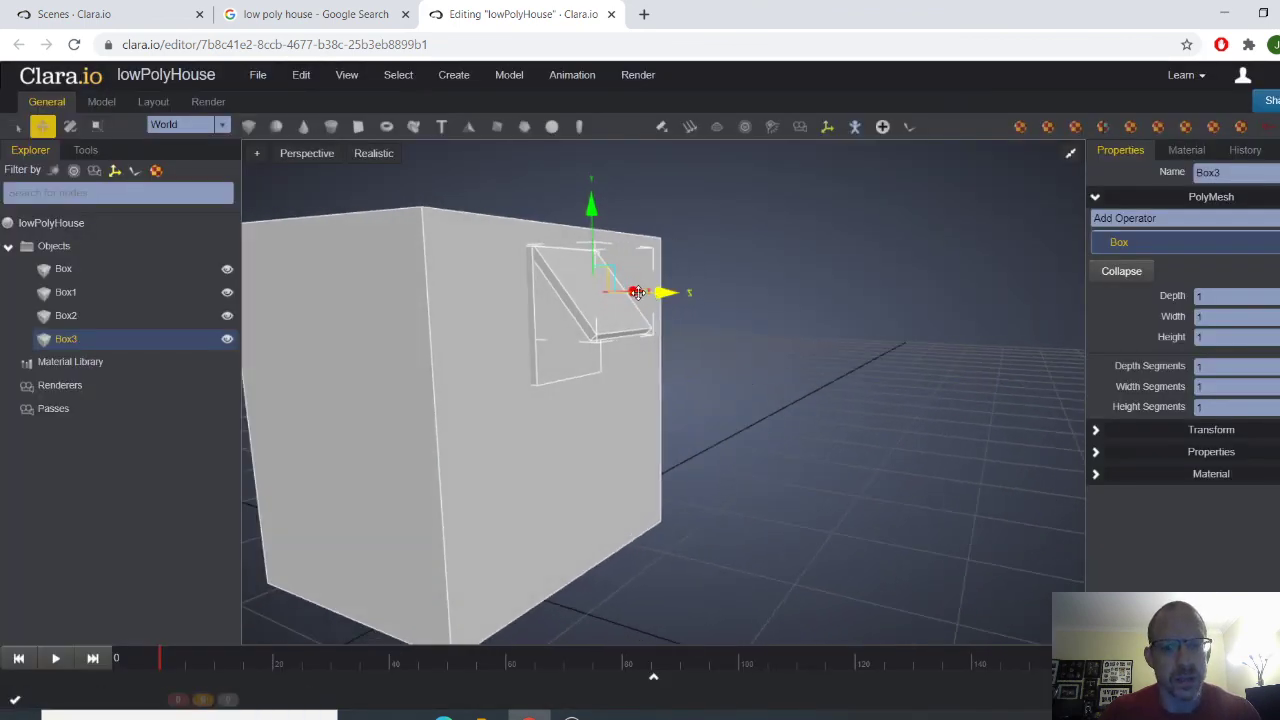
right_drag(626, 340, 708, 319)
drag(672, 295, 740, 296)
key(r)
right_drag(769, 341, 719, 295)
drag(719, 295, 693, 299)
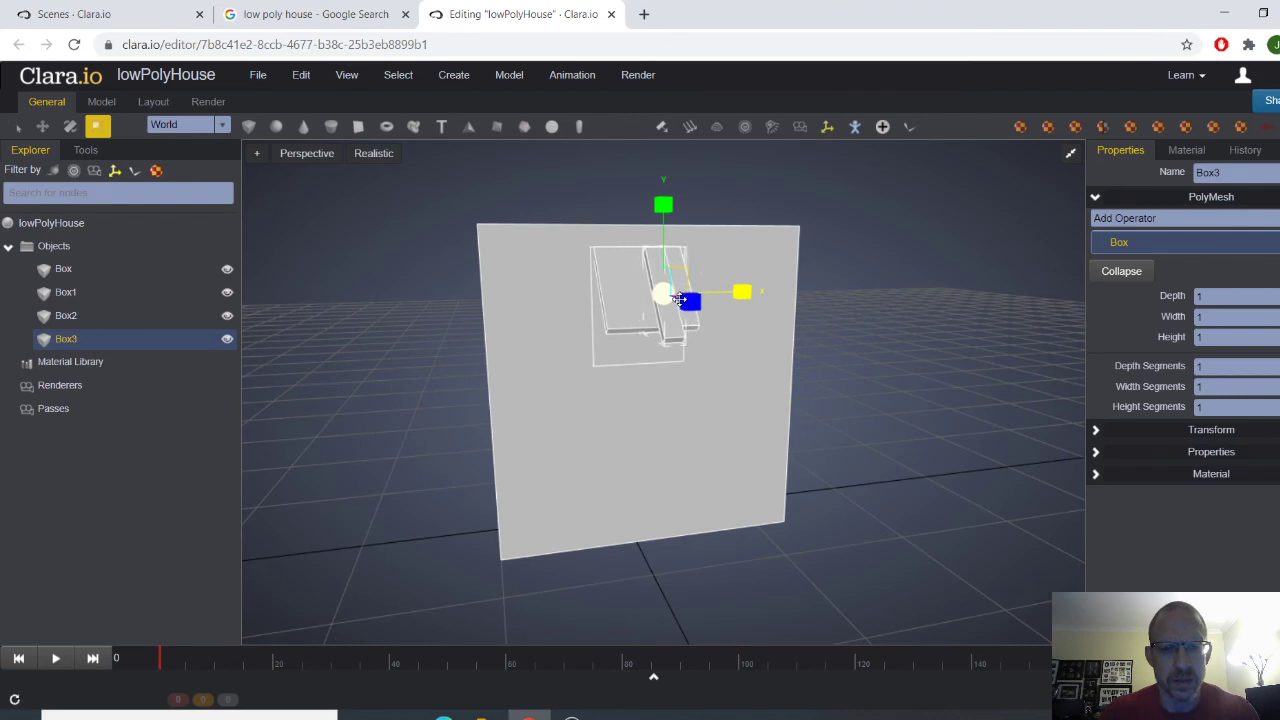
Step: Rotate the narrow strip, Box3, about X so it slopes opposite to the tilted shutter
right_drag(650, 366, 756, 374)
middle_drag(718, 366, 723, 392)
key(e)
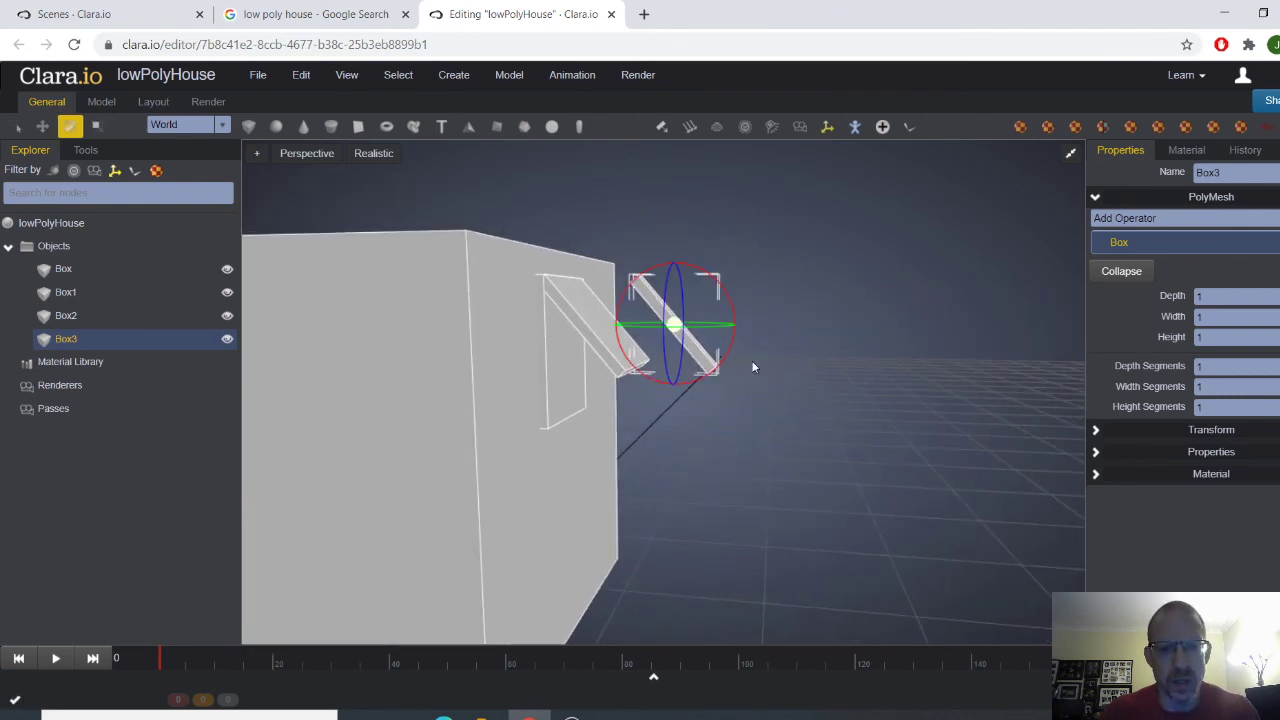
right_drag(766, 363, 696, 279)
drag(695, 278, 730, 347)
mouse_move(730, 347)
right_down()
mouse_move(820, 336)
mouse_move(746, 345)
mouse_move(736, 333)
right_up()
Step: Check the window shutter in the reference picture and narrow Box3 further along X
key(r)
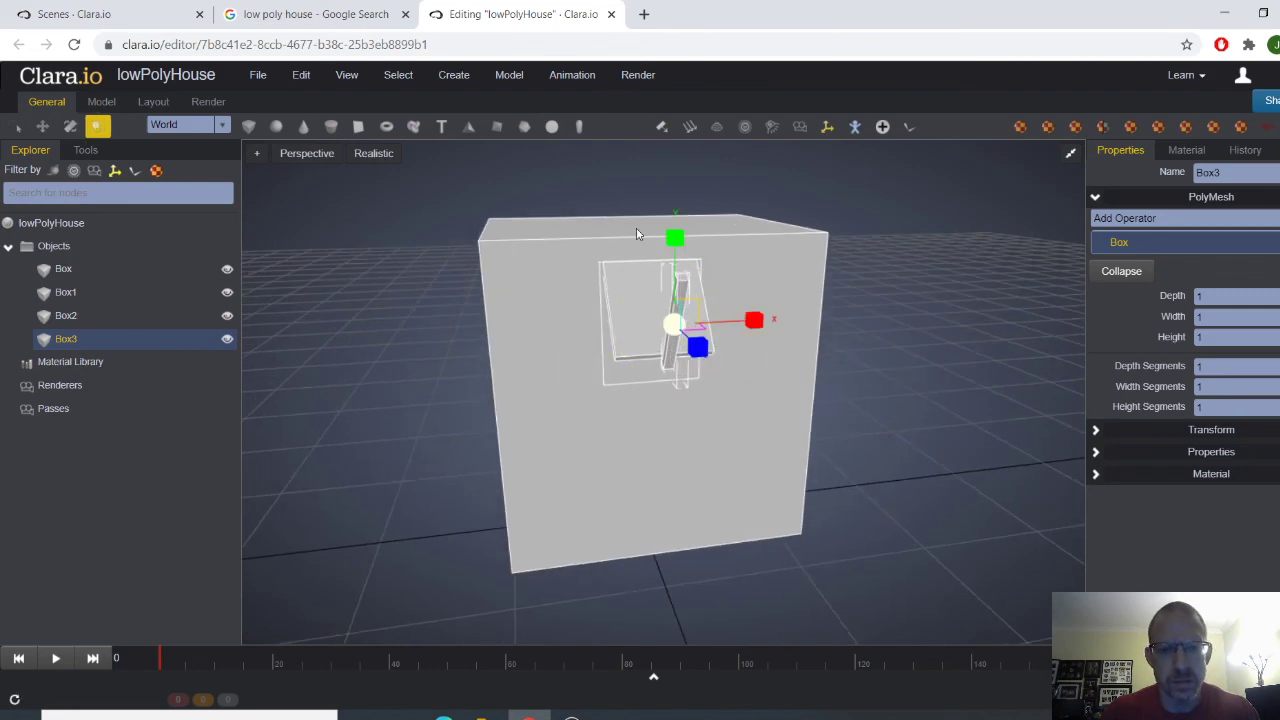
click(310, 14)
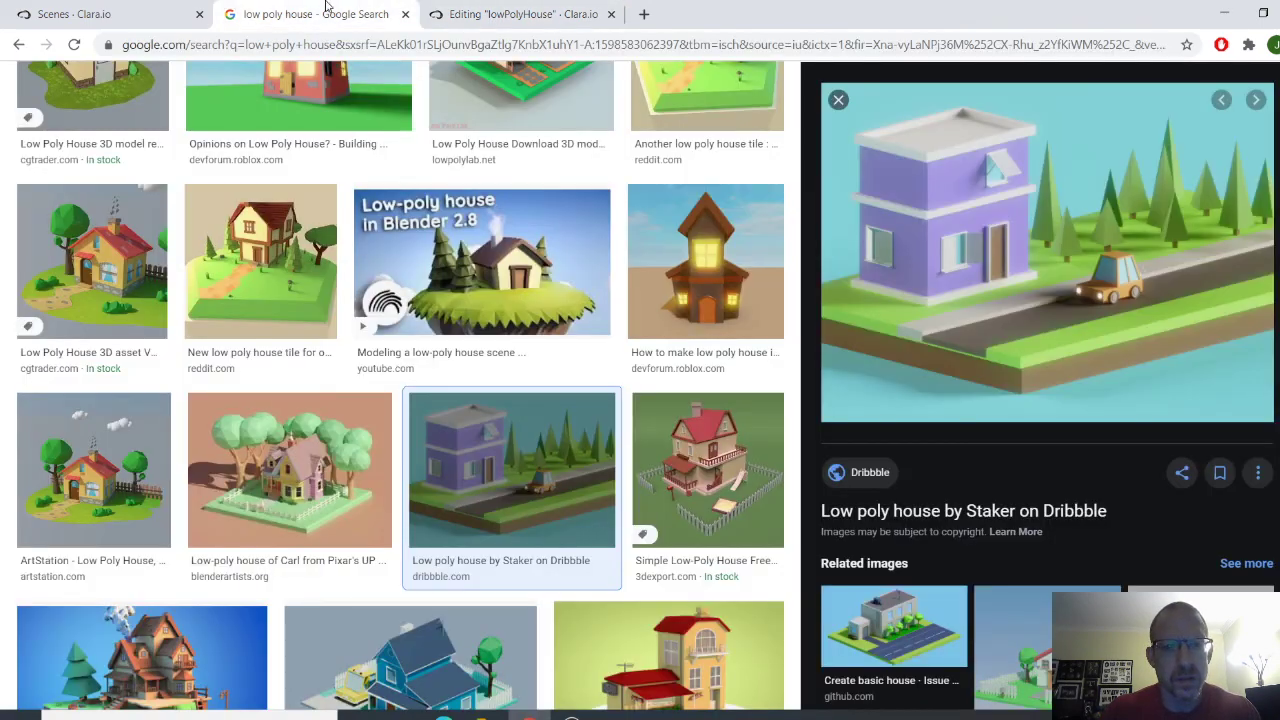
click(505, 16)
drag(692, 342, 770, 350)
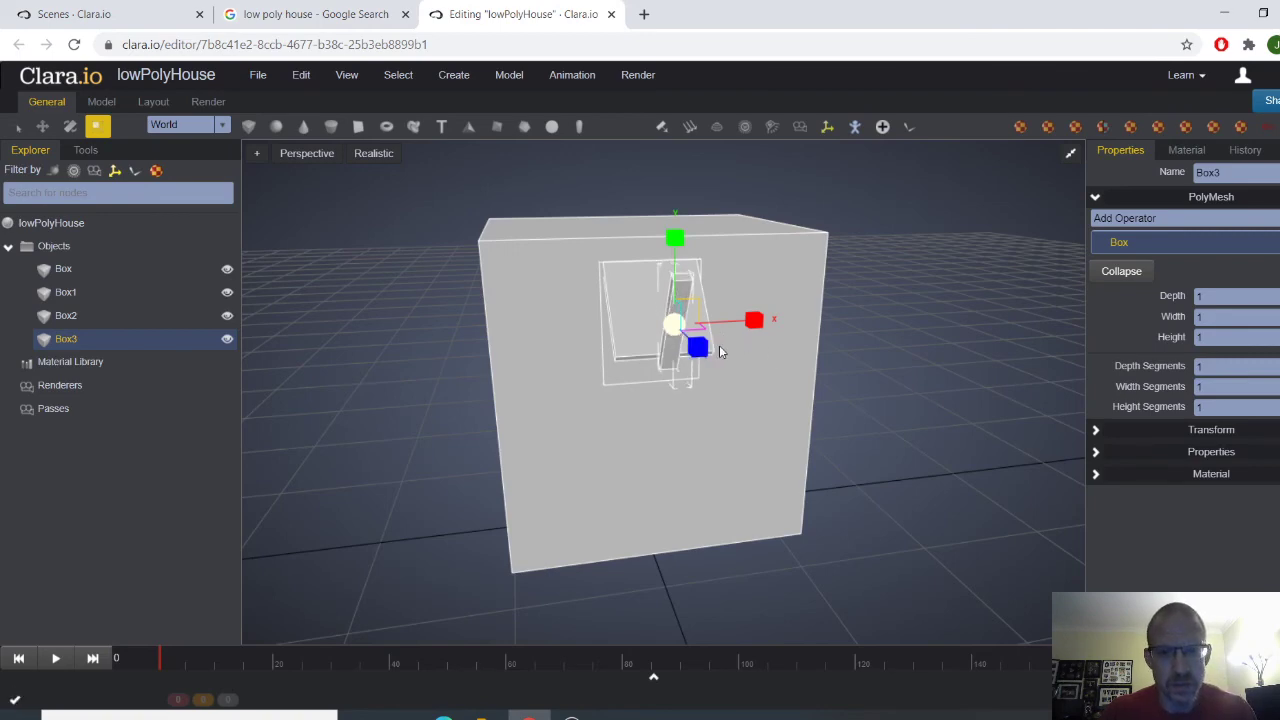
mouse_move(716, 351)
middle_down()
mouse_move(796, 340)
mouse_move(732, 333)
middle_up()
drag(750, 321, 740, 321)
Step: Move Box3 inward along Z, down and along X so it sits as a strut beneath the shutter, and deselect it
middle_drag(735, 374, 876, 365)
key(e)
key(w)
drag(740, 325, 639, 323)
drag(555, 240, 558, 284)
middle_drag(738, 365, 650, 362)
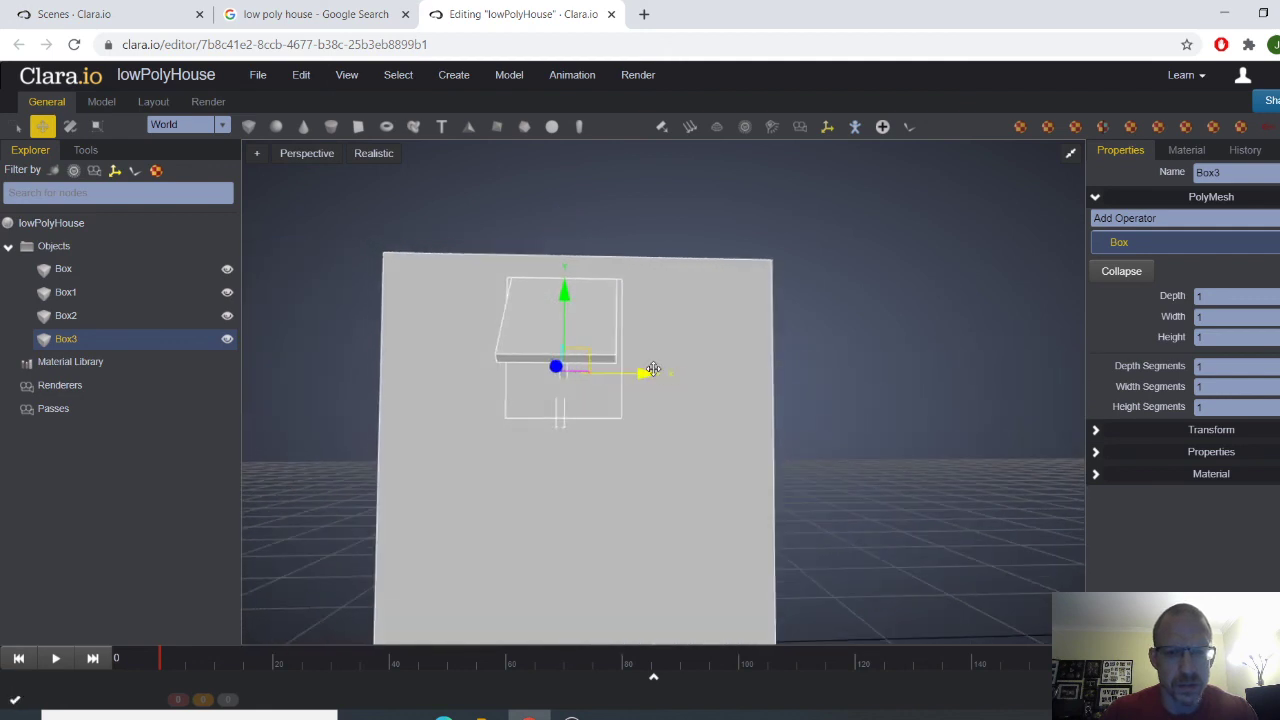
drag(653, 369, 616, 371)
middle_drag(611, 418, 727, 429)
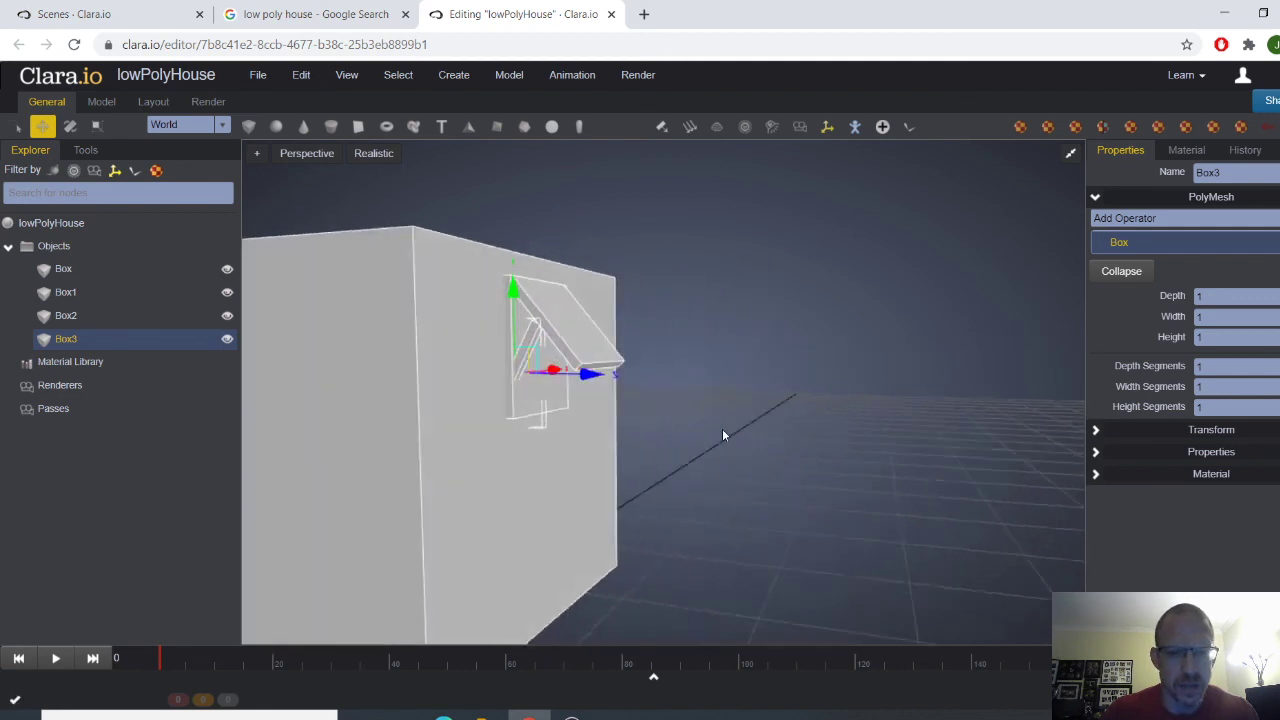
click(774, 406)
Step: Reselect the strut, Box3, and adjust its position so its ends meet the window panel and the tilted shutter
middle_drag(668, 384, 693, 377)
right_drag(694, 378, 520, 330)
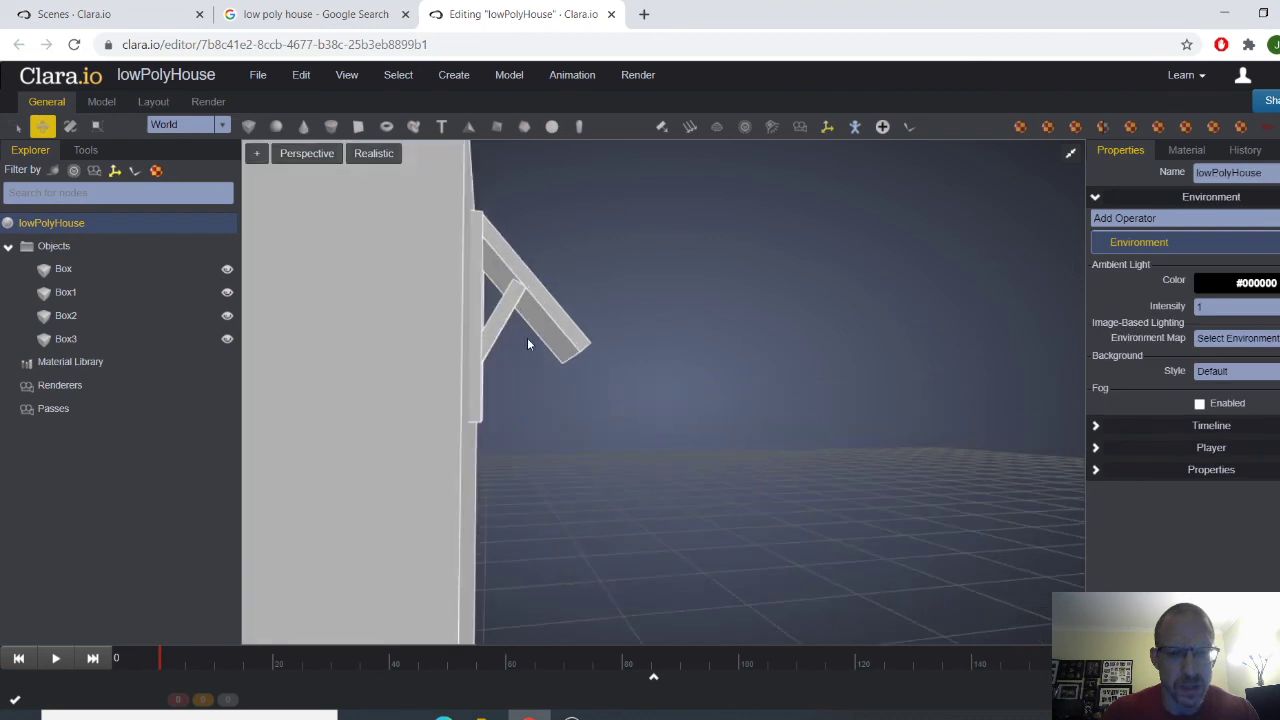
click(547, 329)
drag(466, 272, 467, 265)
click(570, 340)
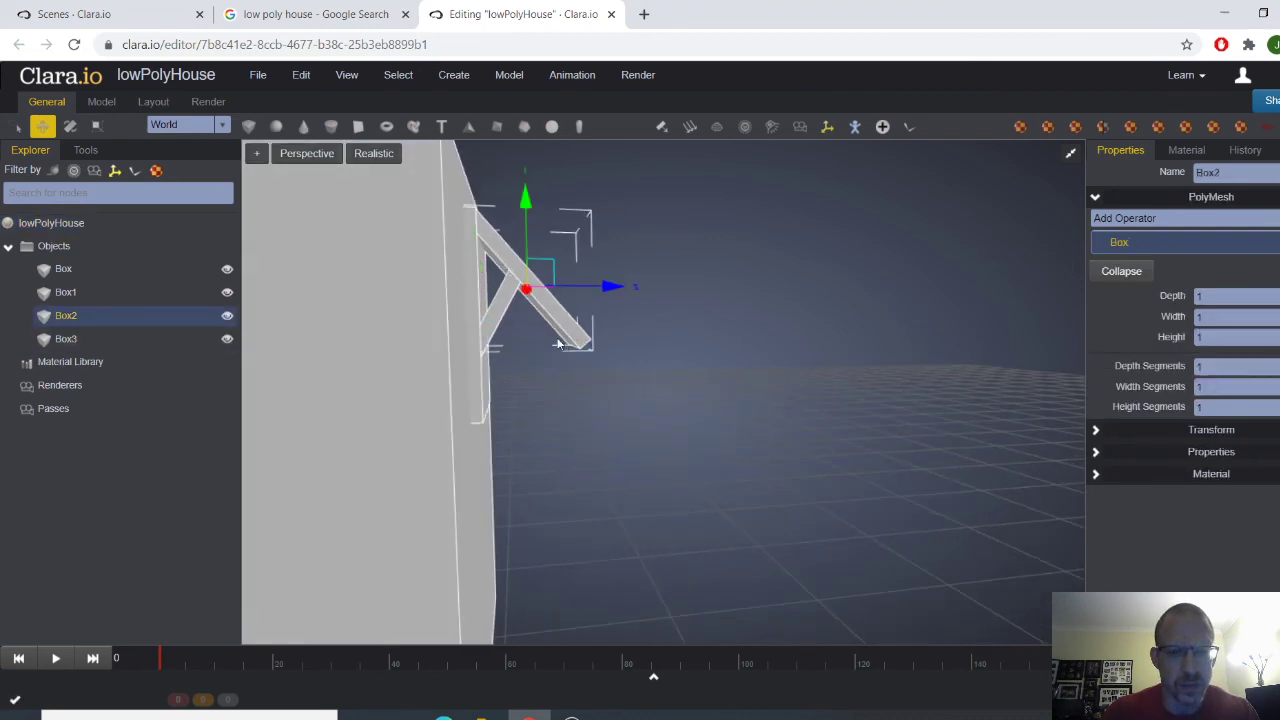
click(505, 309)
click(509, 311)
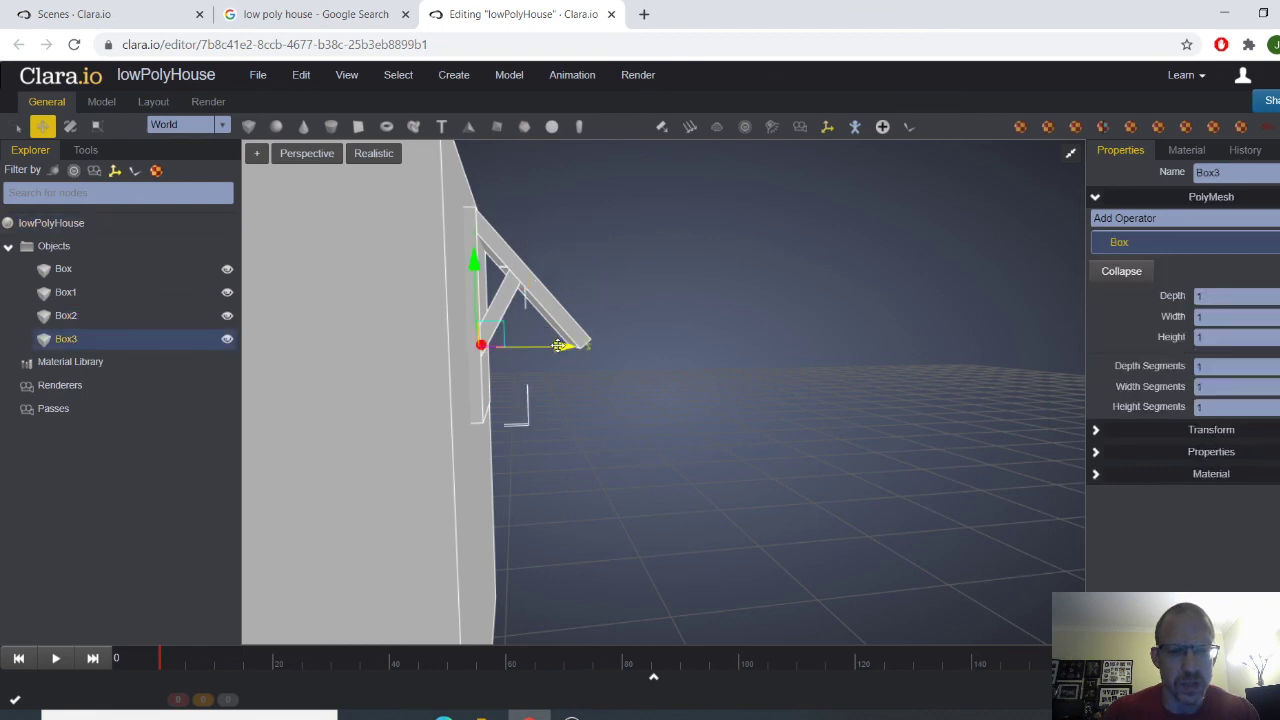
drag(559, 346, 567, 346)
click(654, 325)
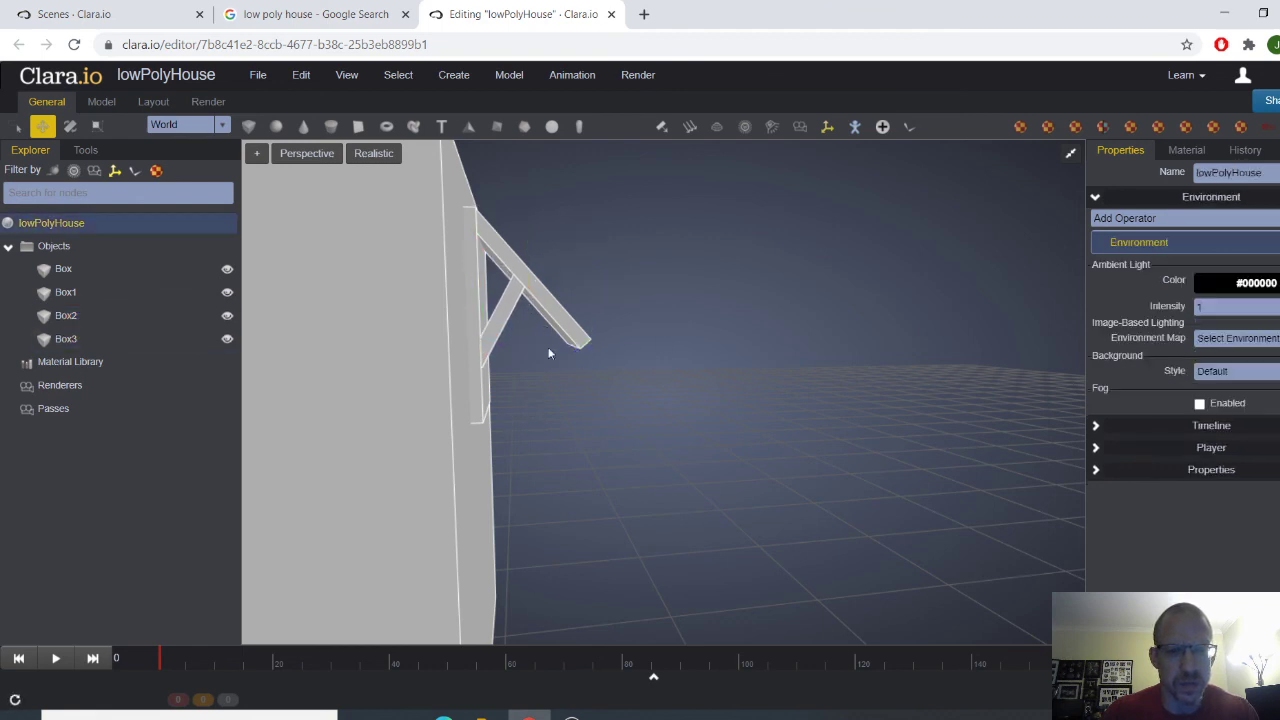
click(507, 312)
click(698, 330)
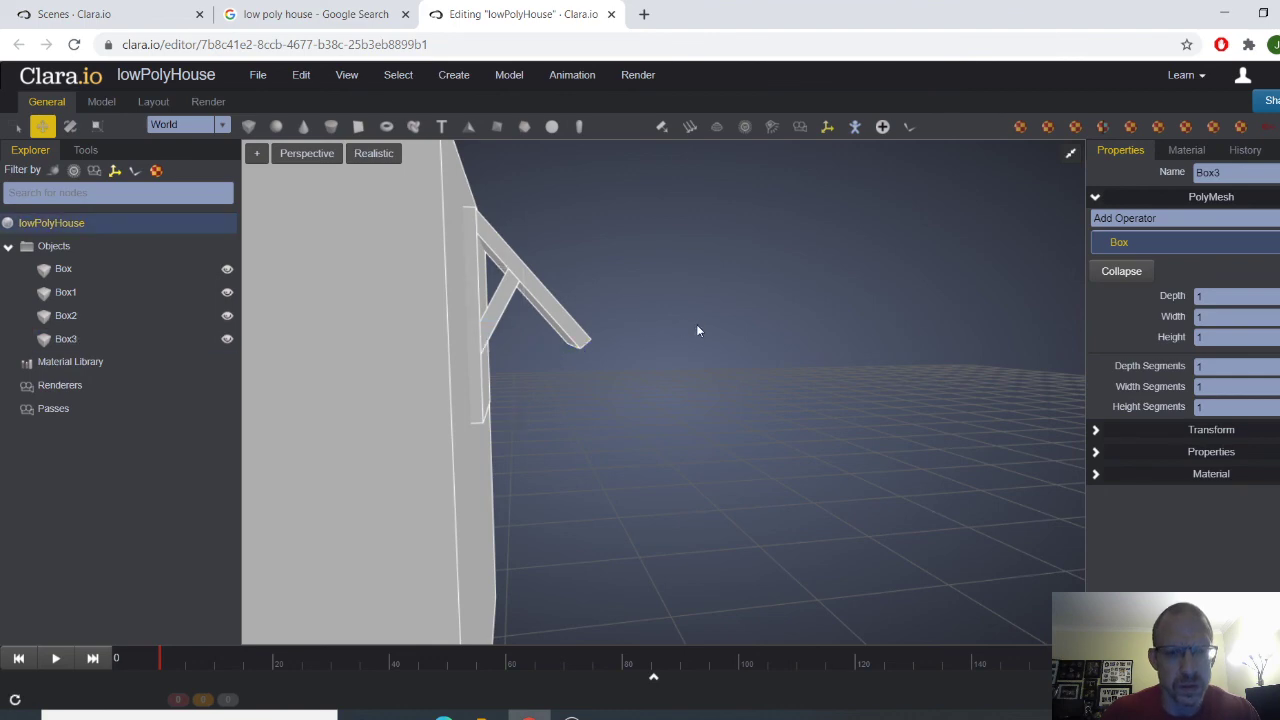
Step: Check the roof in the reference picture and clone the main house body, Box, using the Copy type
scroll(698, 325, down, 3)
drag(699, 323, 578, 323)
click(315, 14)
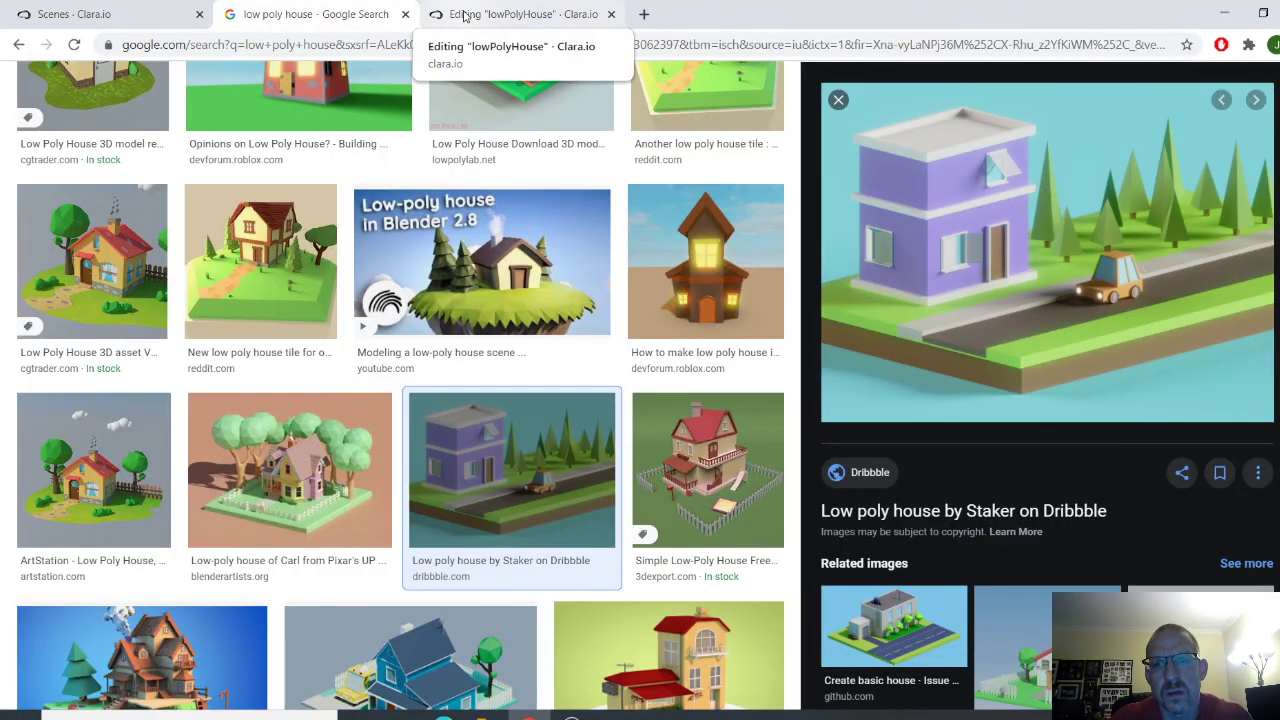
click(465, 17)
right_drag(645, 301, 518, 310)
click(501, 290)
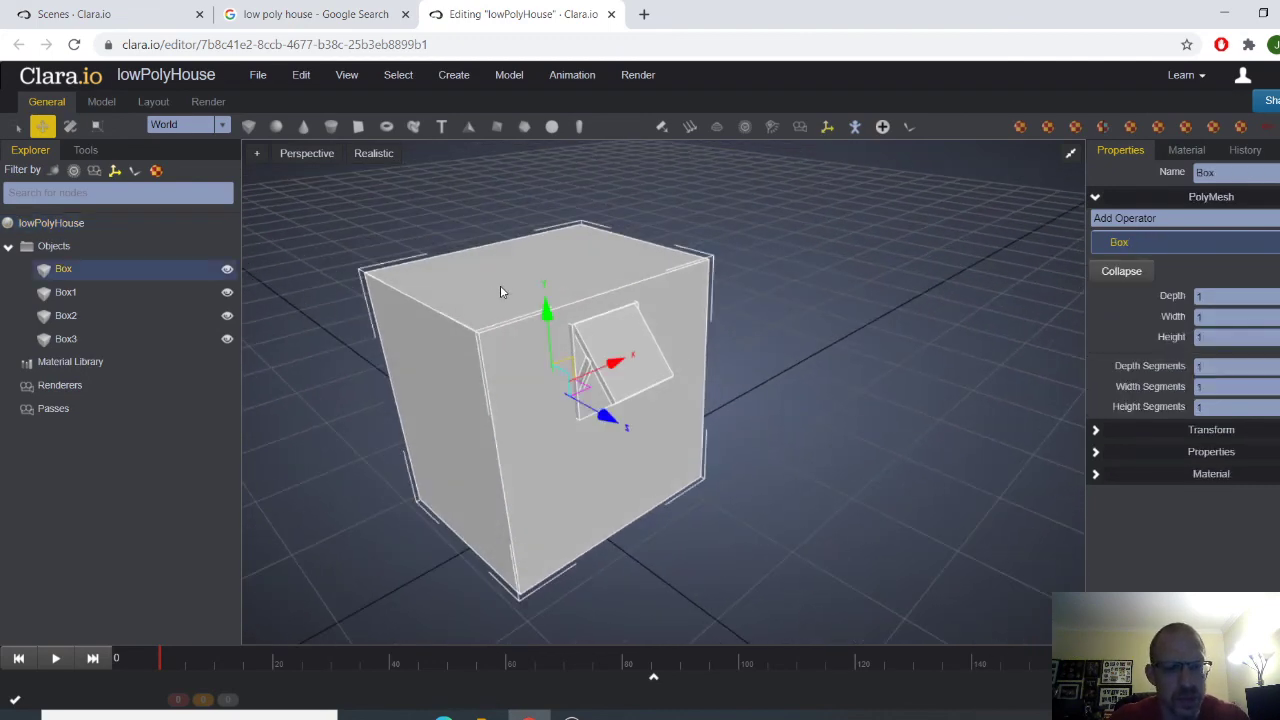
click(308, 80)
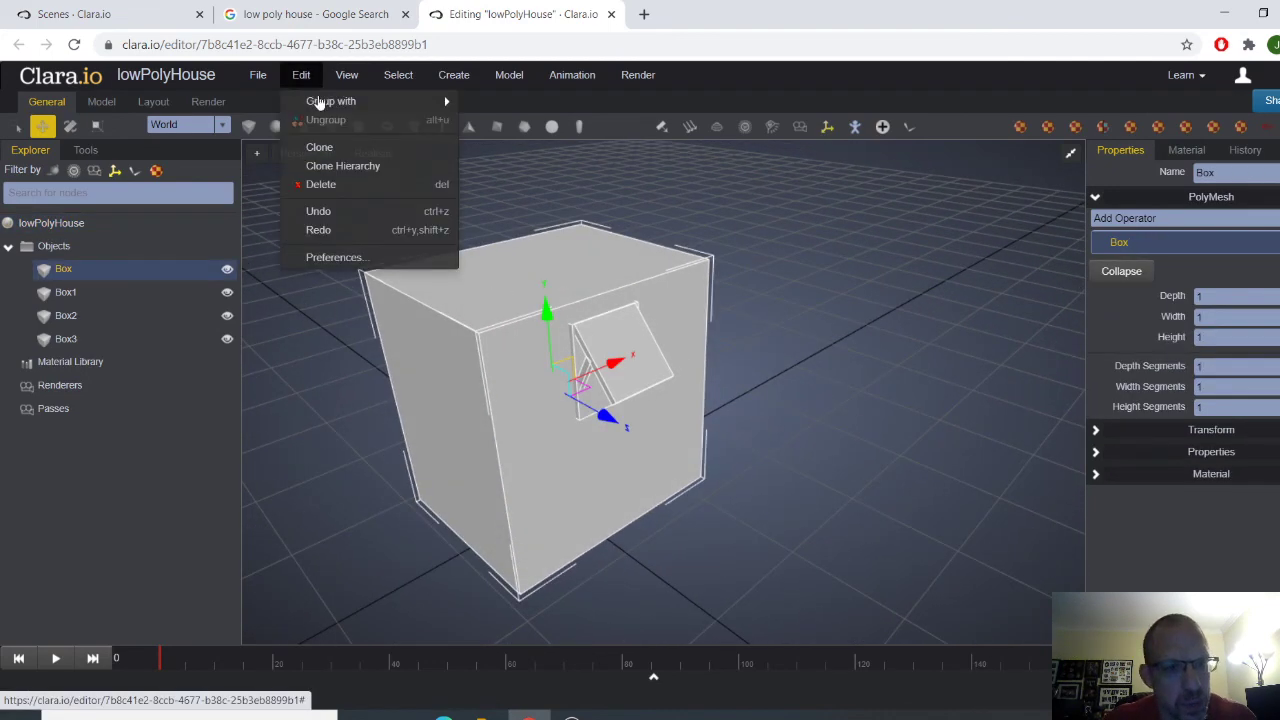
click(336, 147)
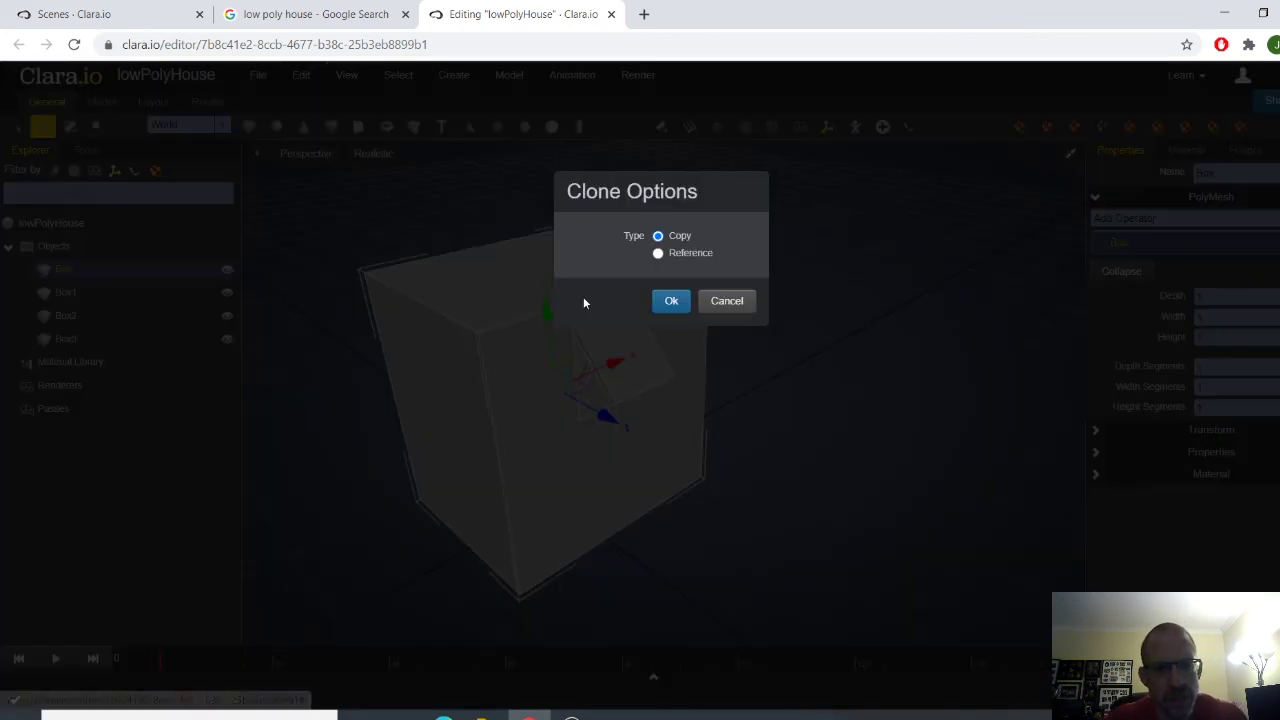
click(668, 300)
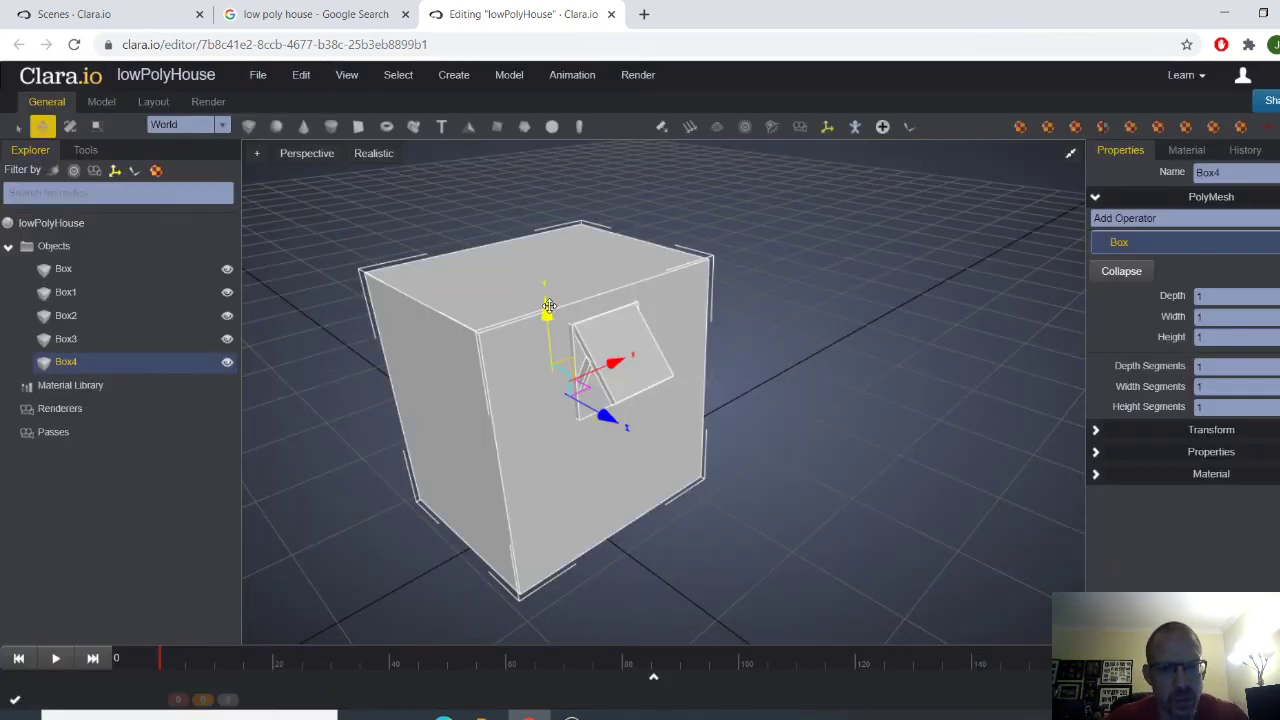
Step: Flatten the house copy, Box4, along Y into a thin slab and raise it onto the top of the house
mouse_move(548, 305)
mouse_down()
mouse_move(540, 232)
mouse_move(574, 444)
mouse_up()
scroll(571, 311, up, 3)
key(r)
key(w)
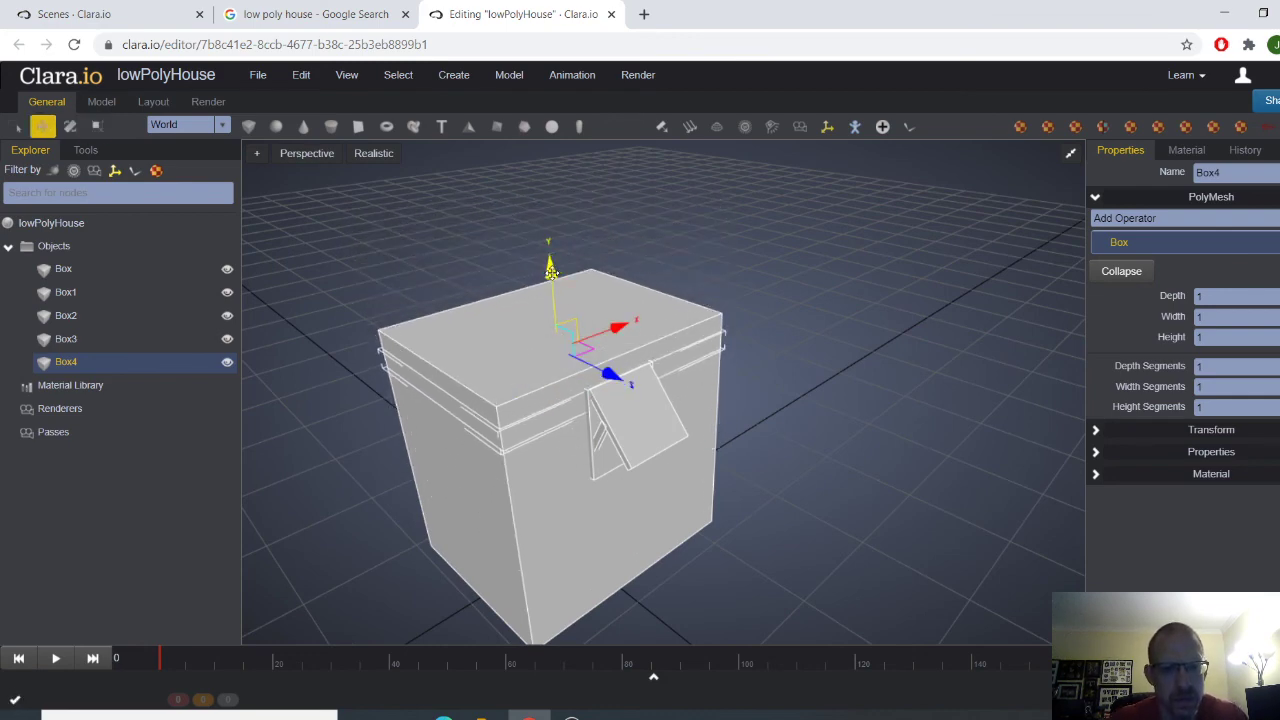
drag(551, 270, 550, 244)
Step: Check the roof edges in the reference picture and clone the roof slab, Box4, using the Copy type
click(345, 14)
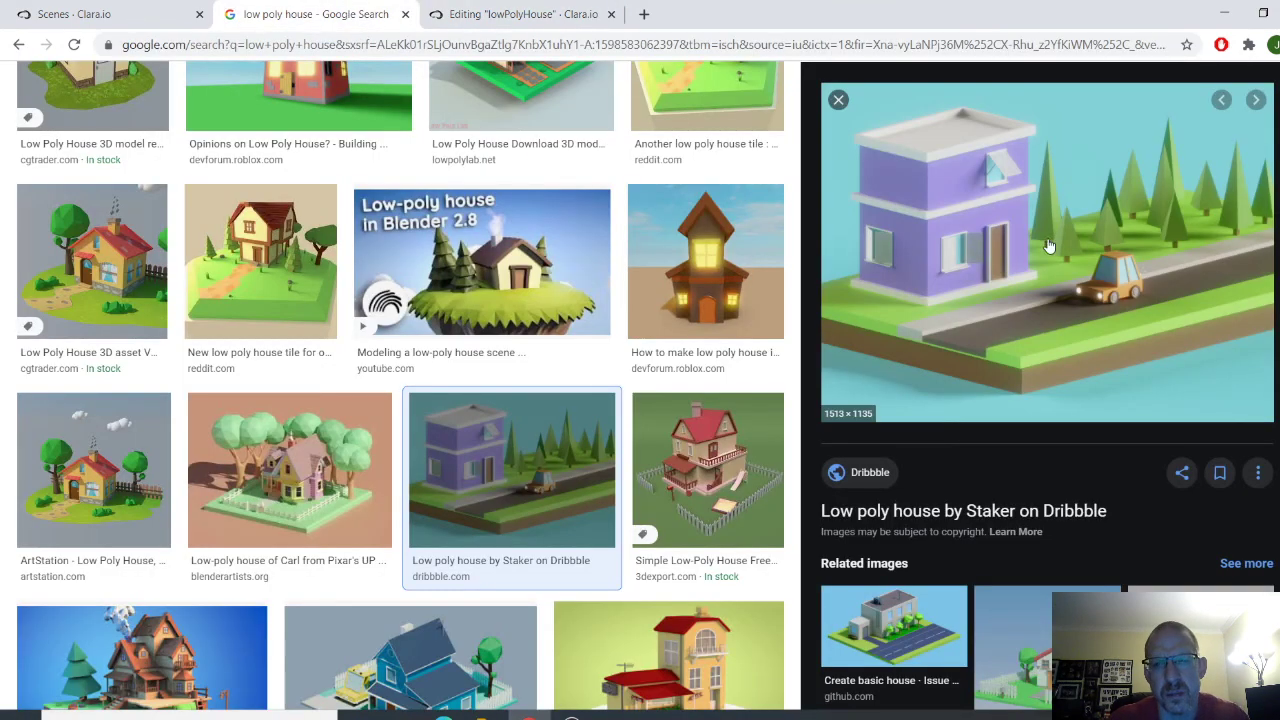
click(565, 16)
click(940, 369)
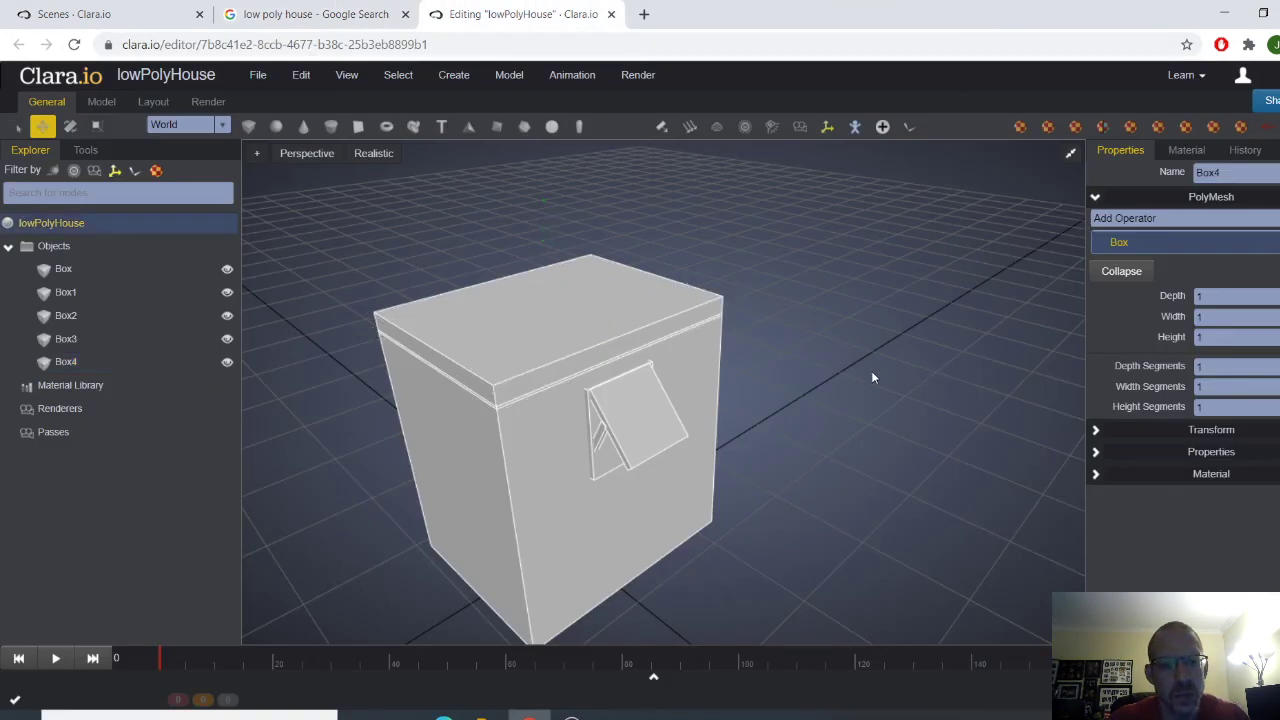
drag(838, 358, 870, 365)
click(698, 311)
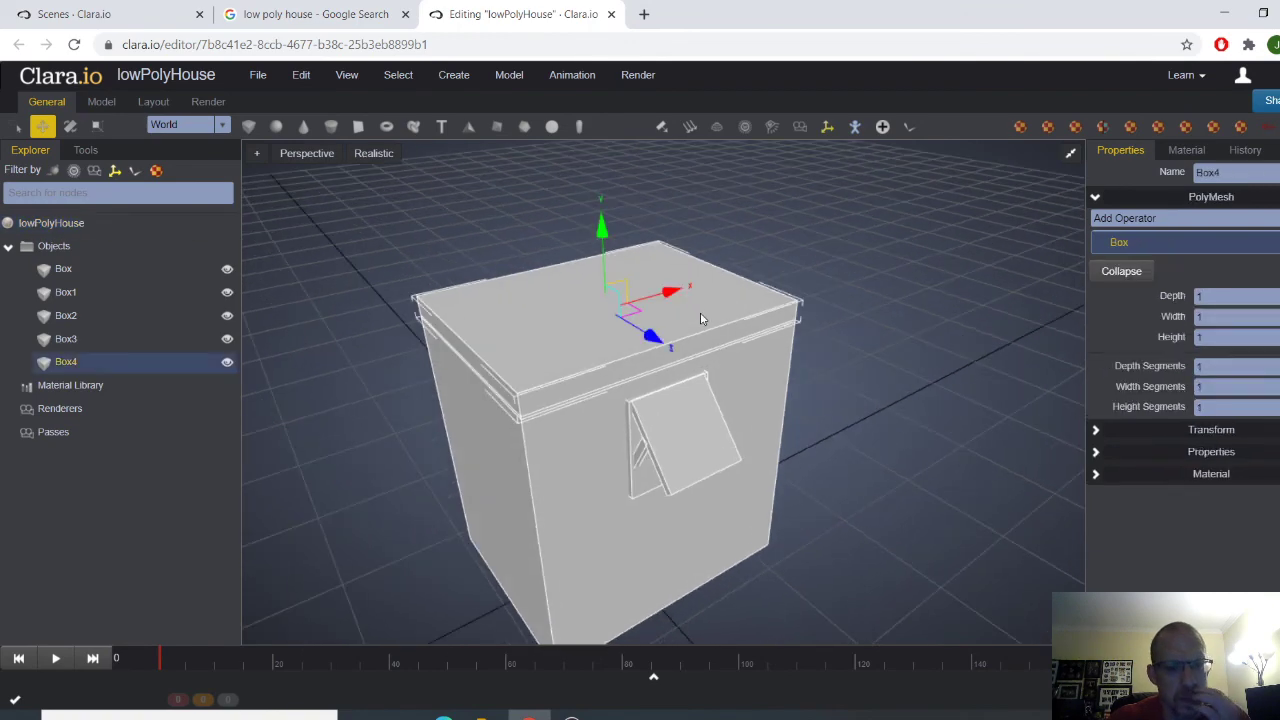
click(301, 78)
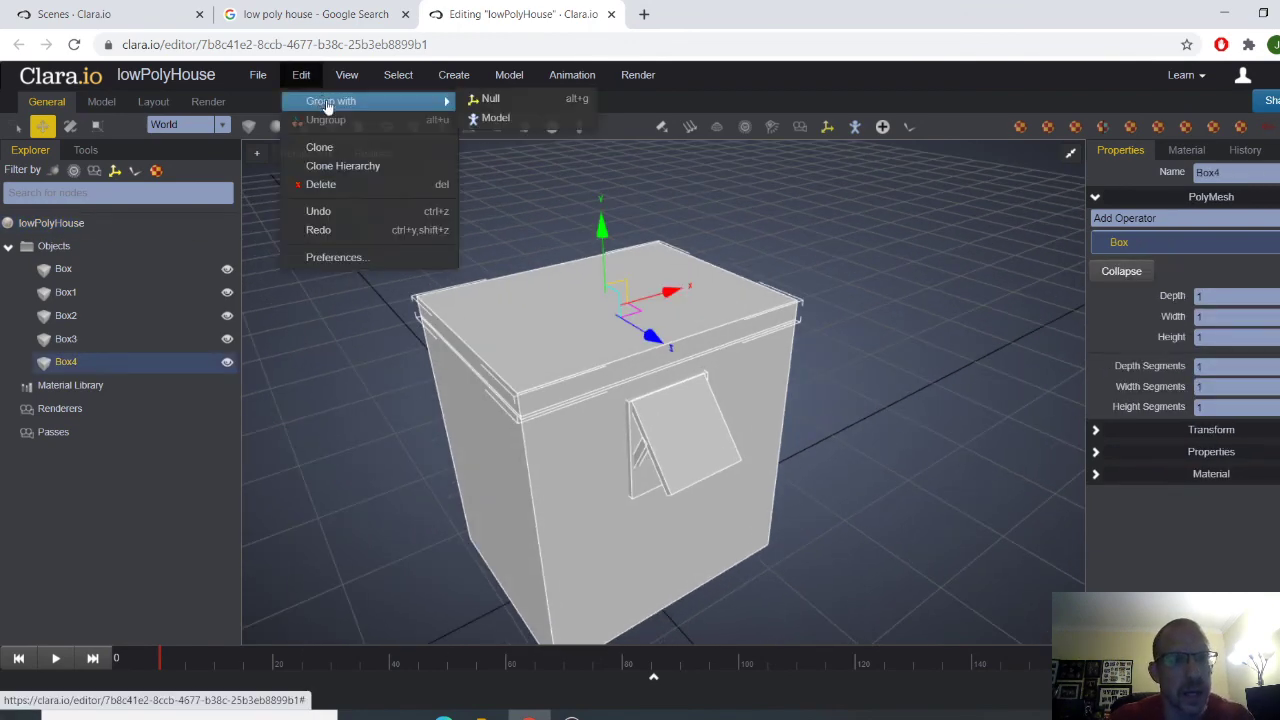
click(343, 148)
click(671, 301)
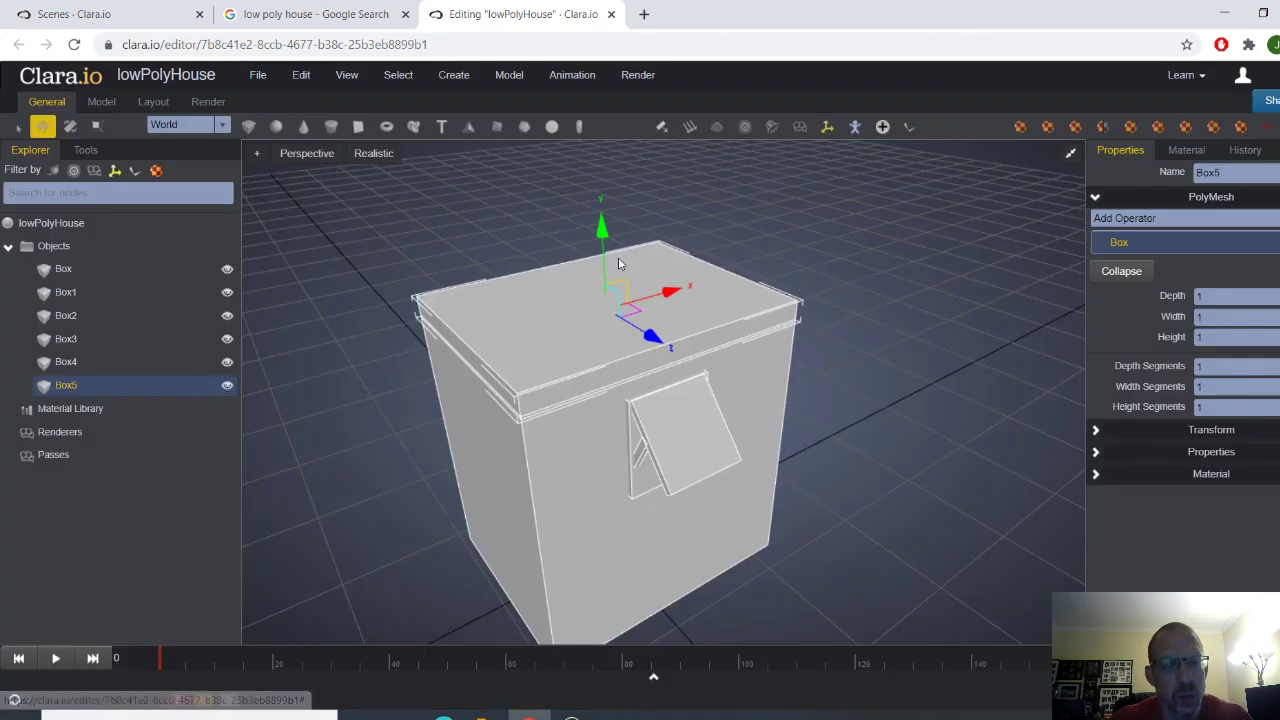
Step: Raise the slab copy, Box5, above the roof and narrow it along X into a thin strip
drag(602, 233, 604, 203)
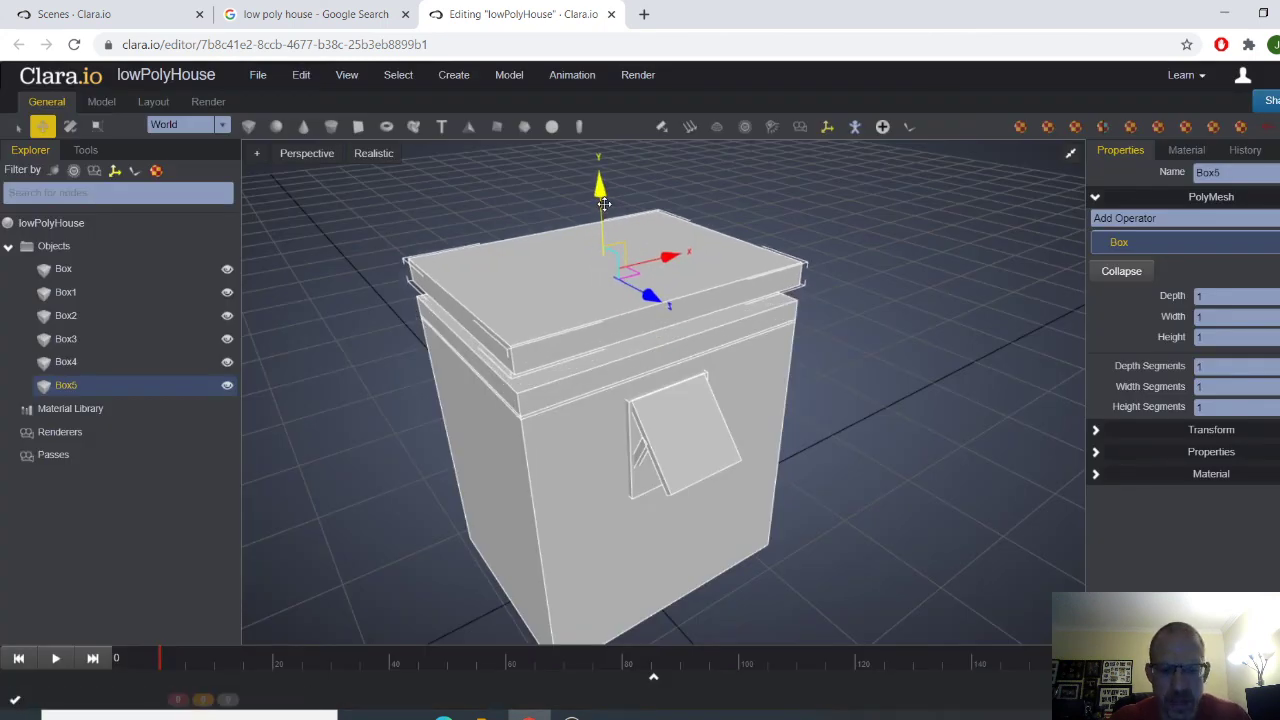
key(e)
key(r)
drag(663, 263, 477, 277)
drag(672, 259, 643, 263)
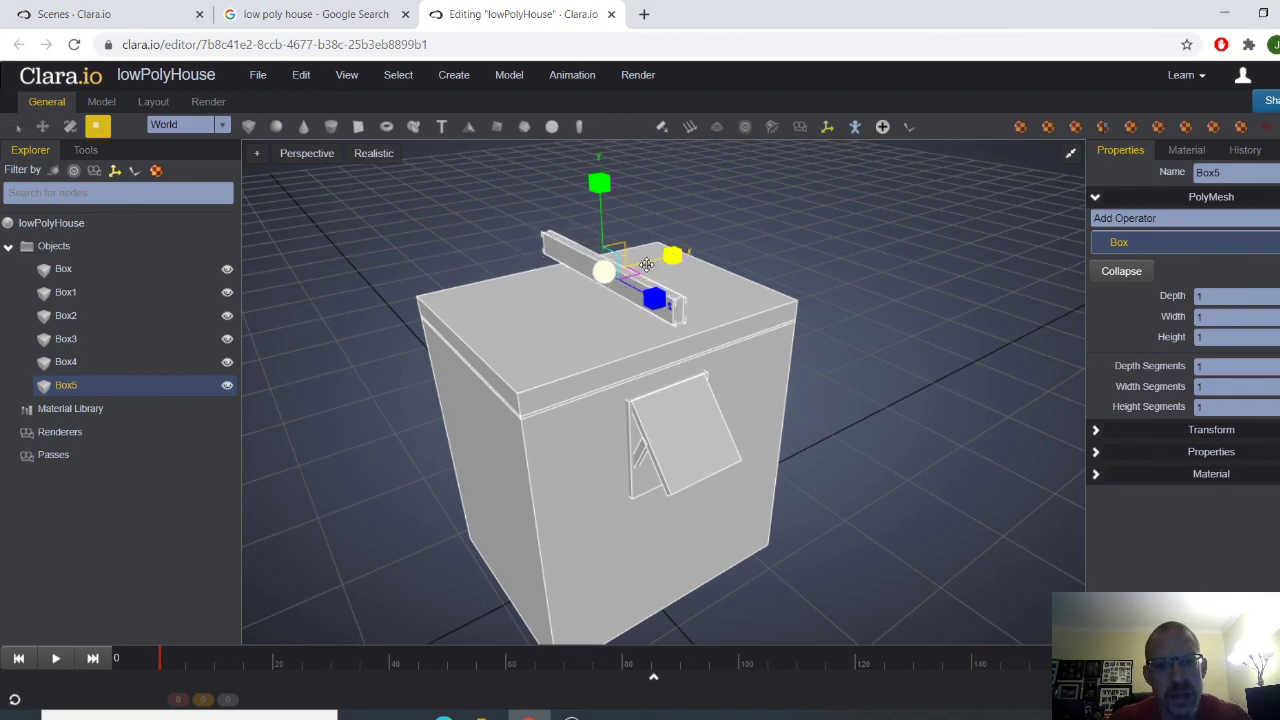
Step: Move the thin strip, Box5, along X to the roof's side edge and lower it onto the slab as a raised rim
key(q)
key(w)
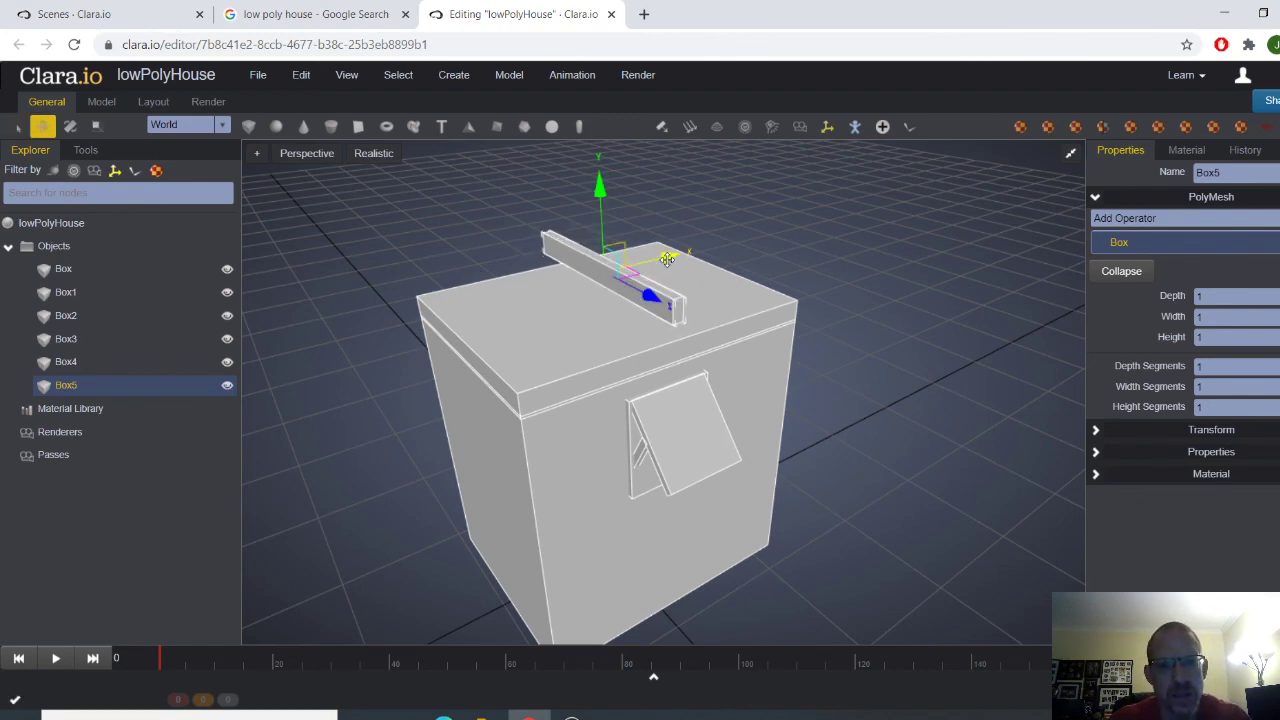
drag(667, 259, 746, 247)
middle_drag(640, 310, 722, 298)
right_drag(722, 296, 726, 260)
drag(703, 180, 703, 205)
right_drag(703, 240, 635, 271)
drag(631, 269, 616, 268)
right_drag(616, 268, 797, 339)
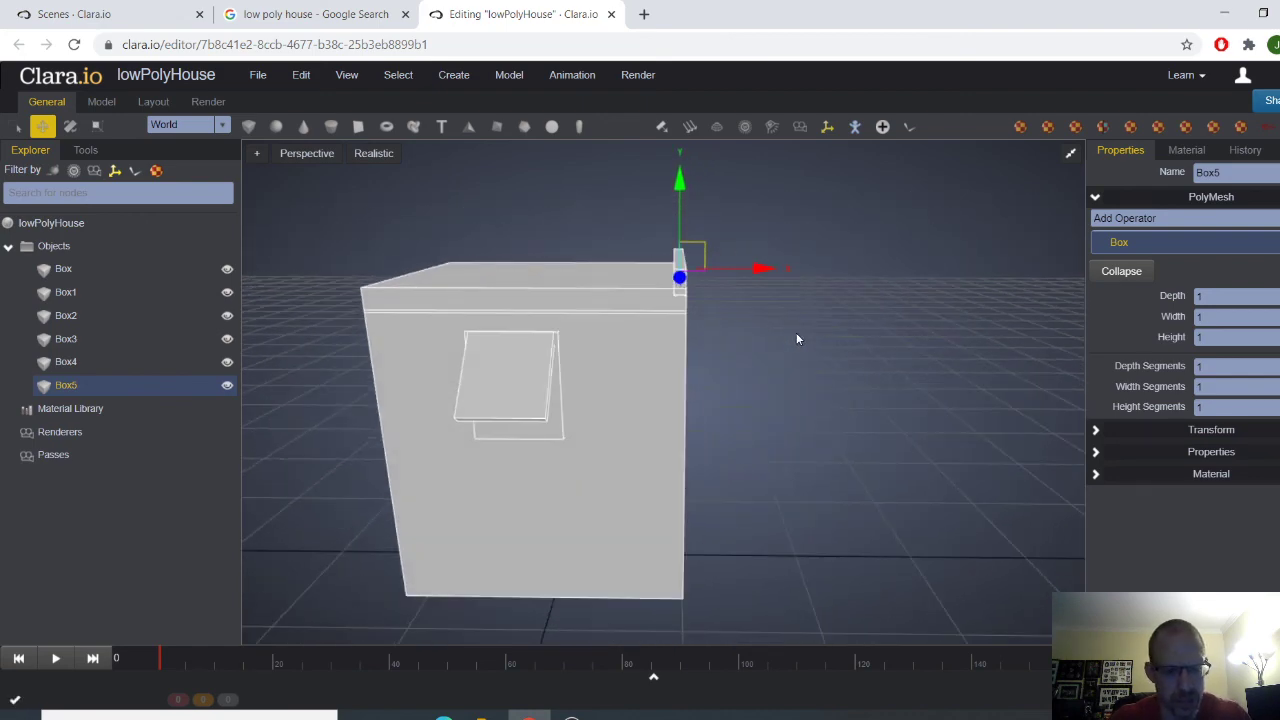
Step: Try to clone the roof-edge strip, Box5, using the Copy type
click(303, 78)
click(345, 125)
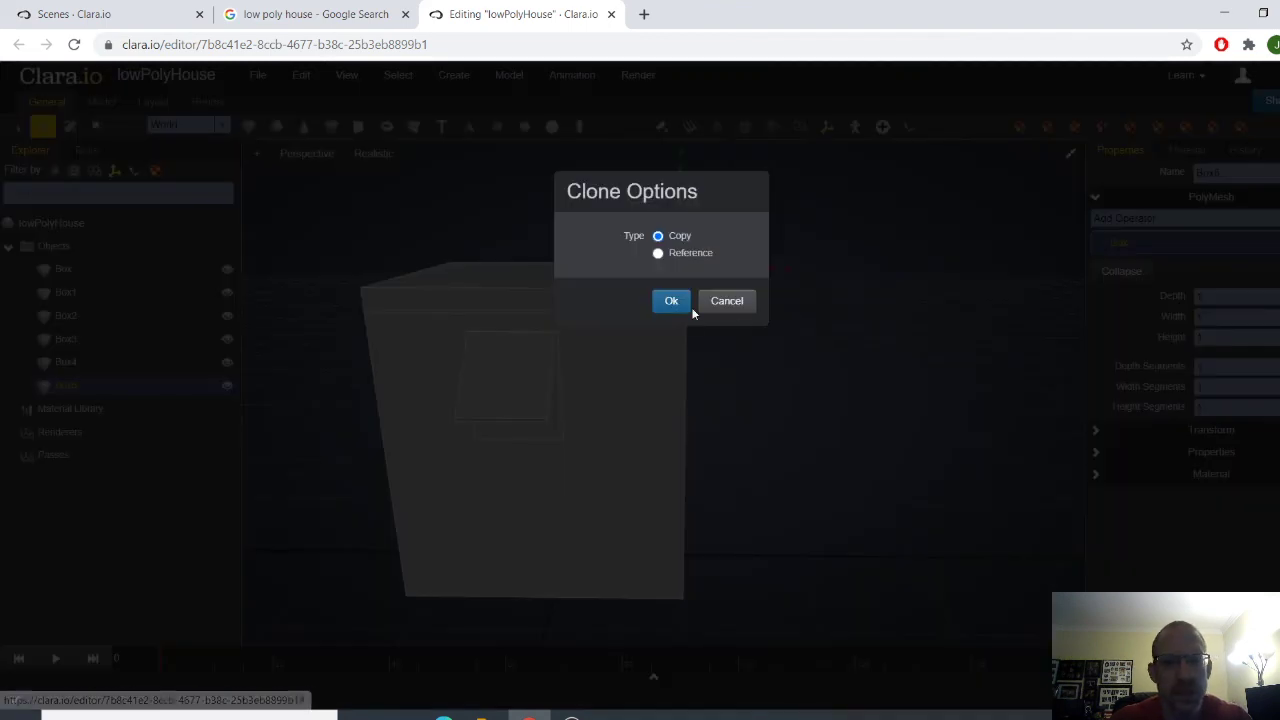
click(672, 302)
click(750, 295)
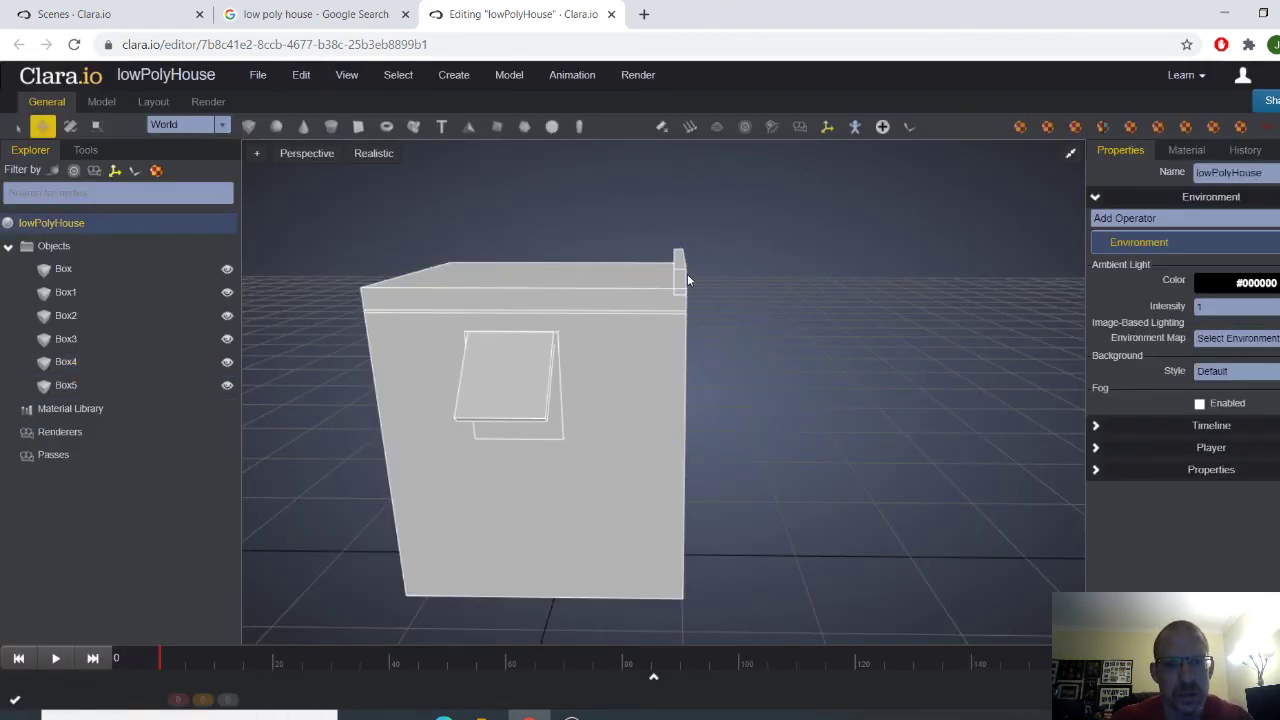
click(684, 273)
click(531, 285)
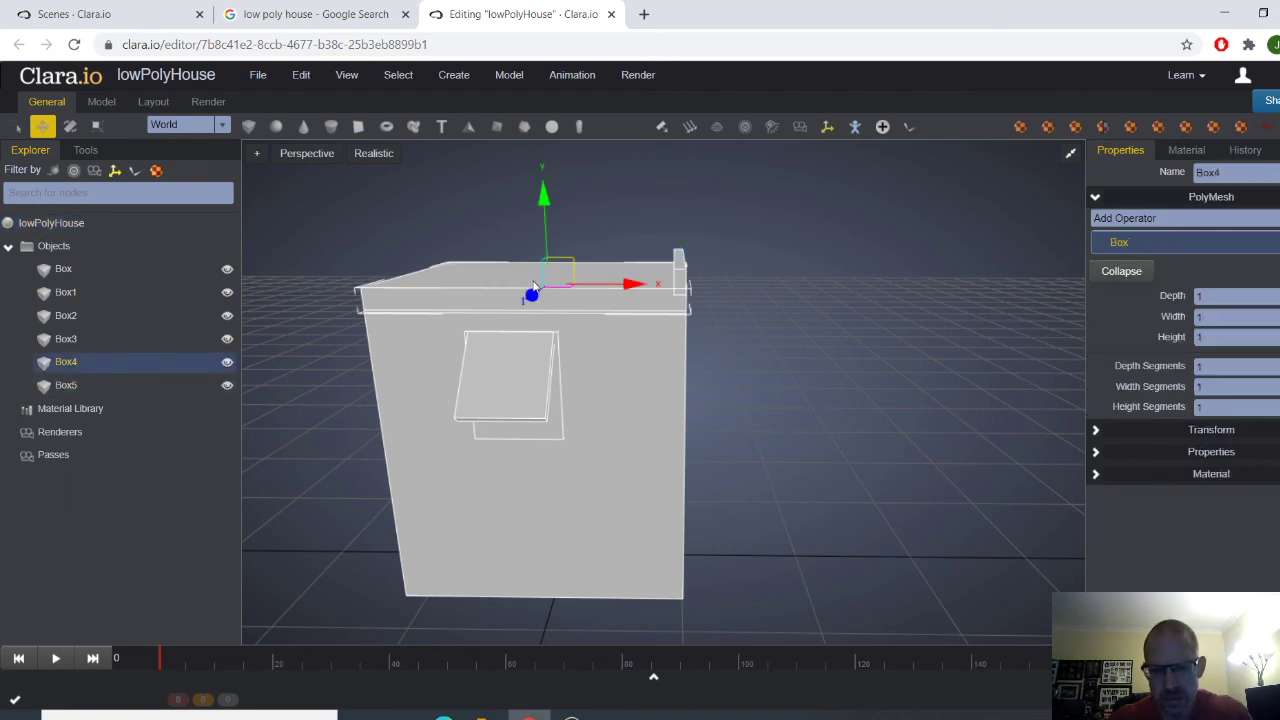
click(536, 285)
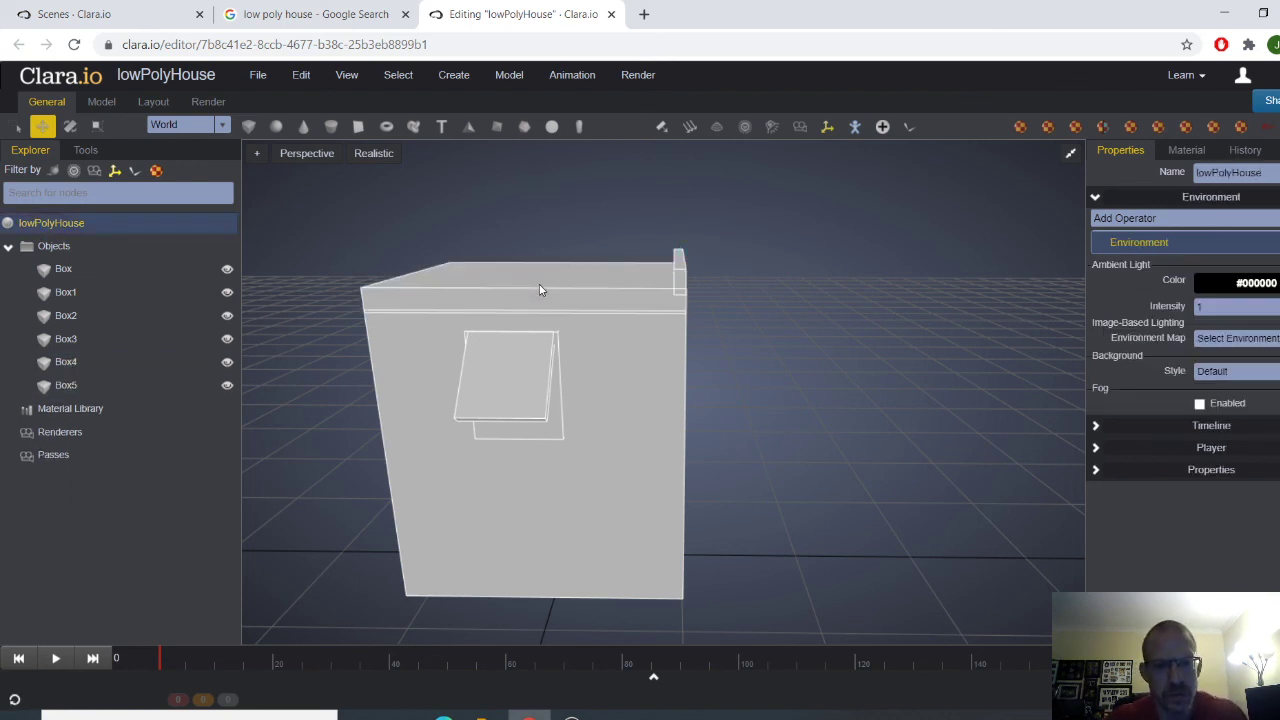
Step: Clone the roof-edge strip, Box5, using the Copy type, move the copy along X to the opposite roof edge, and deselect it
click(680, 268)
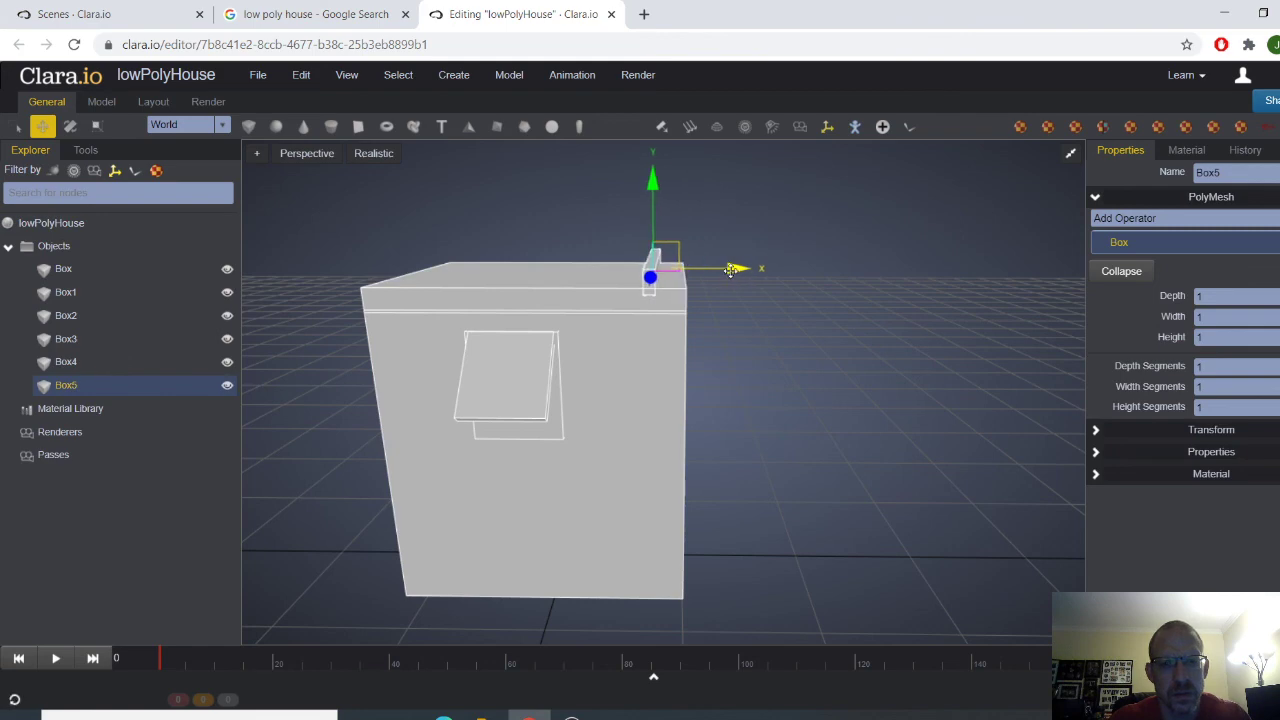
click(301, 75)
click(318, 150)
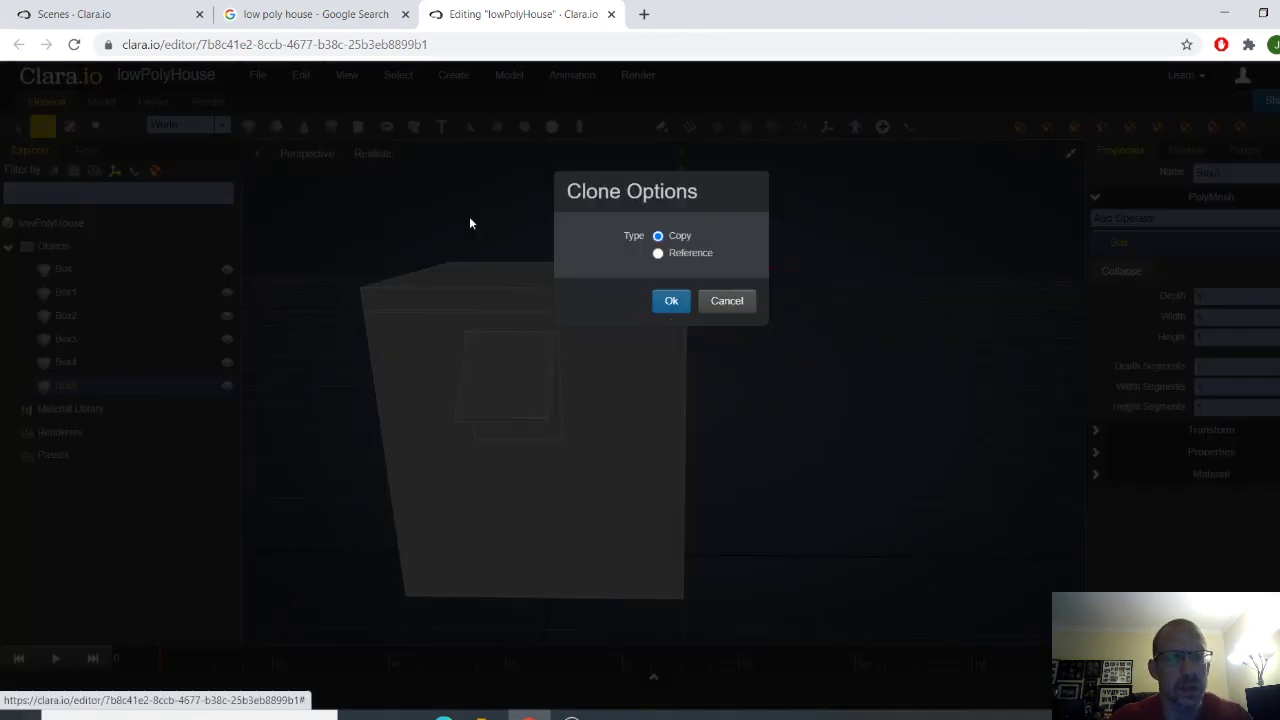
click(671, 301)
drag(763, 270, 555, 269)
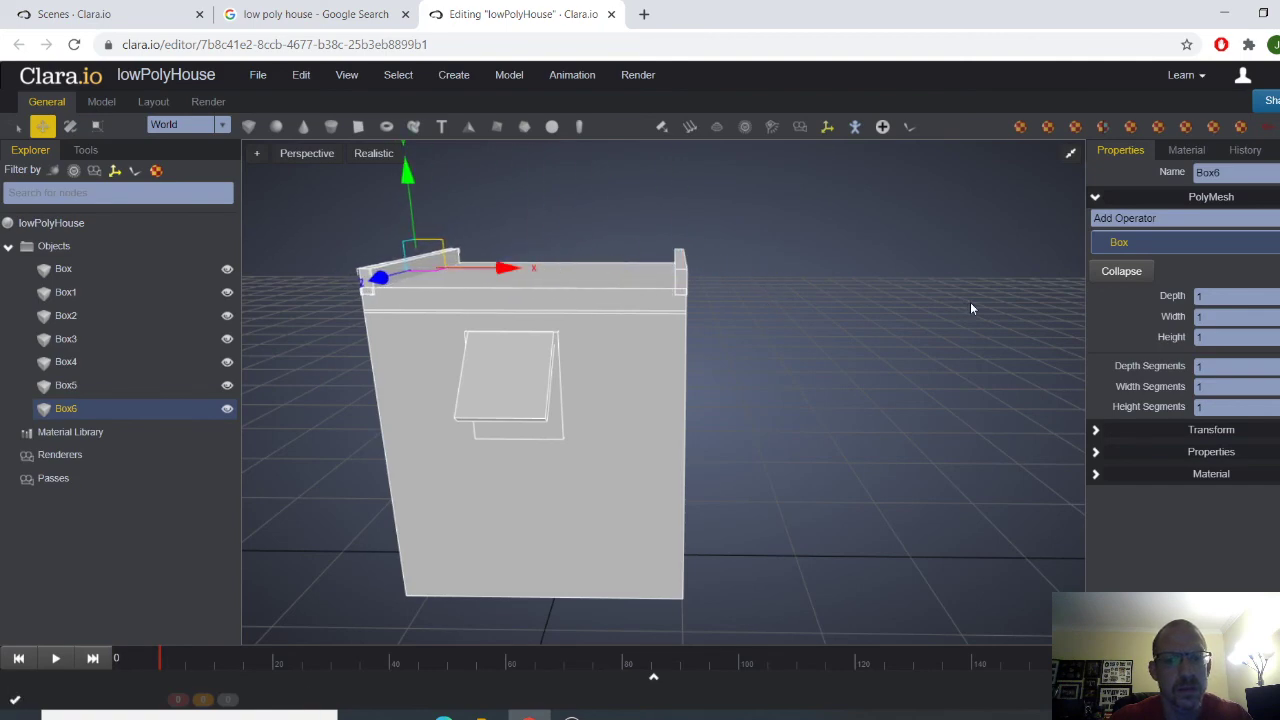
click(837, 295)
Step: Clone the roof-edge strip, Box6, using the Copy type and rotate the copy to -90 degrees about Y
drag(837, 295, 799, 315)
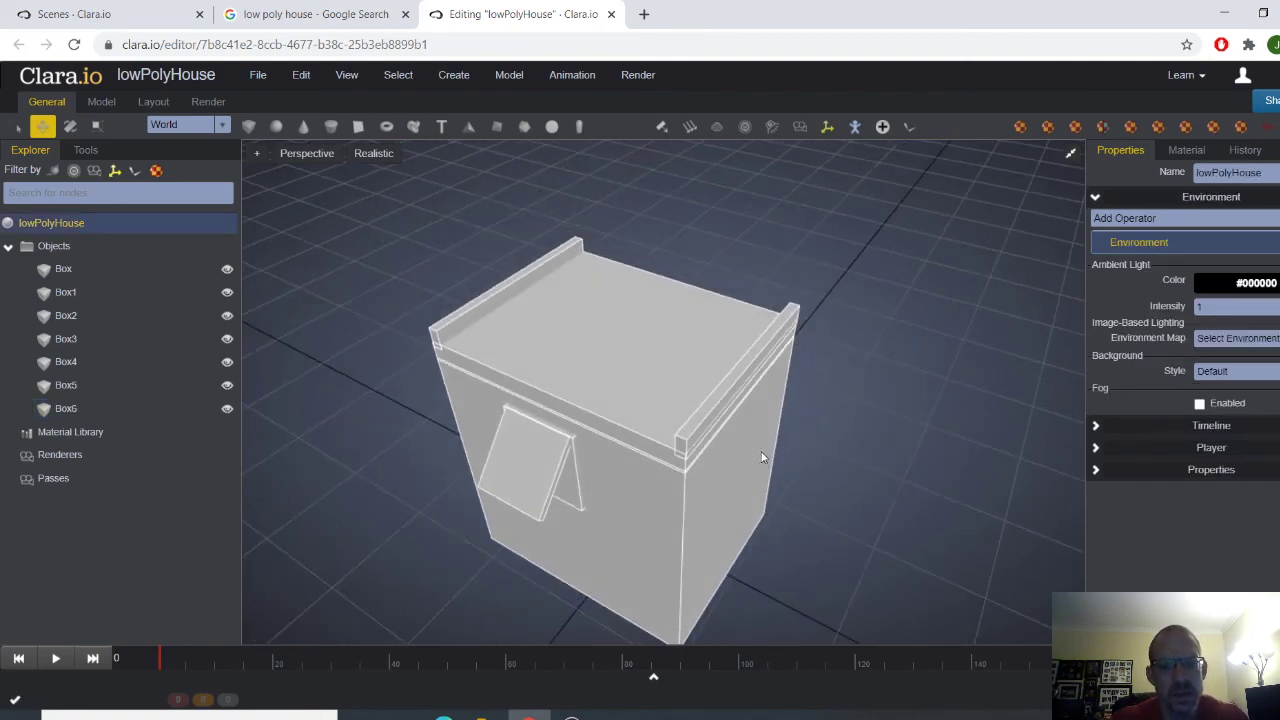
click(506, 286)
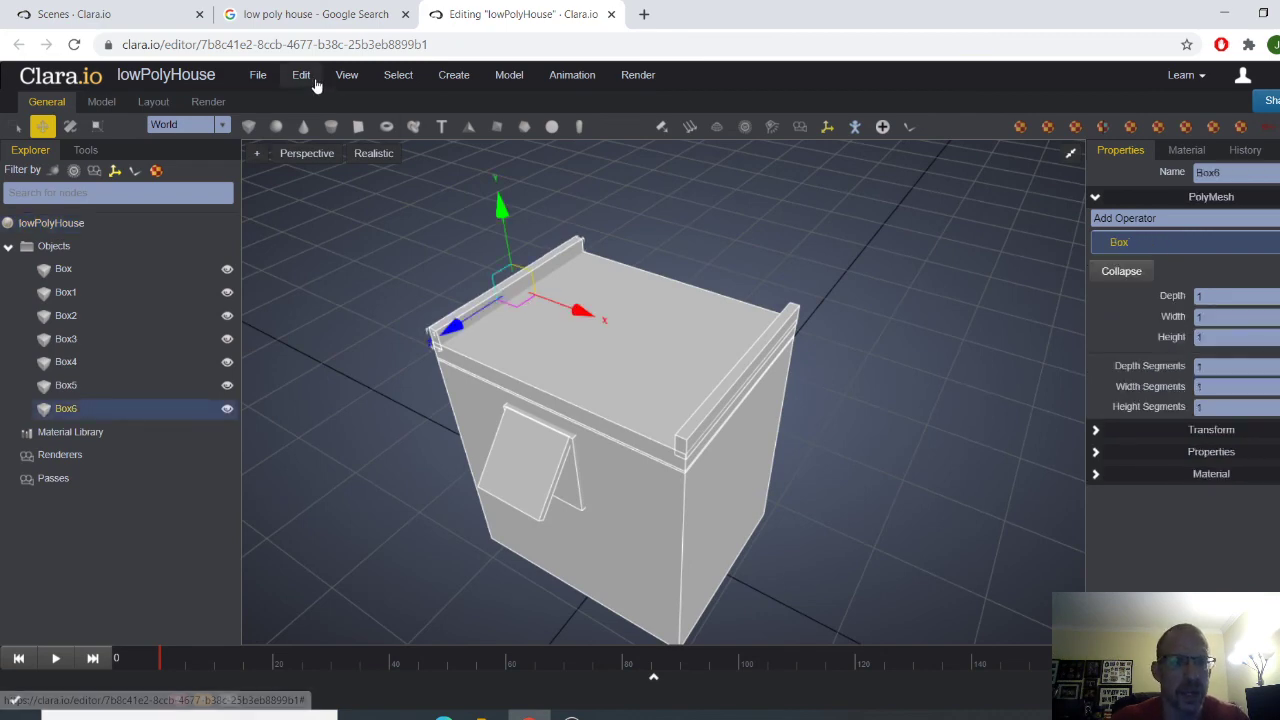
click(320, 83)
click(345, 149)
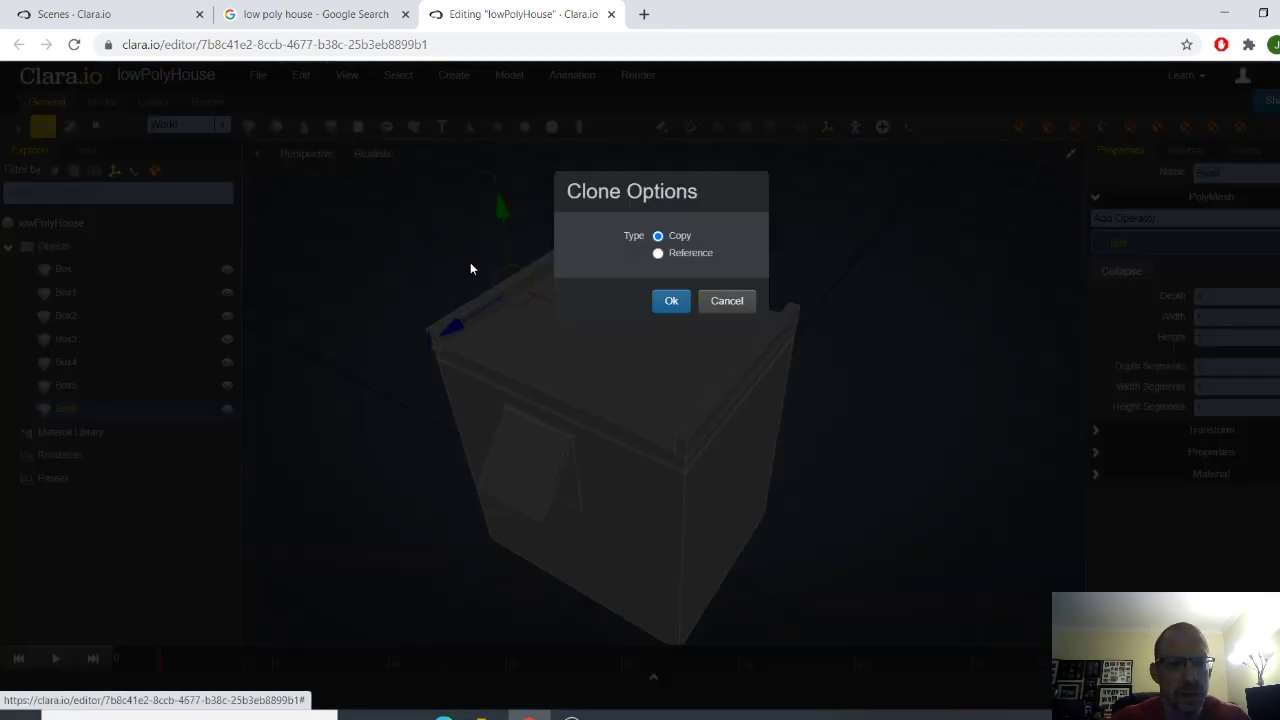
click(662, 301)
key(e)
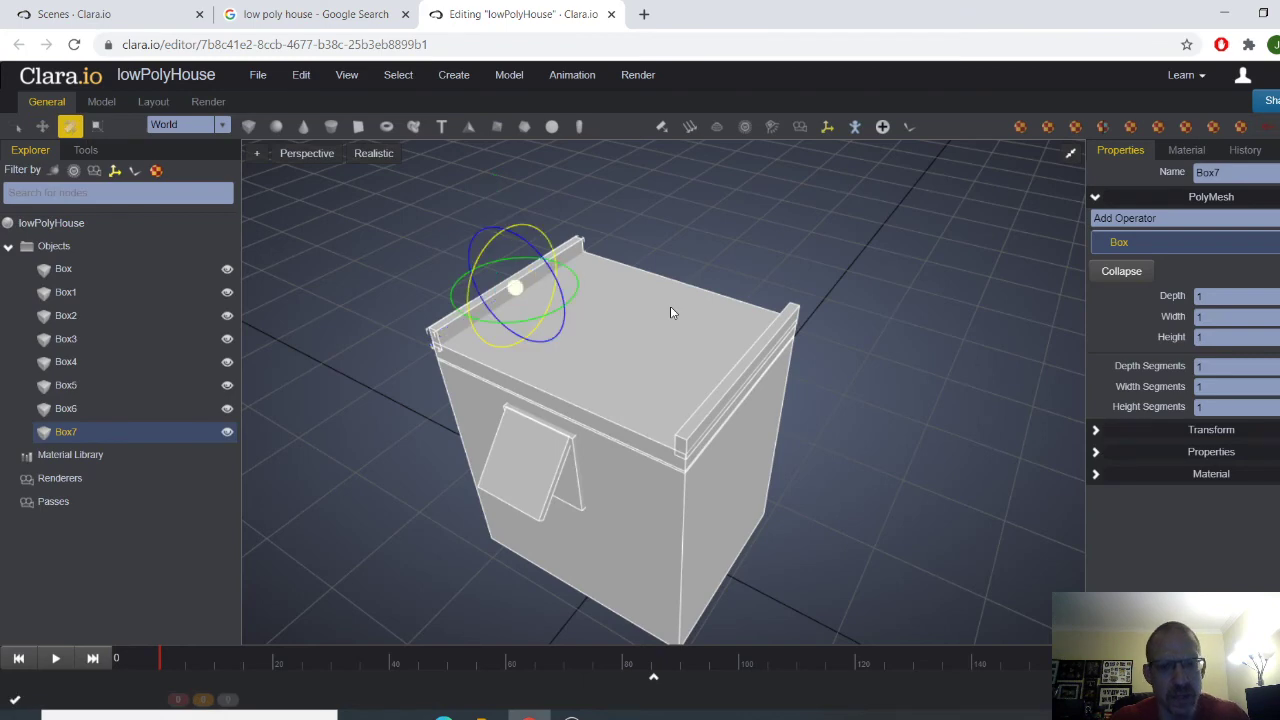
drag(655, 325, 562, 318)
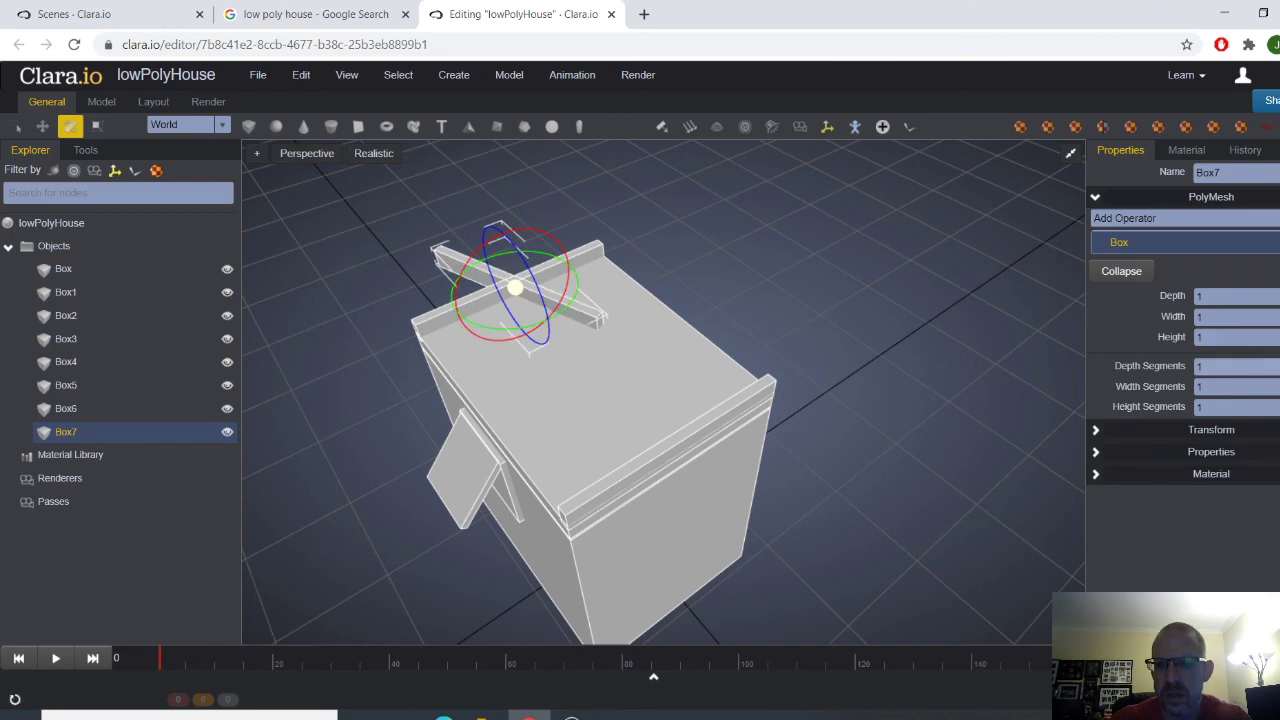
click(1128, 429)
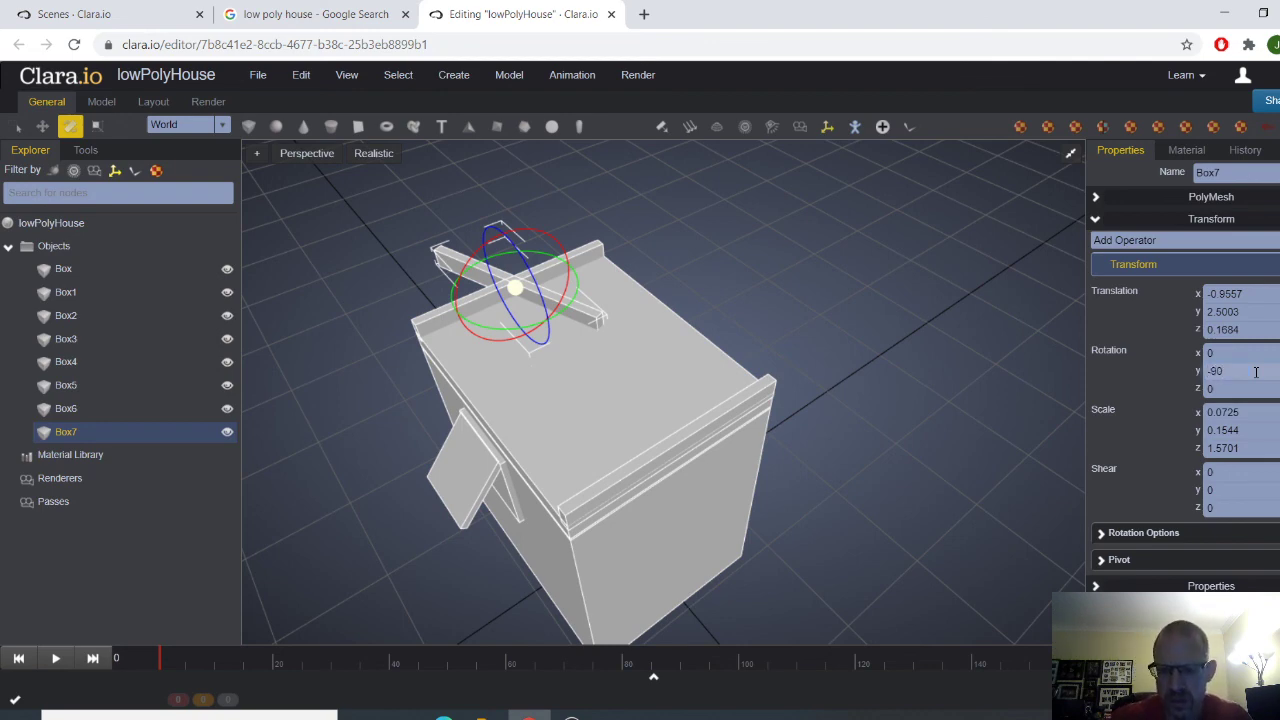
Step: Move the rotated strip, Box7, along X and Z to about X 0.01 and Z 0.92 at the front roof edge
key(w)
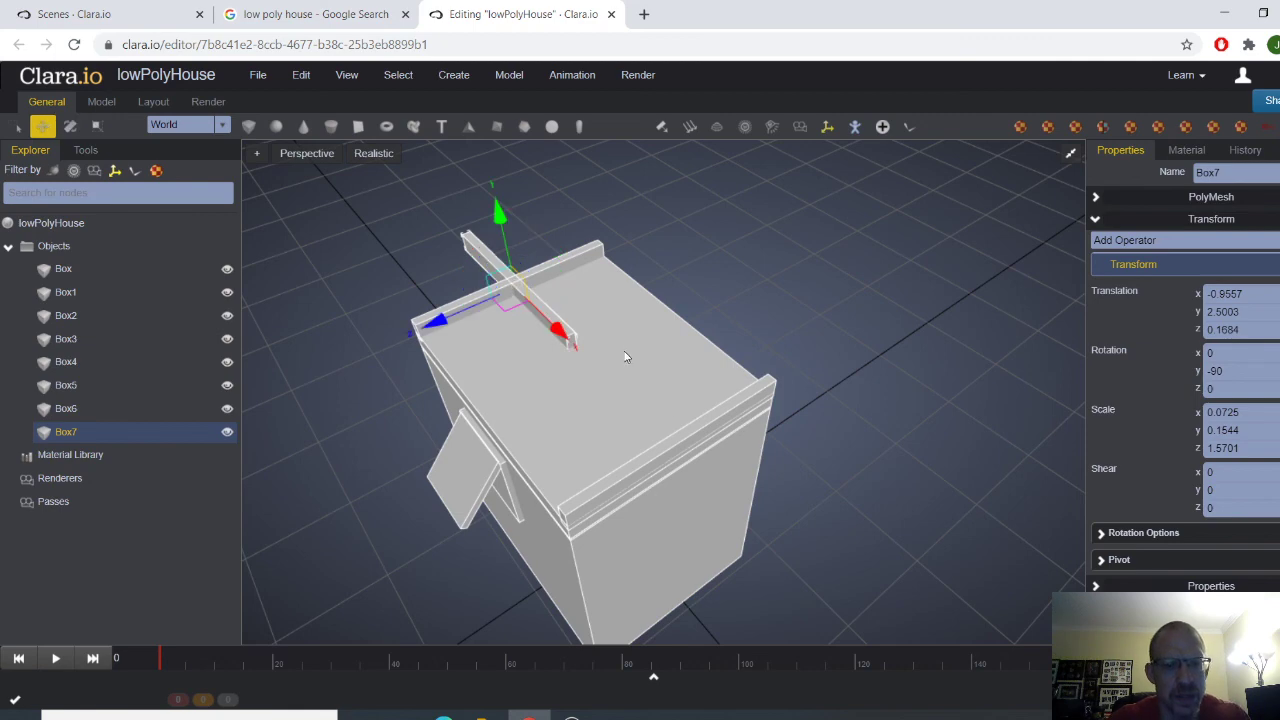
drag(562, 333, 657, 423)
drag(531, 410, 437, 457)
drag(357, 468, 501, 453)
mouse_move(603, 422)
mouse_down()
mouse_move(565, 420)
mouse_move(578, 421)
mouse_up()
right_drag(406, 476, 413, 489)
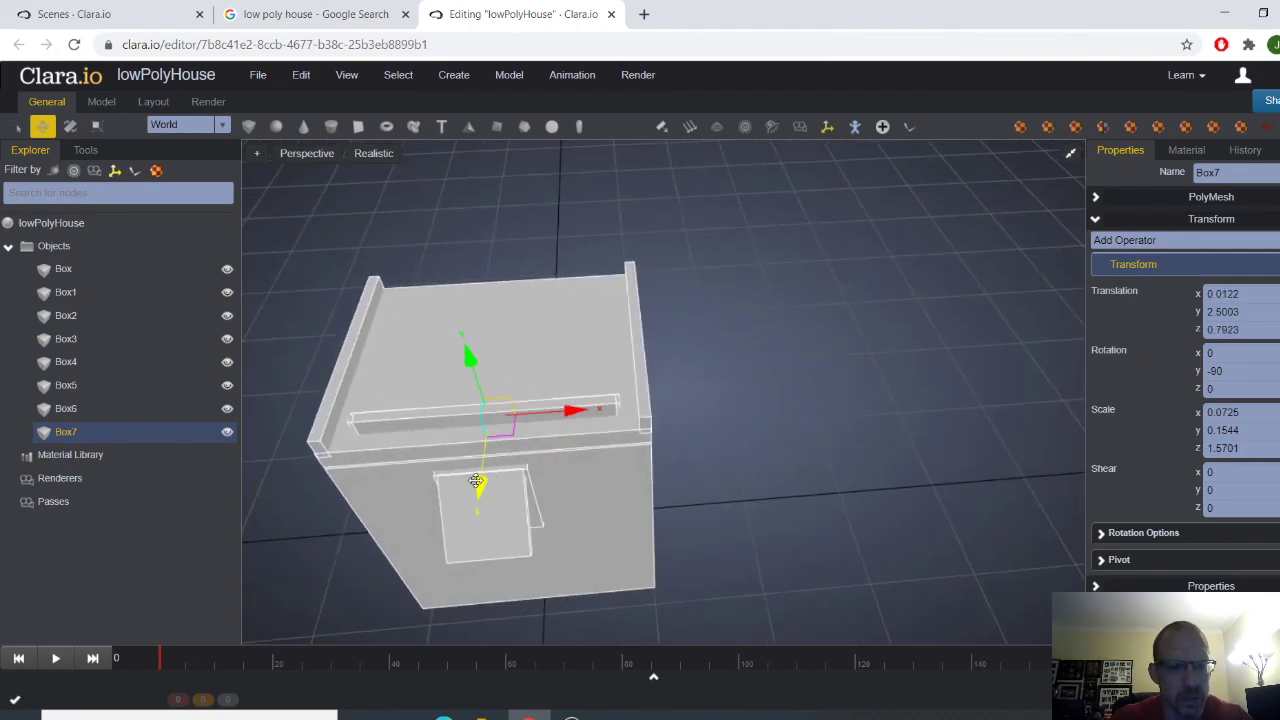
mouse_move(479, 482)
mouse_down()
mouse_move(478, 505)
mouse_move(482, 492)
mouse_up()
Step: Scale the front strip, Box7, to about 0.08 in X and 1.92 in Z to span the roof edge, and deselect it
key(e)
key(r)
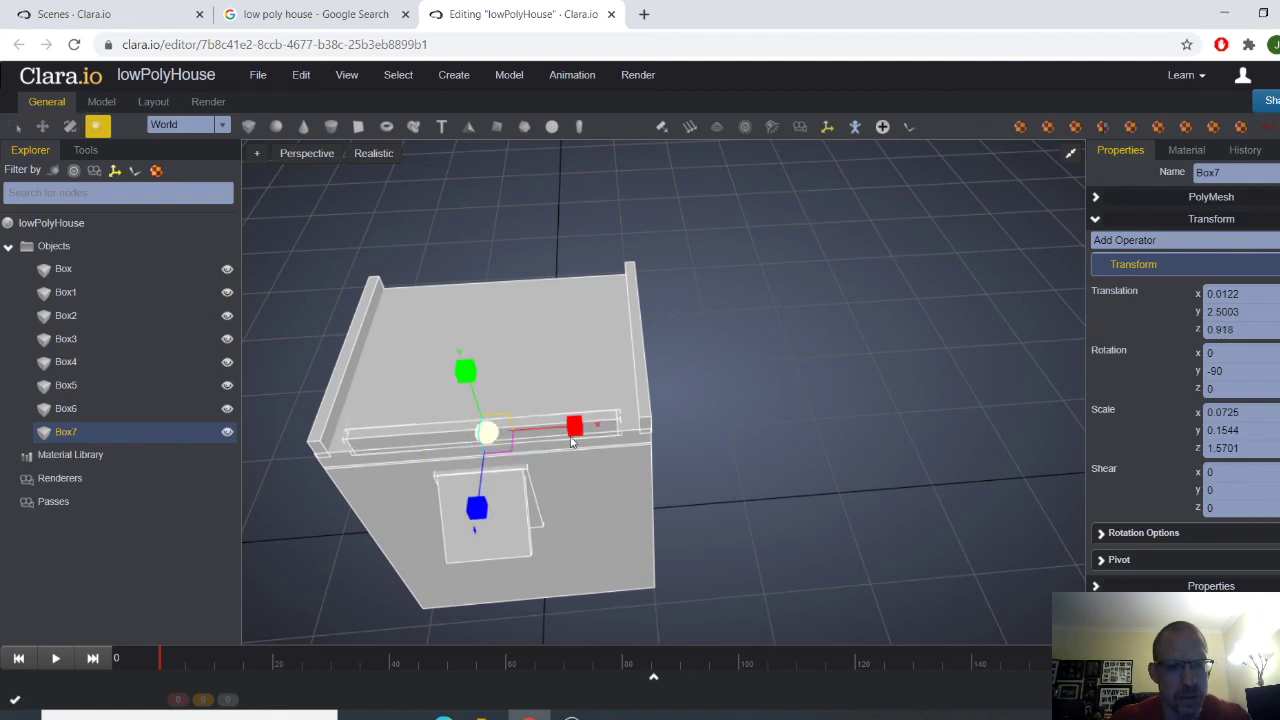
drag(574, 426, 574, 432)
drag(482, 505, 477, 540)
click(724, 456)
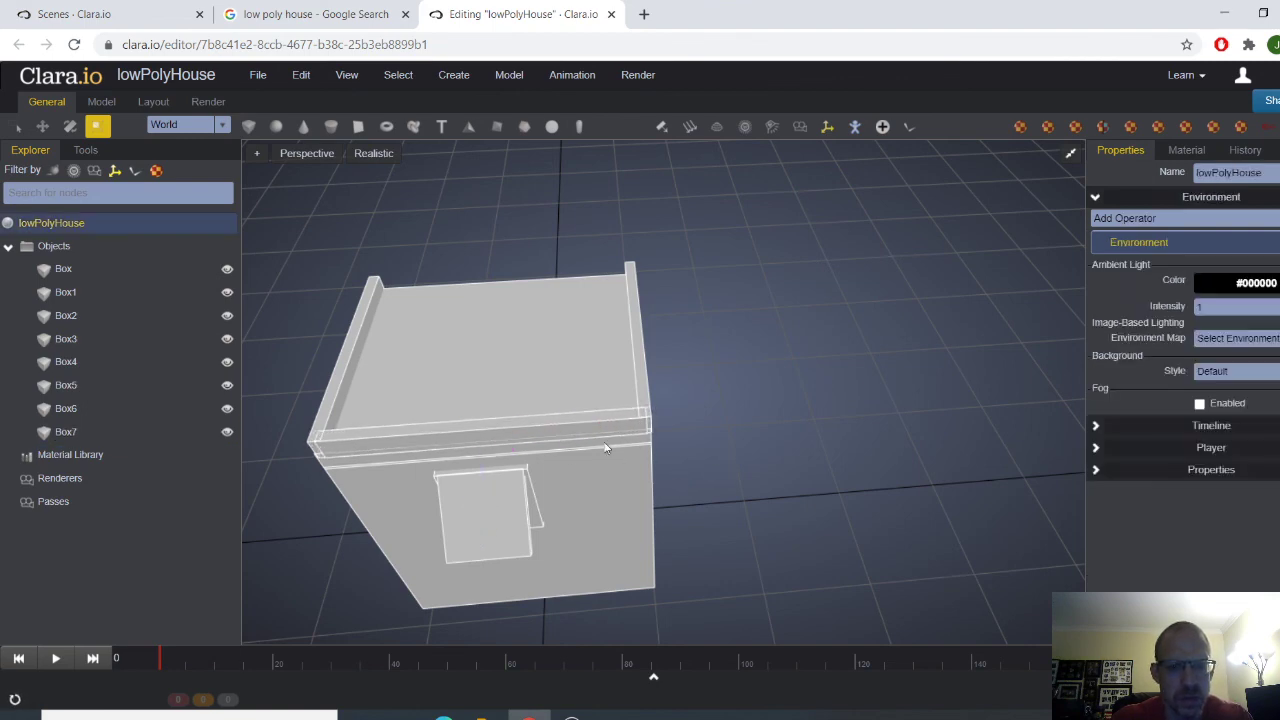
Step: Clone the front roof-edge strip, Box7, using the Copy type
middle_drag(605, 437, 616, 408)
click(616, 408)
mouse_move(616, 408)
right_down()
mouse_move(709, 426)
mouse_move(567, 442)
mouse_move(654, 429)
mouse_move(743, 346)
mouse_move(708, 322)
mouse_move(618, 389)
right_up()
click(647, 371)
click(863, 351)
click(603, 488)
click(290, 77)
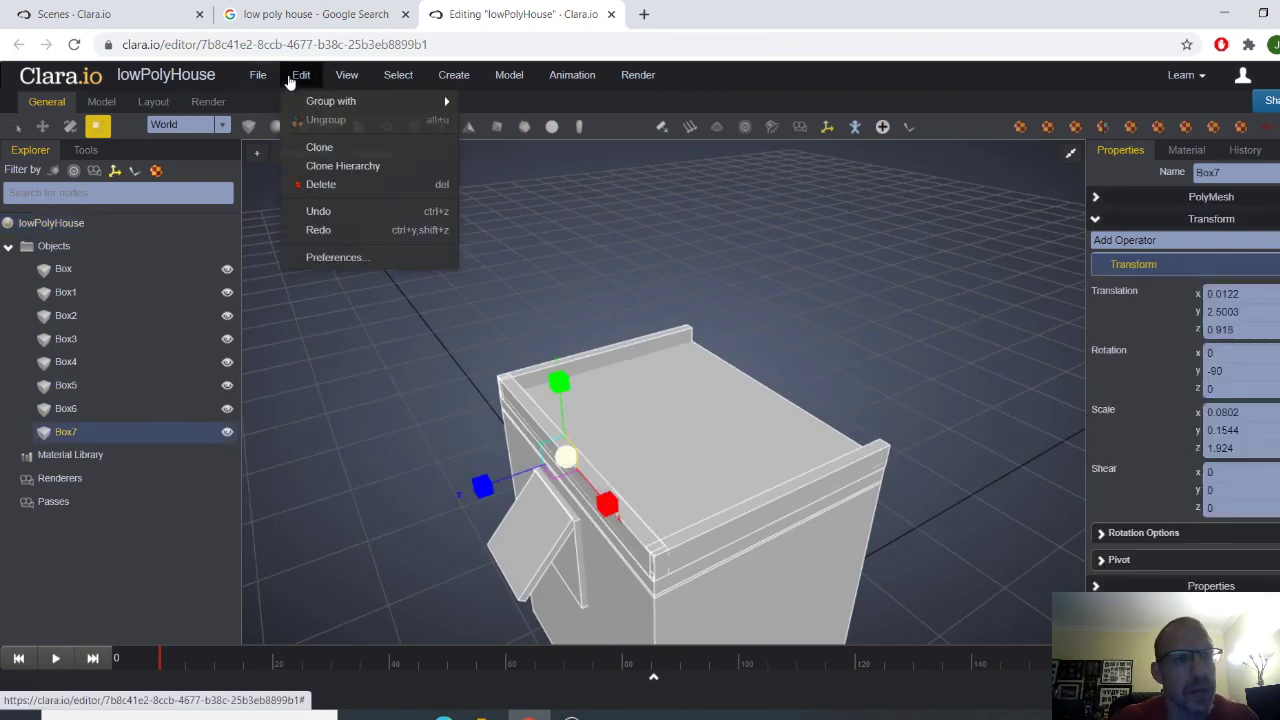
click(340, 149)
click(680, 304)
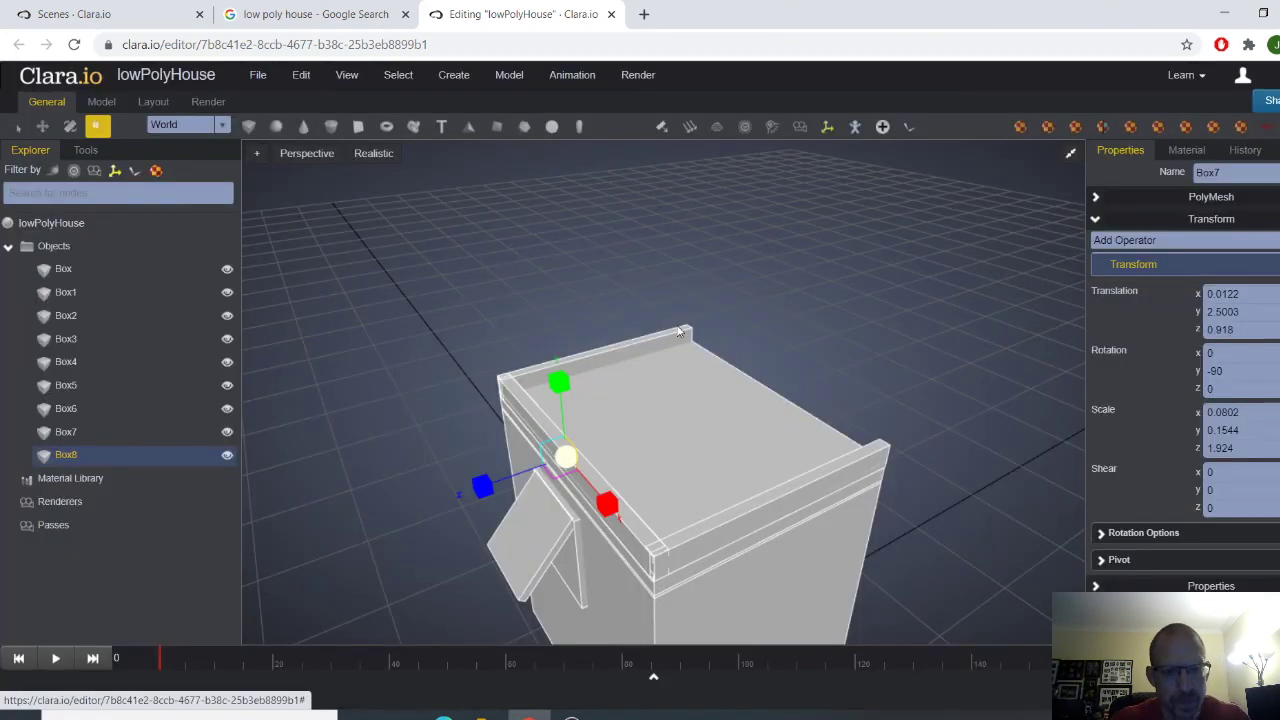
Step: Move the strip copy, Box8, along Z to the back roof edge to close the rim, and deselect it
key(w)
drag(468, 485, 650, 454)
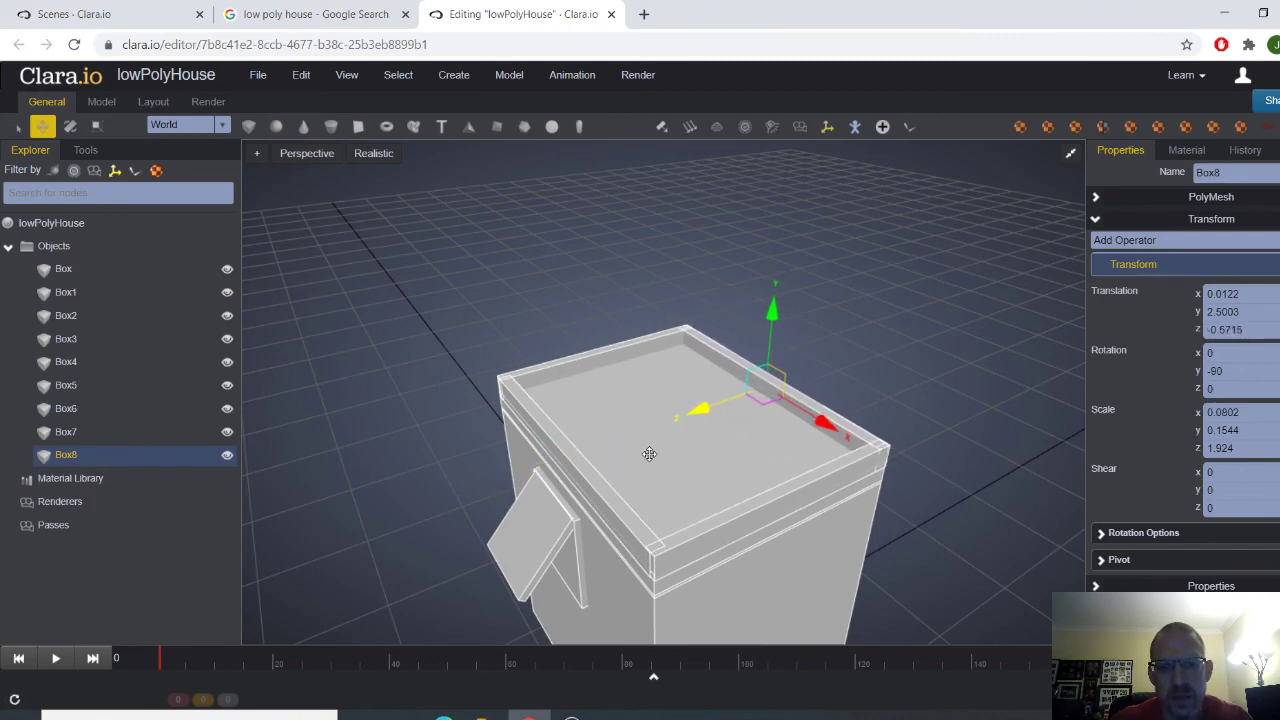
scroll(879, 427, down, 1)
click(858, 414)
right_drag(863, 443, 851, 394)
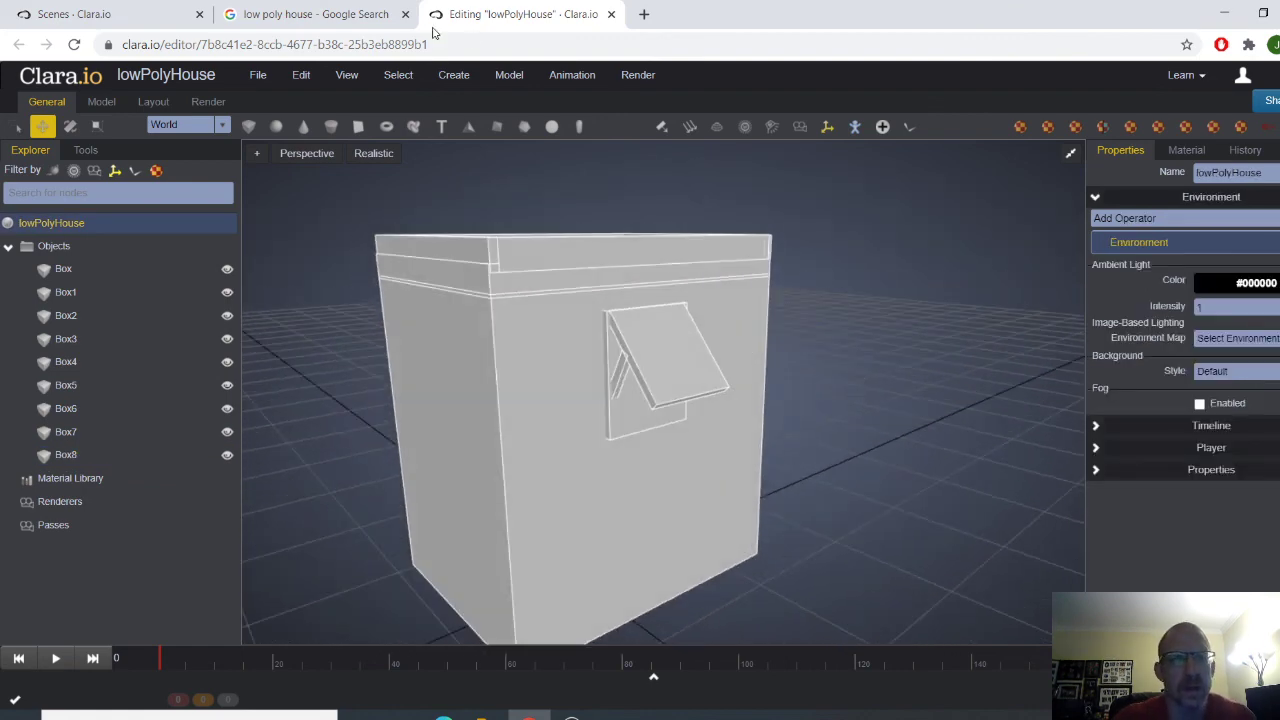
Step: Check the house in the reference picture, return to the Clara.io editor, and clone the roof slab, Box4, using the Copy type
click(338, 14)
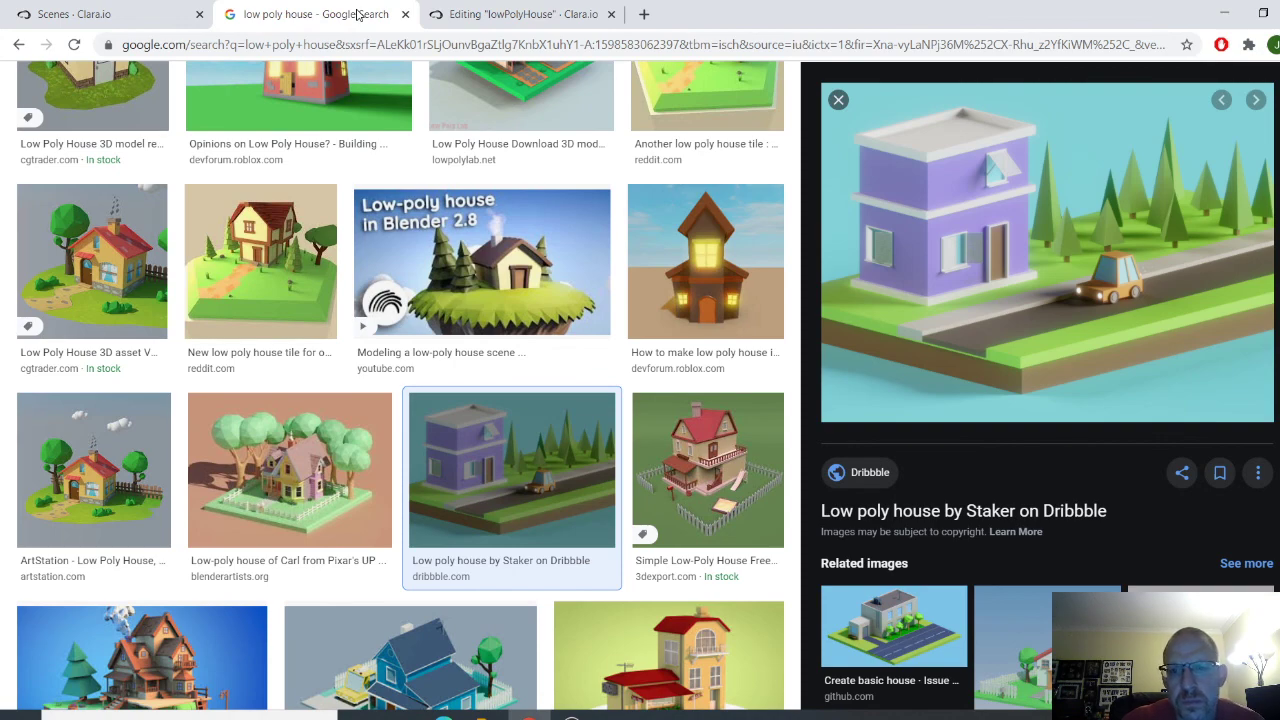
click(496, 18)
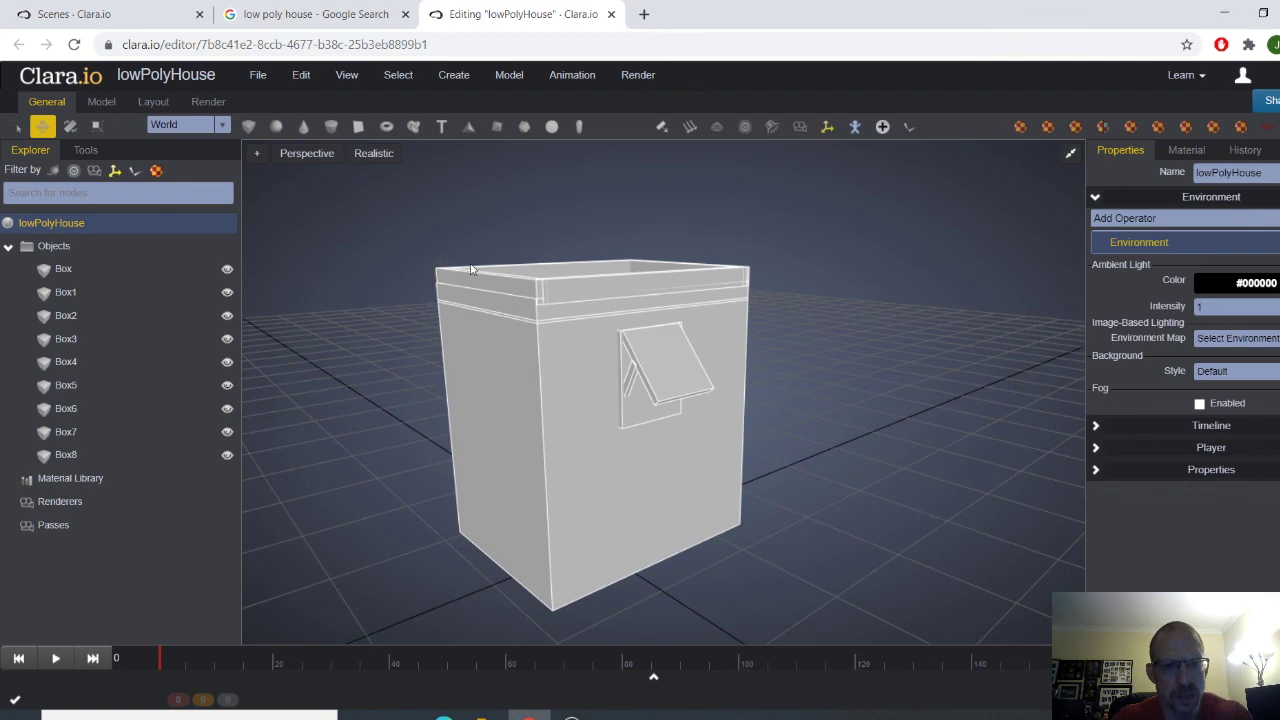
click(552, 315)
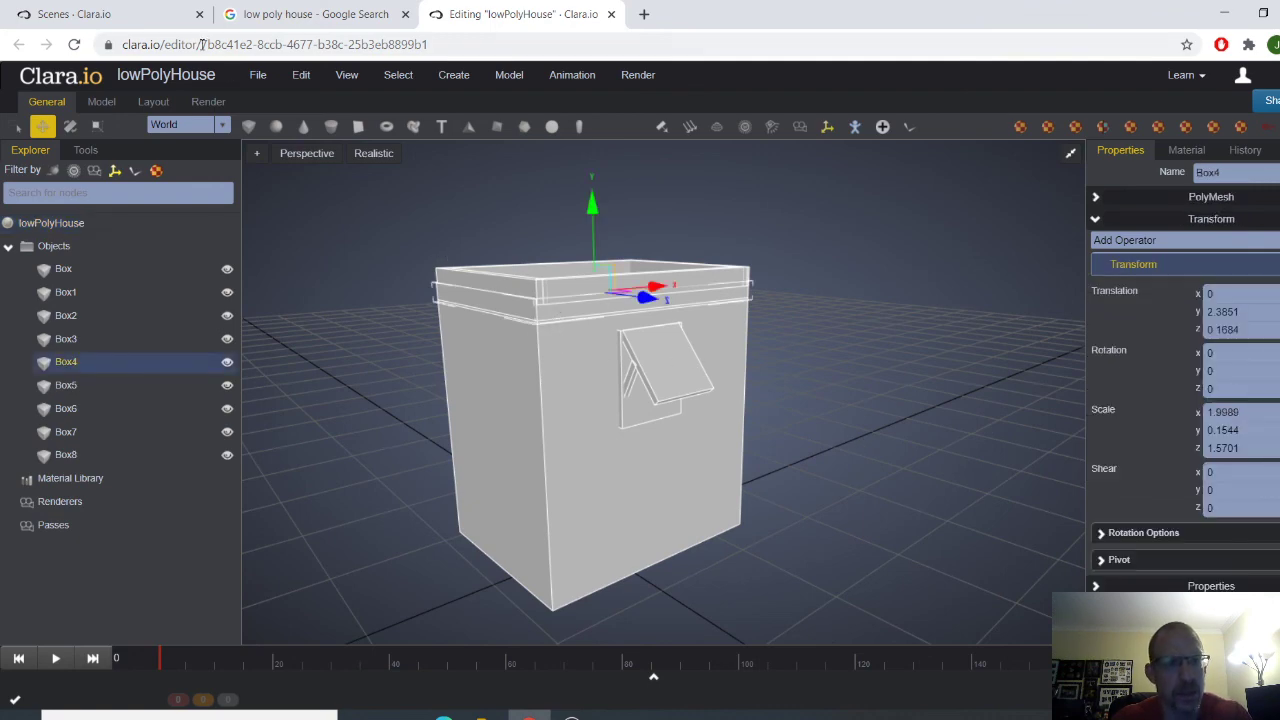
click(300, 75)
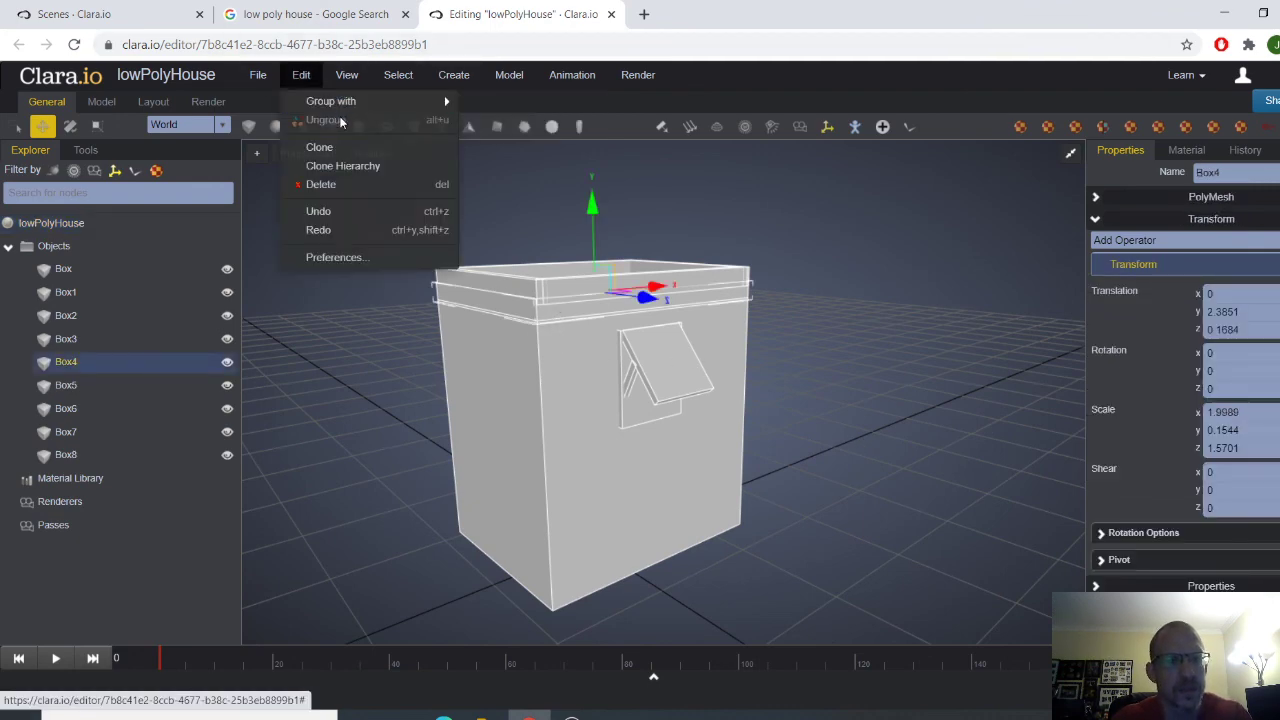
click(320, 147)
click(665, 302)
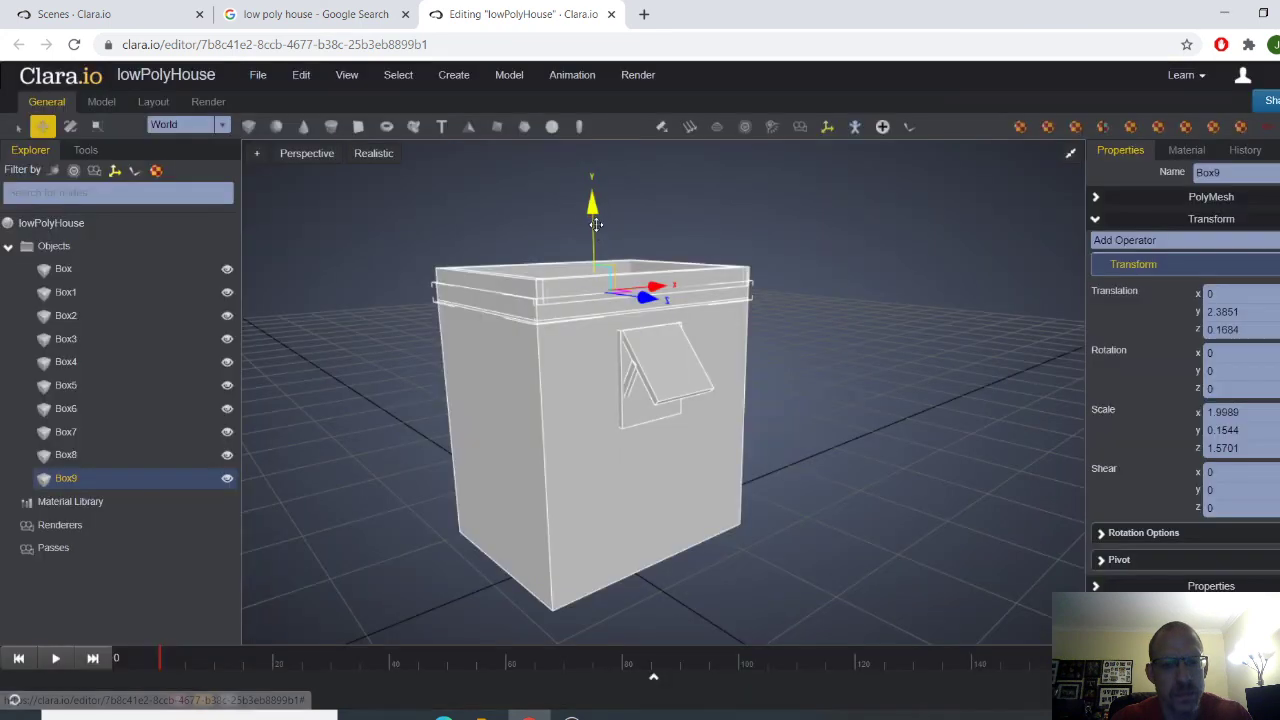
Step: Lower the slab copy, Box9, to about Y 1.36 and scale it into a thin ledge of about 2.22 by 0.115 by 1.80
drag(596, 222, 602, 312)
key(e)
key(r)
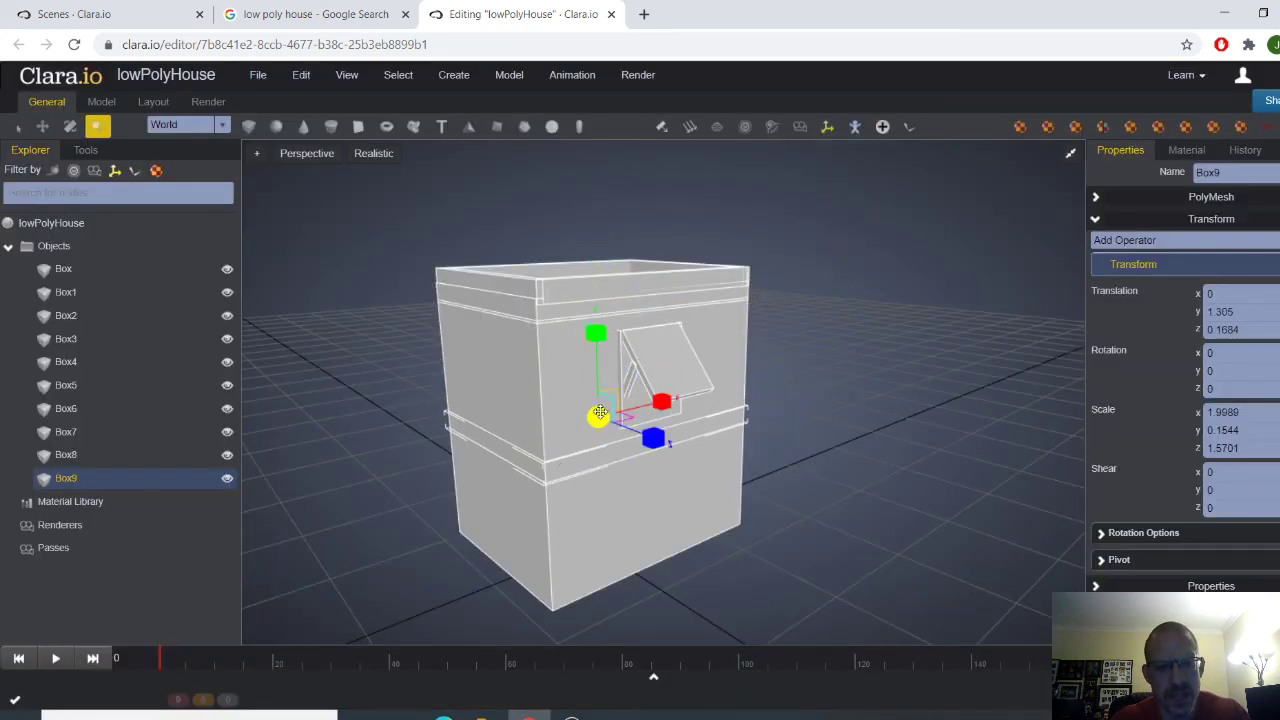
drag(599, 414, 631, 414)
mouse_move(597, 334)
mouse_down()
mouse_move(605, 357)
mouse_move(597, 340)
mouse_up()
key(w)
click(895, 382)
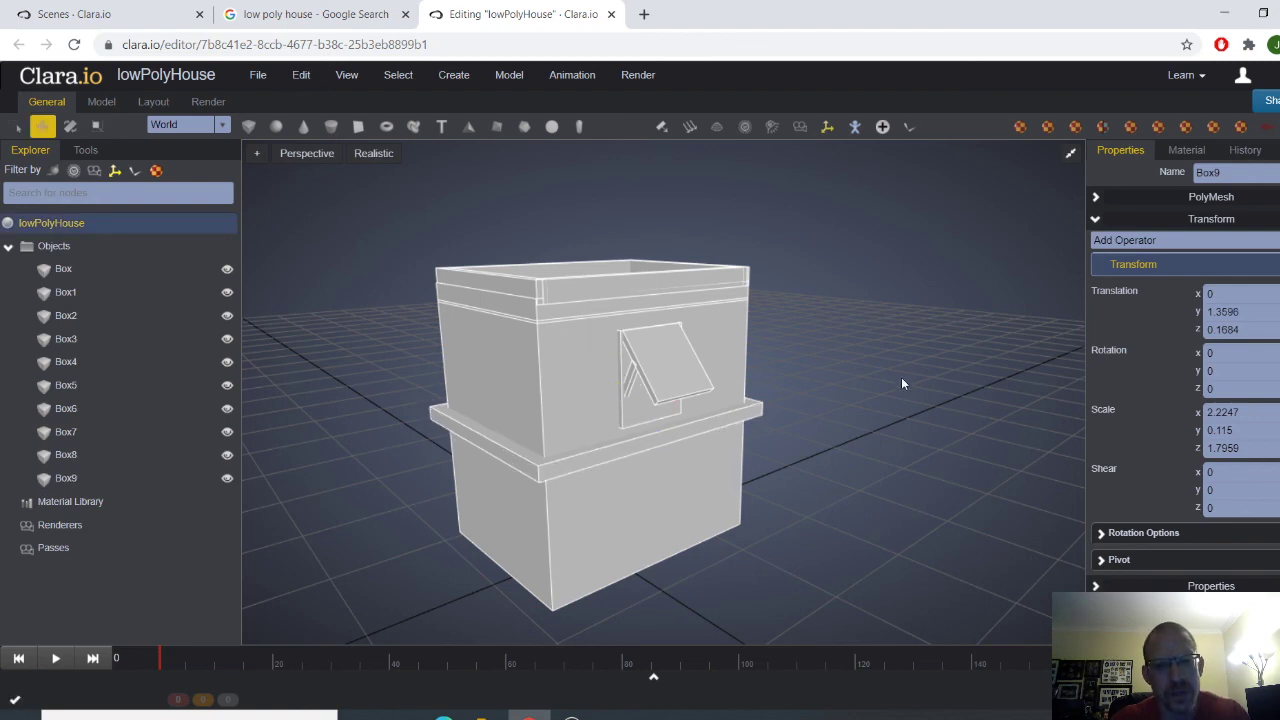
right_drag(854, 374, 834, 397)
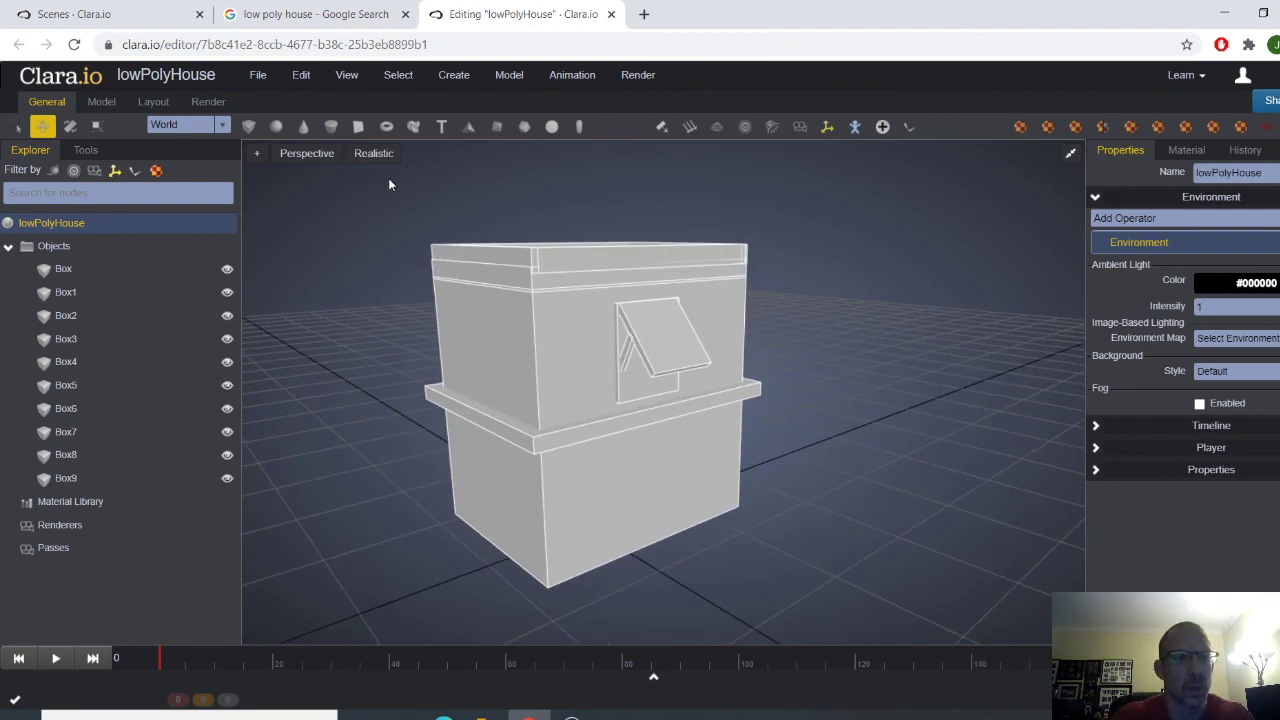
Step: Add a new box and move it to about Y 0.74 and Z 0.95 at the front wall's lower storey
click(249, 127)
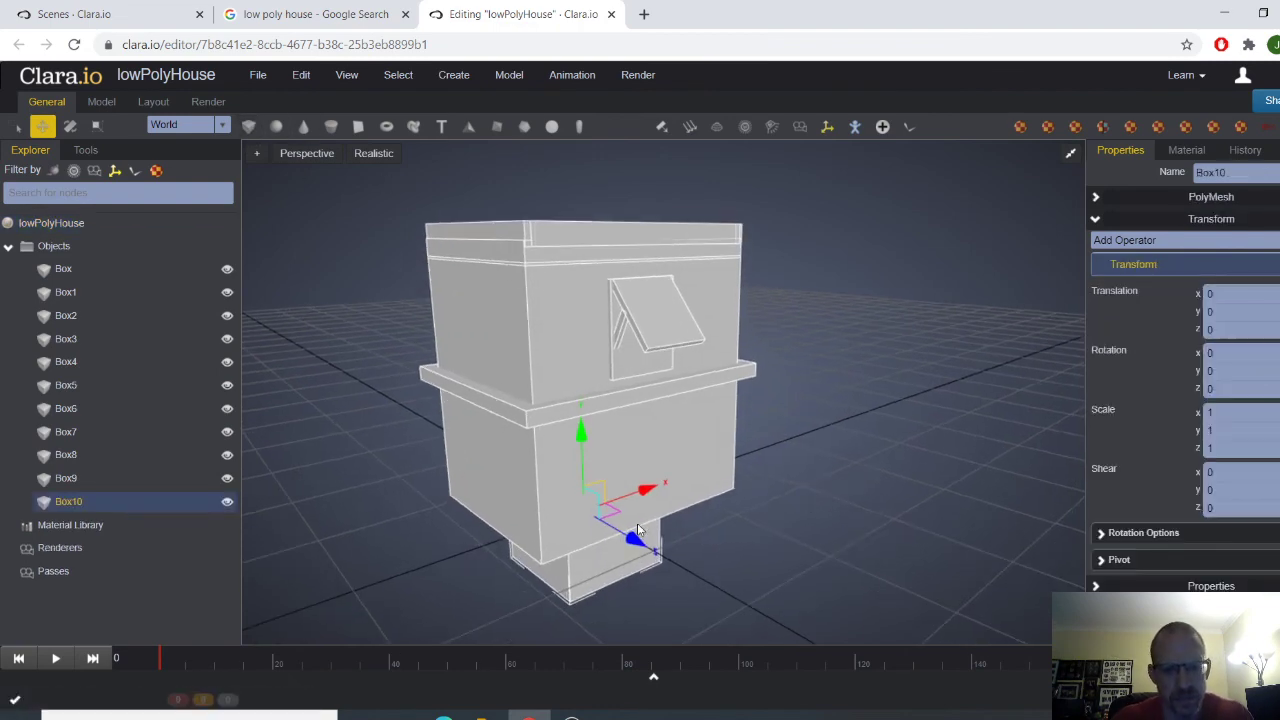
drag(622, 536, 683, 575)
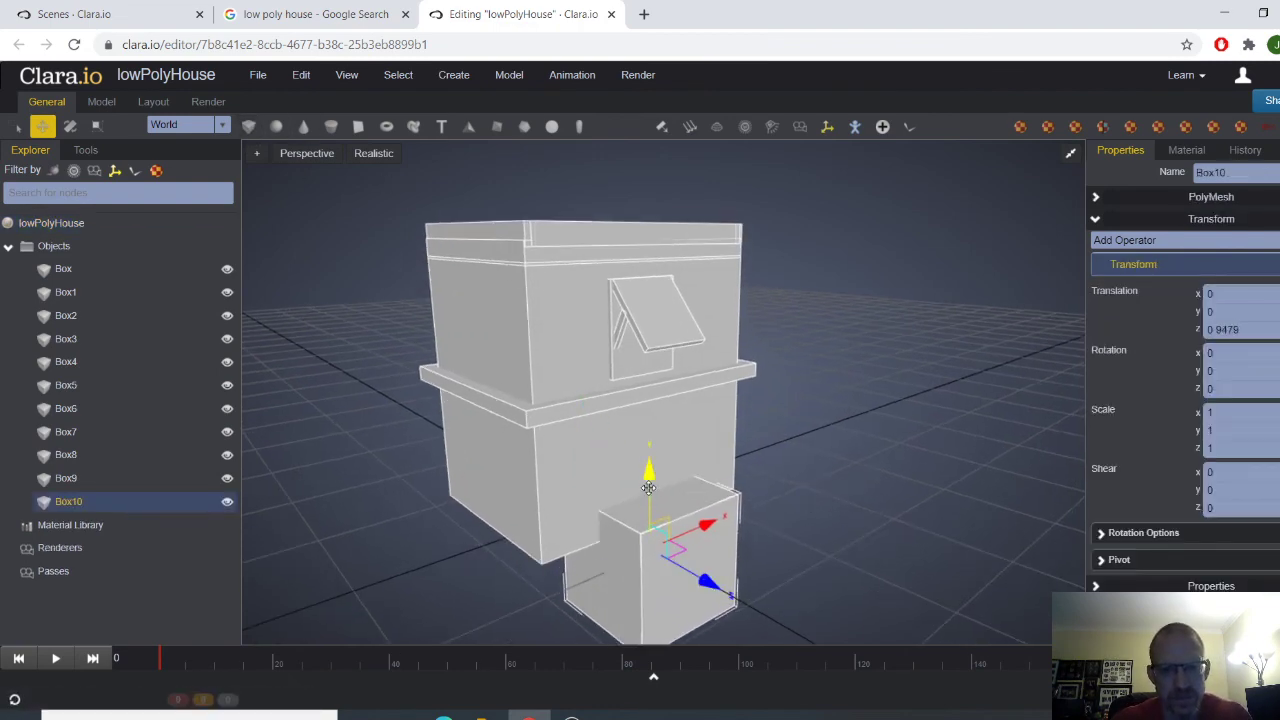
drag(650, 476, 649, 412)
middle_drag(708, 488, 695, 512)
Step: Scale the new box, Box10, into a door shape of about 0.47 in X, 0.85 in Y and 0.33 in Z
key(e)
key(r)
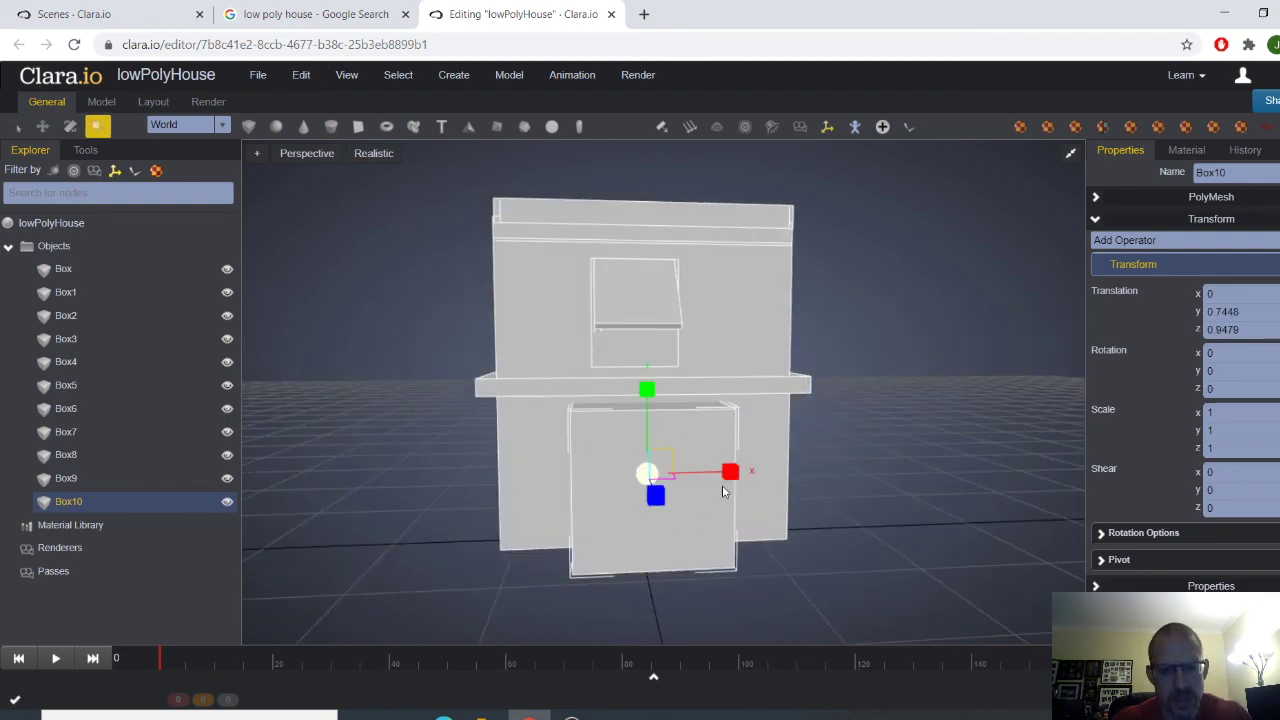
drag(729, 471, 640, 525)
right_drag(640, 525, 744, 504)
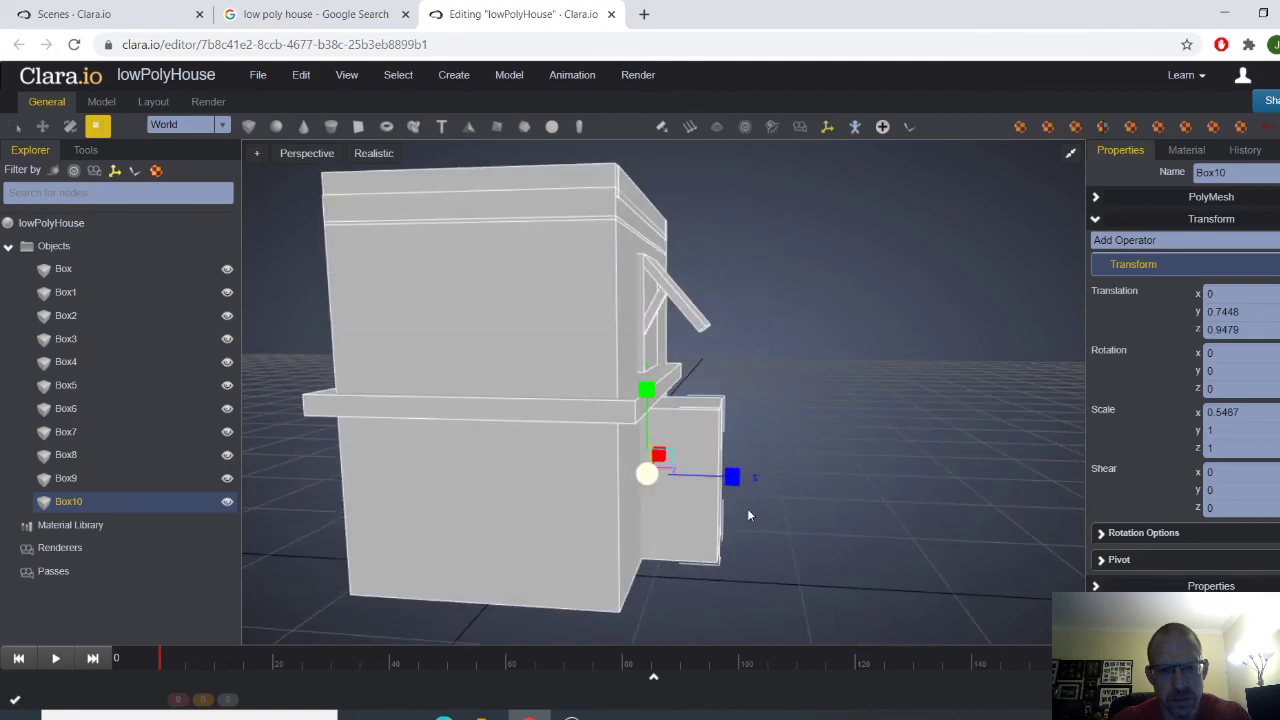
drag(733, 477, 658, 470)
right_drag(658, 470, 678, 454)
drag(651, 398, 651, 428)
drag(733, 473, 722, 471)
Step: Lower the door, Box10, to about Y 0.70, adjust its fit against the front wall, and deselect it
key(w)
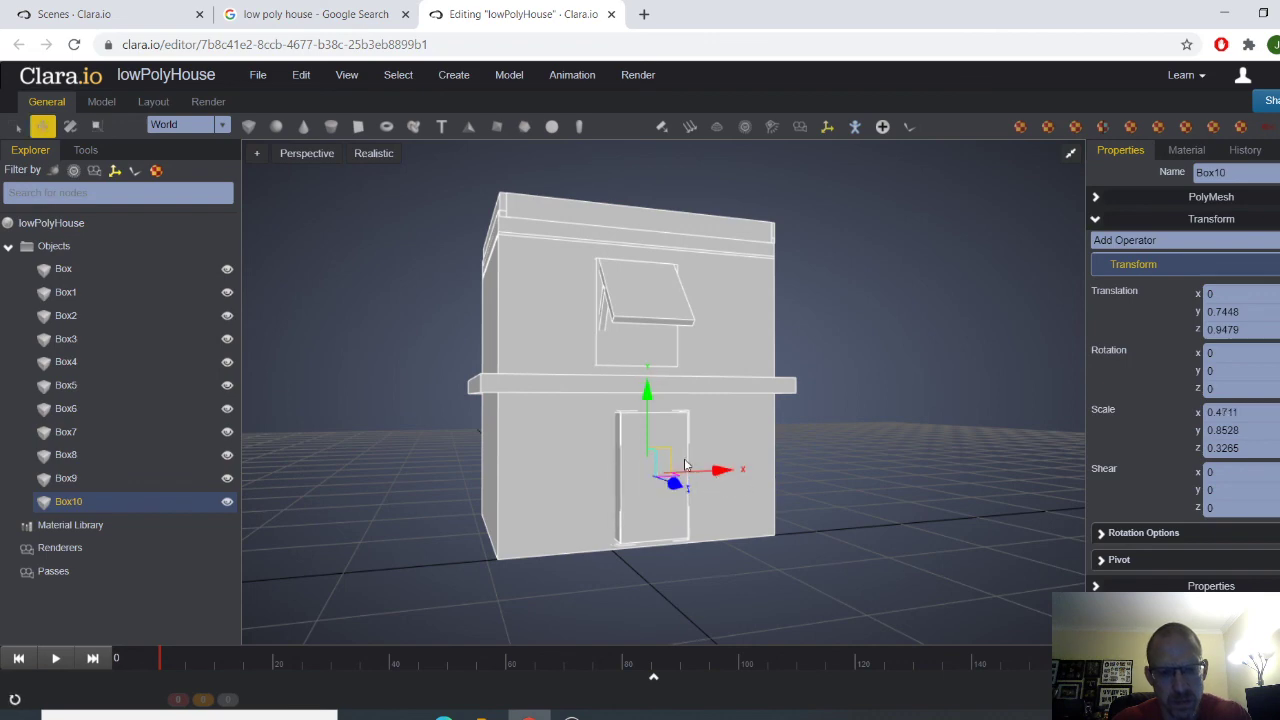
drag(655, 401, 647, 399)
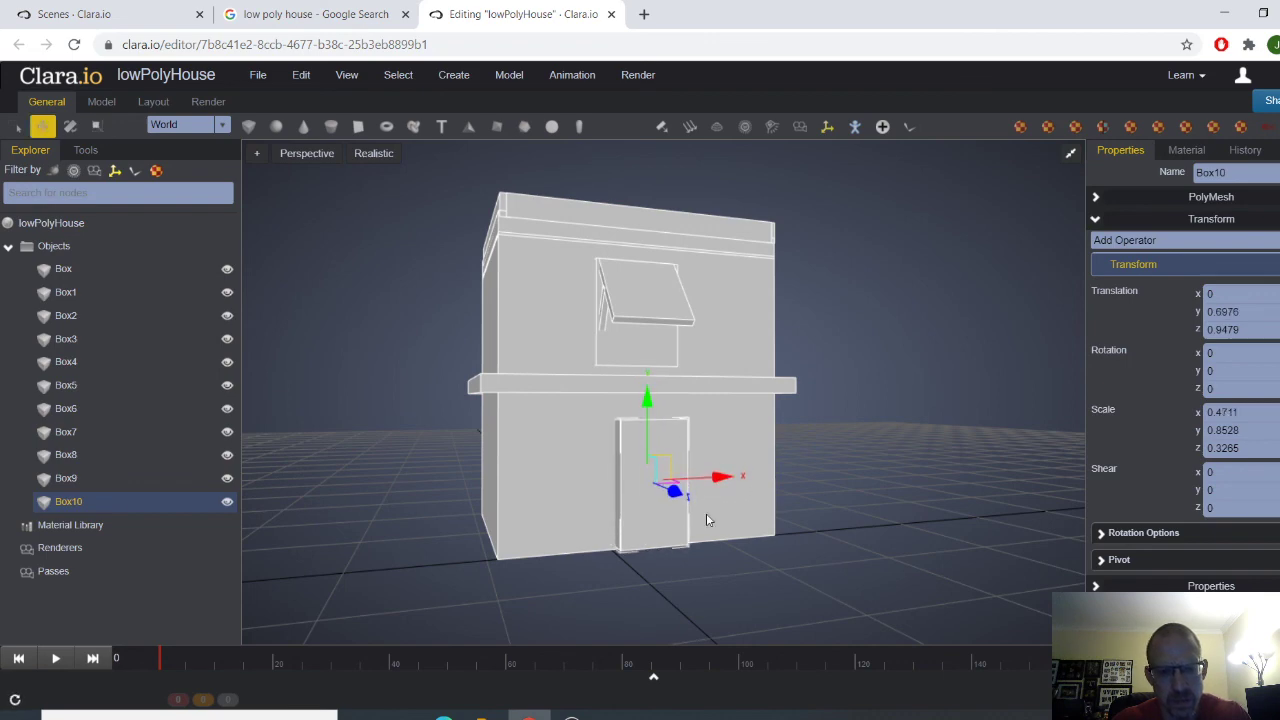
click(820, 585)
drag(782, 576, 827, 581)
click(665, 540)
drag(732, 555, 744, 514)
click(808, 586)
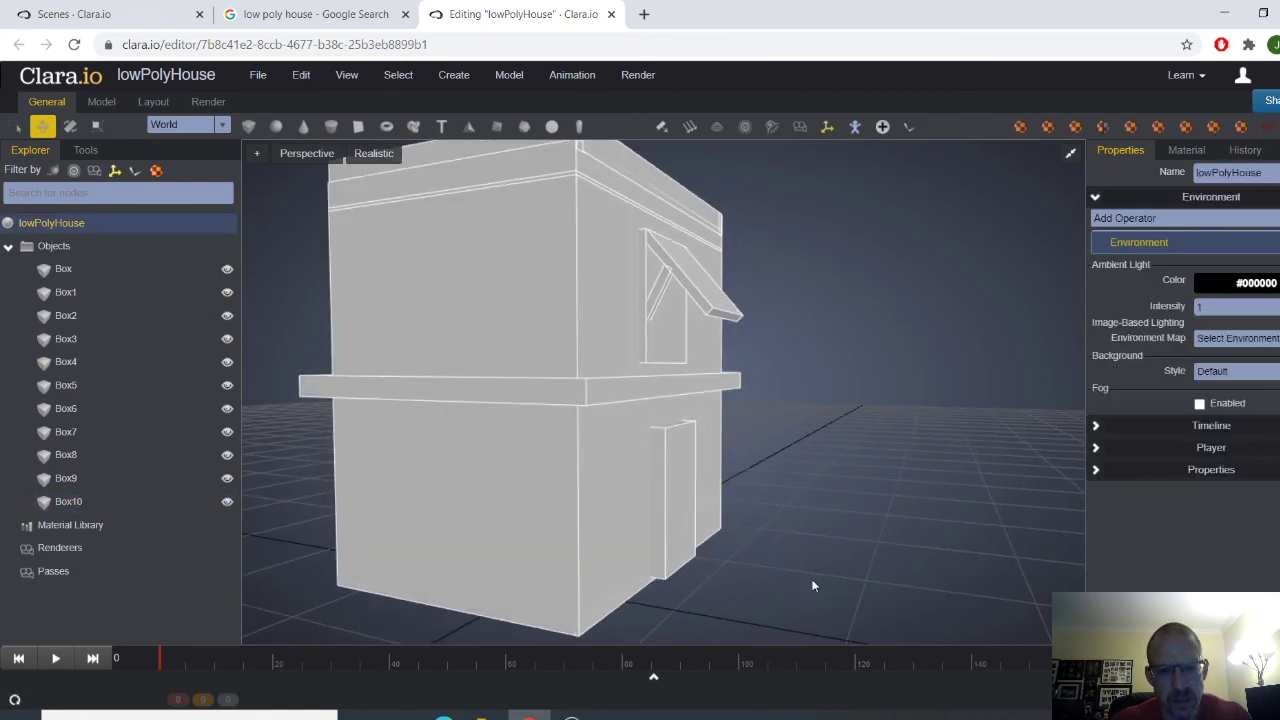
drag(808, 586, 783, 598)
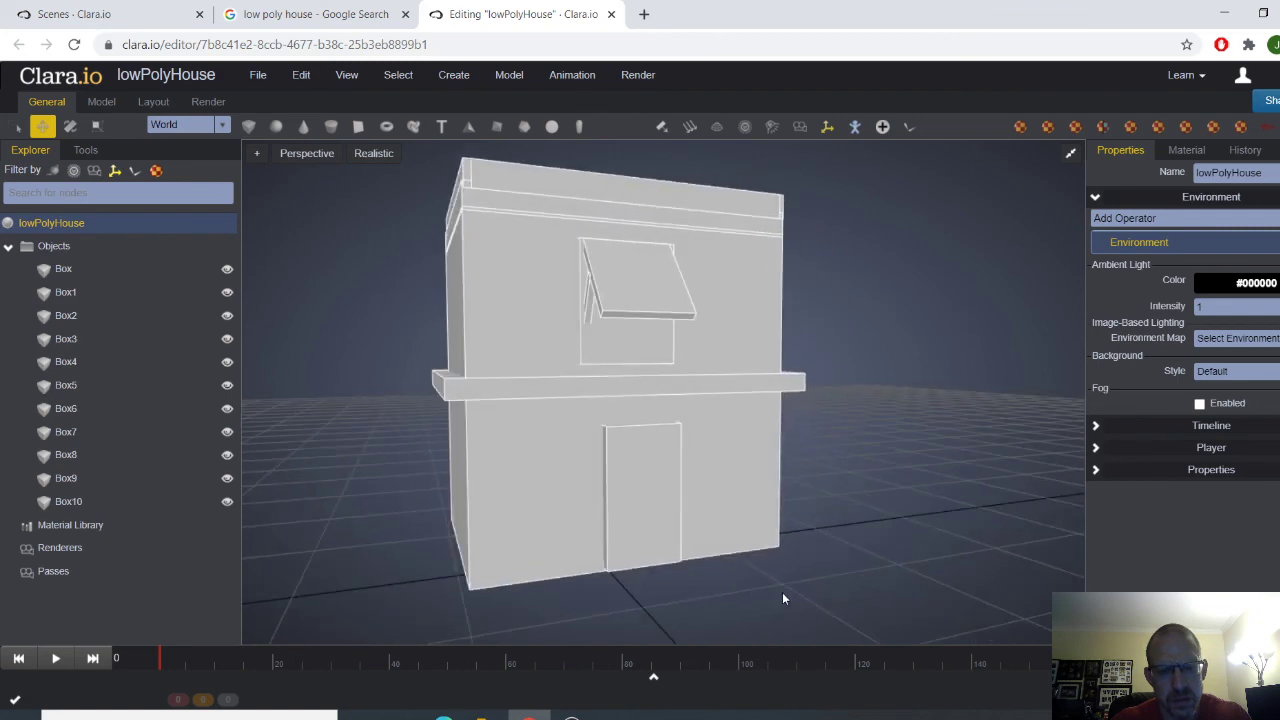
Step: Add a sphere scaled to about 0.12 and place it on the door as a knob at about X 0.15, Y 0.65, Z 1.07
click(276, 126)
drag(681, 489, 528, 523)
key(e)
key(r)
key(w)
drag(701, 478, 694, 405)
drag(757, 441, 745, 414)
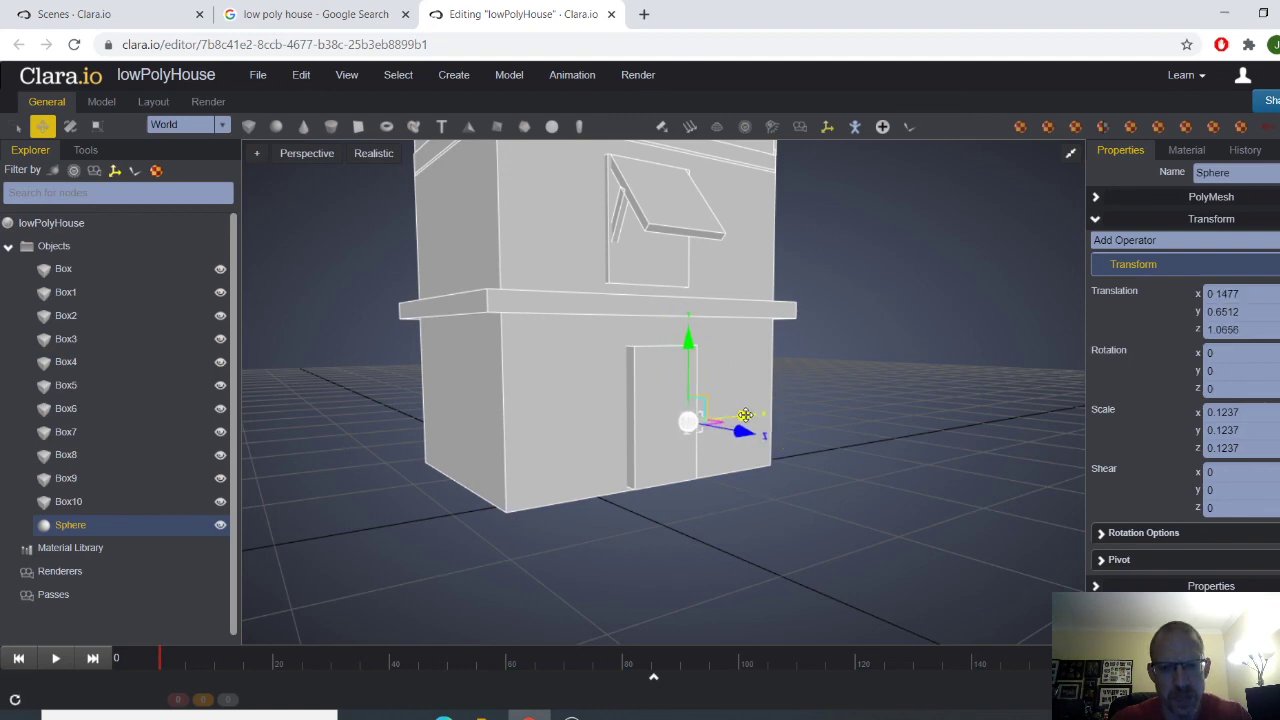
click(825, 521)
Step: Examine the house from several angles and compare it with the reference picture
drag(813, 525, 783, 524)
scroll(796, 518, down, 2)
scroll(709, 508, up, 1)
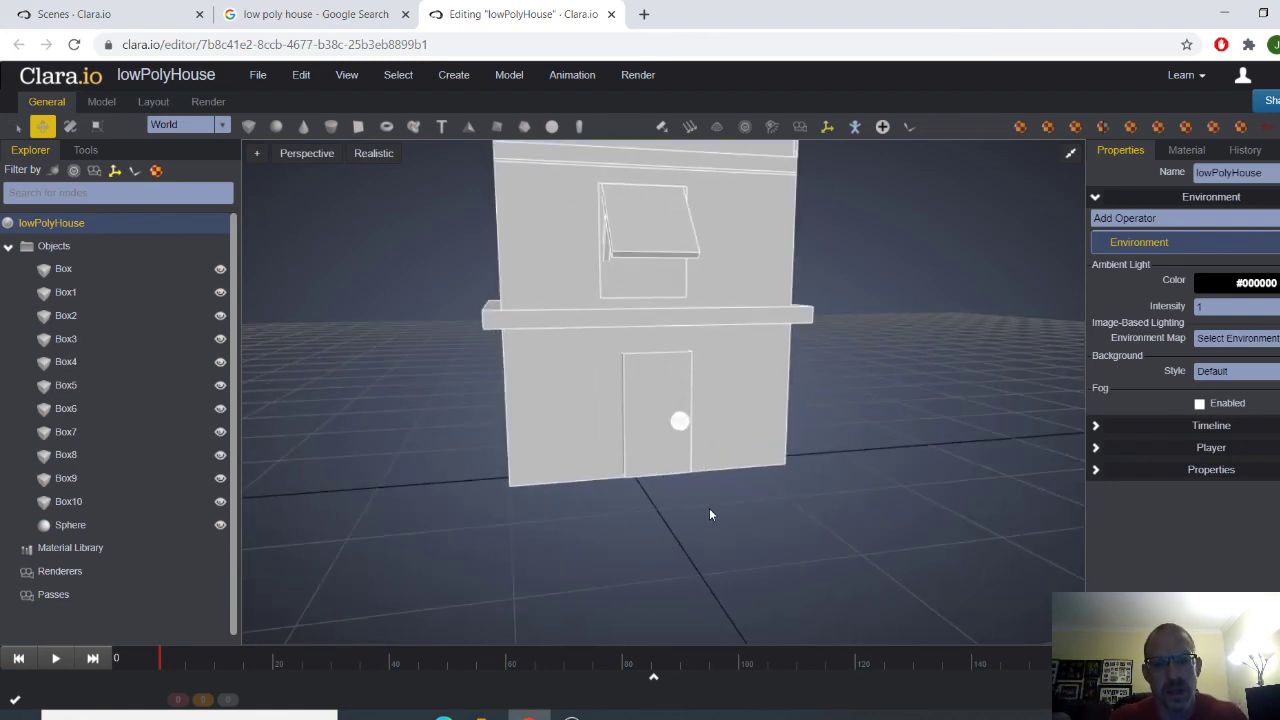
right_drag(710, 515, 735, 544)
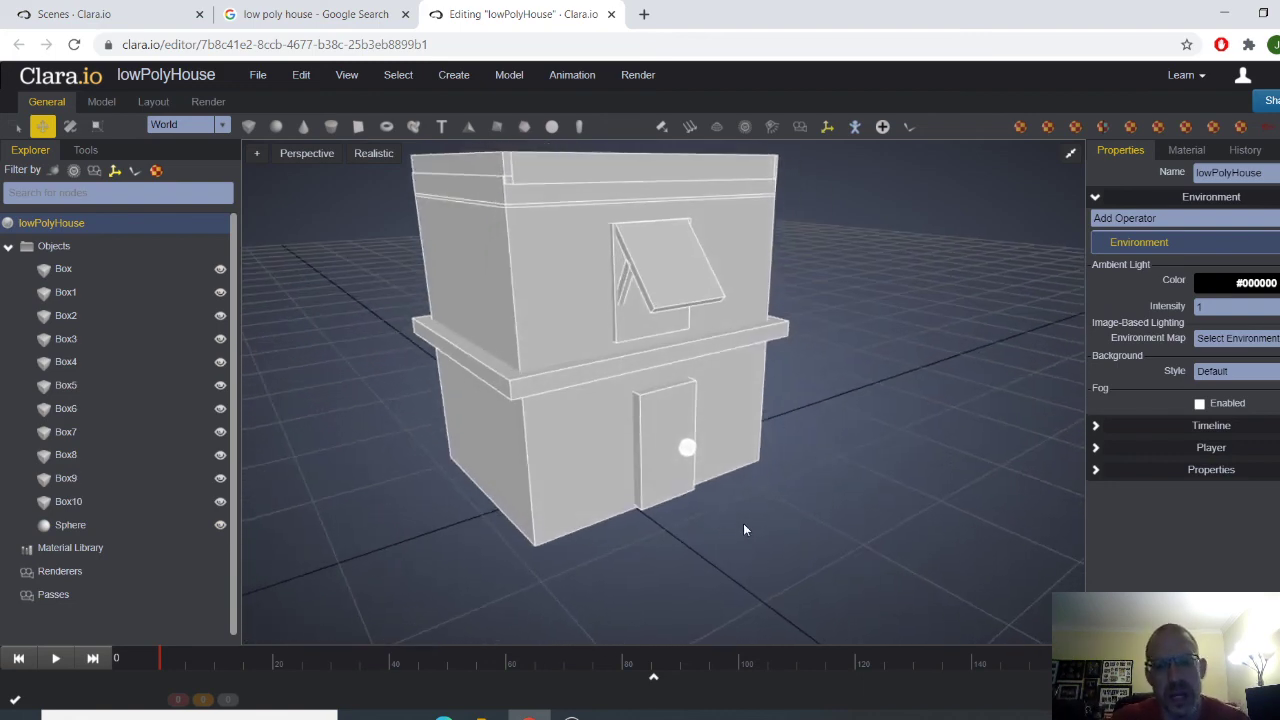
scroll(759, 529, down, 1)
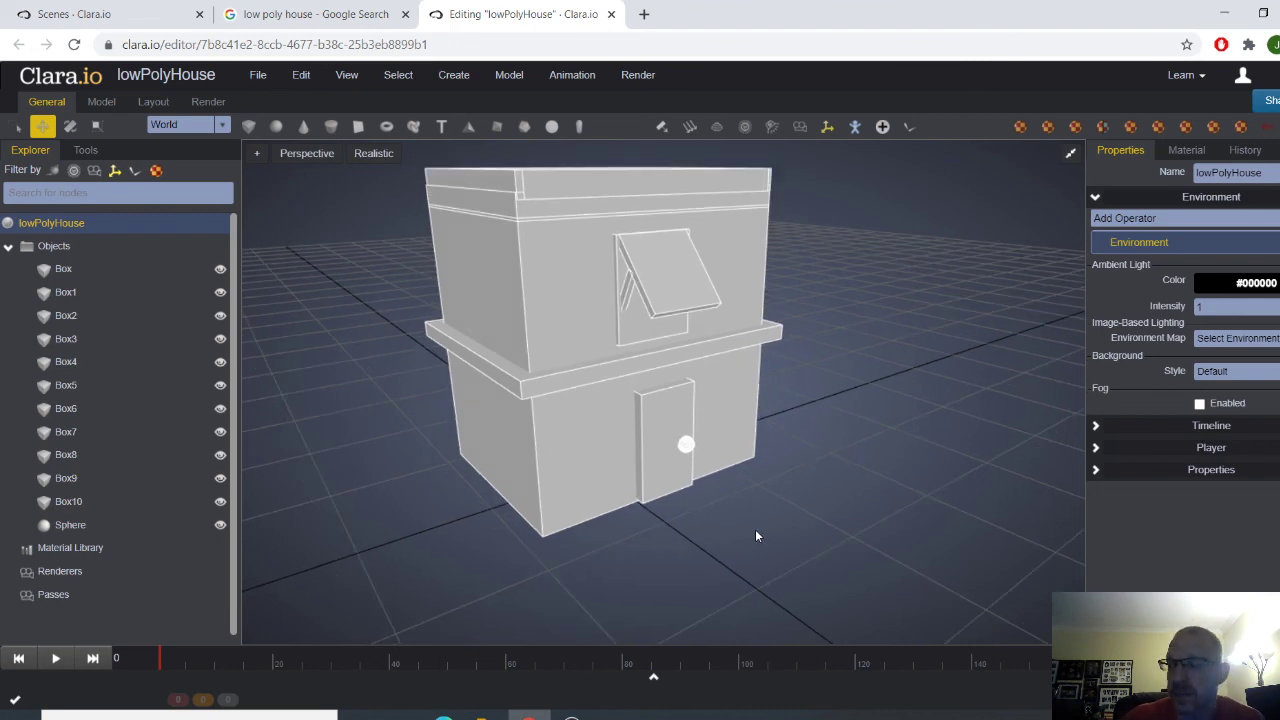
click(278, 16)
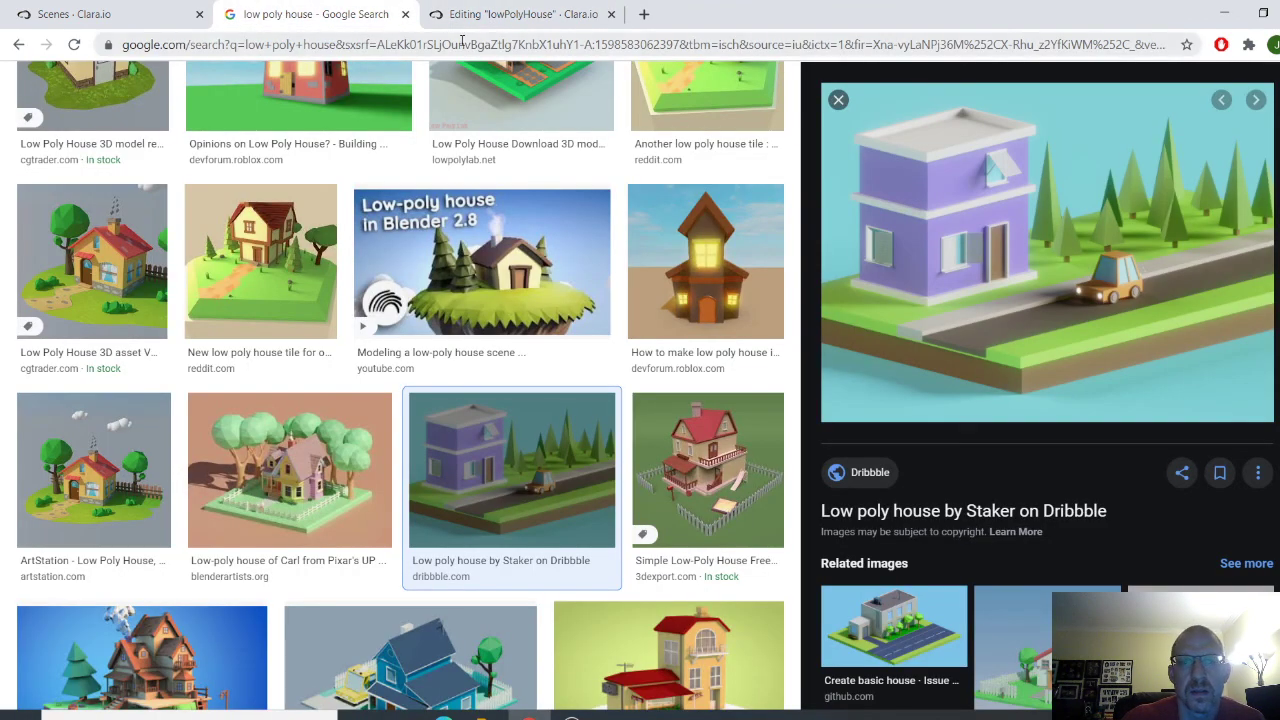
Step: Return to the Clara.io editor, create a new Physical material in the material library, and rename it HouseColor
click(490, 15)
click(577, 332)
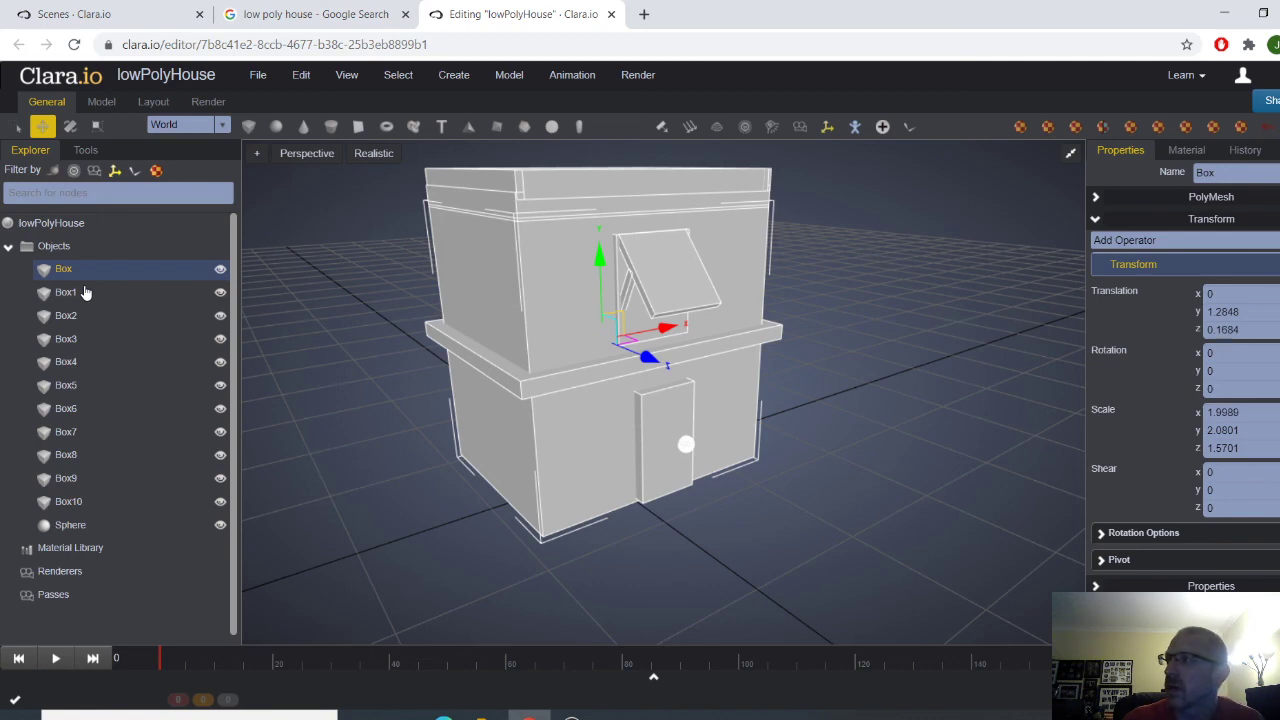
right_click(88, 556)
mouse_move(128, 564)
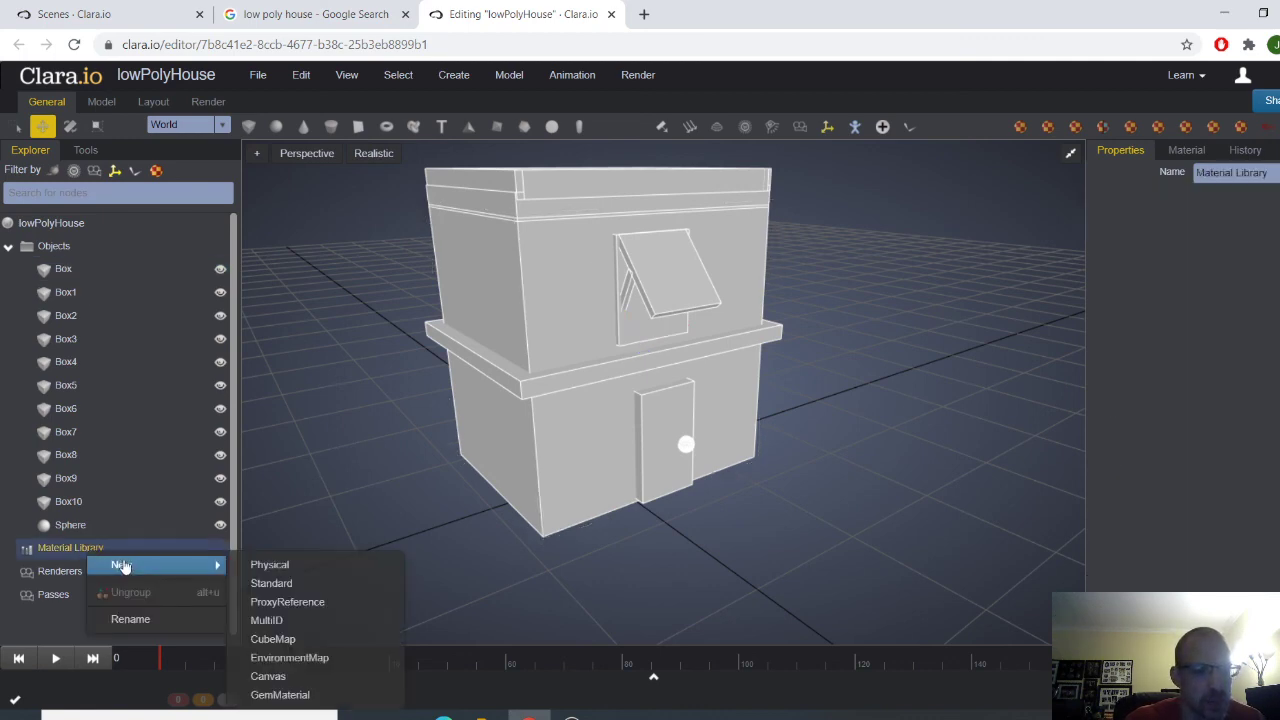
click(252, 566)
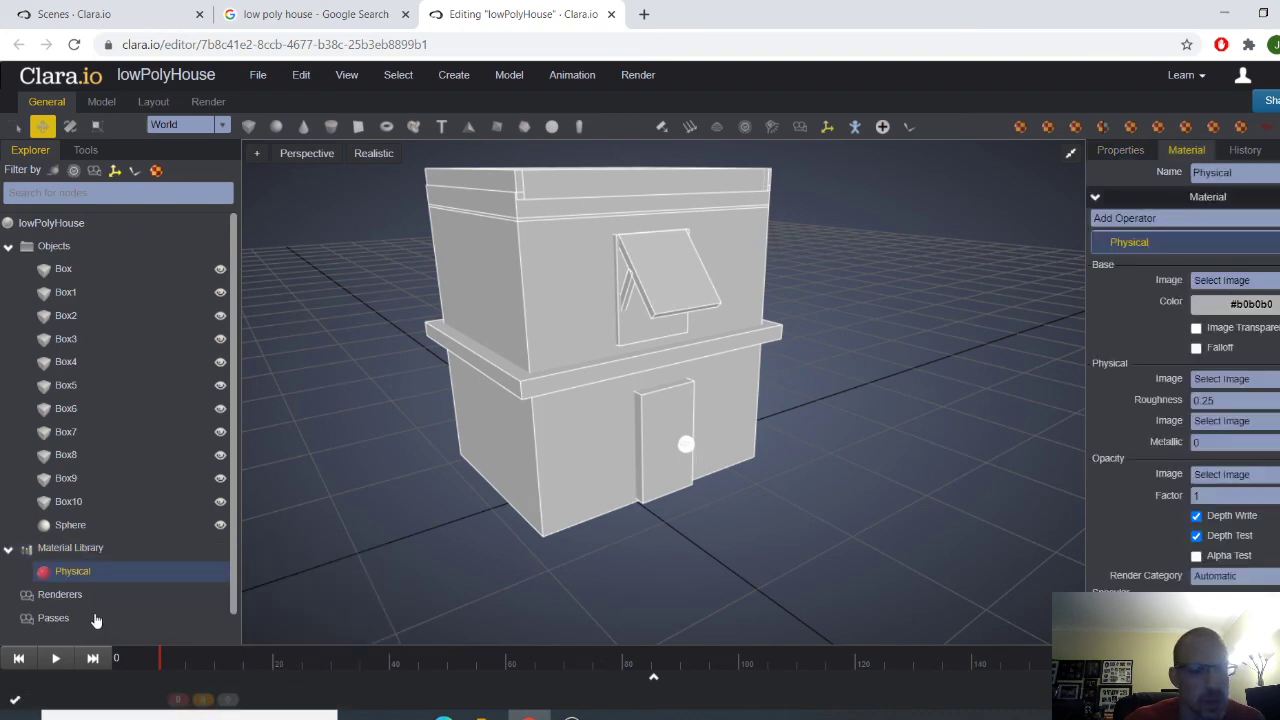
right_click(95, 580)
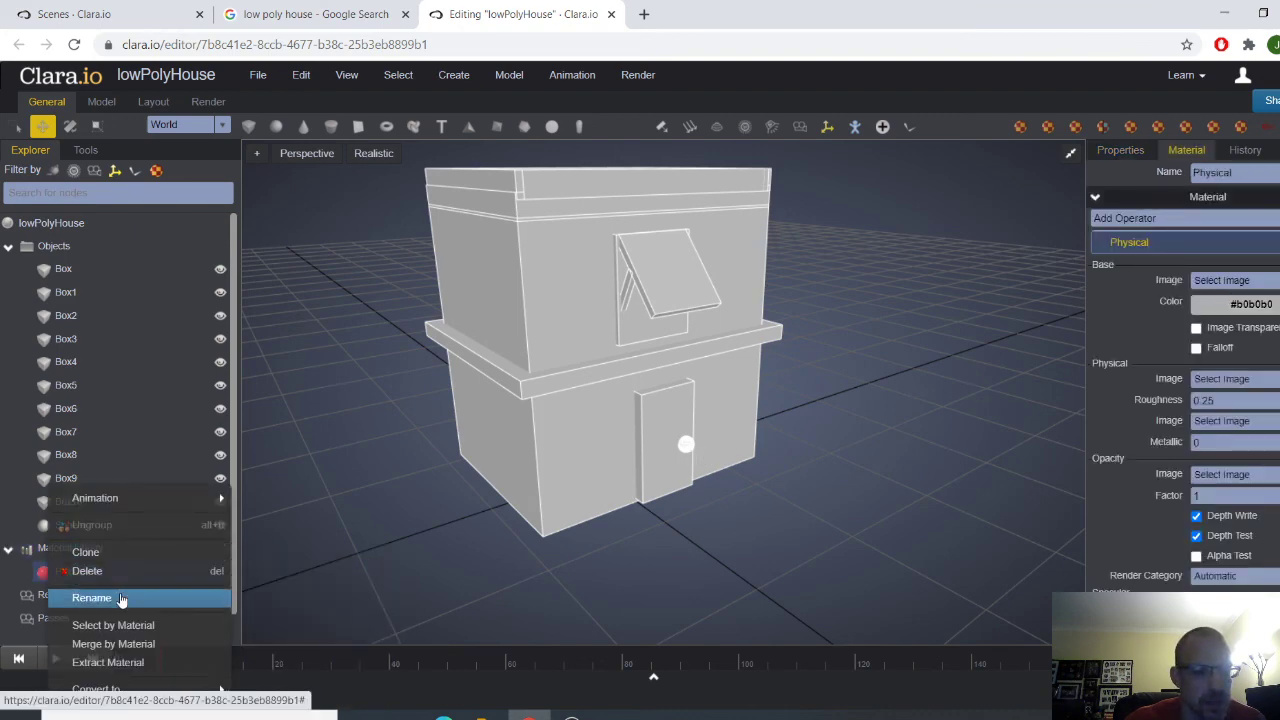
click(122, 596)
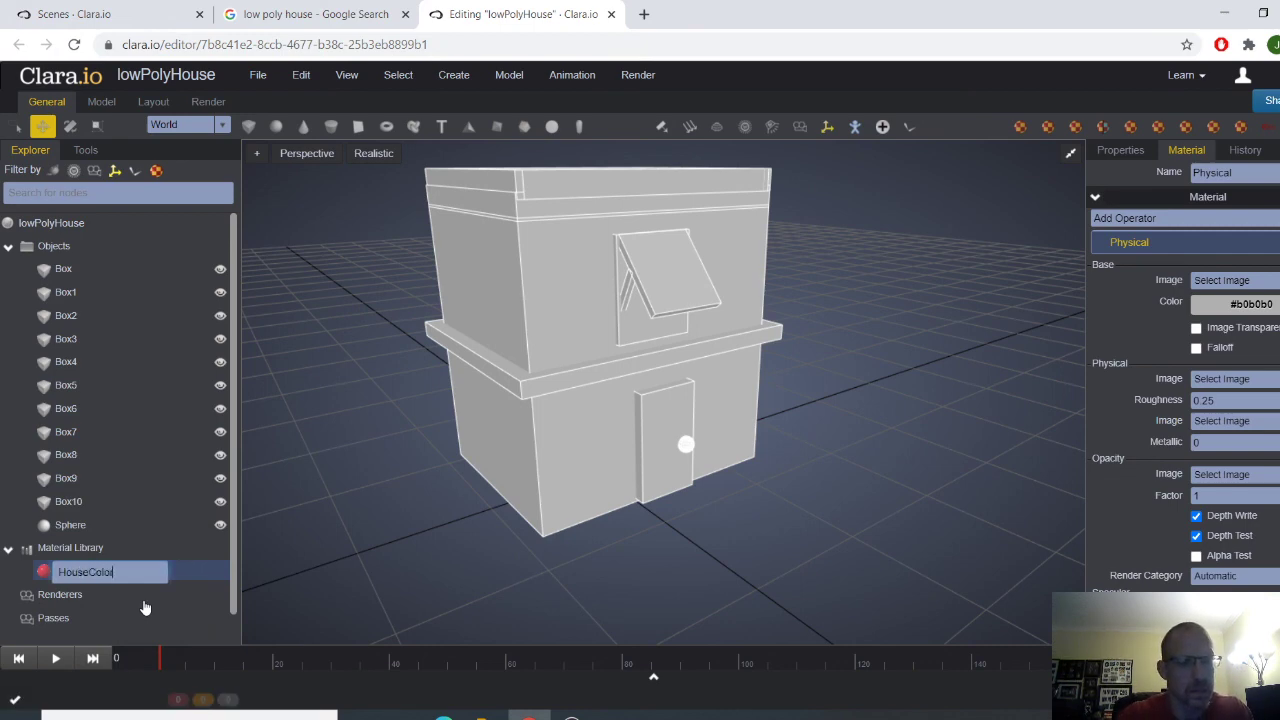
key(Return)
Step: Apply the HouseColor material to the main house body and set its base color to light purple, #b7a0fb
drag(88, 571, 576, 270)
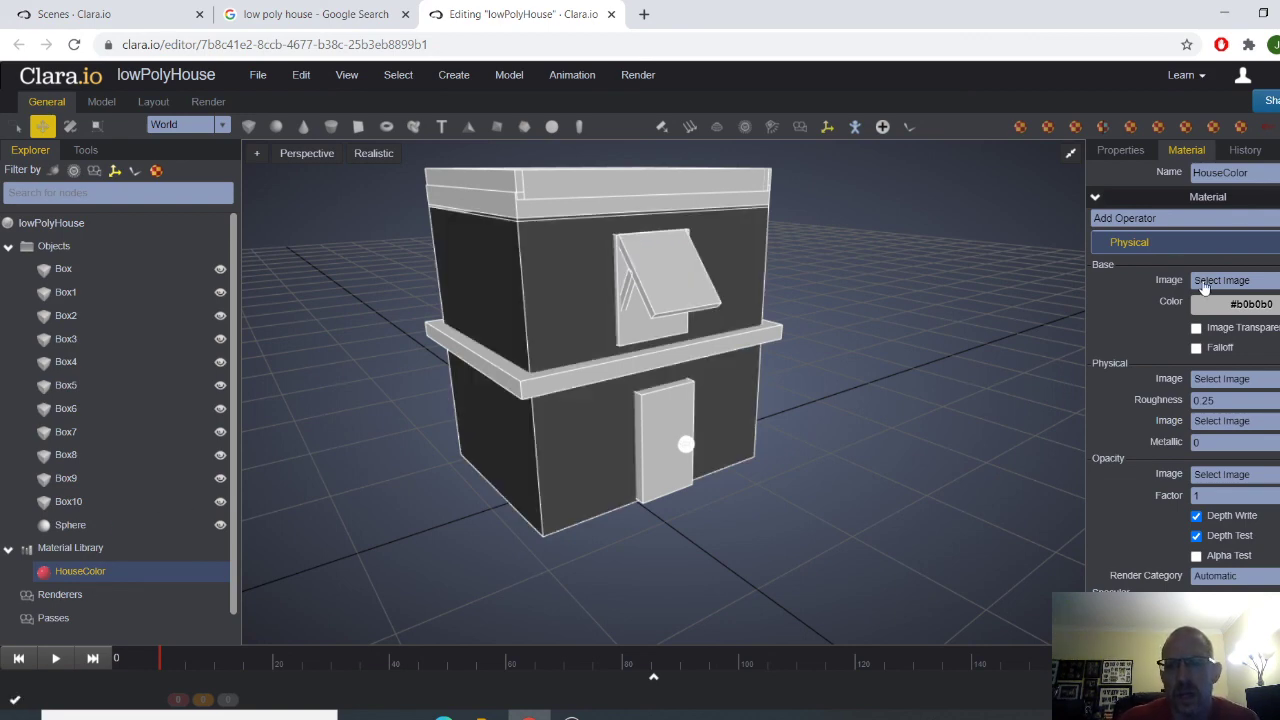
click(1227, 302)
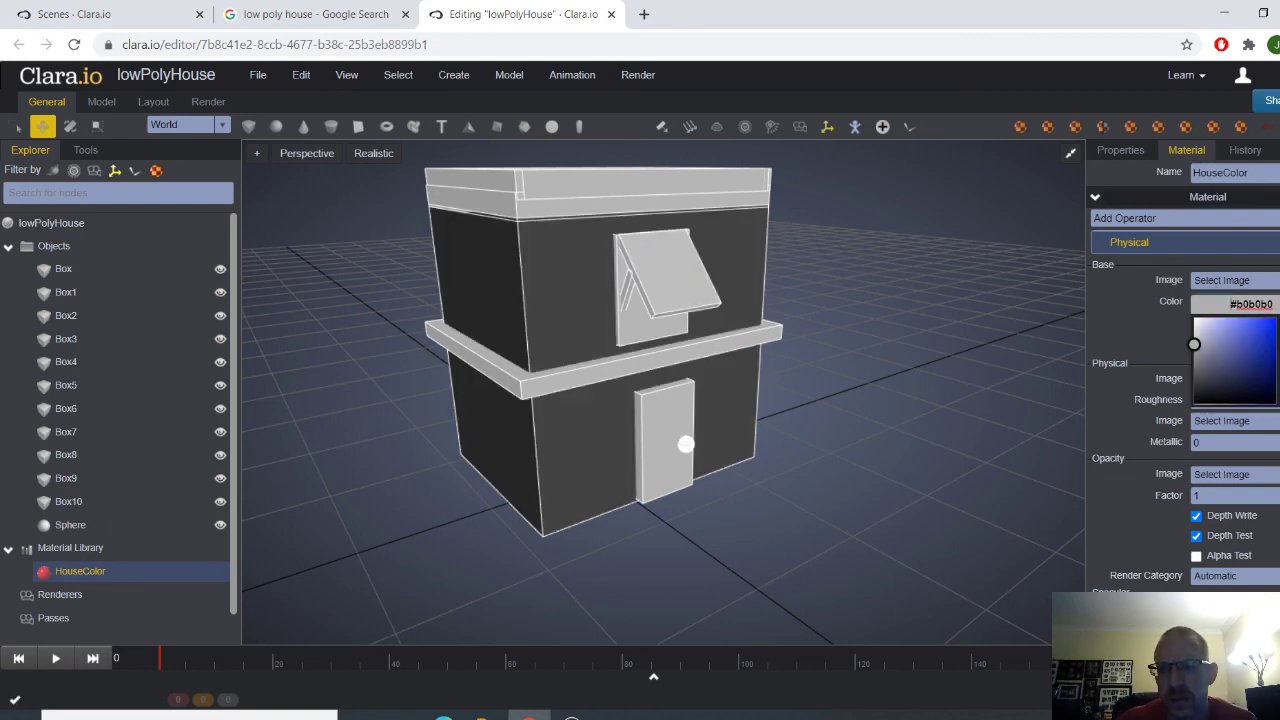
drag(1279, 347, 1225, 319)
click(1247, 369)
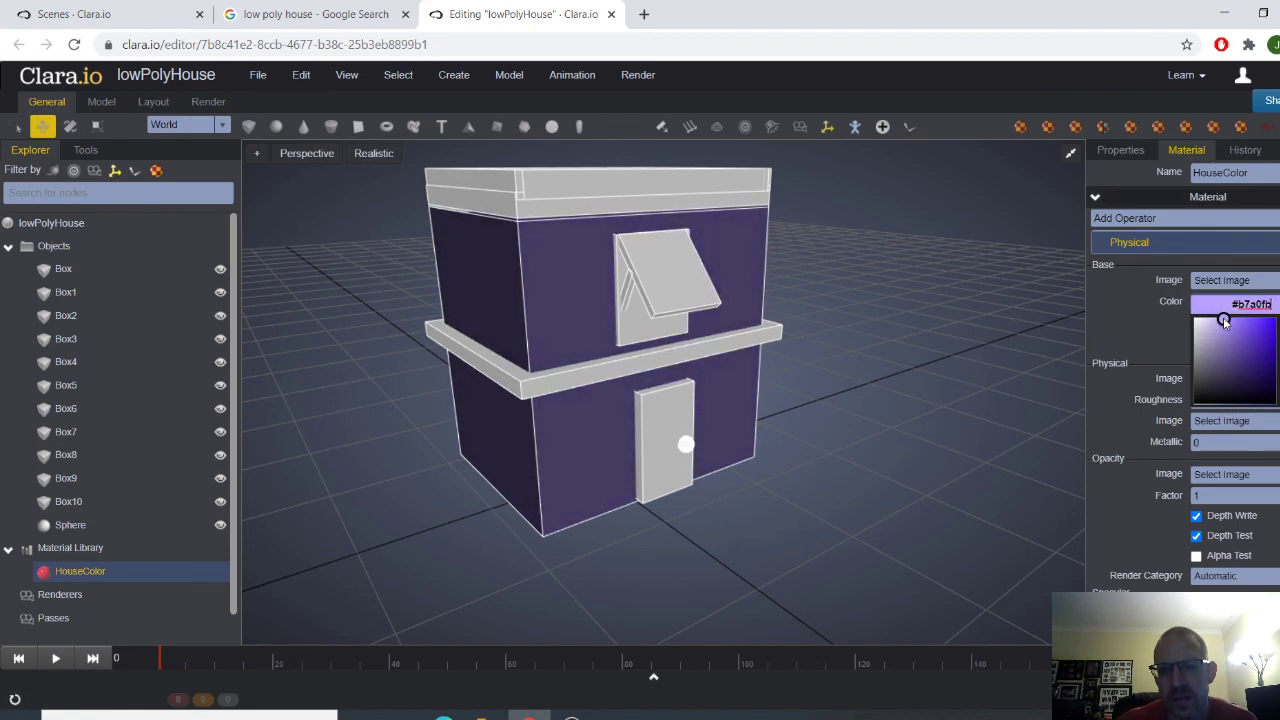
click(924, 431)
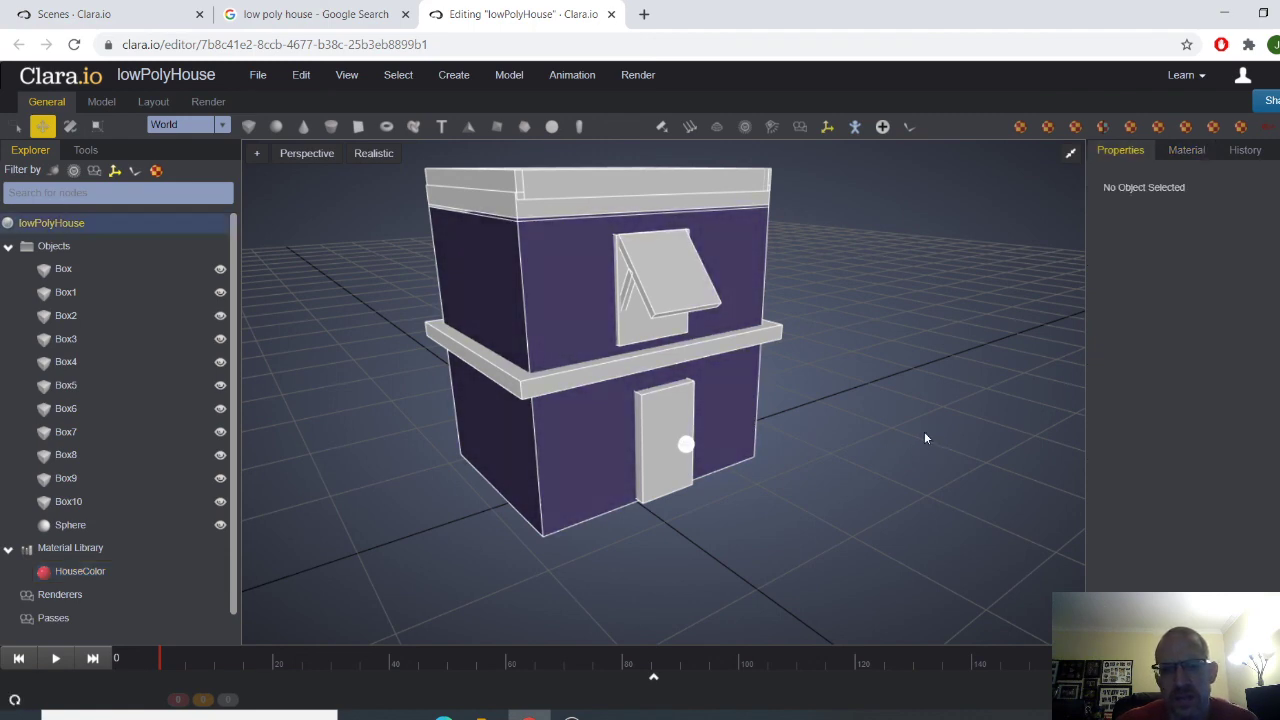
Step: Check the reference picture, then create a second Physical material and rename it RoofandTrimCOlor
click(352, 14)
click(482, 12)
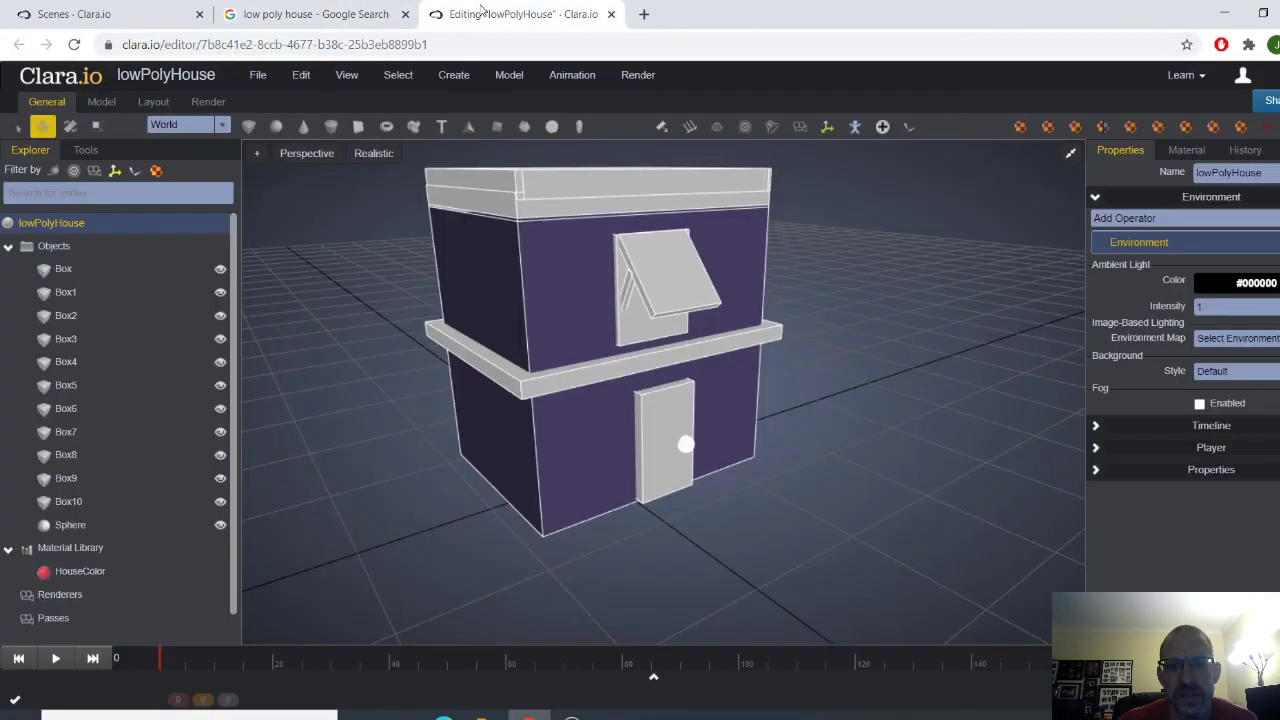
click(70, 549)
right_click(70, 555)
mouse_move(200, 567)
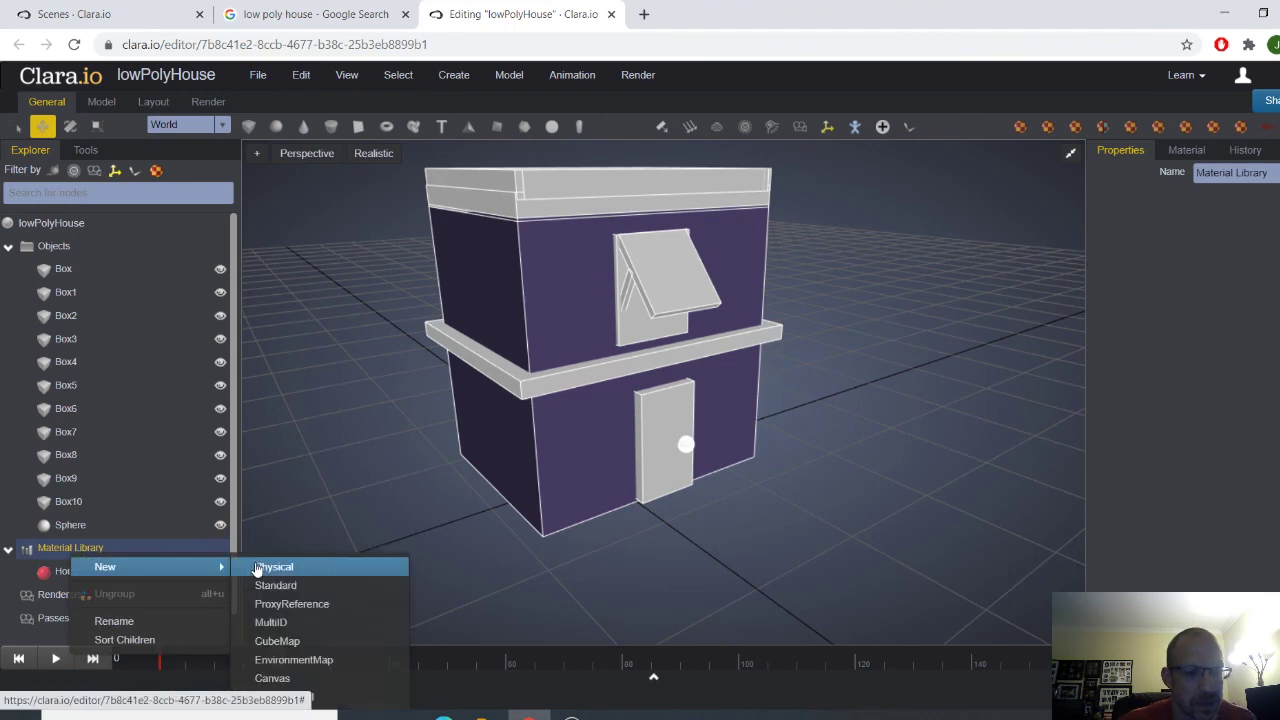
click(262, 567)
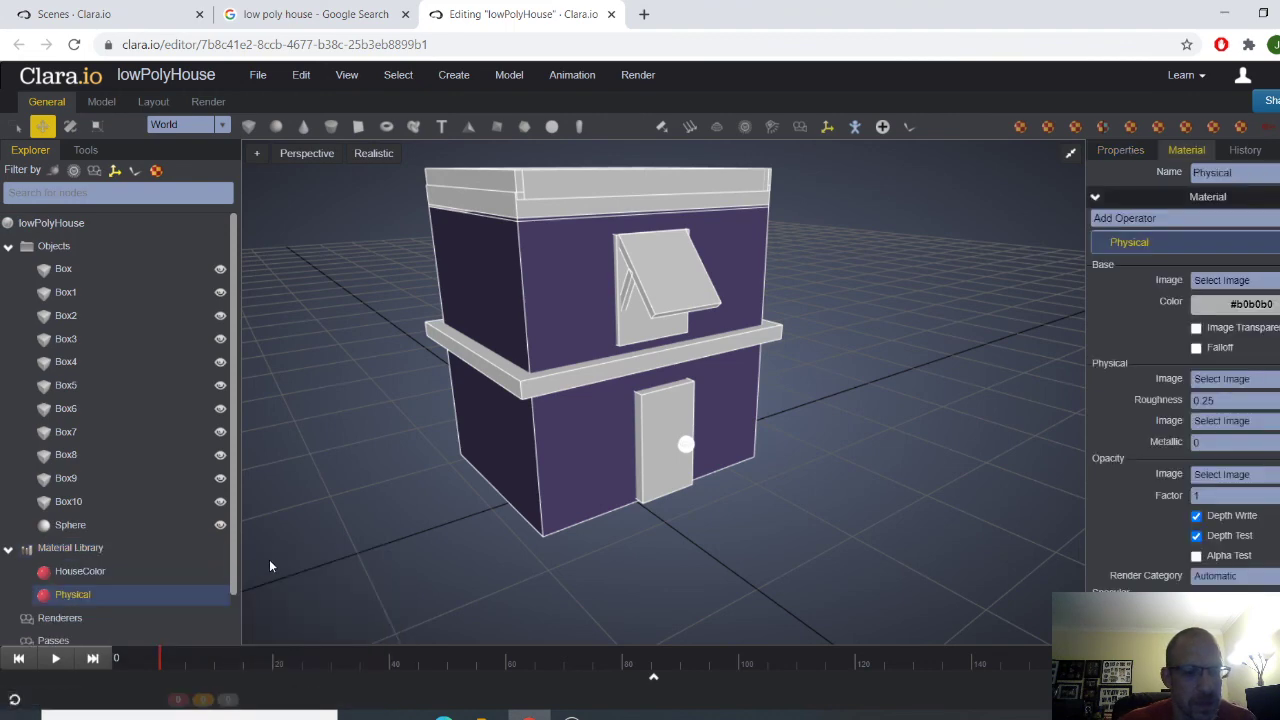
click(85, 595)
double_click(85, 595)
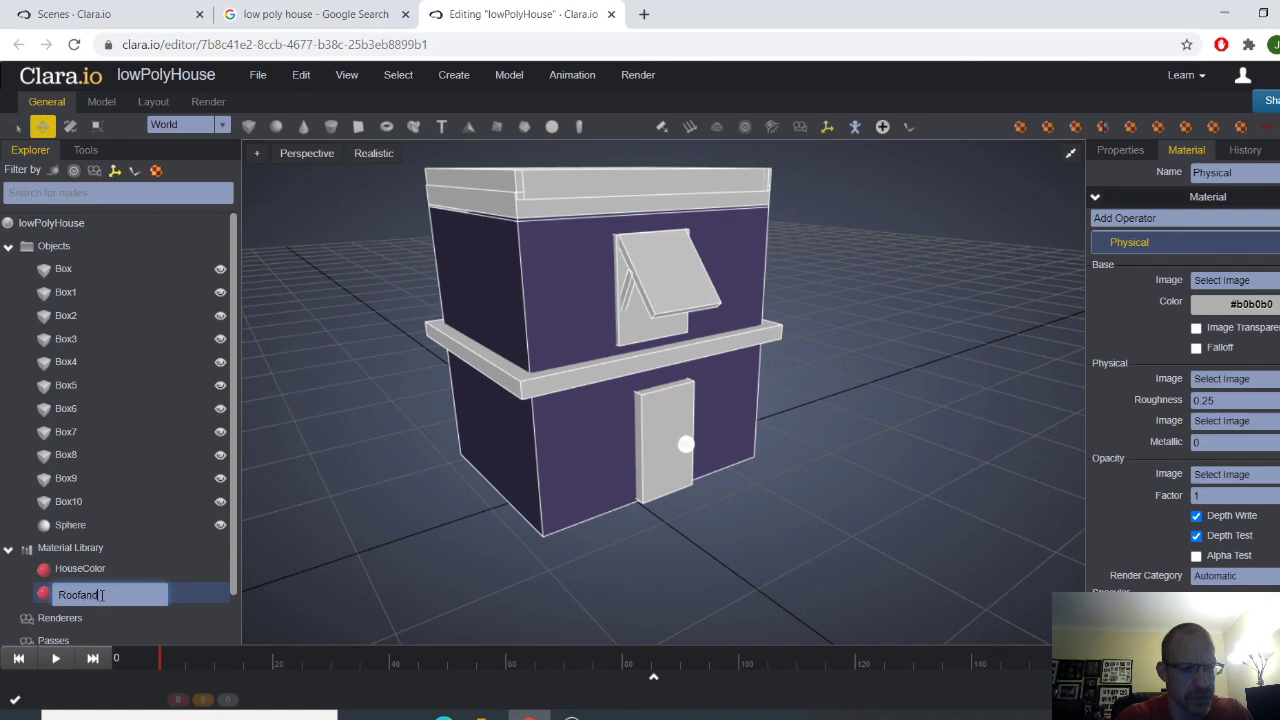
text(RoofandTrimCOlor)
key(Return)
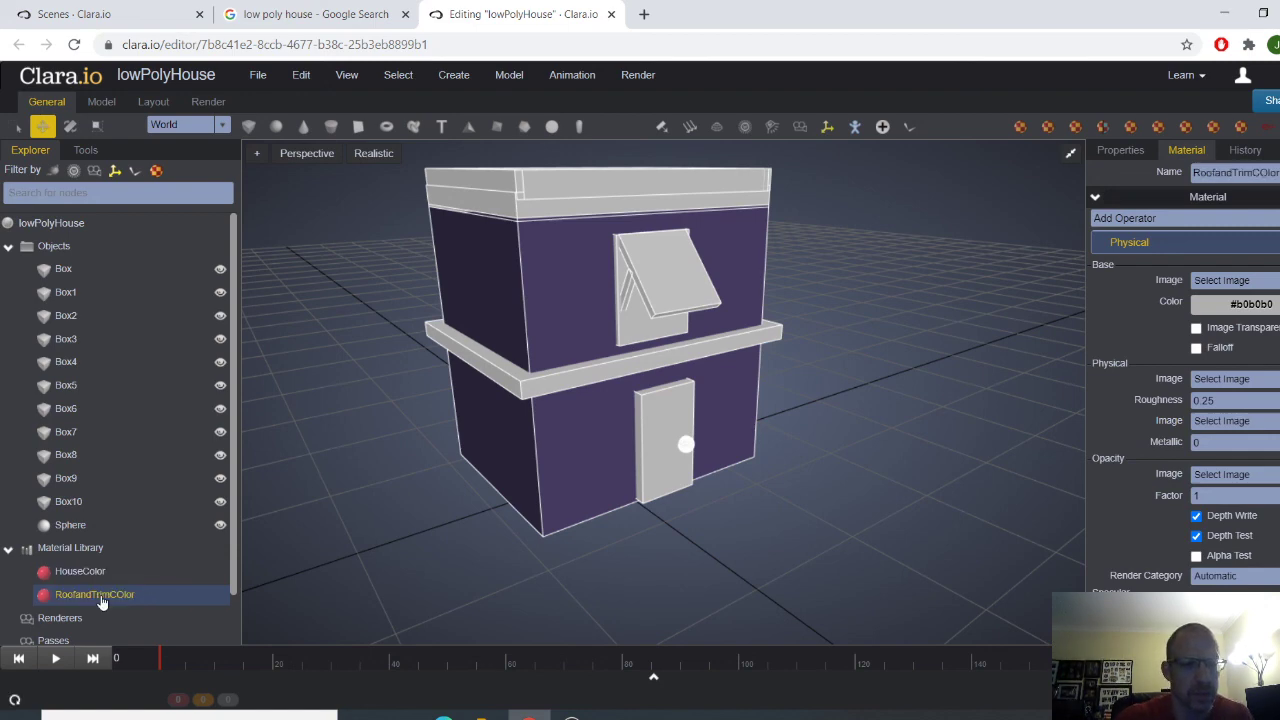
Step: Apply RoofandTrimCOlor to the mid-height ledge and roof slab, and lighten its base color to a very pale greenish tint
drag(101, 601, 540, 397)
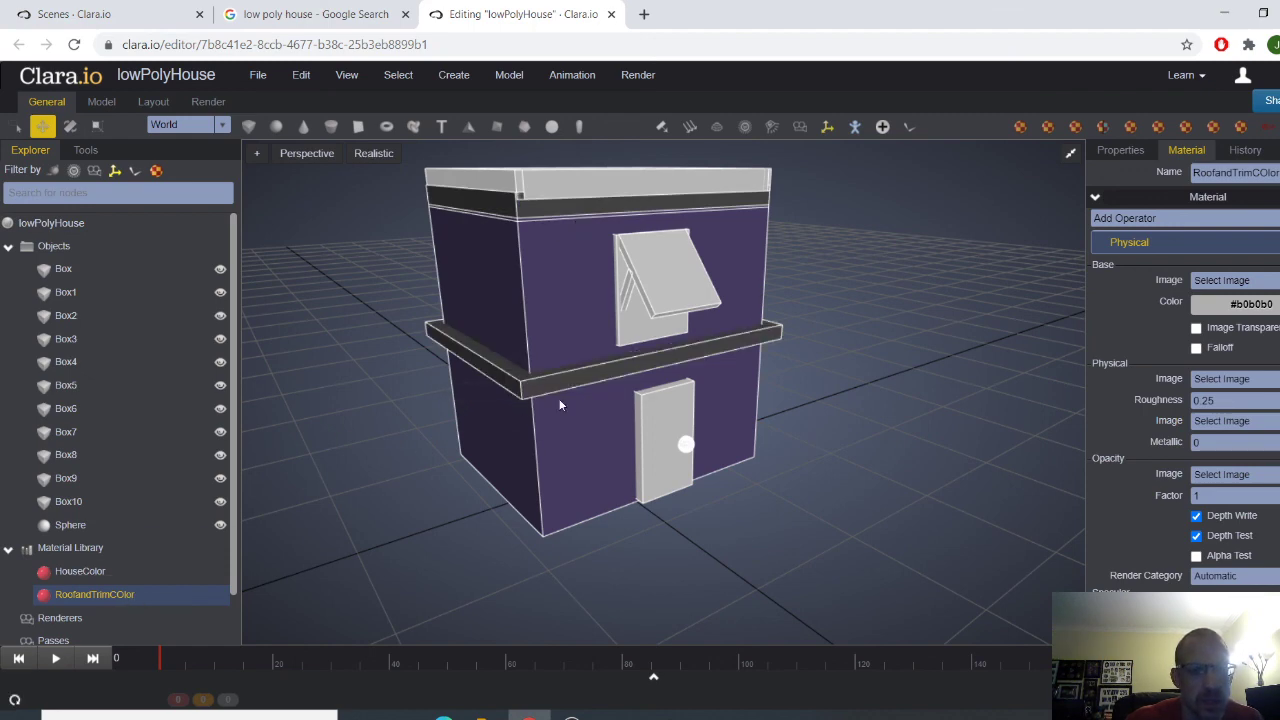
click(1221, 303)
drag(1207, 347, 1197, 308)
click(980, 394)
scroll(907, 416, down, 1)
middle_drag(869, 404, 863, 413)
scroll(860, 416, up, 2)
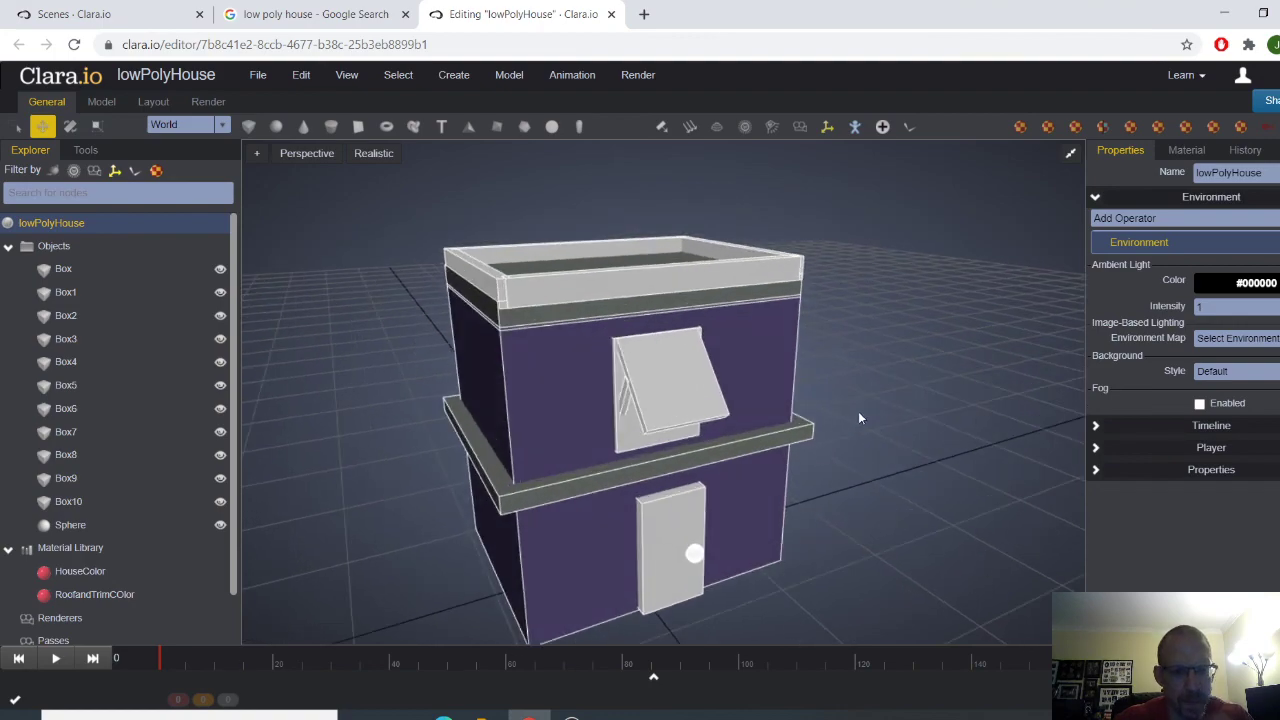
Step: Create another Physical material in the material library and set its base color to white, #ffffff
click(542, 284)
drag(880, 372, 819, 367)
click(920, 372)
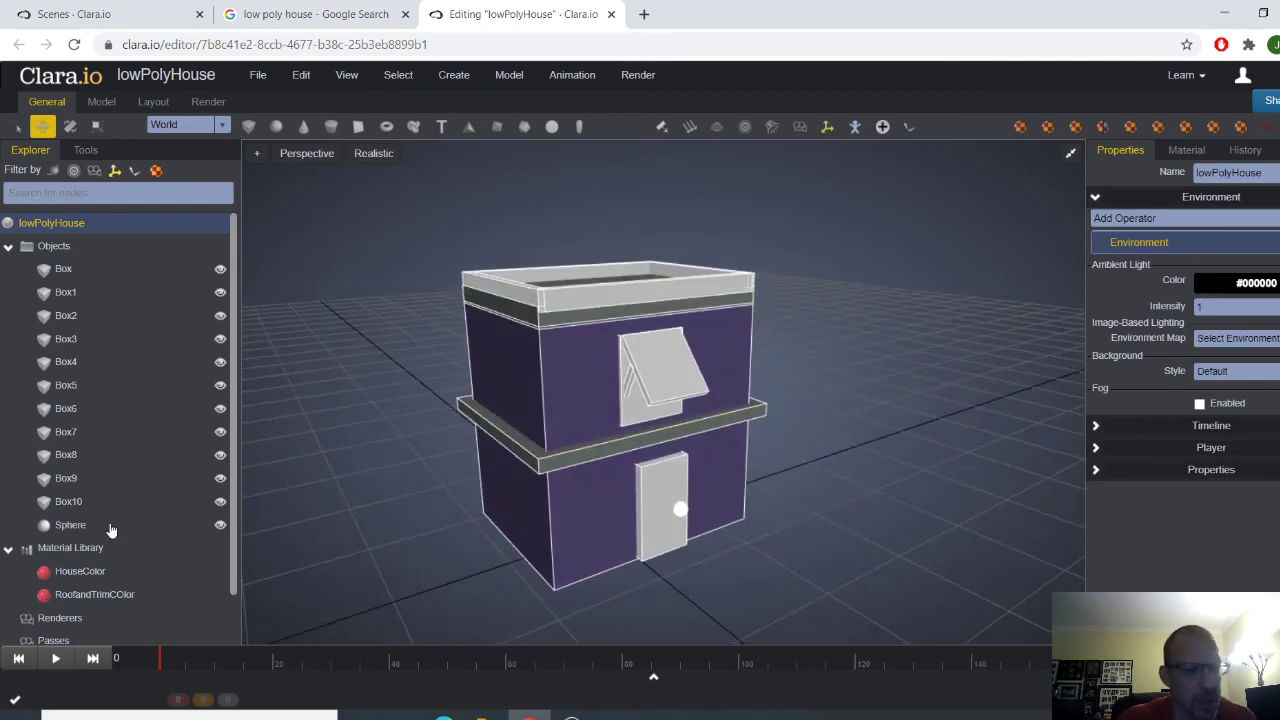
right_click(57, 552)
mouse_move(88, 559)
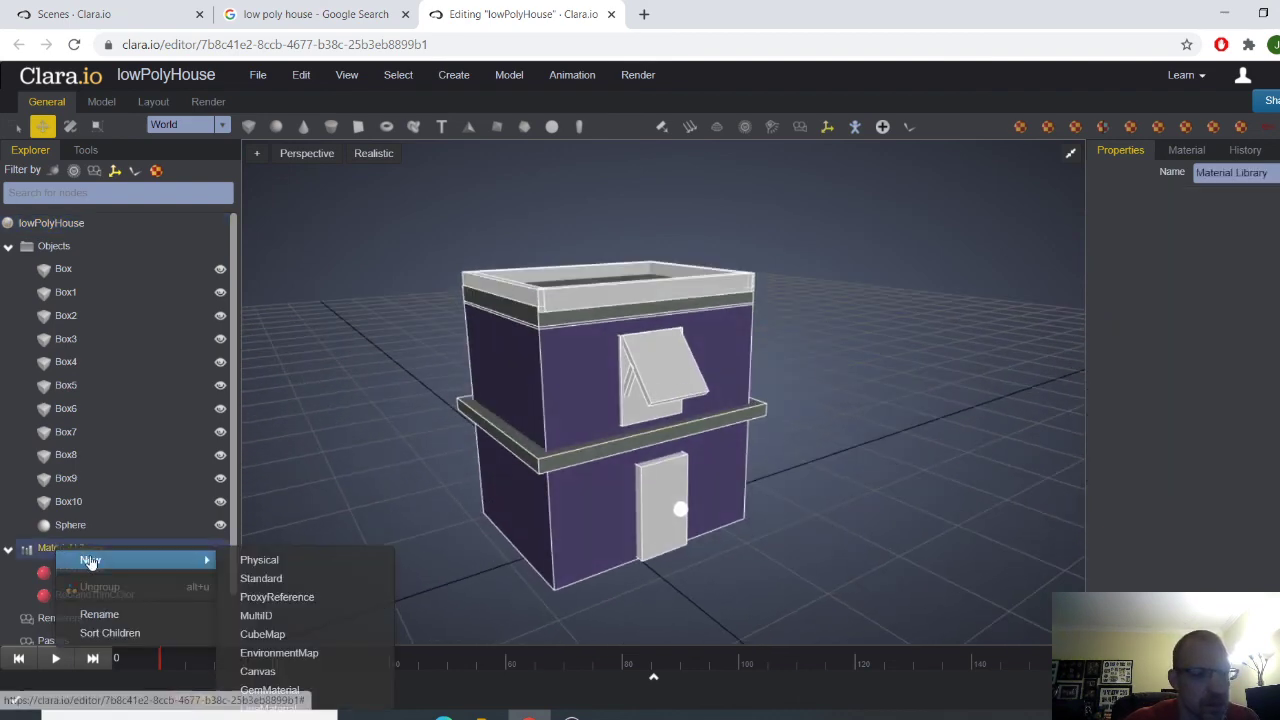
click(259, 560)
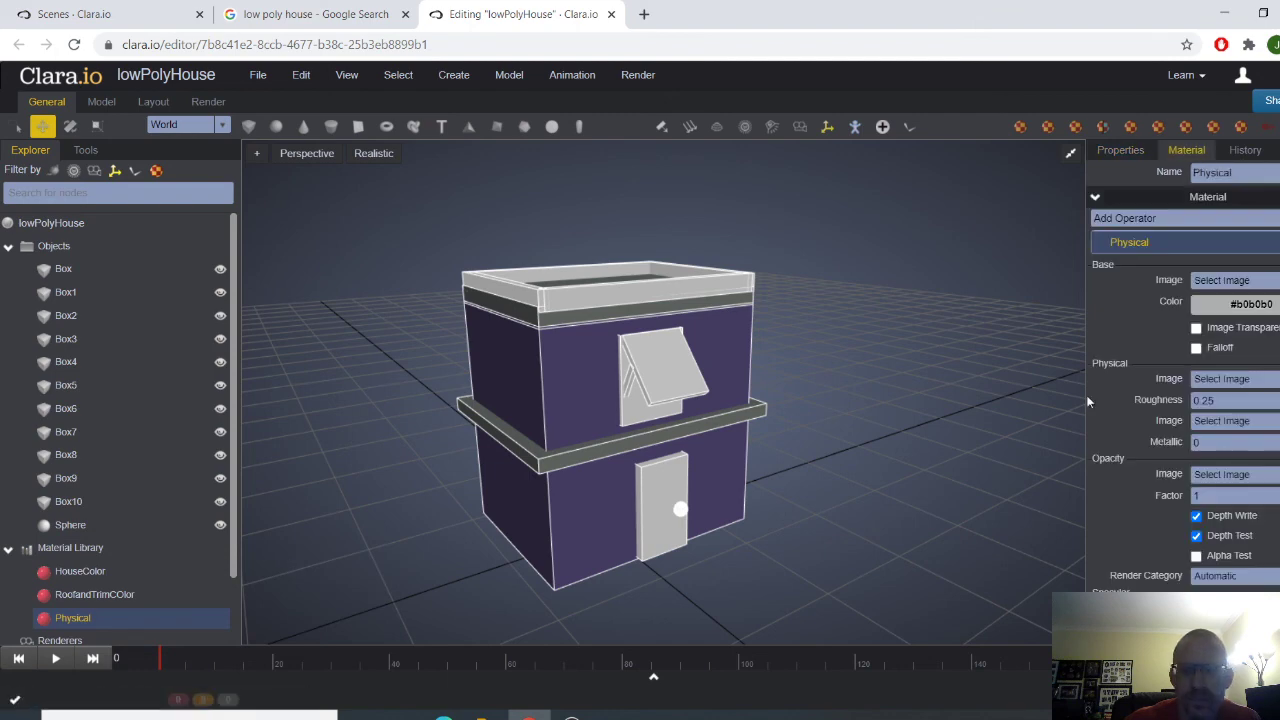
click(1220, 305)
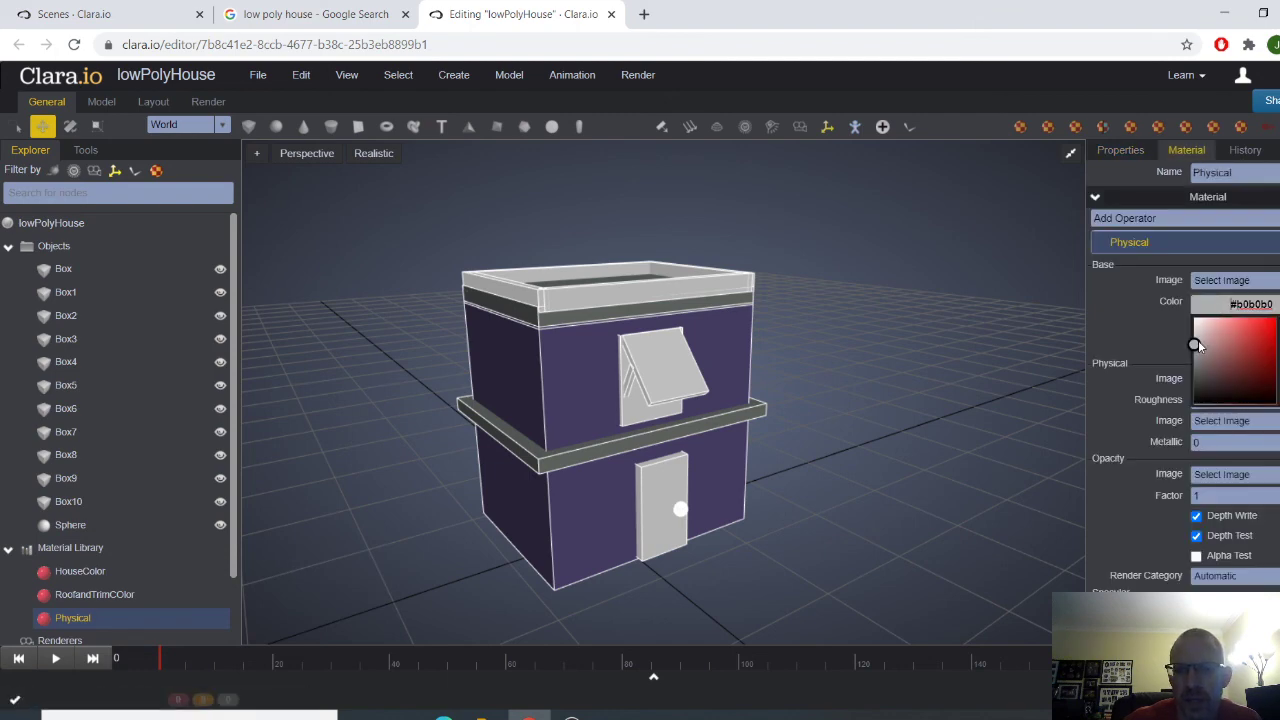
drag(1196, 344, 1192, 305)
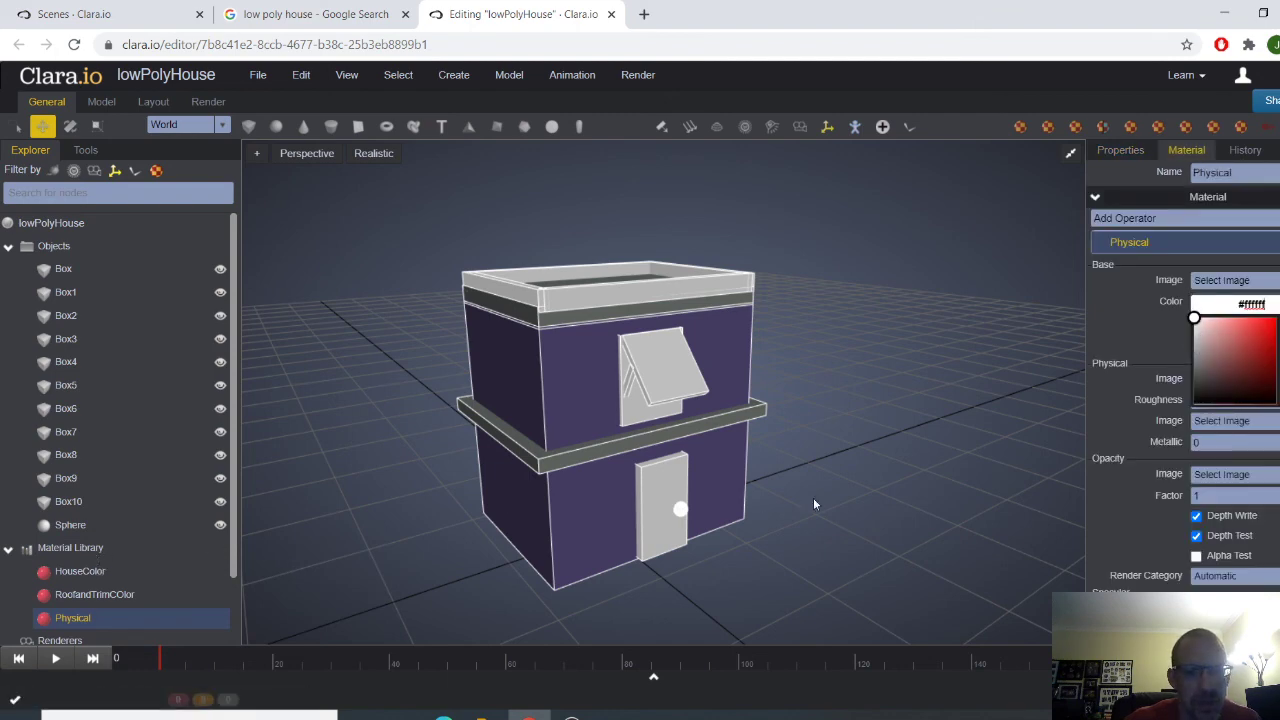
Step: Apply the white Physical material to the front roof rim piece and the mid-height ledge, and color the side rim piece
click(70, 622)
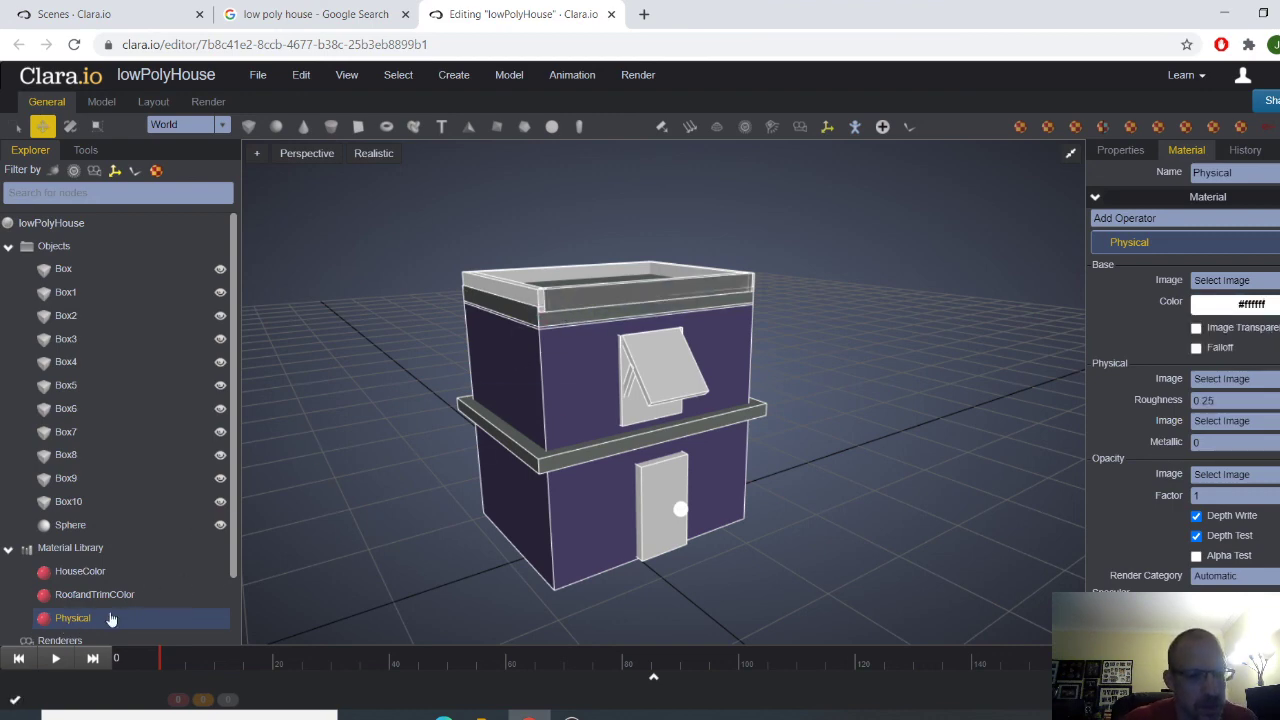
drag(89, 623, 627, 454)
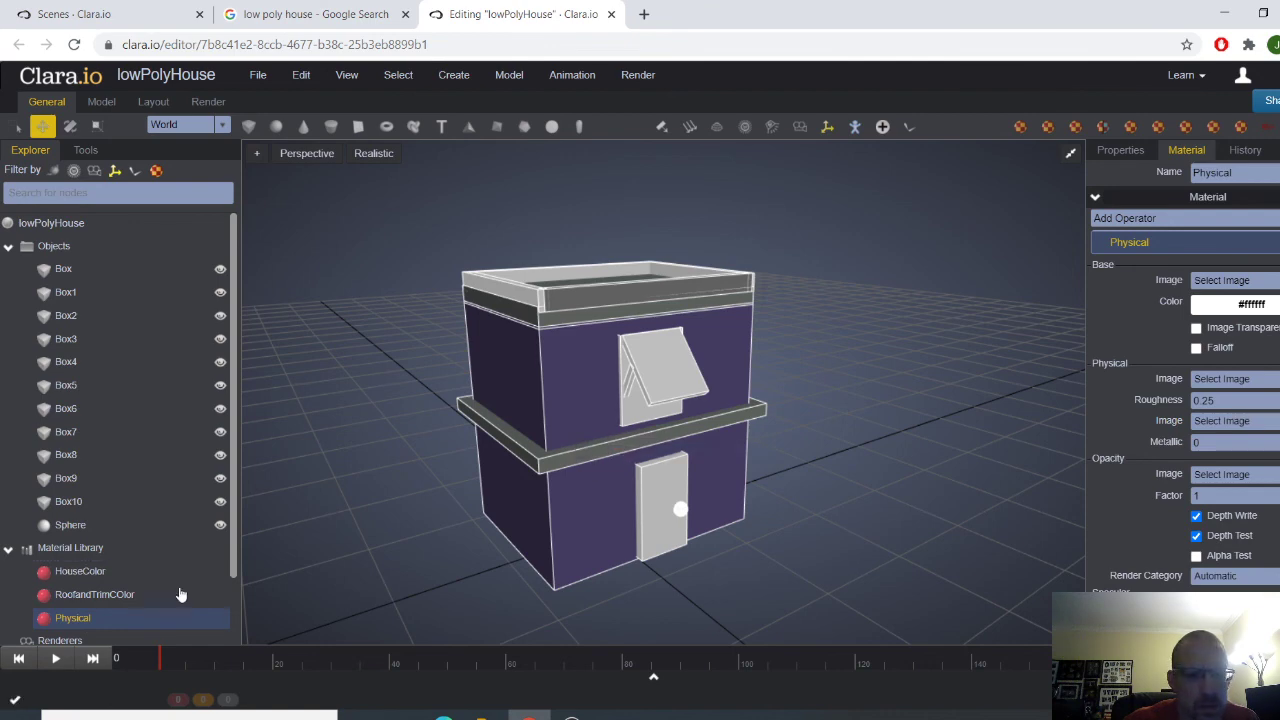
scroll(593, 521, up, 1)
click(450, 552)
drag(83, 618, 524, 286)
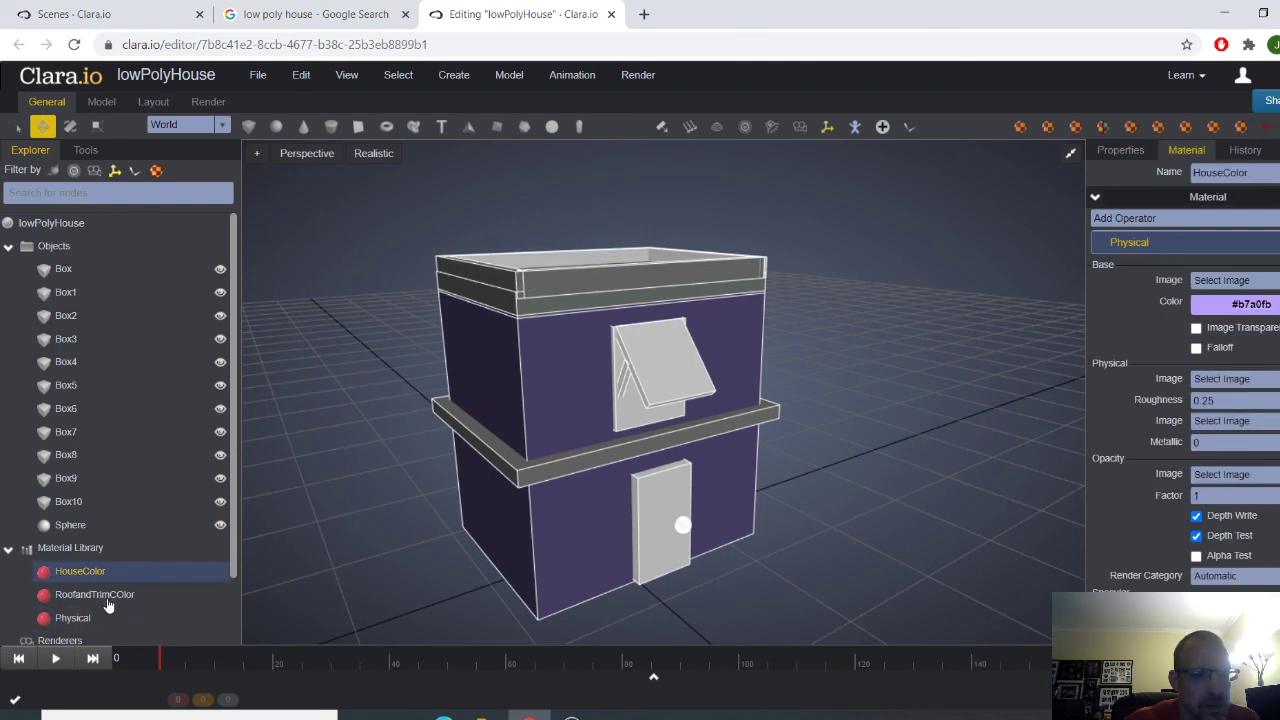
Step: Apply RoofandTrimCOlor to the front and remaining roof rim pieces, and set the Physical material's base color to white, #ffffff
drag(105, 594, 548, 286)
click(398, 471)
click(62, 626)
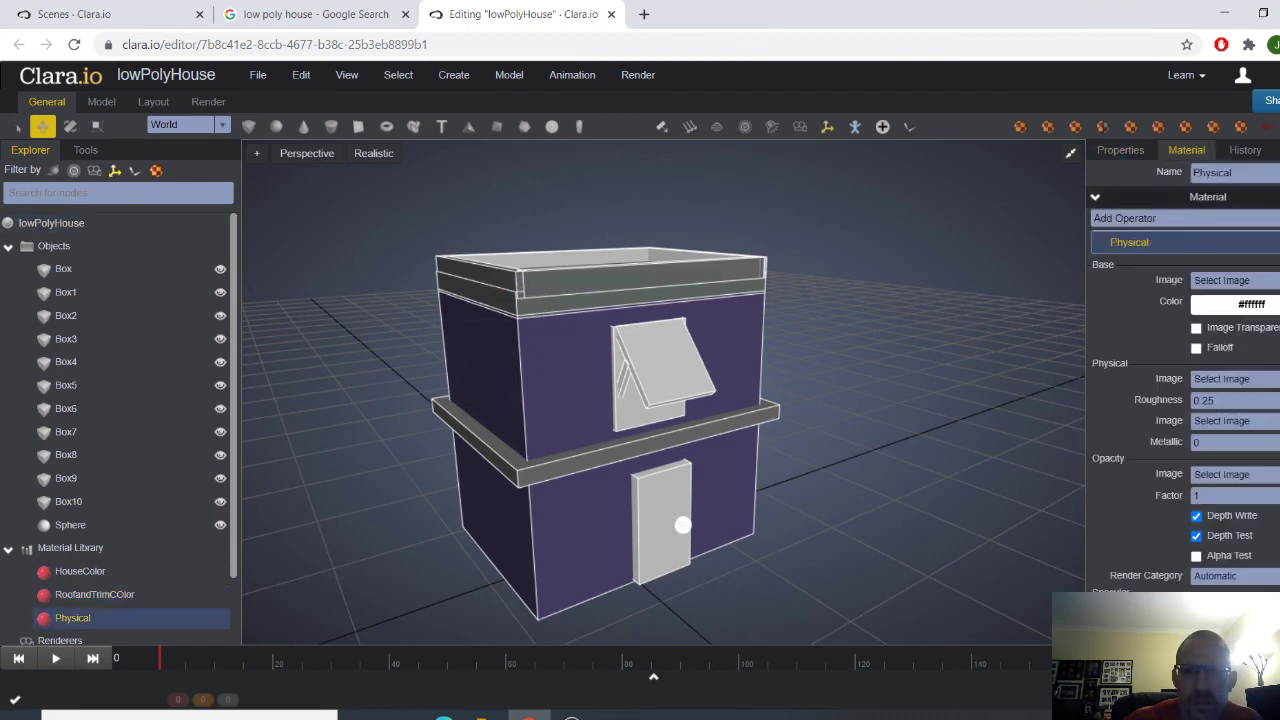
click(1226, 301)
mouse_move(1205, 327)
mouse_down()
mouse_move(1221, 361)
mouse_move(1179, 291)
mouse_move(1193, 317)
mouse_up()
drag(896, 446, 810, 380)
click(878, 478)
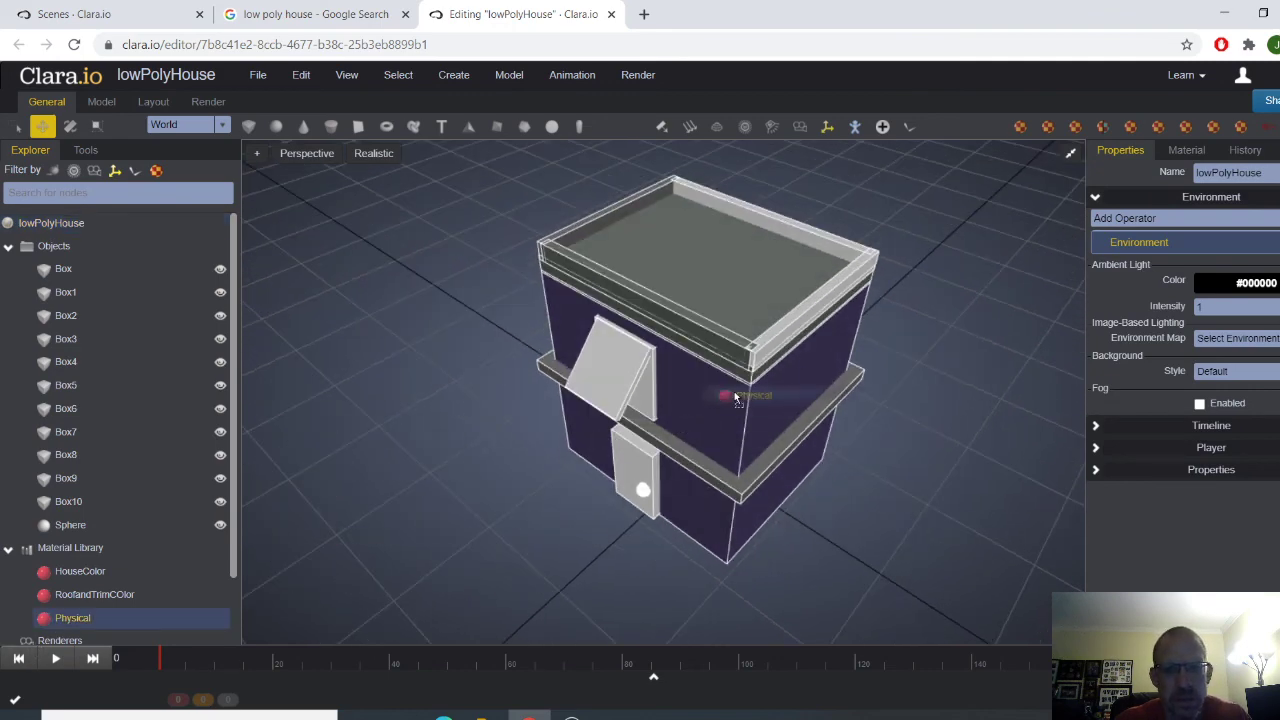
click(56, 621)
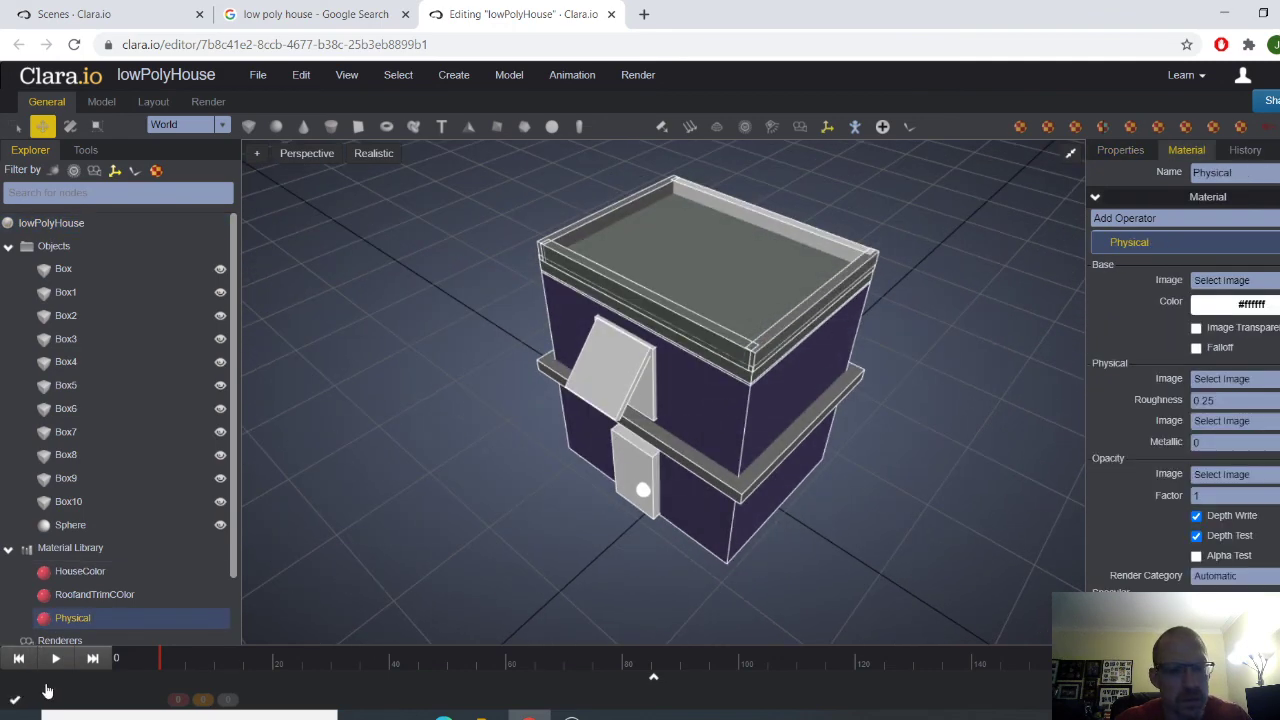
drag(76, 597, 822, 247)
Step: Apply the white Physical material to the tilted window sash and the window pane behind it
drag(409, 557, 484, 513)
drag(103, 628, 645, 360)
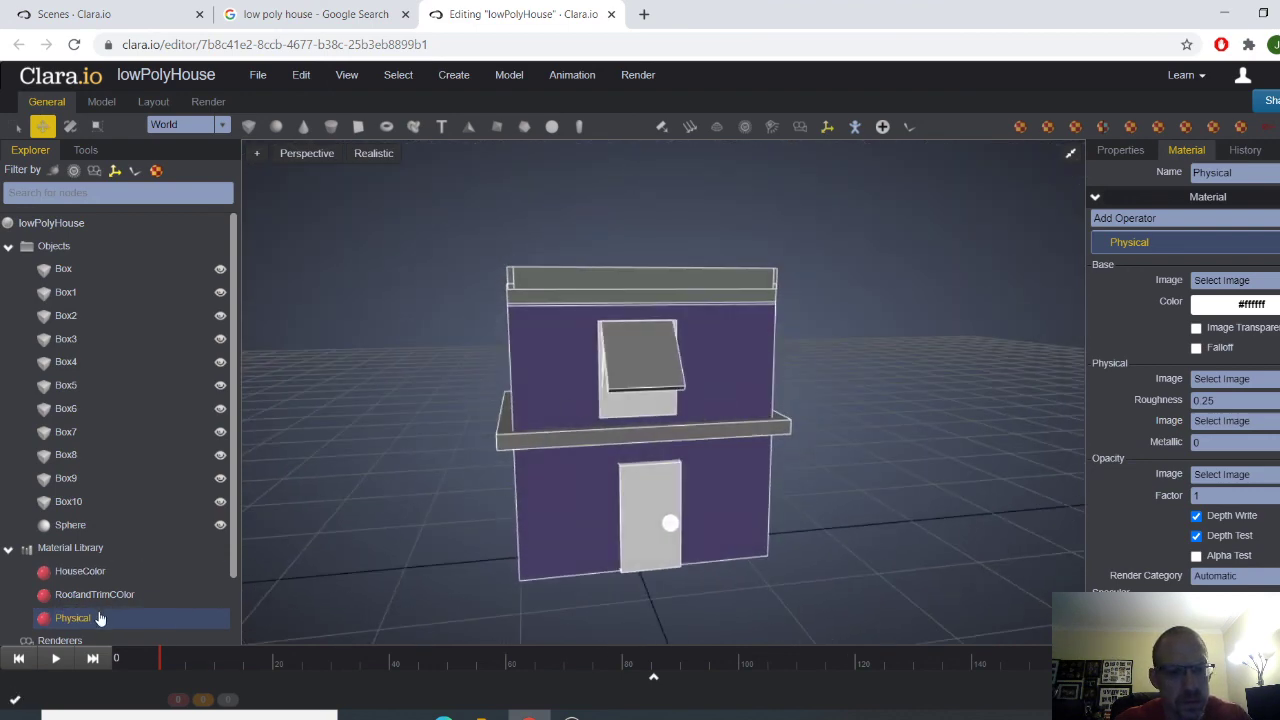
drag(98, 618, 676, 411)
click(911, 377)
drag(866, 411, 748, 463)
Step: Create a new Physical material with an opacity factor of 0.38 and apply it to the window pane, Box1
click(673, 415)
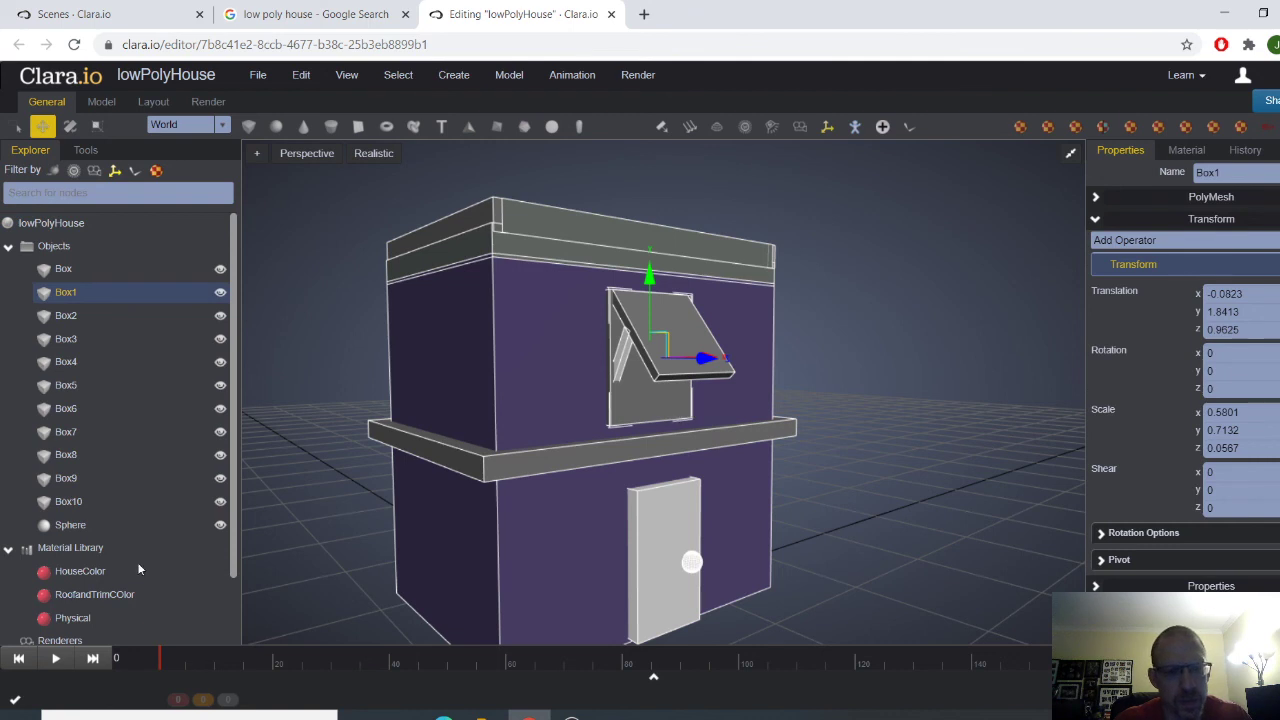
click(70, 548)
right_click(86, 549)
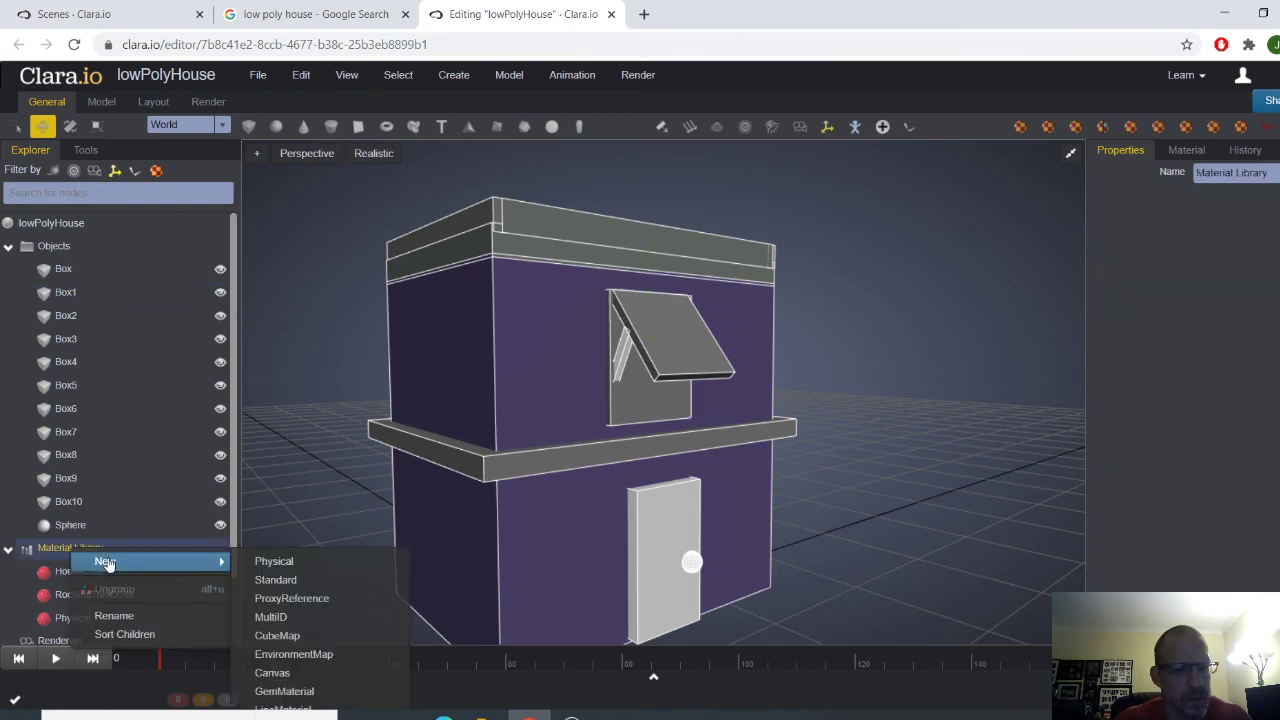
mouse_move(155, 563)
click(272, 563)
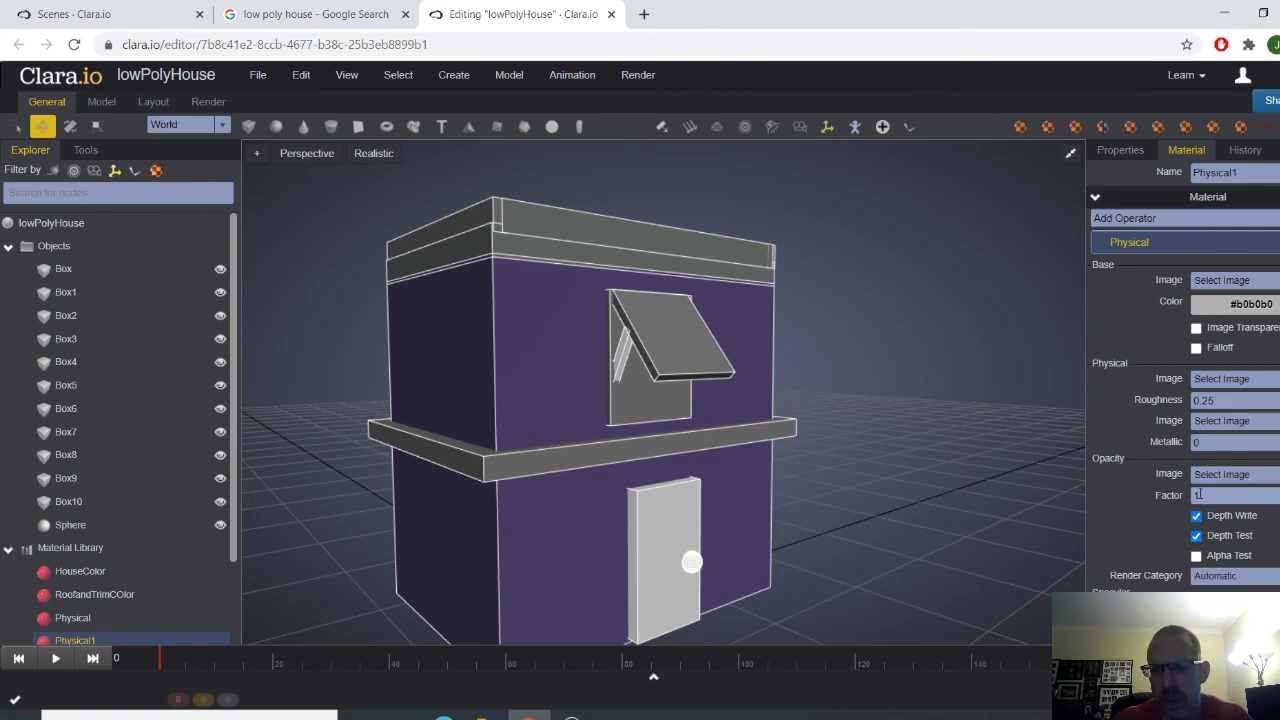
scroll(82, 585, down, 1)
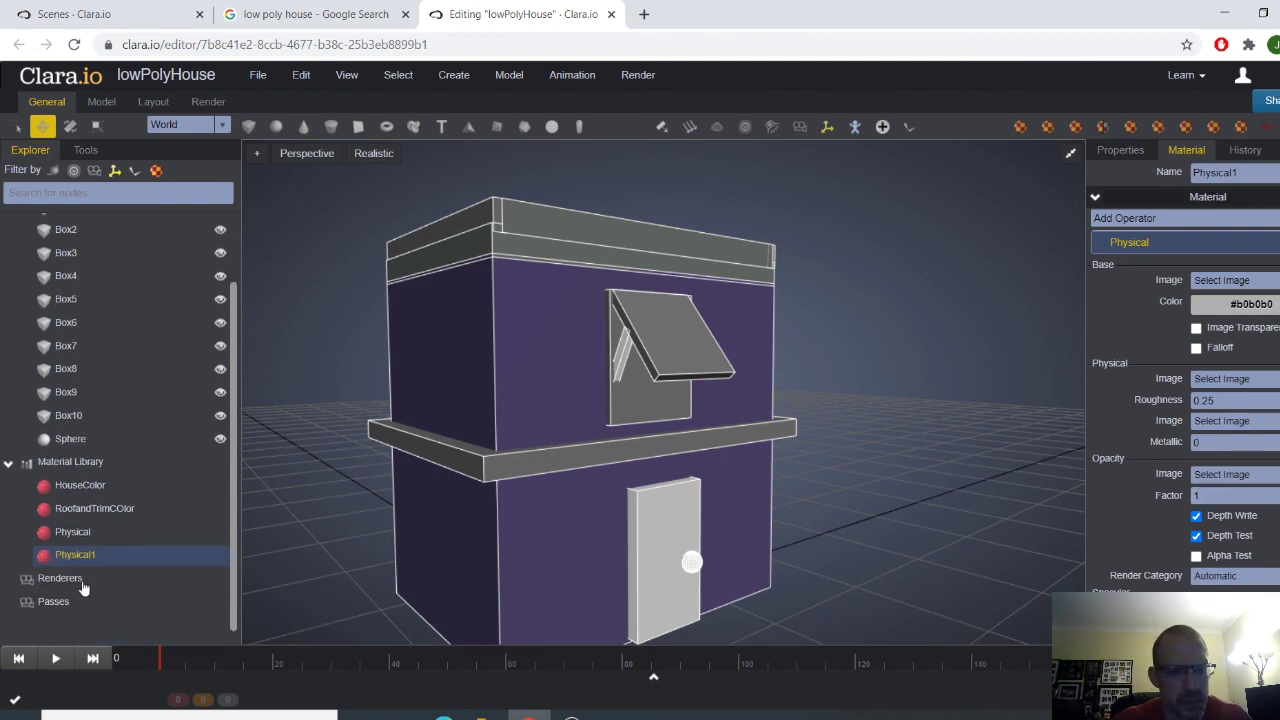
drag(85, 561, 655, 415)
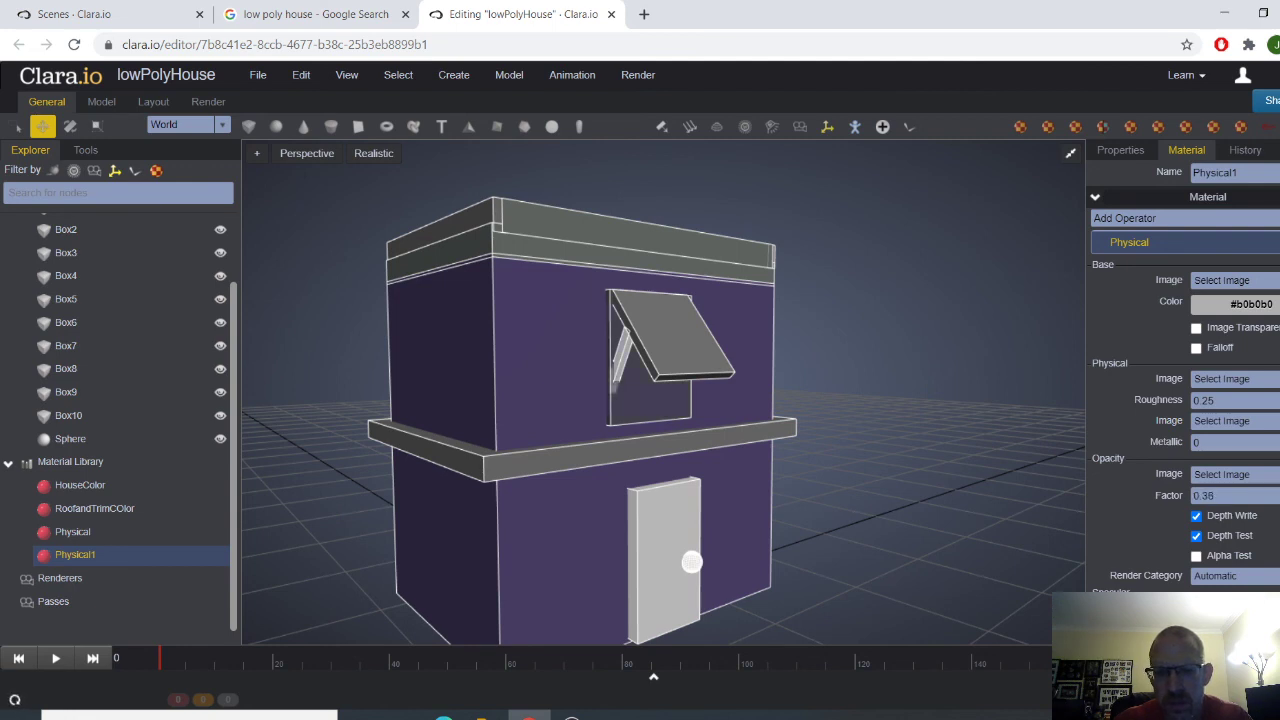
Step: Move the window pane, Box1, along Z to about 0.9587 so it fits against the front wall
drag(1040, 480, 915, 459)
click(945, 457)
mouse_move(830, 407)
mouse_down()
mouse_move(754, 387)
mouse_move(849, 394)
mouse_up()
click(650, 410)
drag(650, 410, 712, 422)
drag(696, 336, 878, 330)
drag(935, 409, 754, 338)
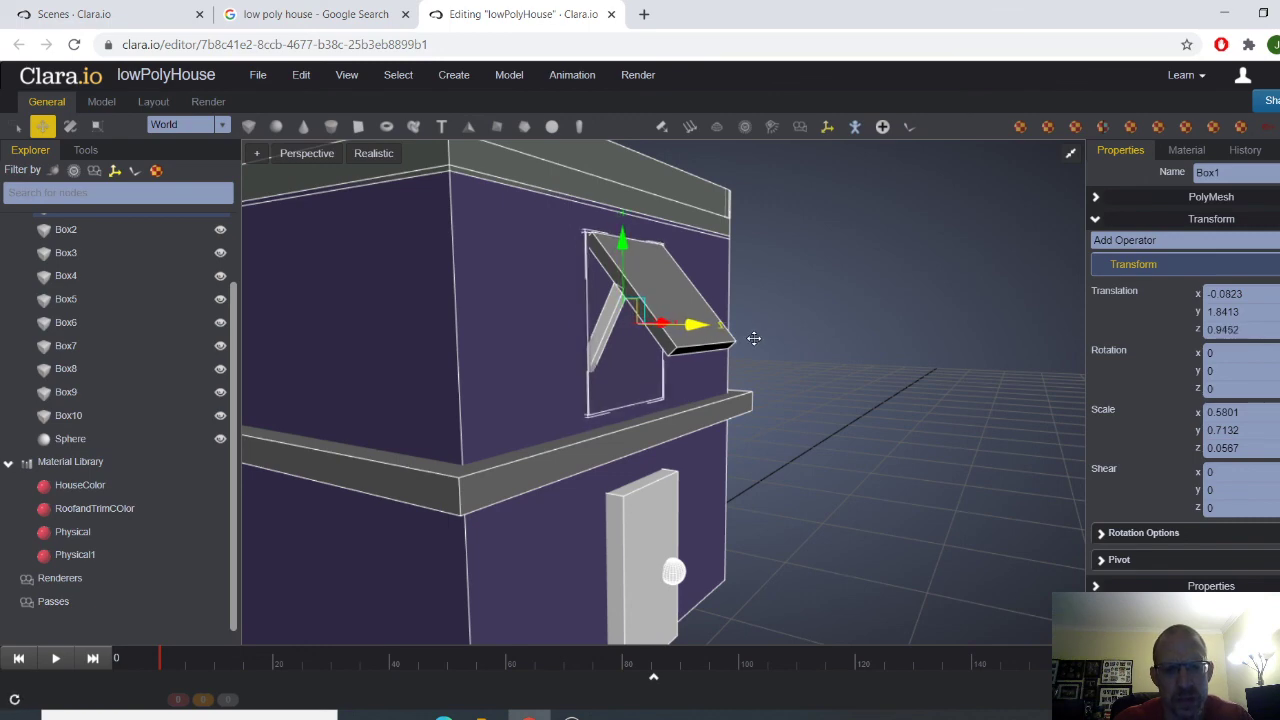
click(902, 391)
drag(880, 400, 889, 405)
click(615, 375)
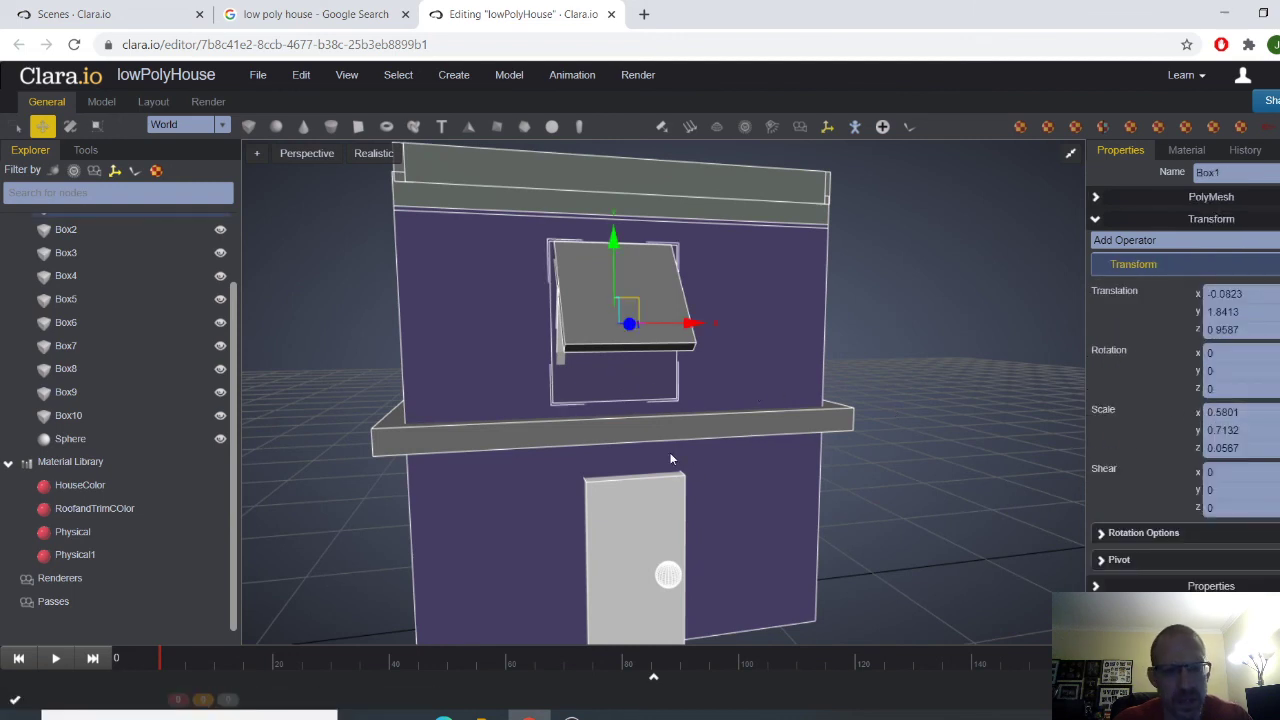
Step: Check the low poly house reference picture on the Google image search page
click(942, 444)
right_drag(942, 444, 780, 450)
click(361, 10)
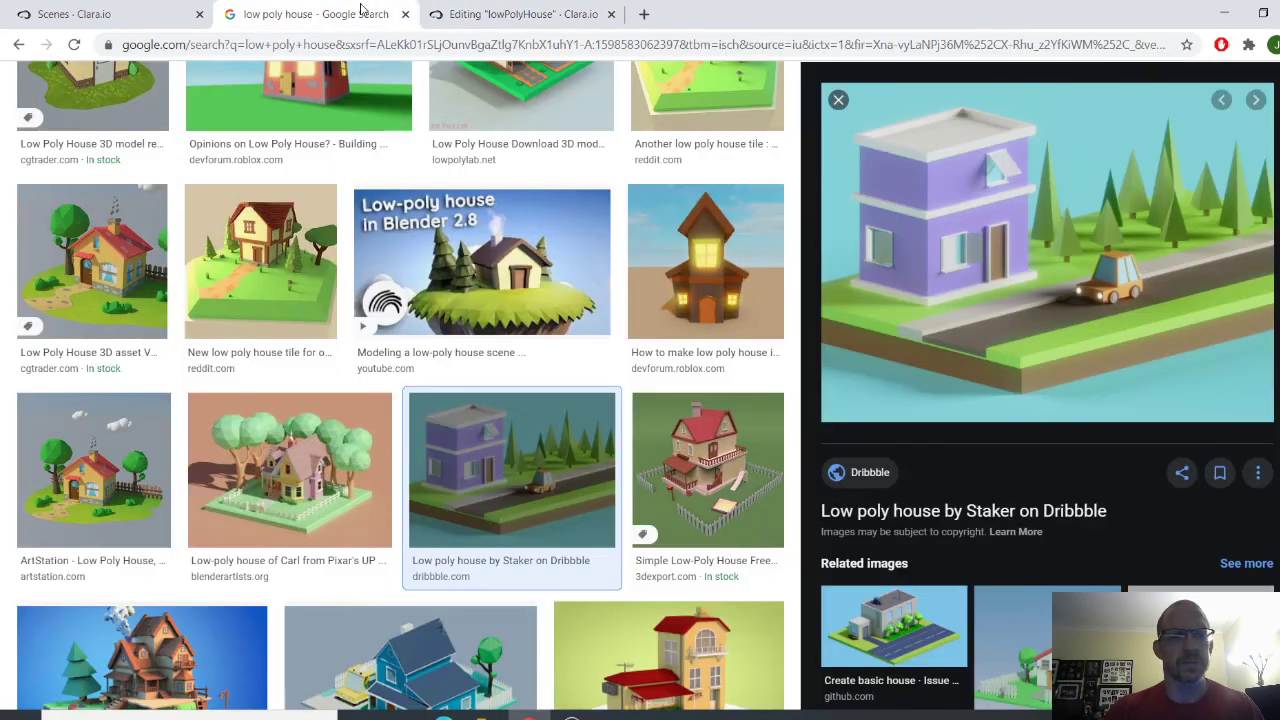
click(483, 16)
right_drag(680, 430, 669, 371)
click(575, 267)
click(581, 278)
shift+click(672, 376)
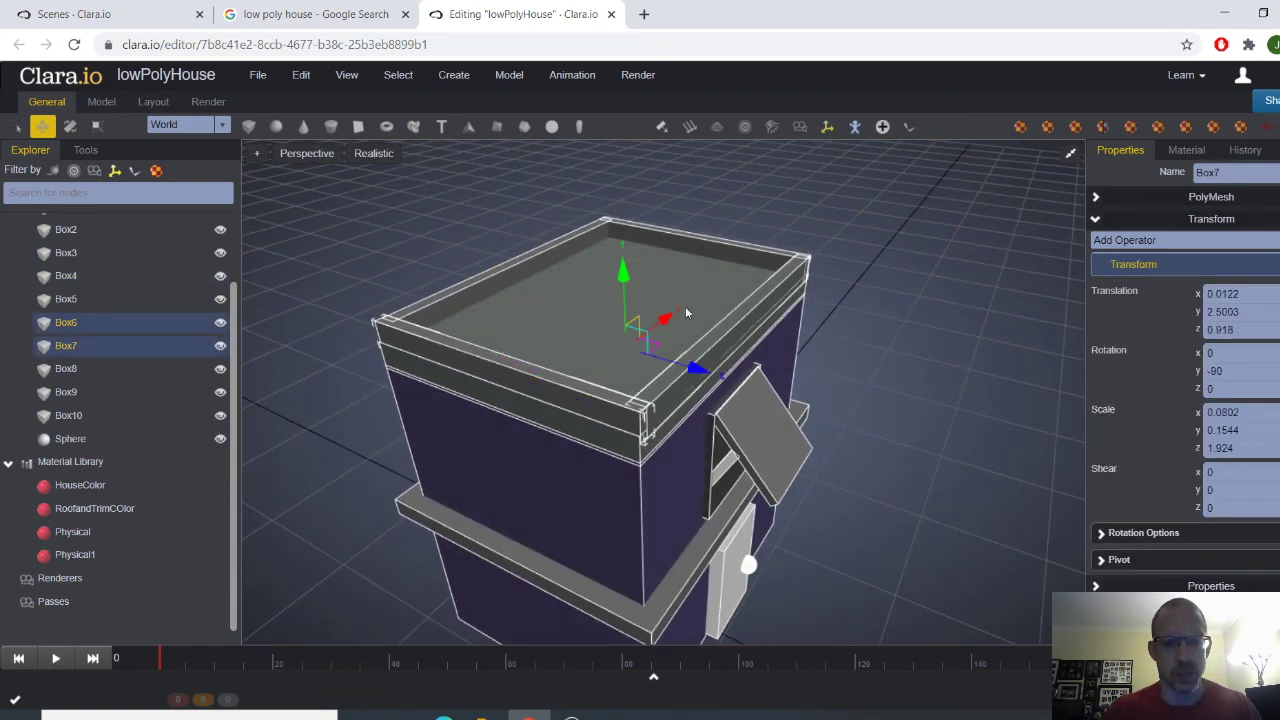
shift+click(630, 295)
shift+click(587, 299)
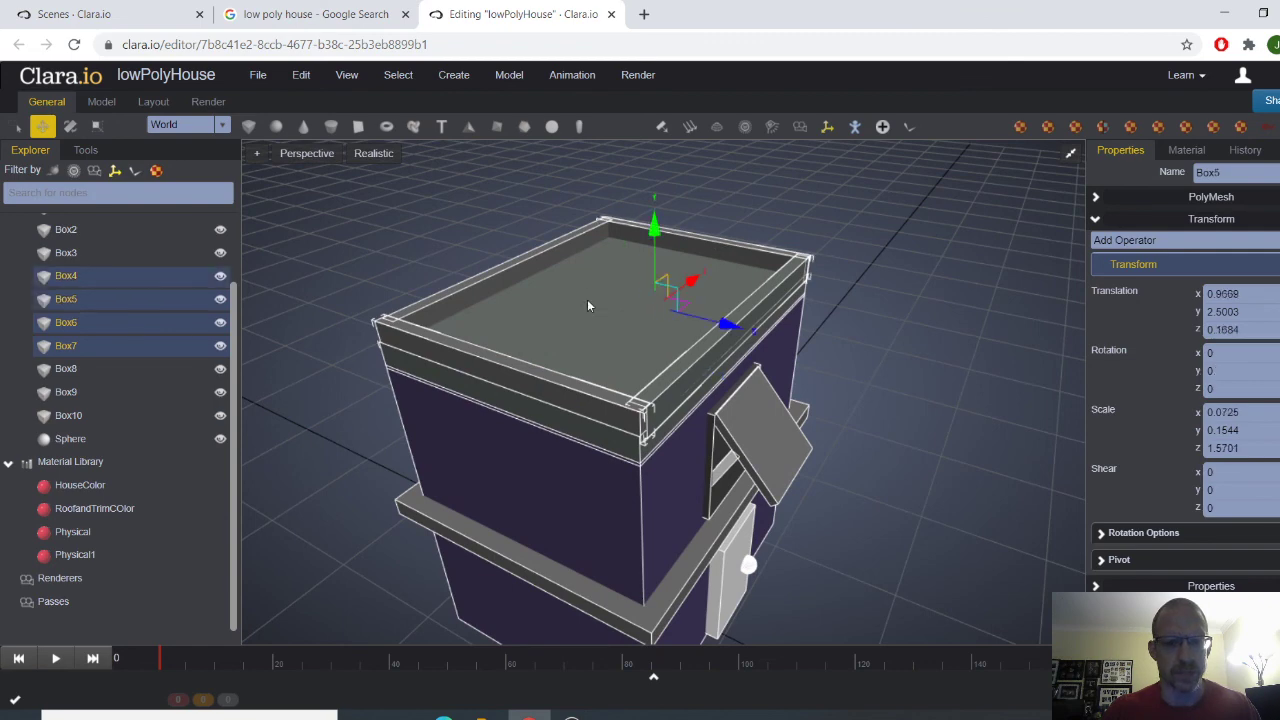
shift+click(501, 276)
right_drag(501, 276, 498, 402)
click(950, 322)
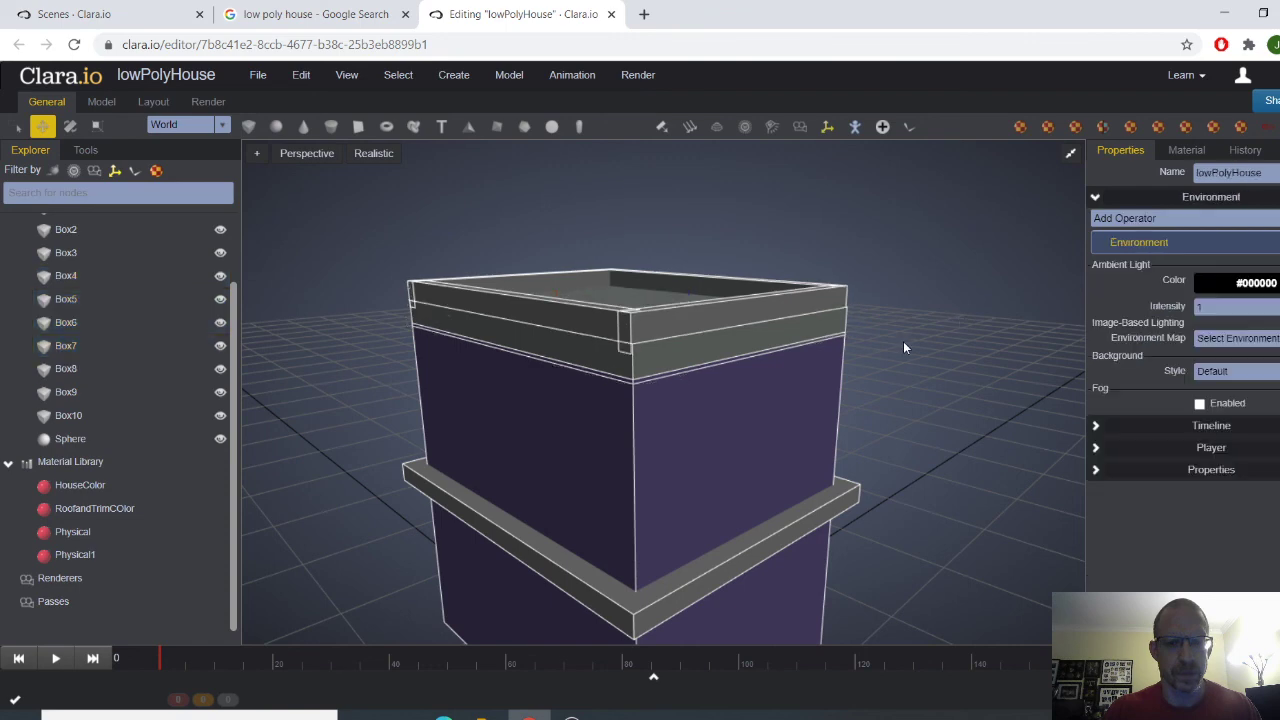
Step: Group the roof slab and its four rim pieces, Box4 to Box8, under a Null
right_drag(903, 341, 708, 350)
click(708, 350)
right_drag(566, 335, 452, 389)
shift+click(452, 390)
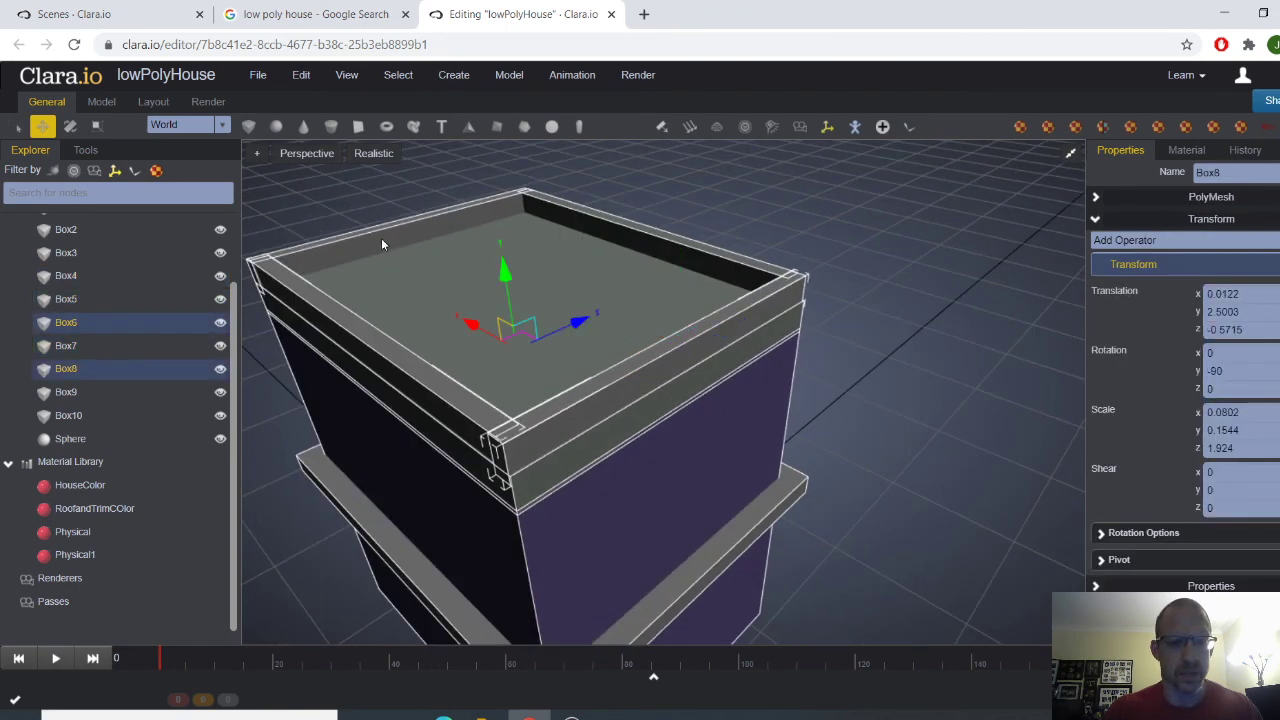
shift+click(612, 249)
shift+click(655, 244)
shift+click(632, 270)
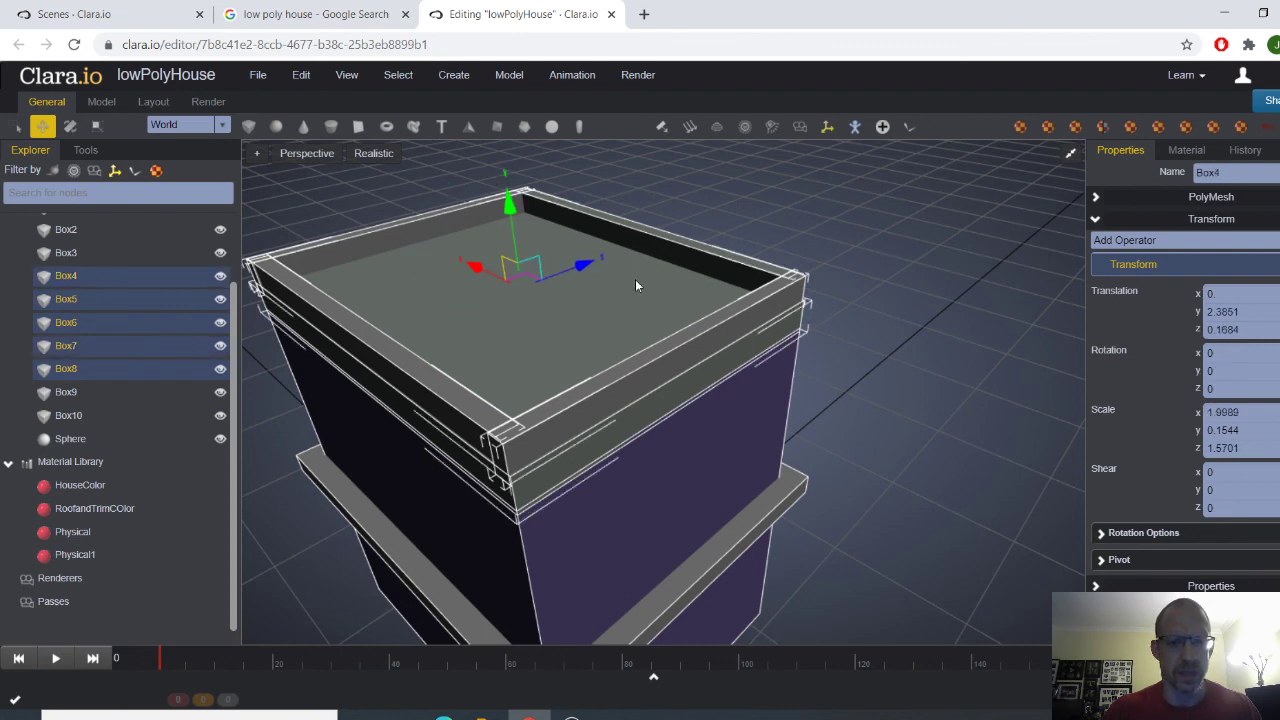
click(300, 76)
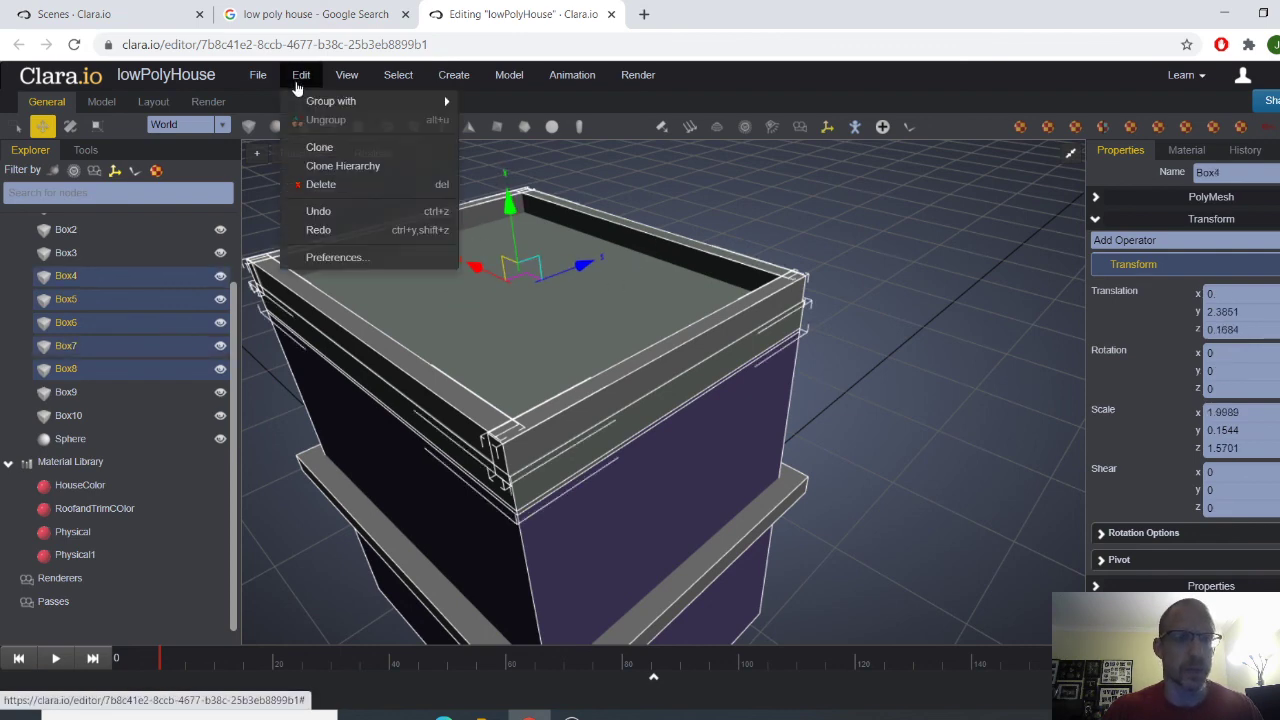
mouse_move(314, 108)
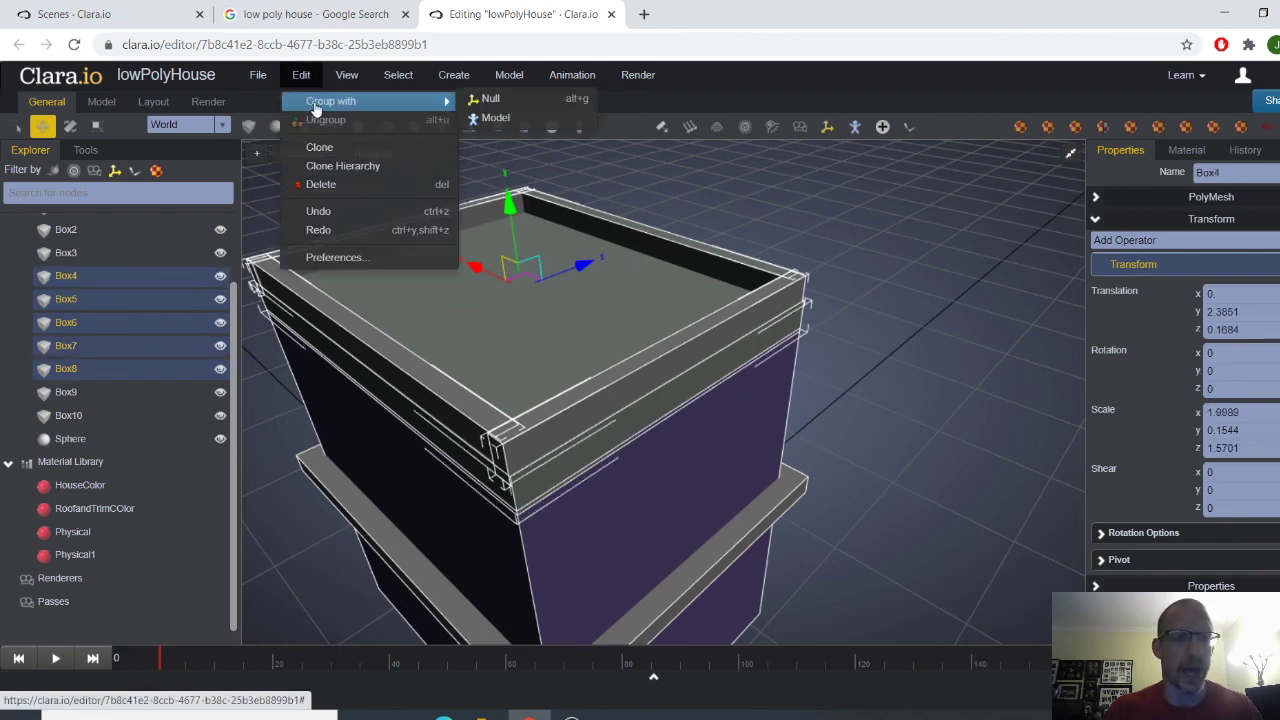
click(490, 101)
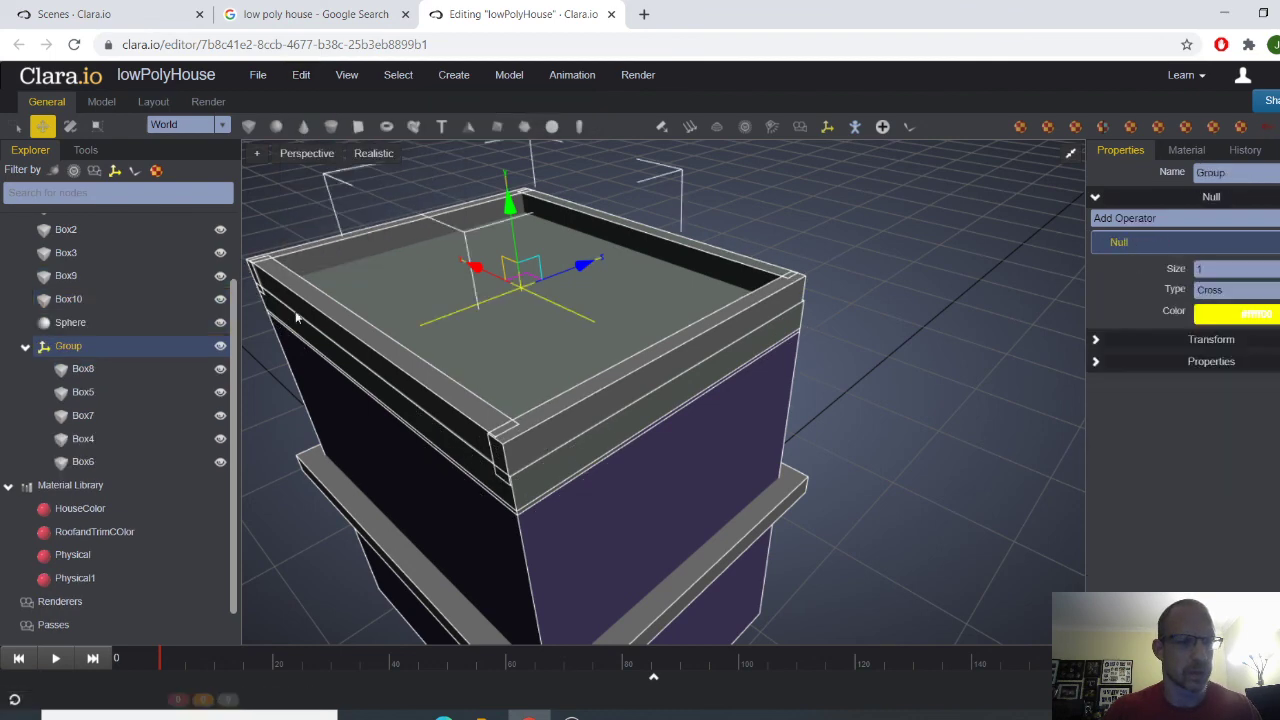
Step: Clone the roof group with its hierarchy and move the copy beside the house to about X -2.3452, Y 2.2307
click(83, 348)
scroll(717, 341, down, 1)
click(300, 76)
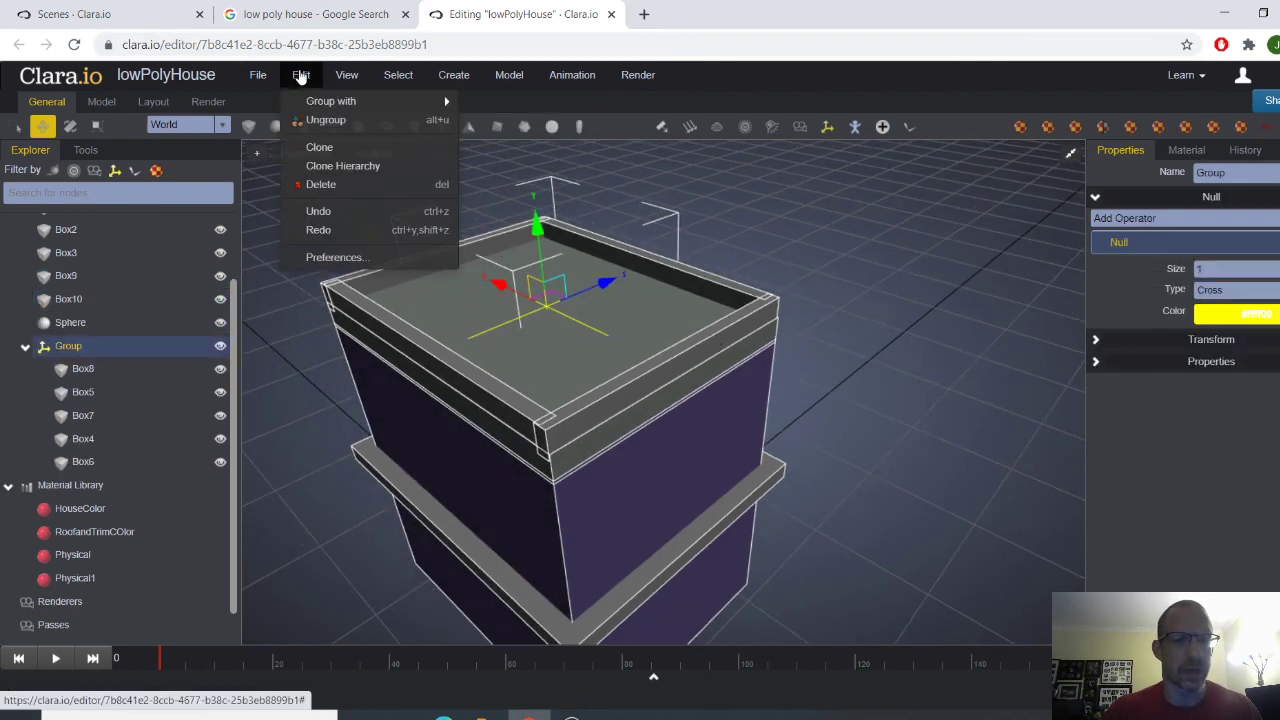
click(336, 167)
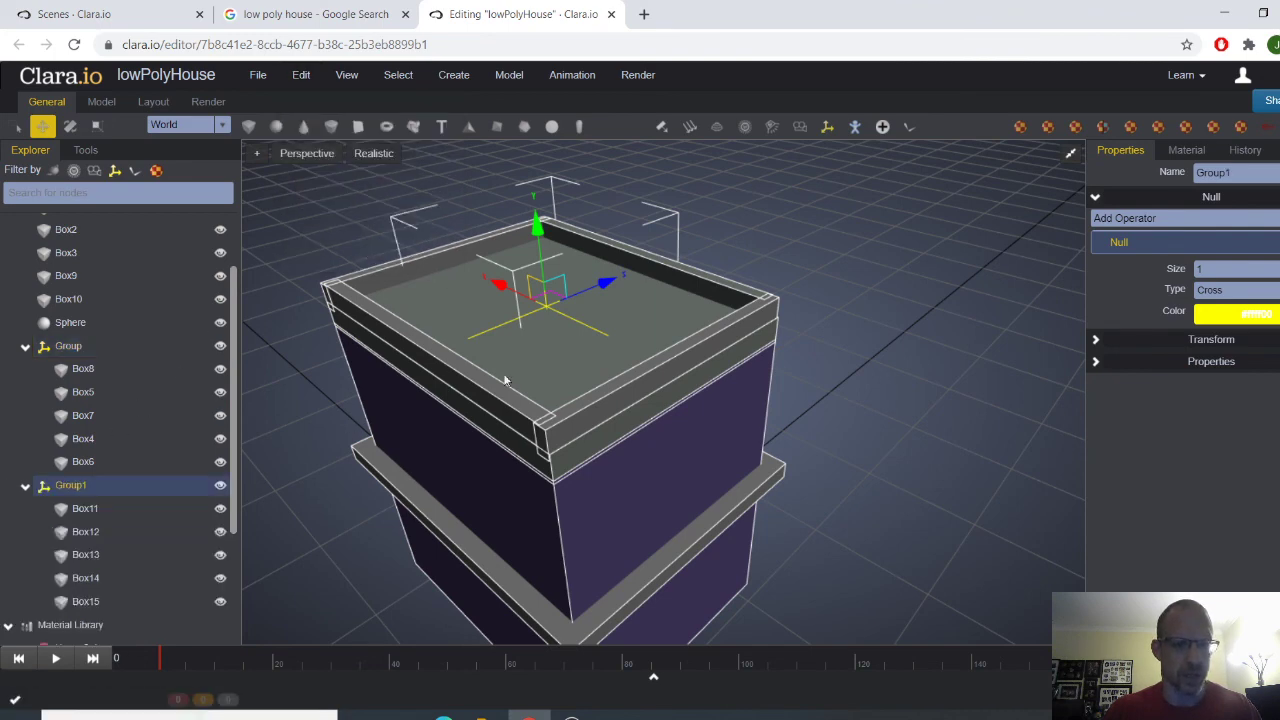
drag(536, 238, 546, 280)
middle_drag(608, 336, 577, 309)
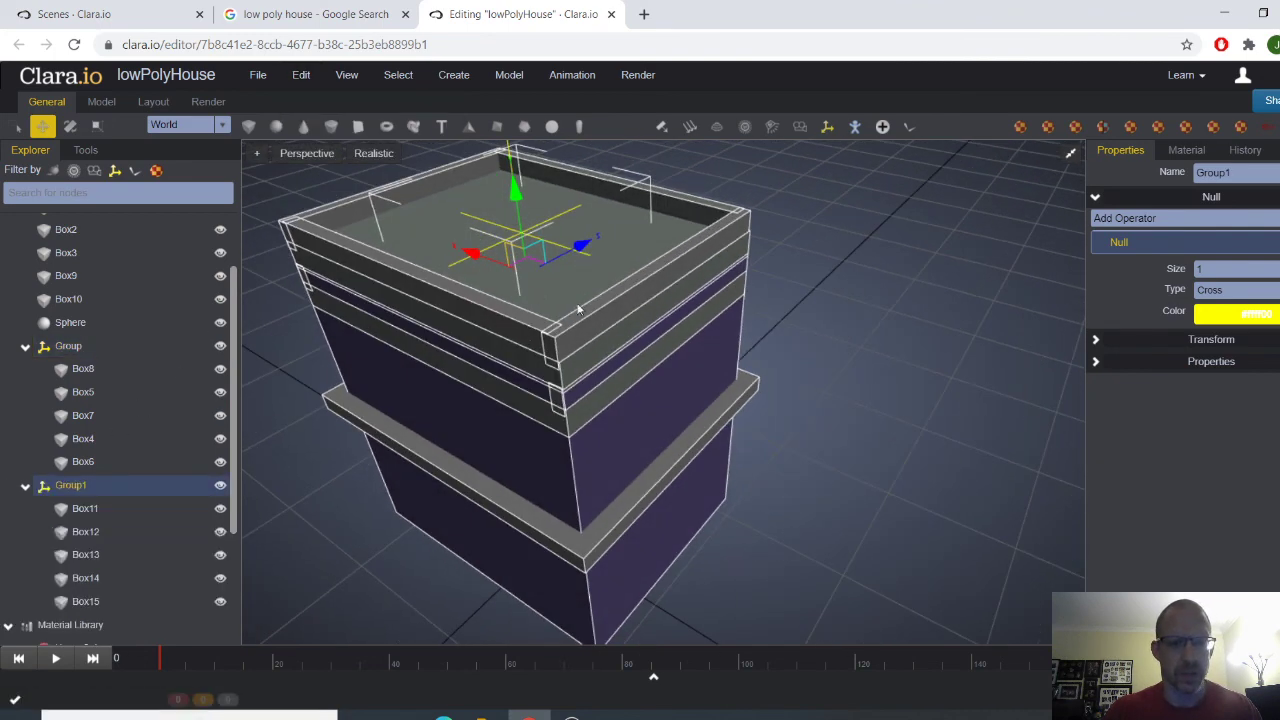
drag(481, 256, 846, 415)
middle_drag(846, 415, 571, 294)
mouse_move(570, 291)
right_down()
mouse_move(624, 307)
mouse_move(643, 350)
right_up()
Step: Rotate the copied roof group, Group1, freehand until it stands roughly upright
key(e)
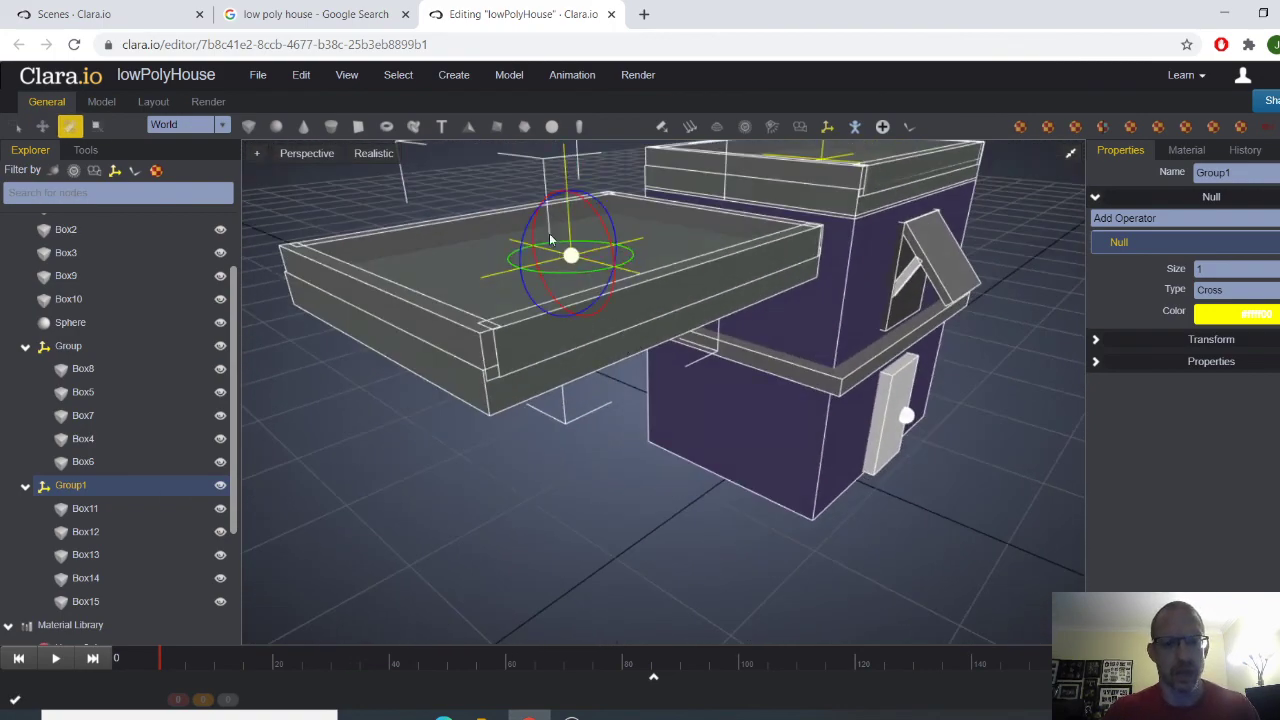
right_drag(553, 317, 606, 374)
drag(551, 220, 557, 305)
middle_drag(557, 305, 562, 378)
right_drag(632, 408, 572, 424)
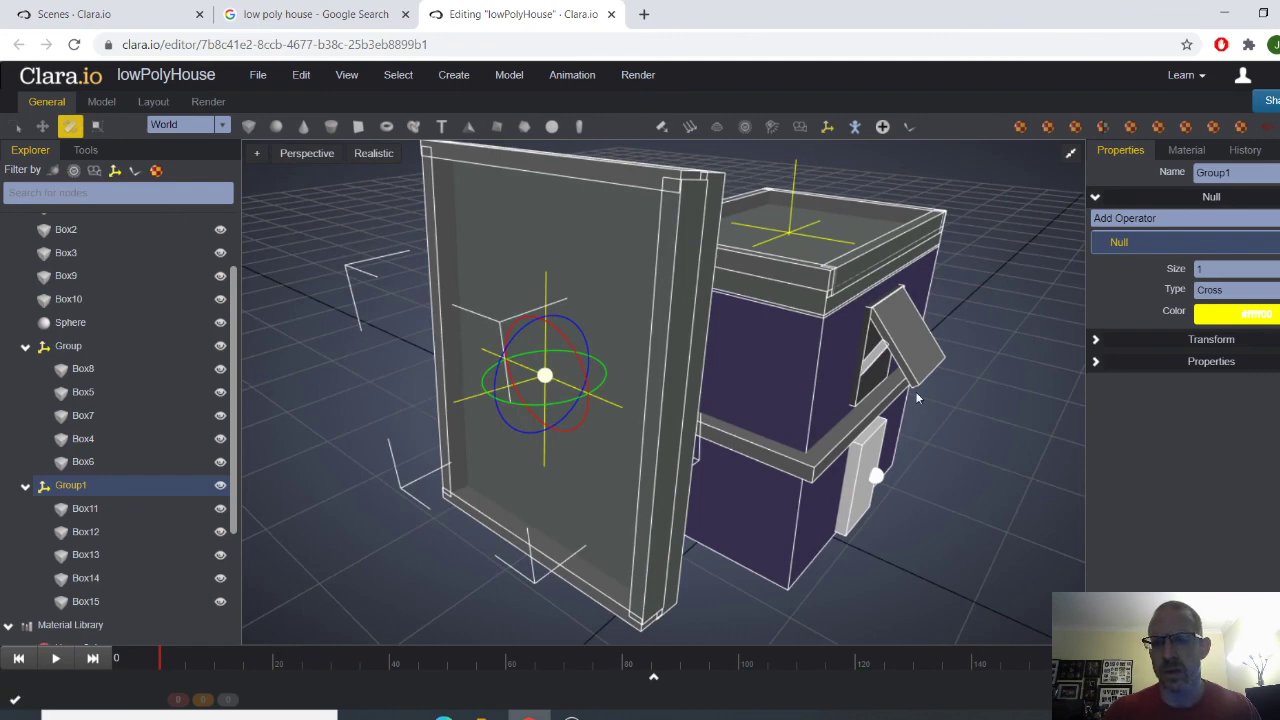
drag(528, 405, 588, 398)
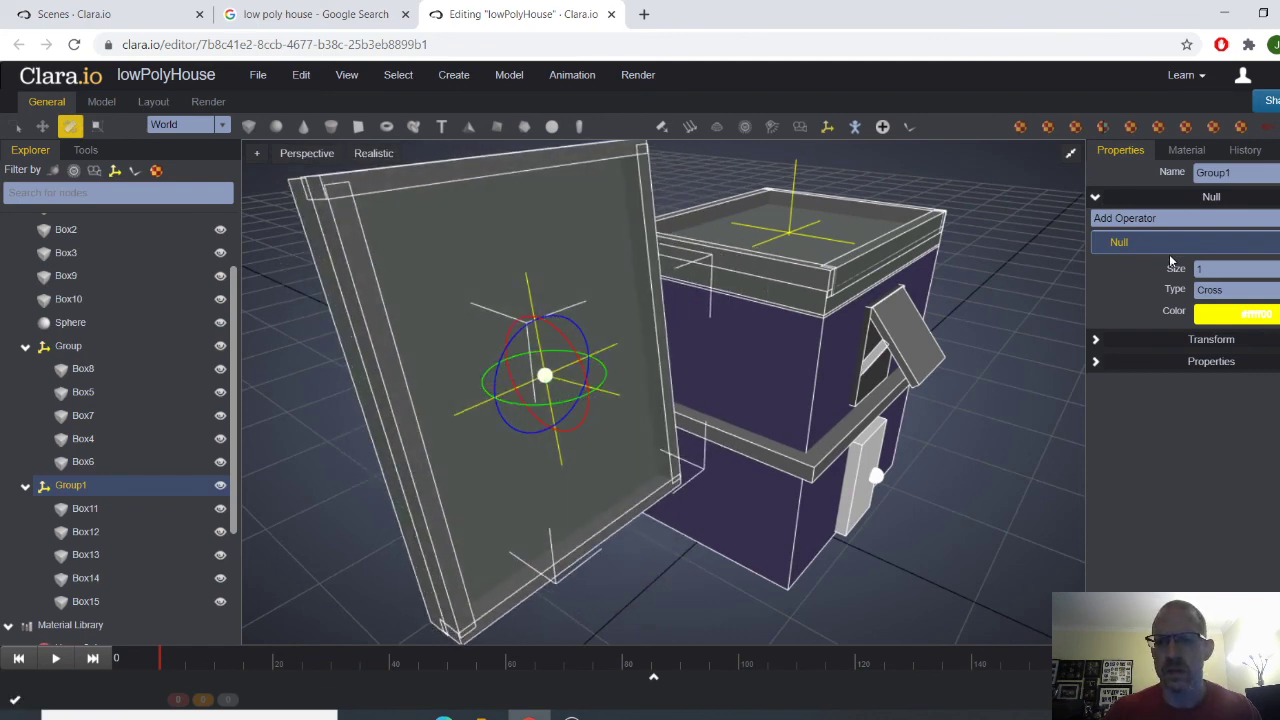
Step: Set the rotation of Group1 to 90 on X, 0 on Y and 90 on Z
click(1096, 340)
click(1268, 355)
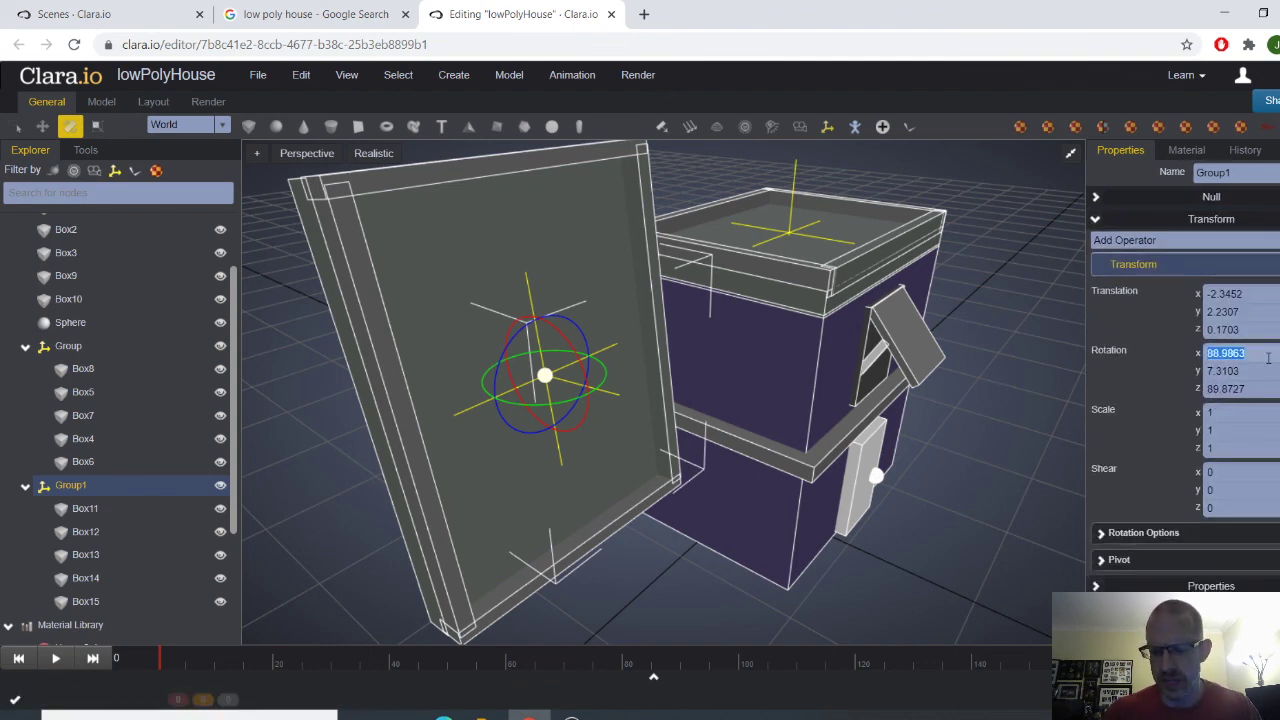
key(Return)
click(1252, 370)
text(0)
key(Return)
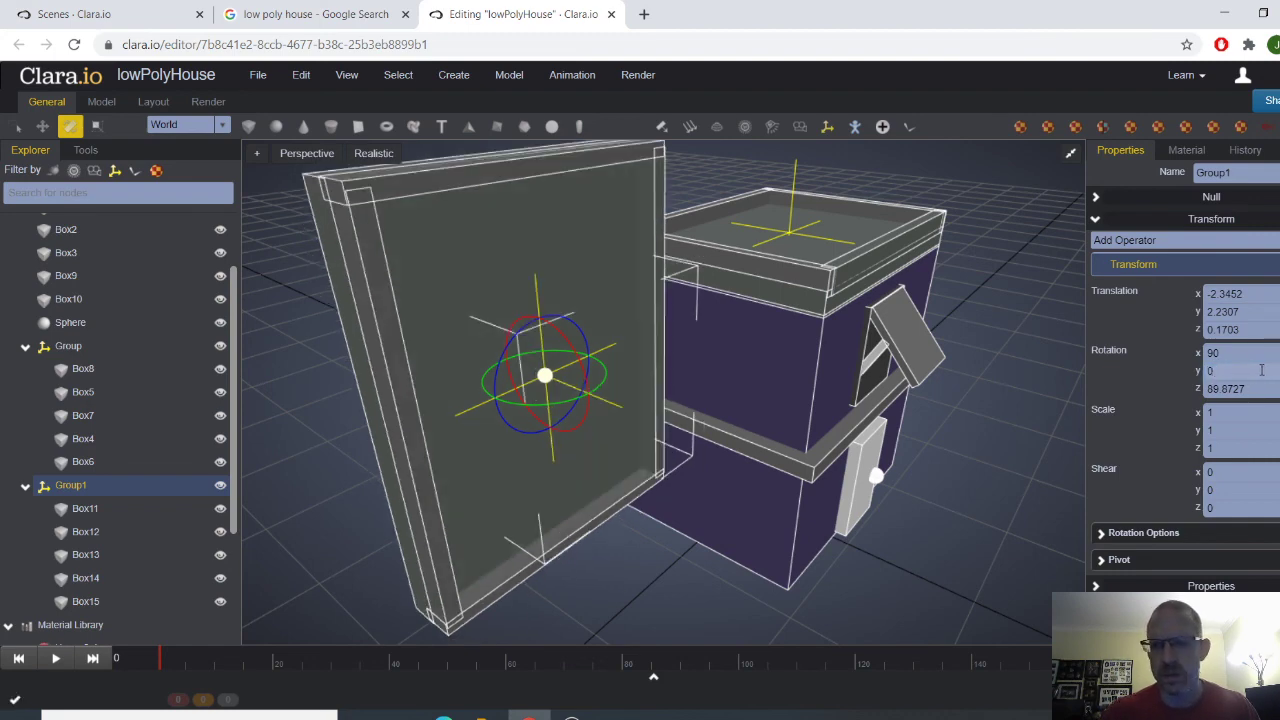
double_click(1264, 389)
text(90)
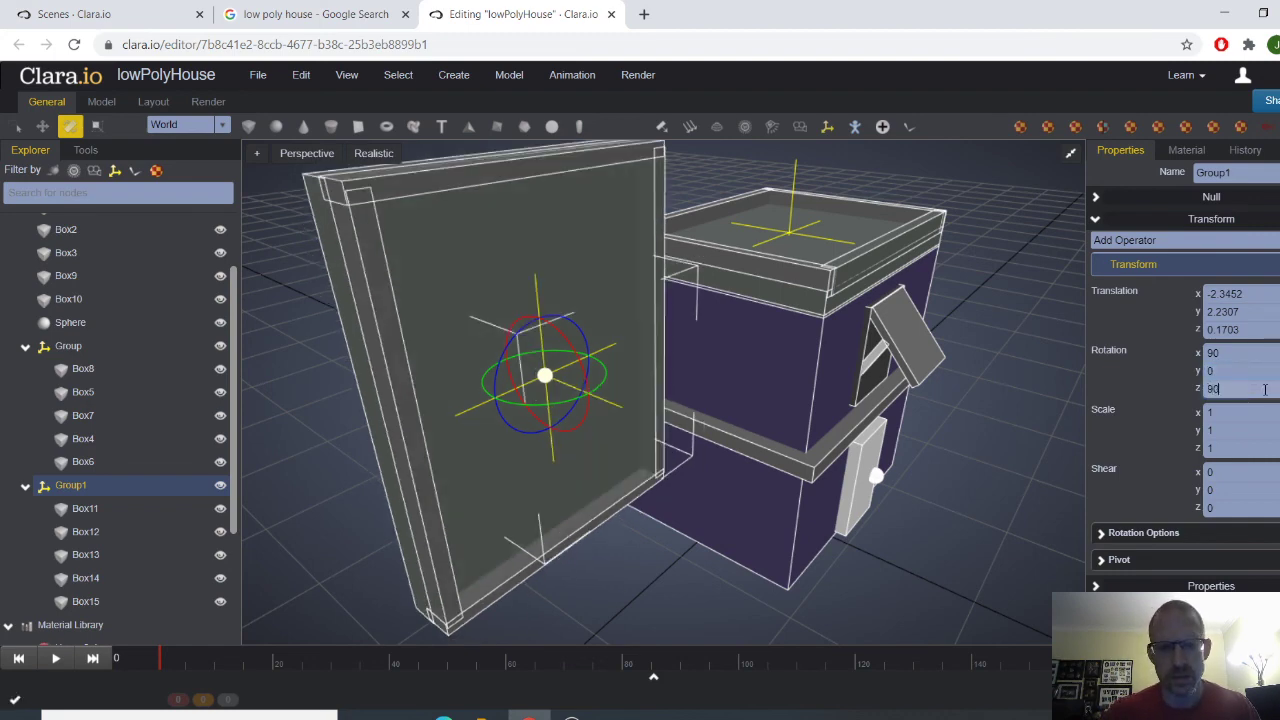
key(Return)
Step: Scale Group1 down uniformly to about 0.2536 to make a small window
scroll(847, 557, down, 3)
drag(847, 557, 810, 523)
key(r)
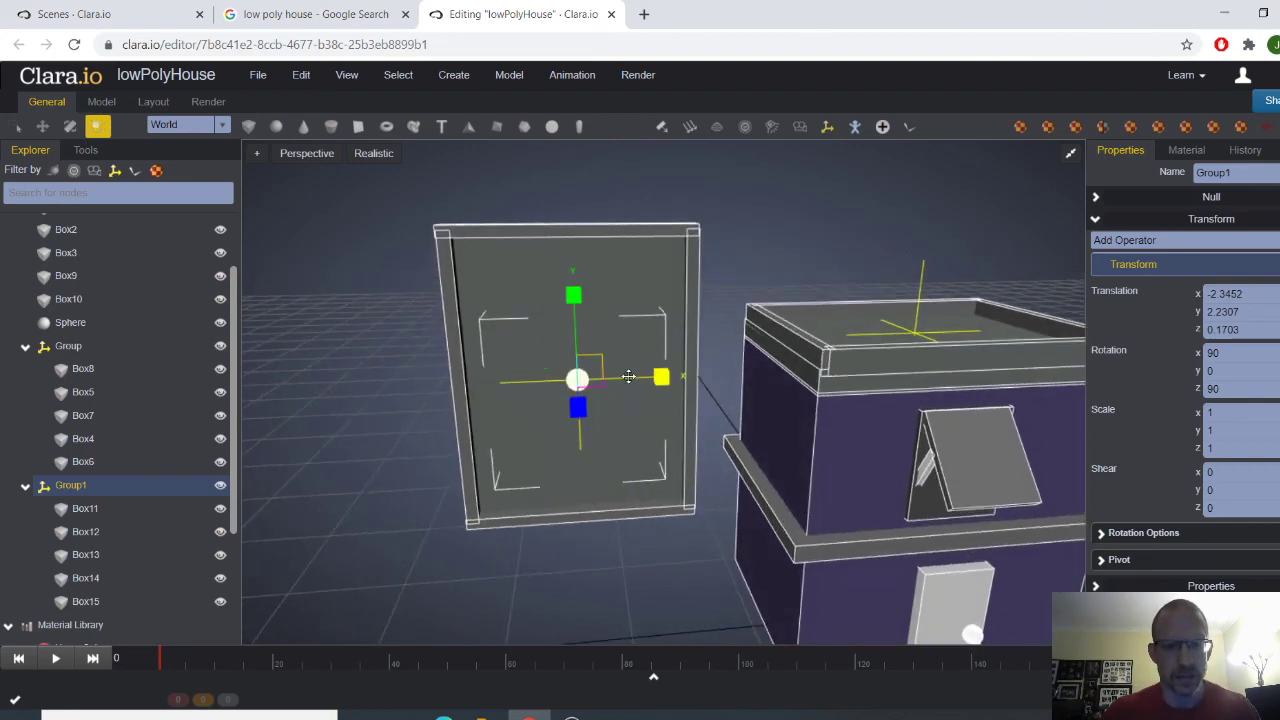
drag(585, 377, 489, 374)
scroll(622, 444, up, 3)
drag(622, 444, 714, 447)
Step: Move Group1 onto the front wall beside the door, at about X -0.7009, Y 0.8676, Z 1.0051
key(w)
drag(557, 295, 554, 448)
drag(686, 458, 575, 495)
right_drag(678, 539, 599, 394)
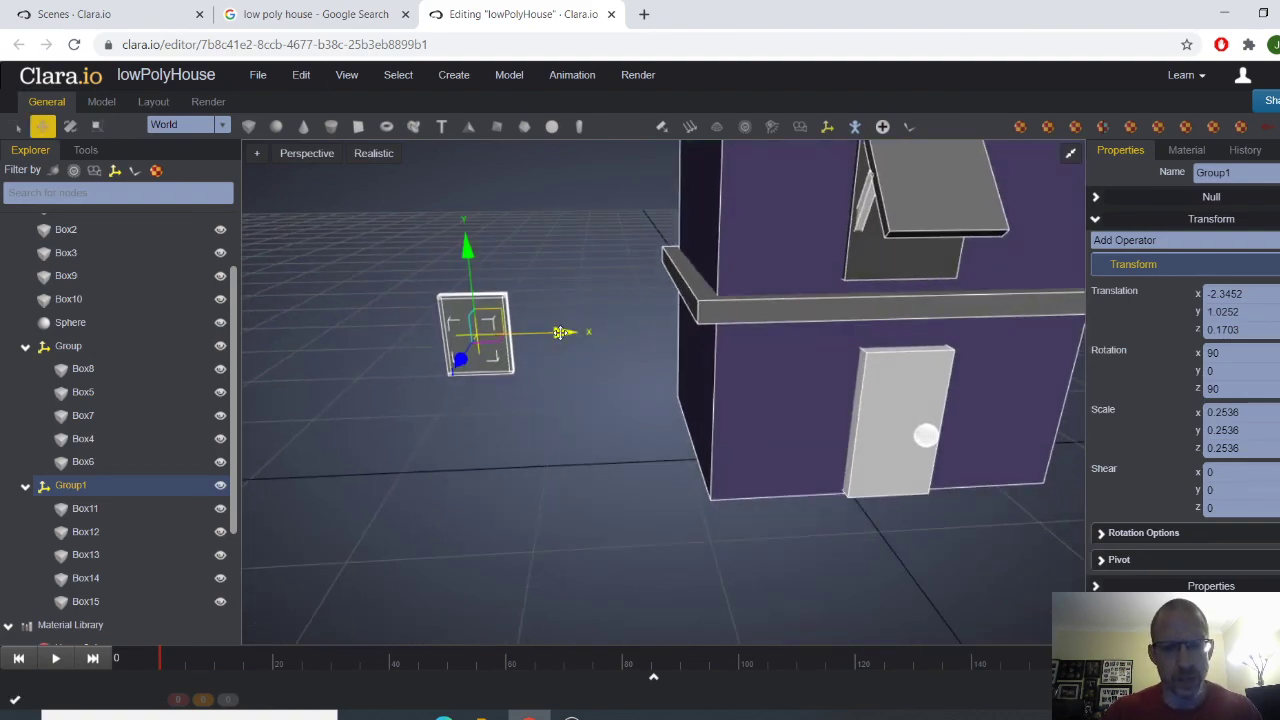
drag(559, 332, 836, 392)
drag(907, 366, 850, 367)
drag(774, 286, 778, 320)
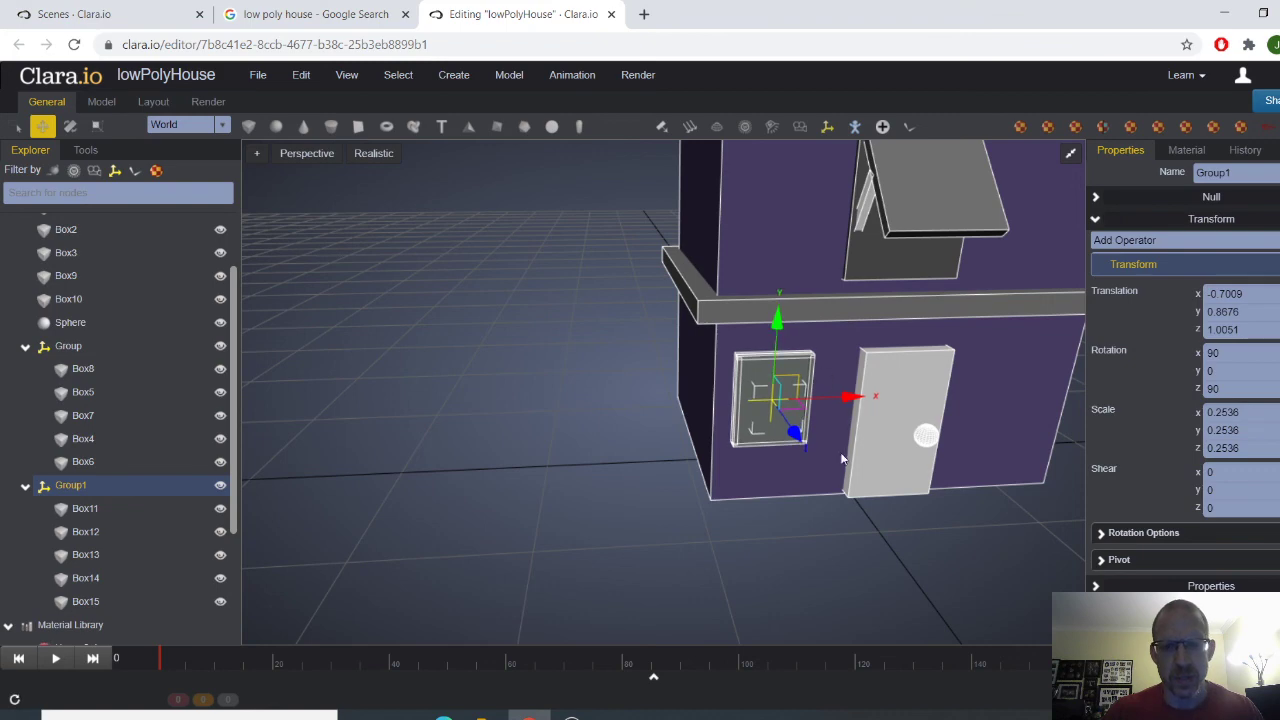
Step: Examine from several angles how the small window sits against the front wall
drag(843, 477, 859, 563)
click(816, 542)
scroll(802, 559, down, 3)
right_drag(860, 557, 763, 578)
scroll(788, 572, up, 4)
drag(796, 556, 780, 526)
scroll(797, 489, down, 4)
right_drag(808, 390, 814, 480)
drag(814, 480, 655, 509)
Step: Clone the ground-floor window, Group1, with its hierarchy
click(656, 510)
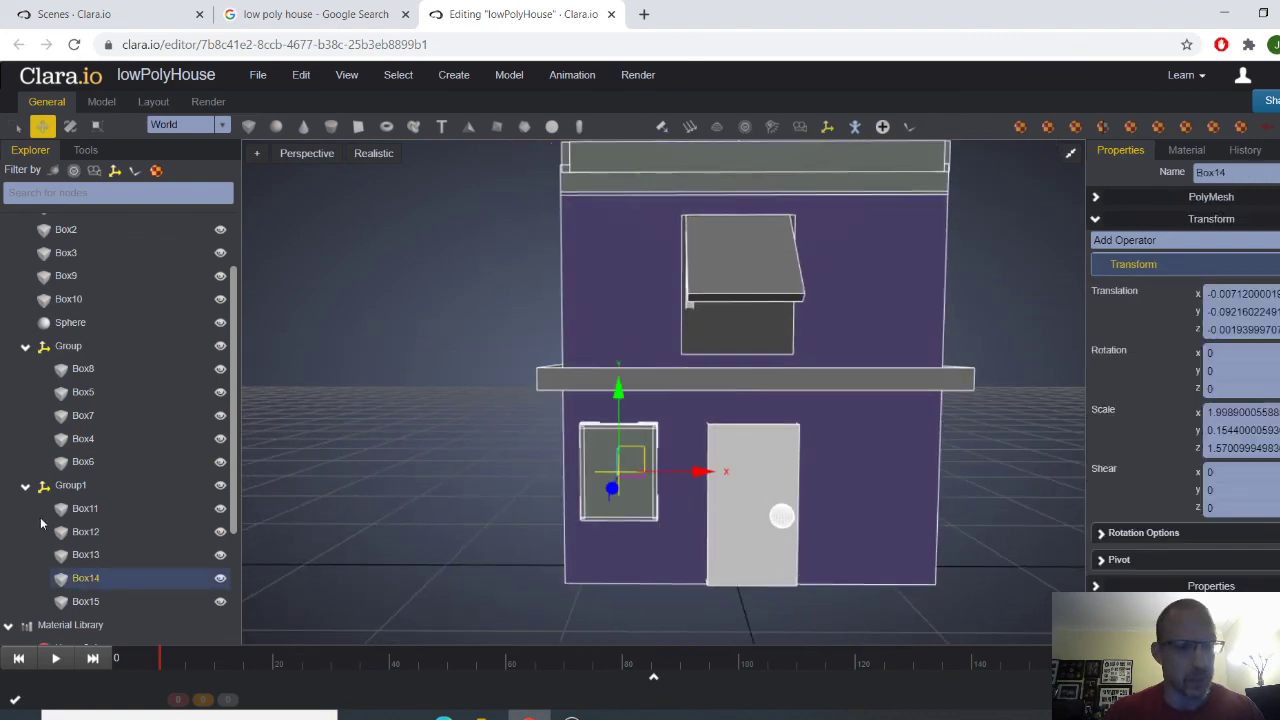
click(70, 486)
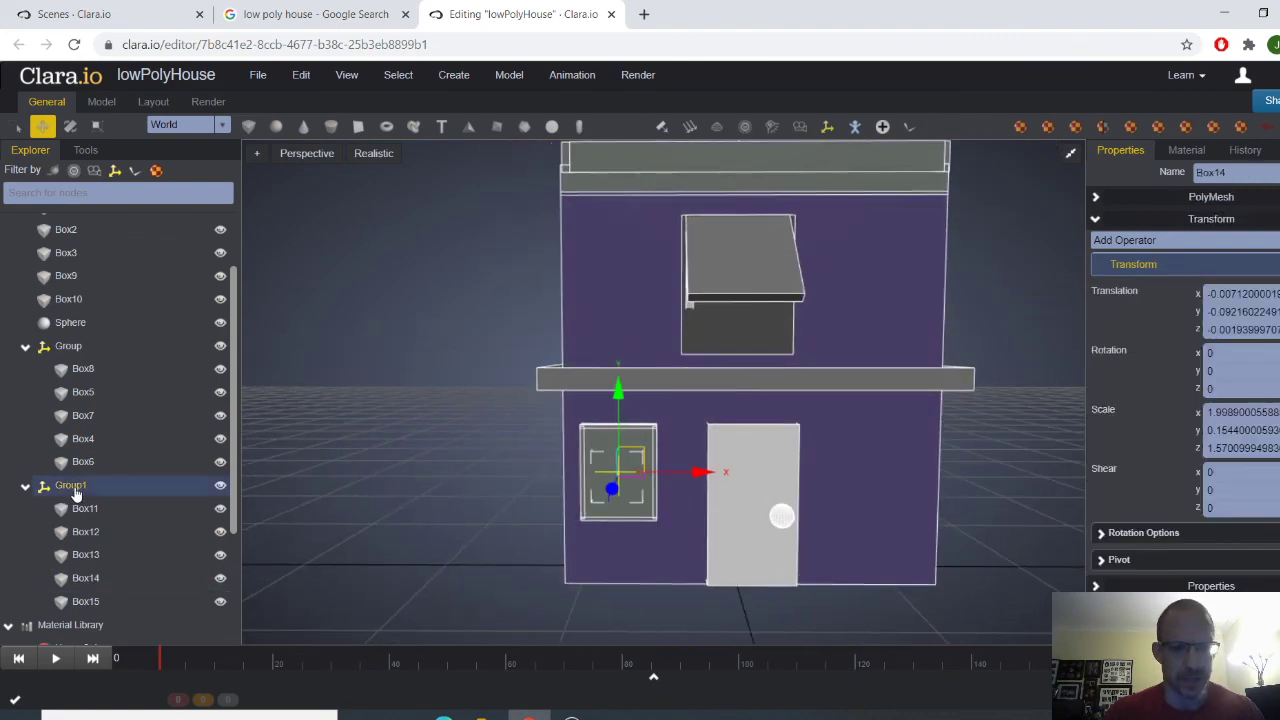
click(296, 80)
click(366, 166)
mouse_move(493, 301)
mouse_down()
mouse_move(734, 462)
mouse_move(695, 477)
mouse_up()
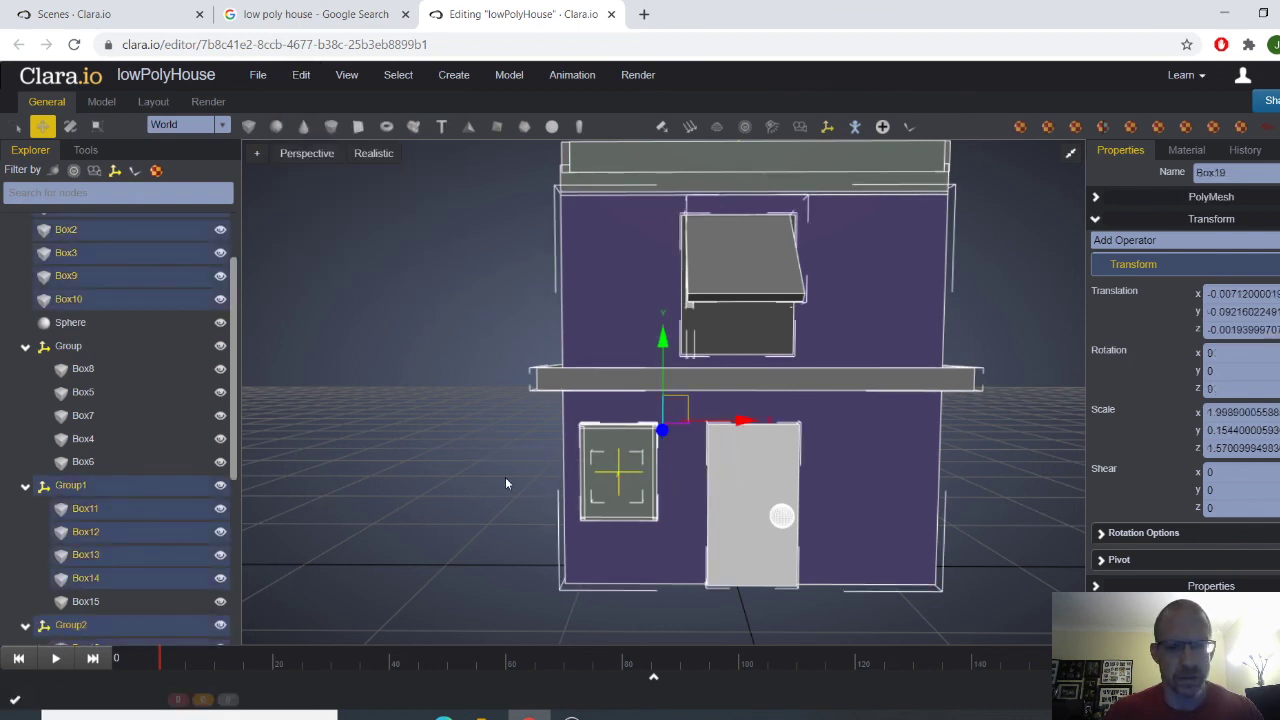
click(504, 477)
Step: Move the window copy, Group2, along X to about 0.6936 on the other side of the door
click(645, 483)
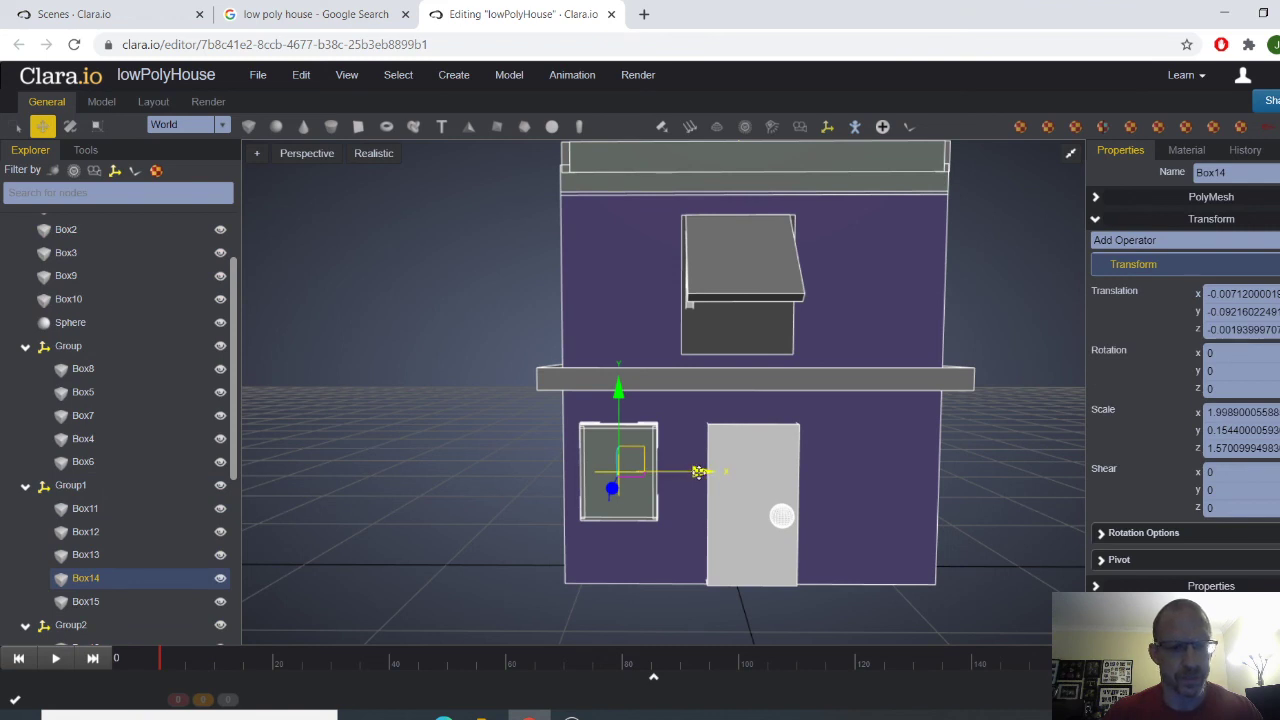
scroll(84, 511, down, 4)
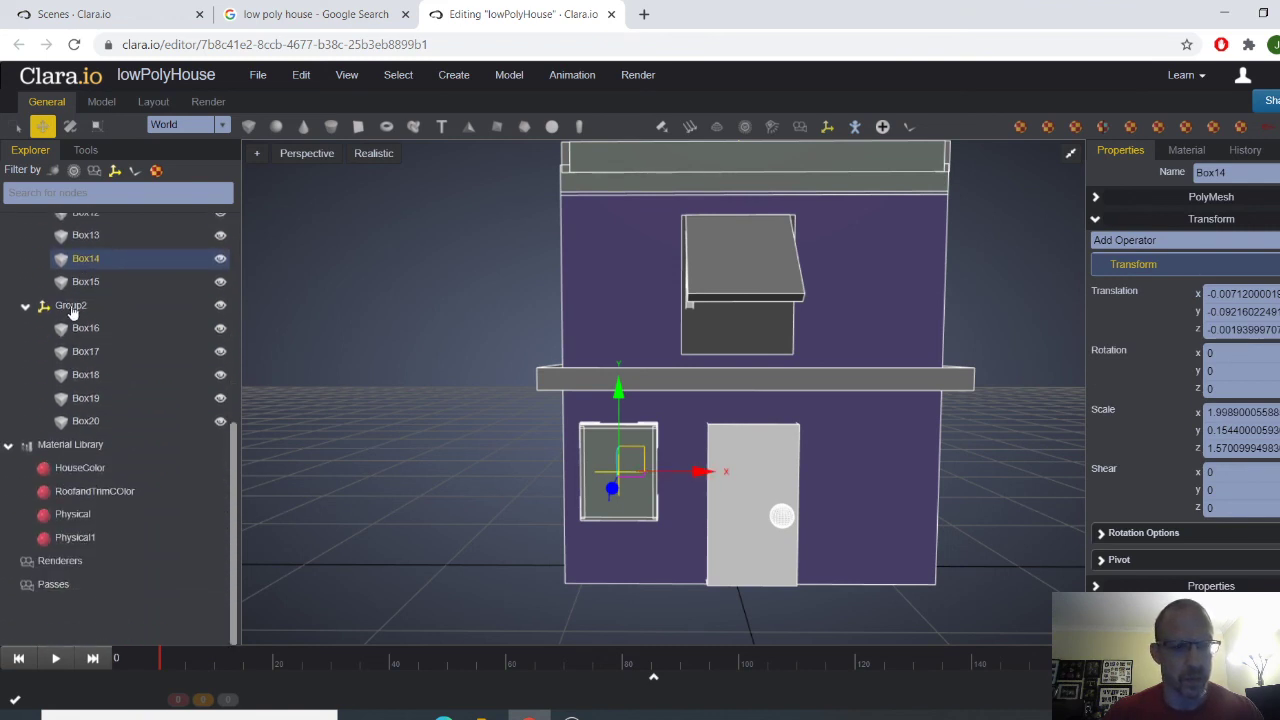
click(71, 308)
drag(706, 487, 916, 474)
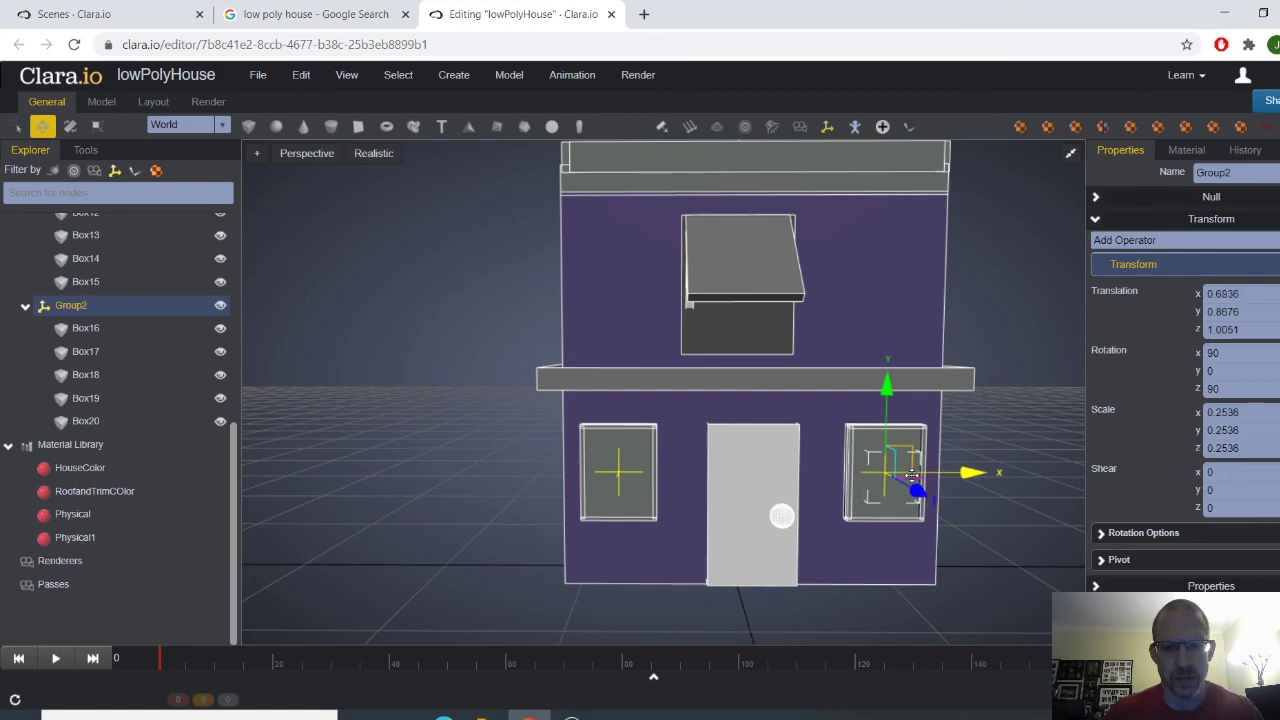
click(986, 535)
Step: Add a cylinder, raise it above the roof to about Y 2.7733, and scale it uniformly to about 0.2102
scroll(986, 536, down, 3)
middle_drag(983, 536, 923, 540)
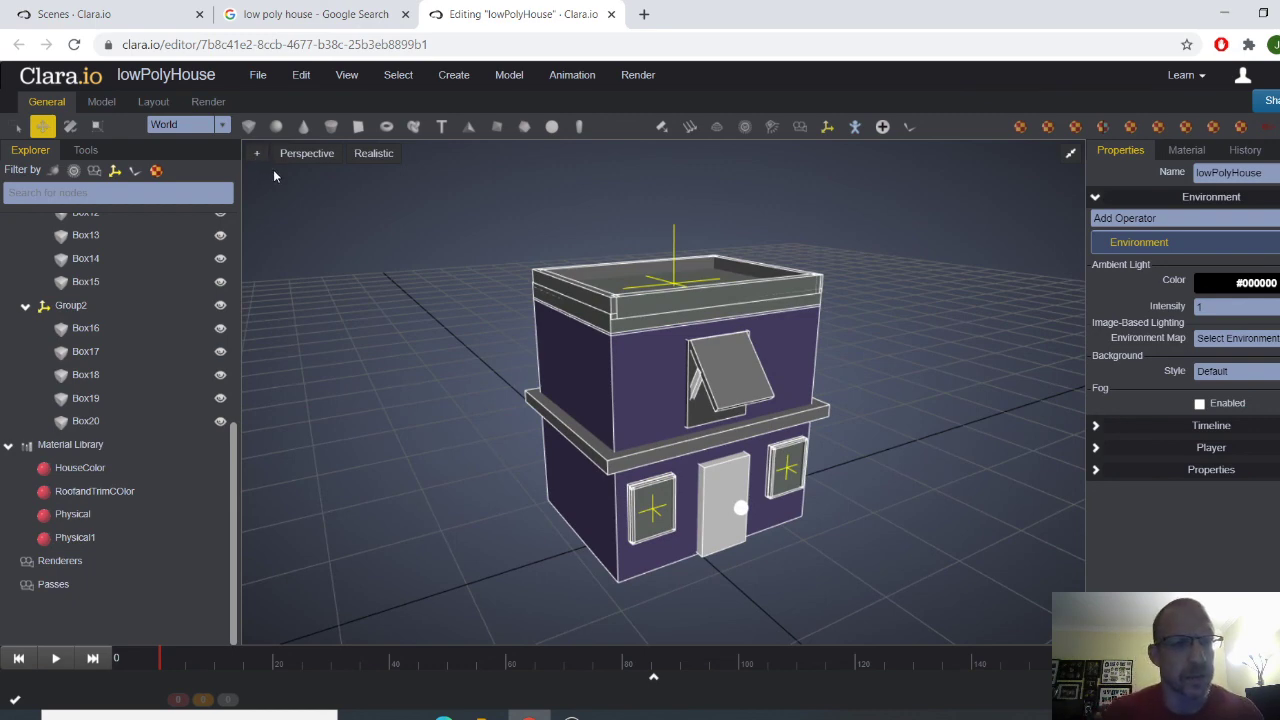
click(331, 126)
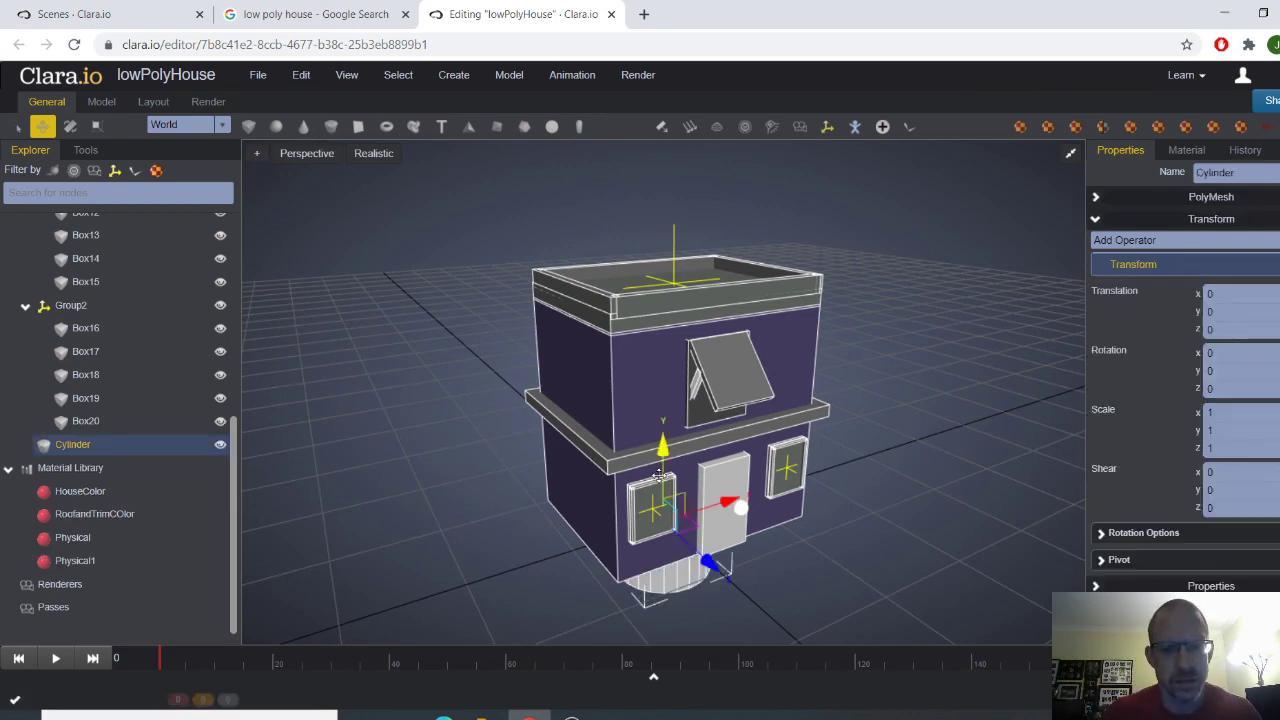
drag(662, 452, 621, 258)
middle_drag(621, 258, 634, 399)
key(r)
drag(613, 347, 530, 338)
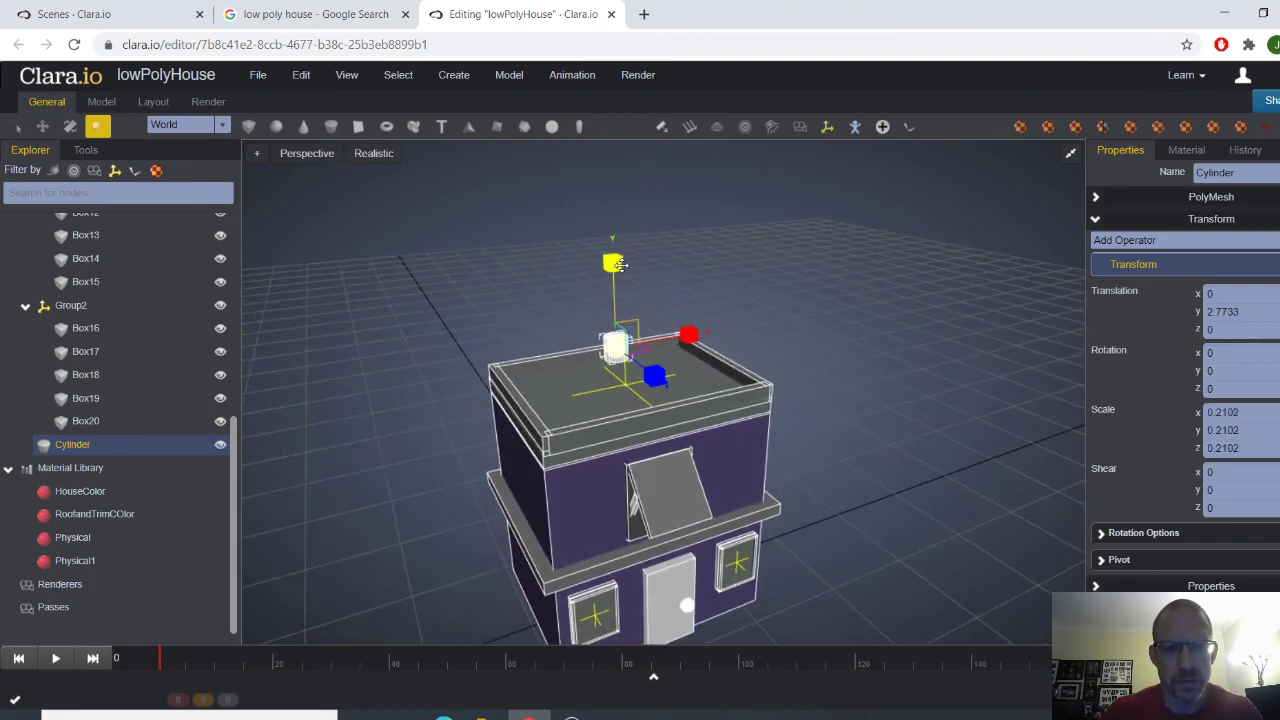
Step: Stretch the cylinder along Y and move it to the back-left corner of the roof as a chimney
drag(620, 263, 531, 302)
key(w)
drag(565, 406, 553, 391)
click(606, 305)
drag(633, 300, 613, 284)
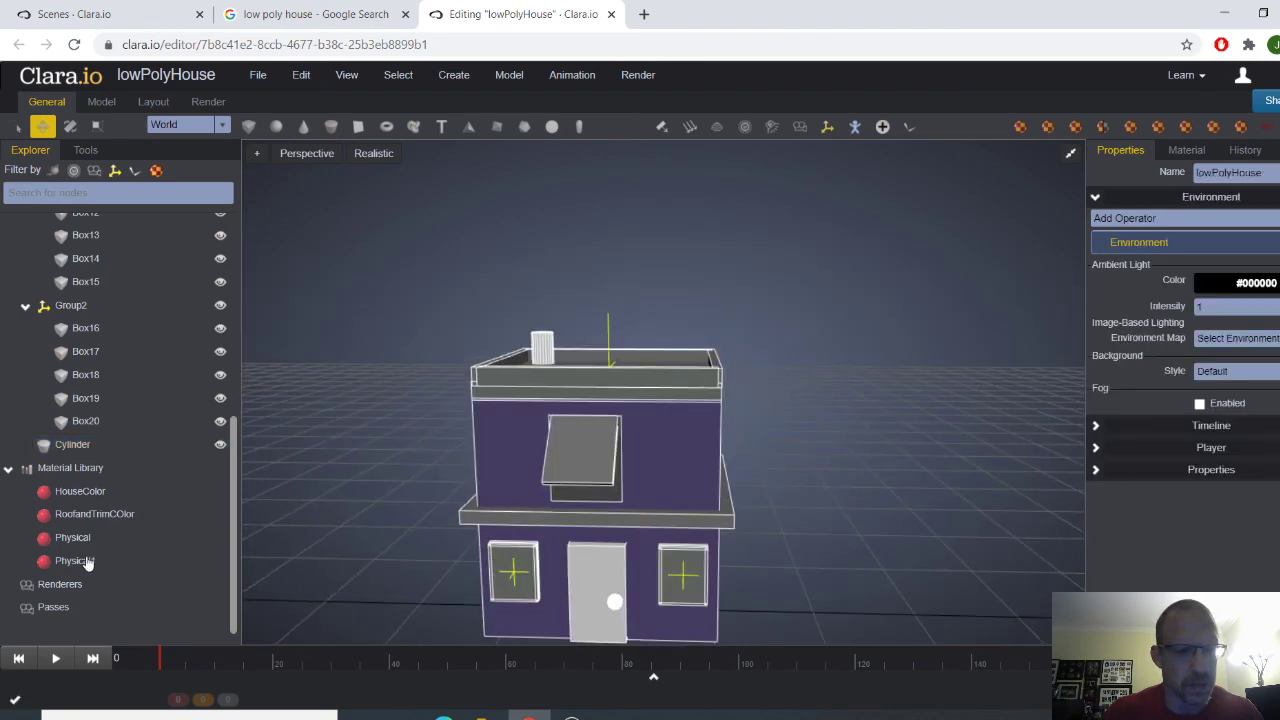
Step: Apply the Physical1 material to the chimney cylinder
drag(87, 563, 543, 343)
click(480, 298)
scroll(453, 382, down, 2)
drag(453, 382, 417, 381)
right_drag(418, 386, 424, 415)
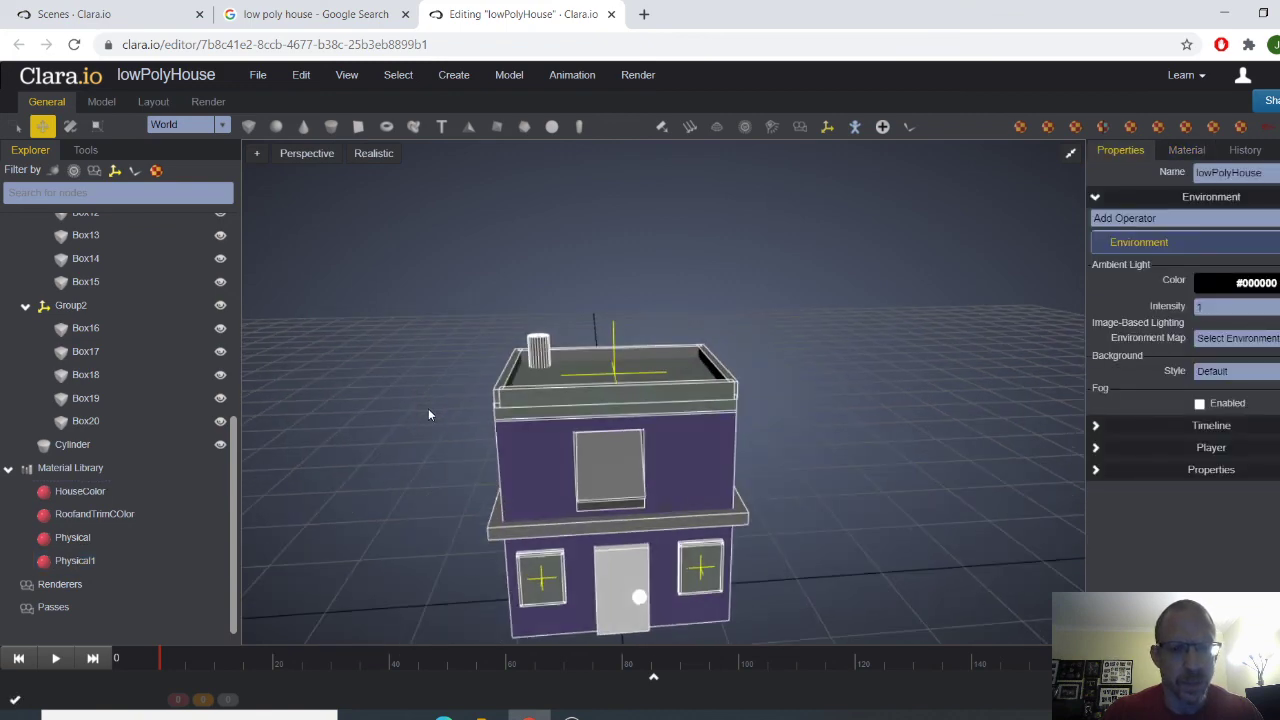
Step: Add a sphere, raise it above the roof to about Y 3.281, and scale it uniformly to about 0.1887
click(277, 127)
drag(617, 515, 599, 247)
key(r)
right_drag(575, 340, 614, 303)
drag(611, 287, 538, 273)
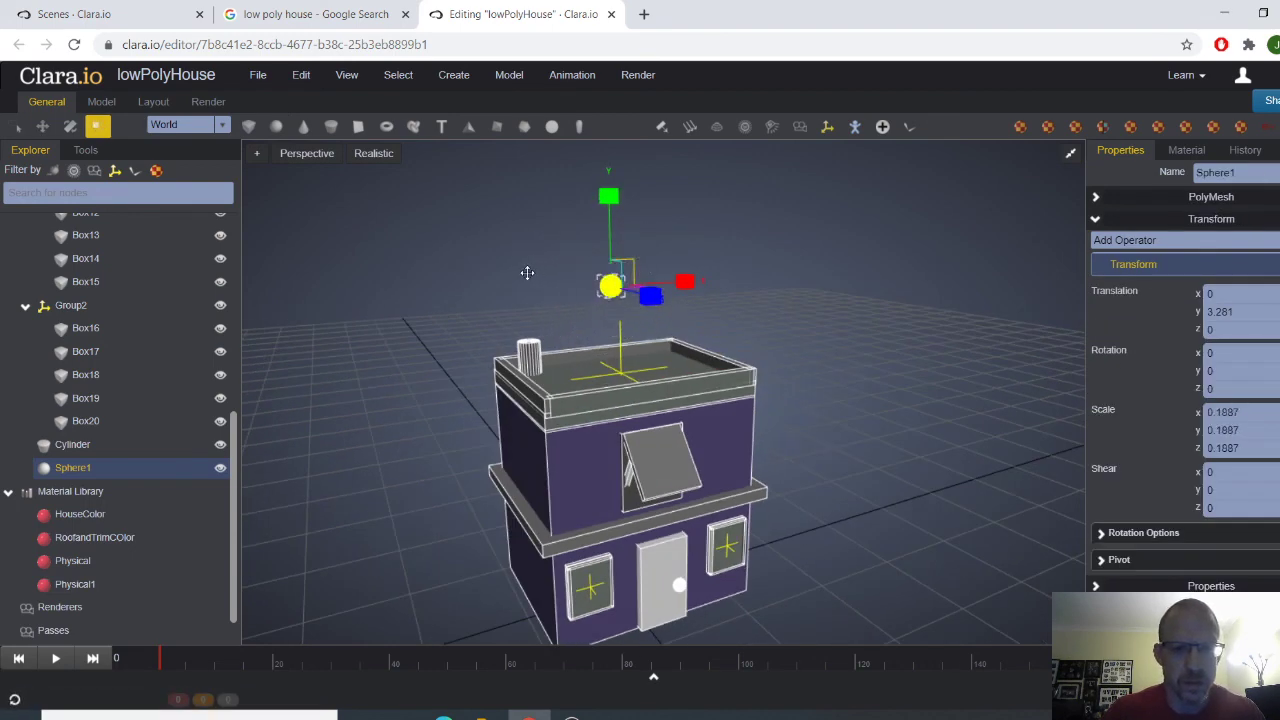
Step: Move the sphere directly above the chimney, to about X -0.6985, Y 3.0516, Z -0.3393
key(w)
drag(673, 285, 580, 289)
right_drag(580, 289, 622, 305)
drag(622, 305, 590, 303)
right_drag(590, 303, 528, 362)
drag(520, 265, 545, 265)
drag(456, 172, 457, 208)
Step: Scale the sphere above the chimney uniformly to about 0.199
key(r)
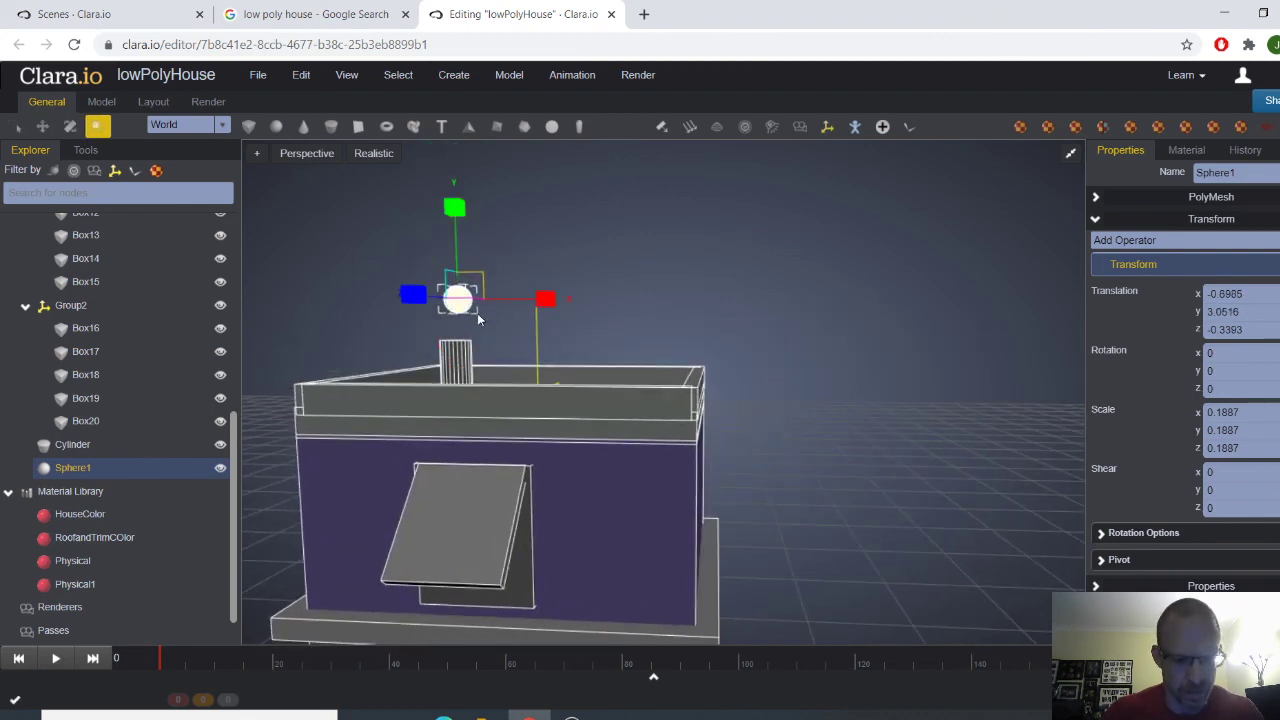
right_drag(477, 313, 479, 324)
drag(457, 299, 461, 299)
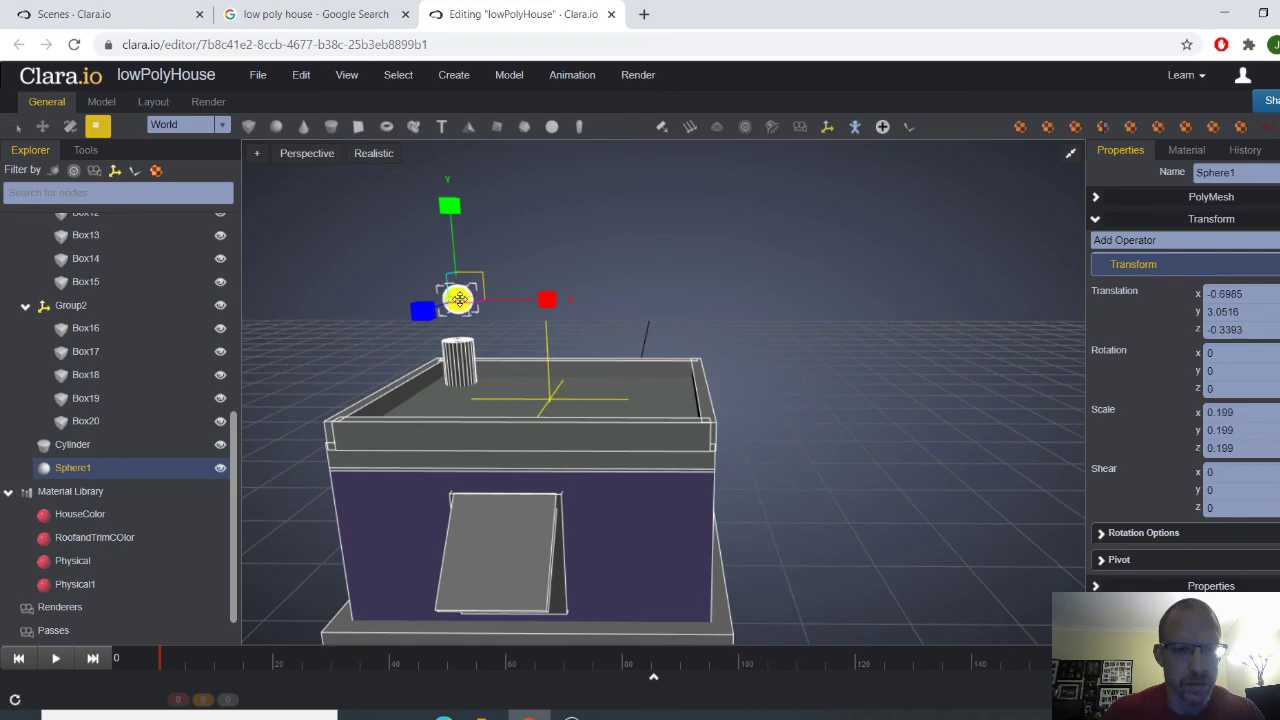
Step: Clone the sphere as a copy, scale it uniformly to about 0.1547 and move it beside the original at about X -0.6001
scroll(462, 301, up, 5)
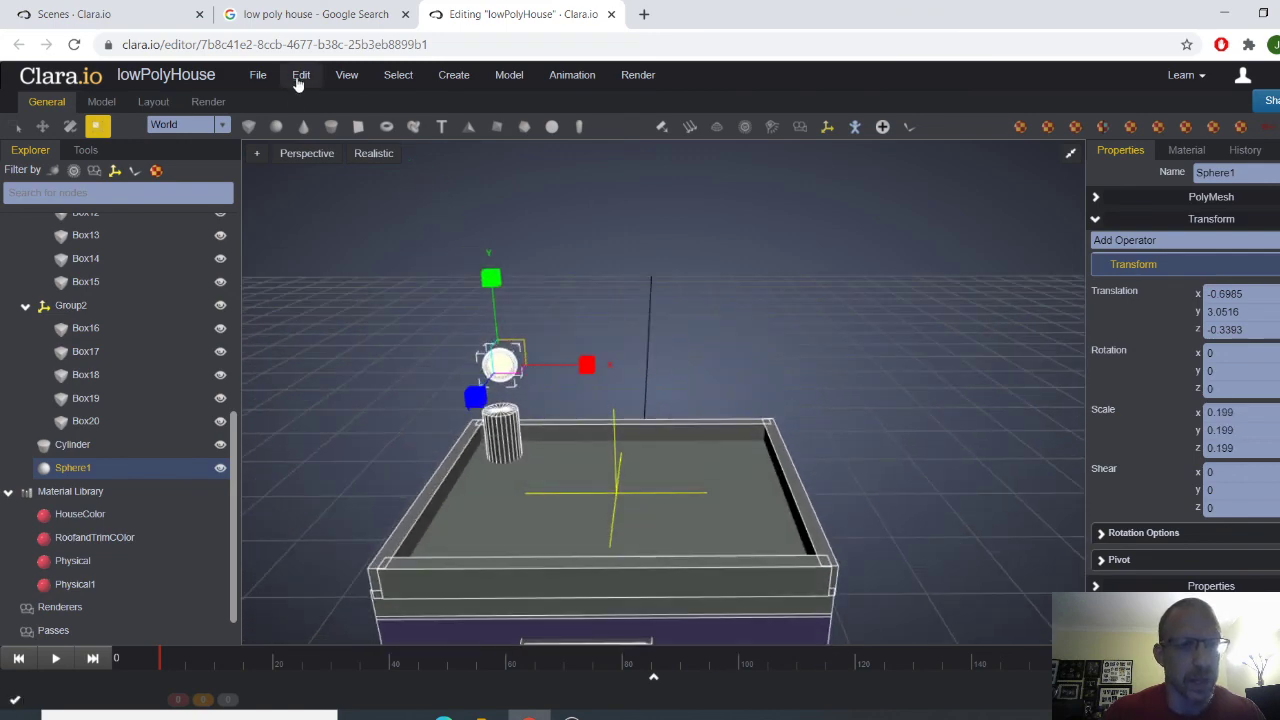
click(298, 82)
click(332, 145)
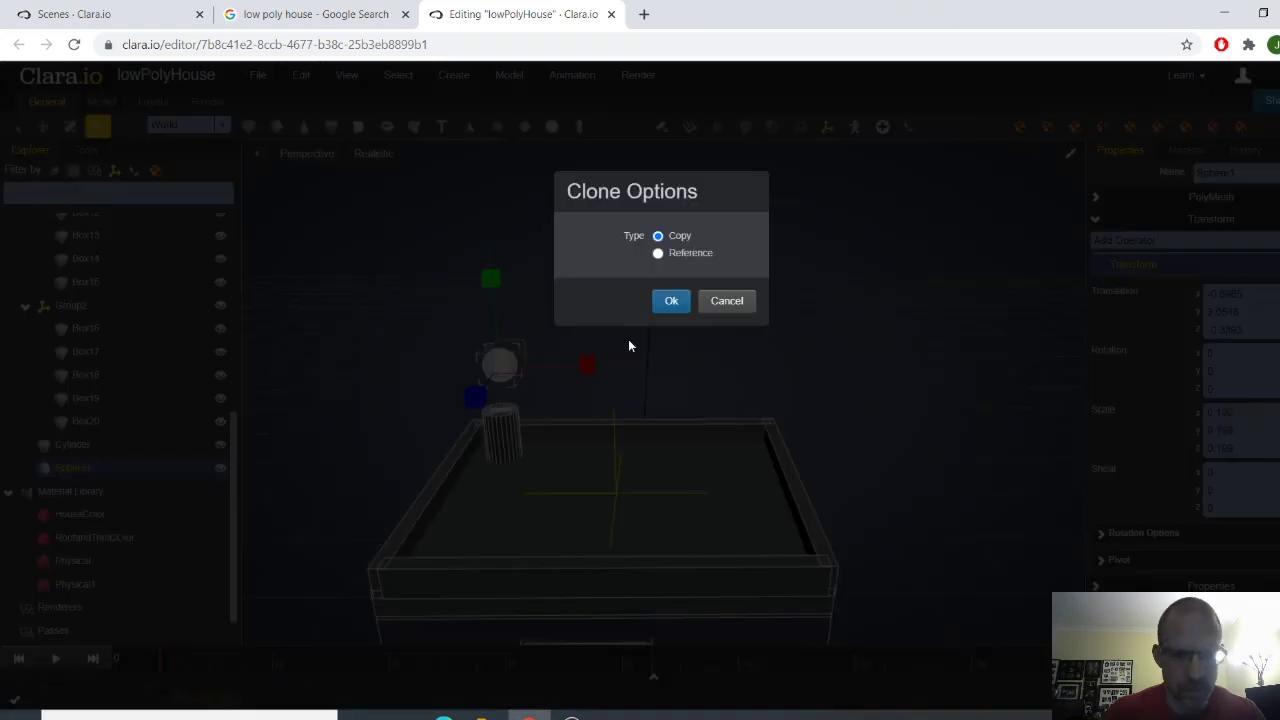
click(671, 301)
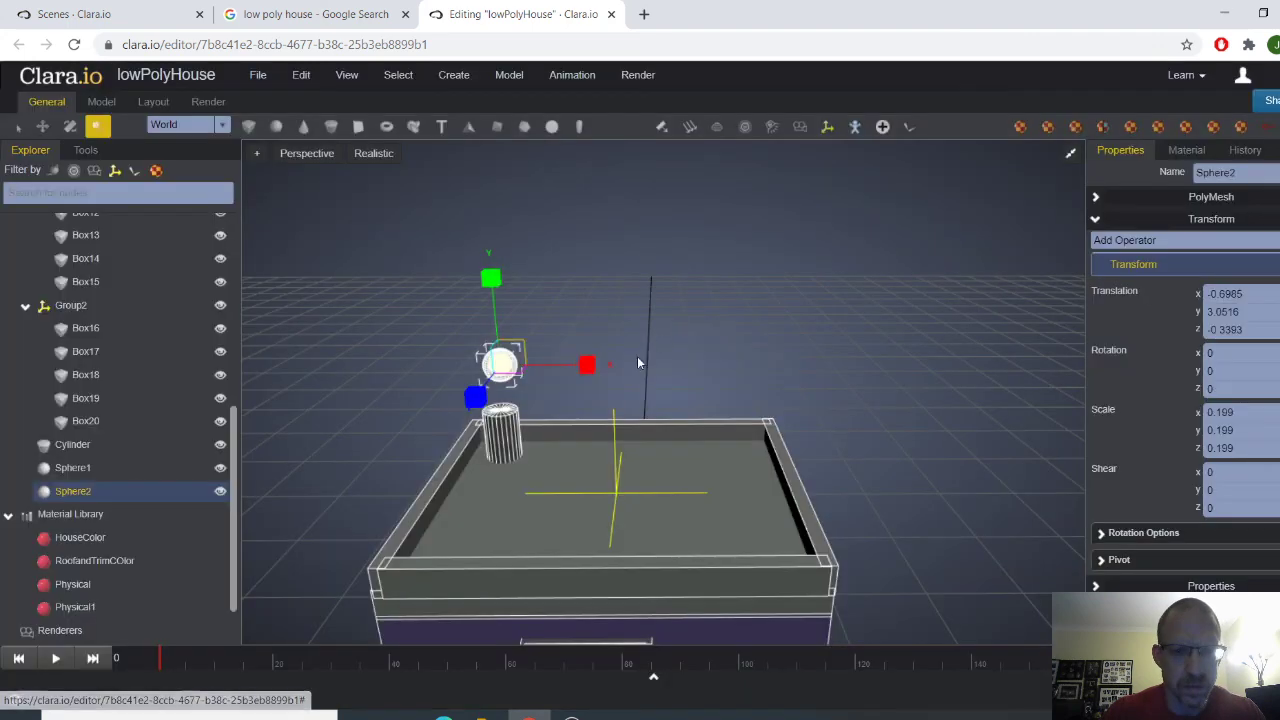
drag(586, 363, 605, 367)
scroll(599, 373, up, 2)
key(r)
drag(494, 358, 555, 357)
key(w)
click(590, 330)
drag(570, 306, 543, 301)
right_drag(542, 306, 516, 360)
Step: Clone both smoke spheres as copies and move the new pair above the originals, the smaller one at about X -0.6438, Y 3.3824, Z -0.4679
click(516, 360)
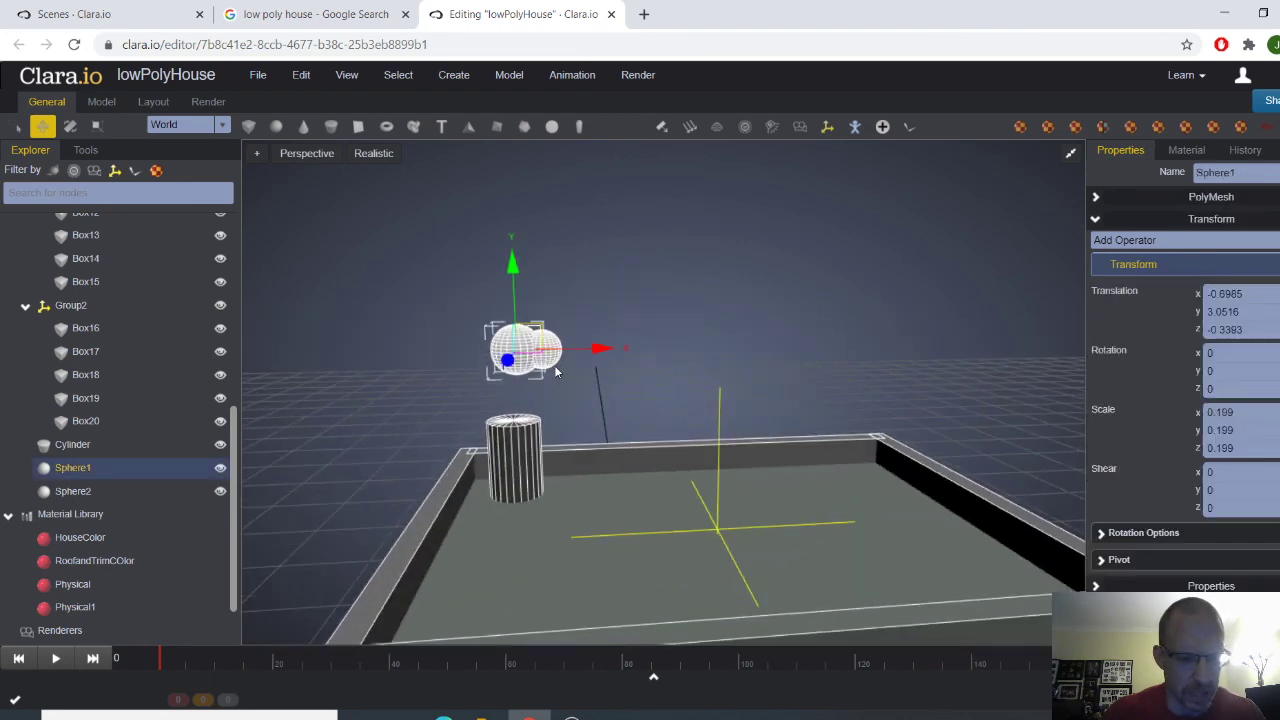
shift+click(558, 365)
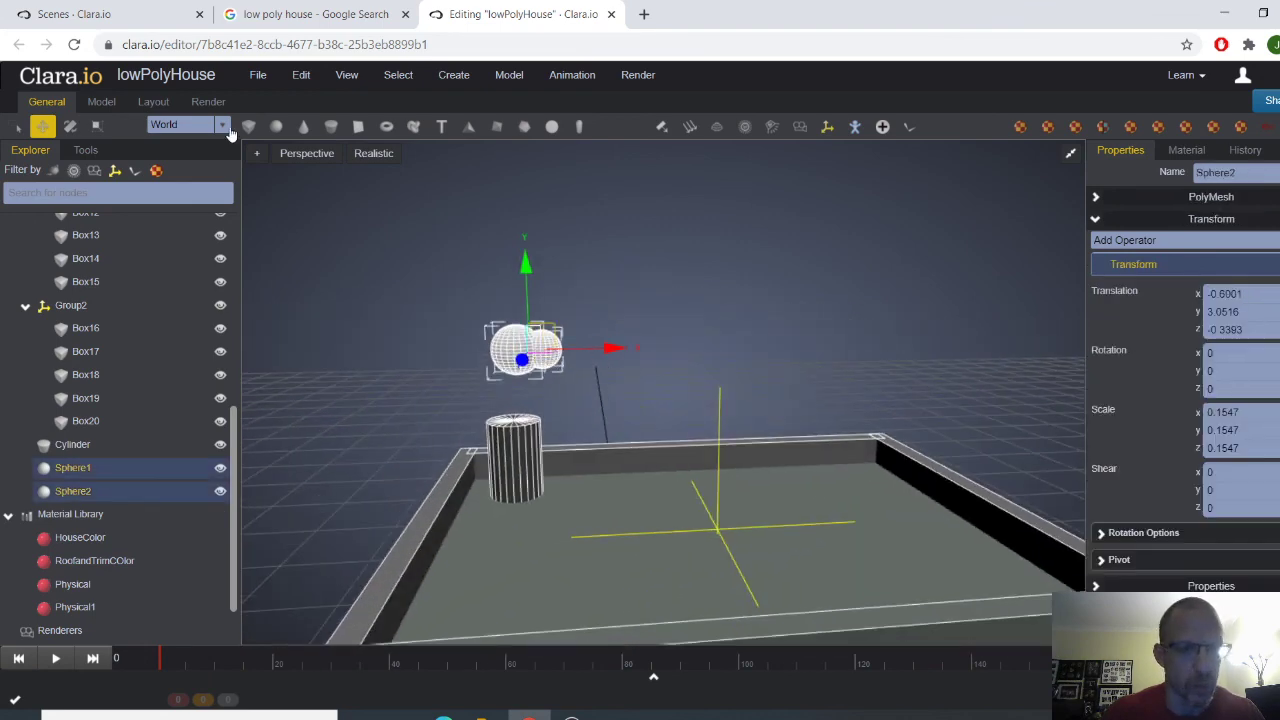
click(301, 78)
click(350, 146)
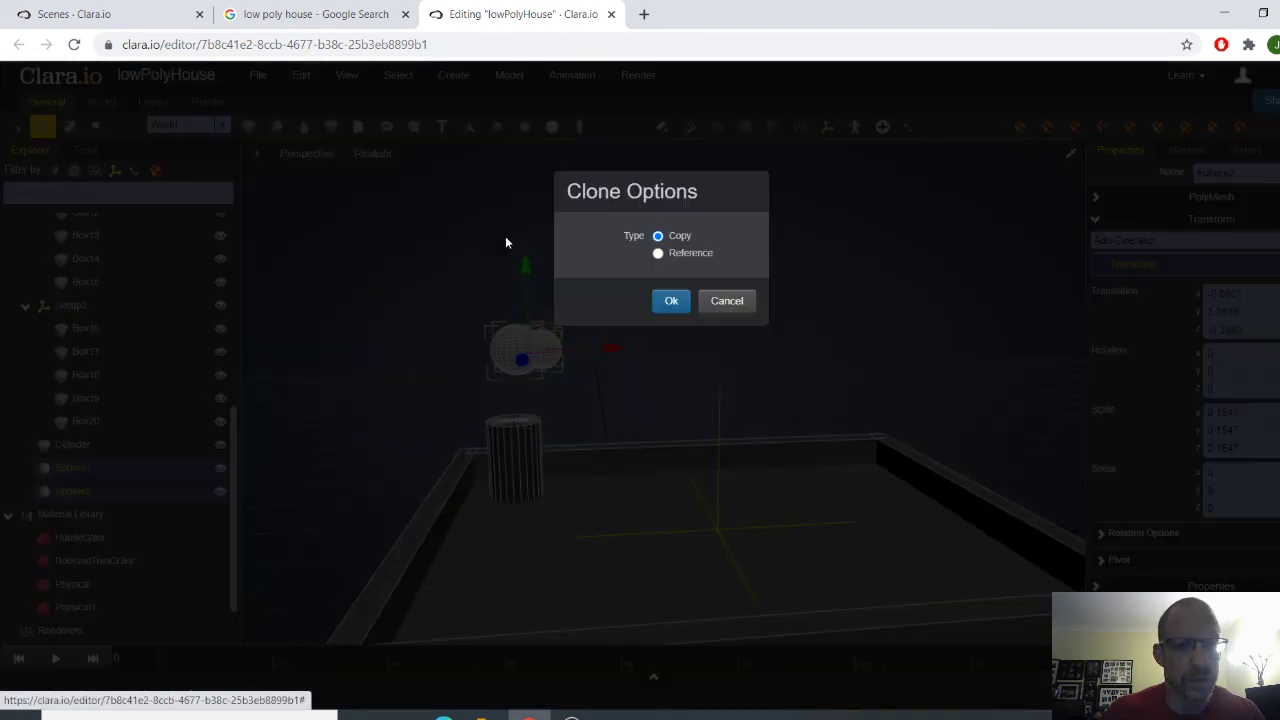
click(670, 303)
drag(538, 268, 535, 181)
drag(616, 260, 604, 261)
middle_drag(643, 306, 499, 345)
drag(423, 325, 456, 327)
Step: Scale the upper pair of spheres down uniformly, the smaller one to about 0.0909
key(r)
right_drag(548, 375, 668, 389)
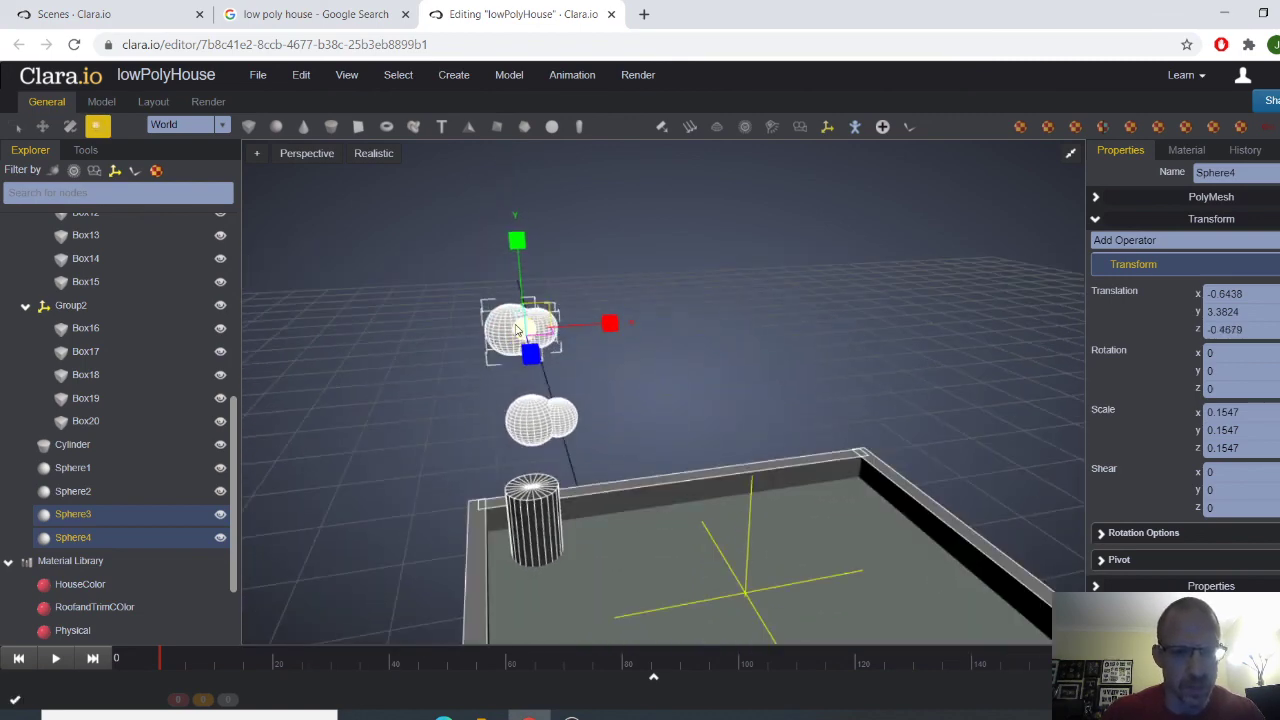
drag(519, 325, 510, 325)
click(655, 298)
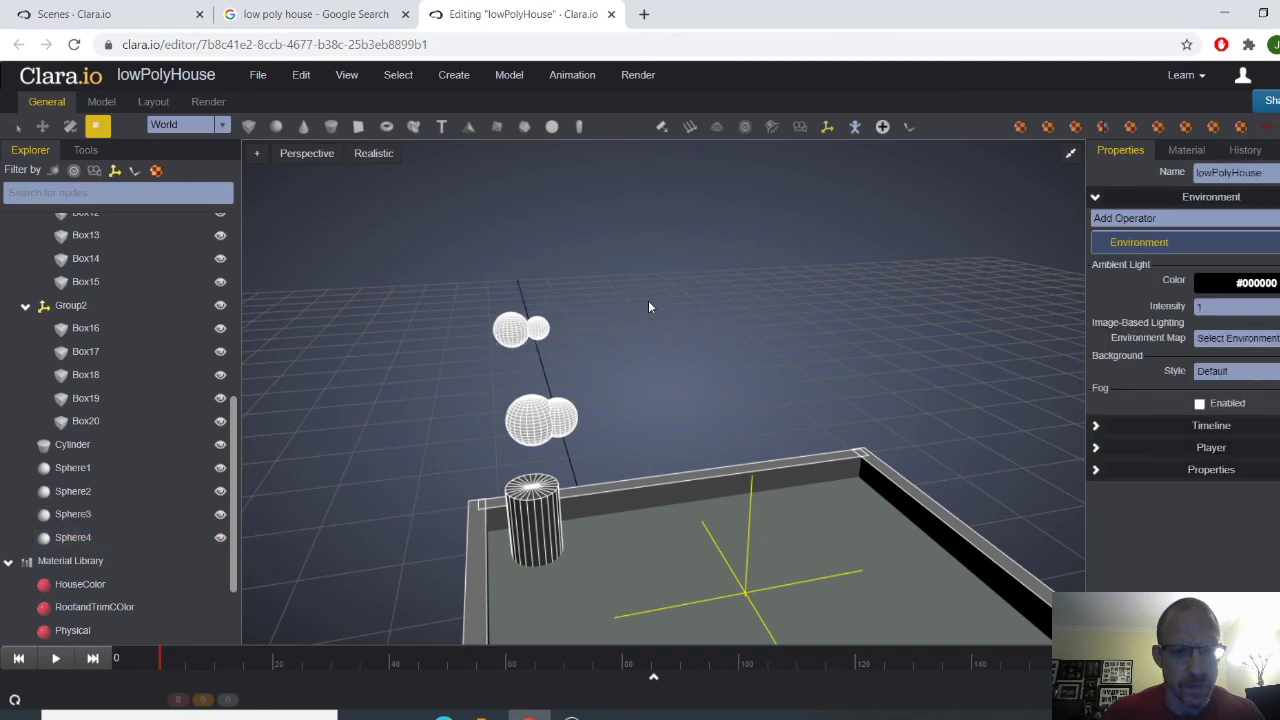
Step: Delete the larger sphere of the upper pair
right_drag(648, 300, 588, 342)
click(527, 340)
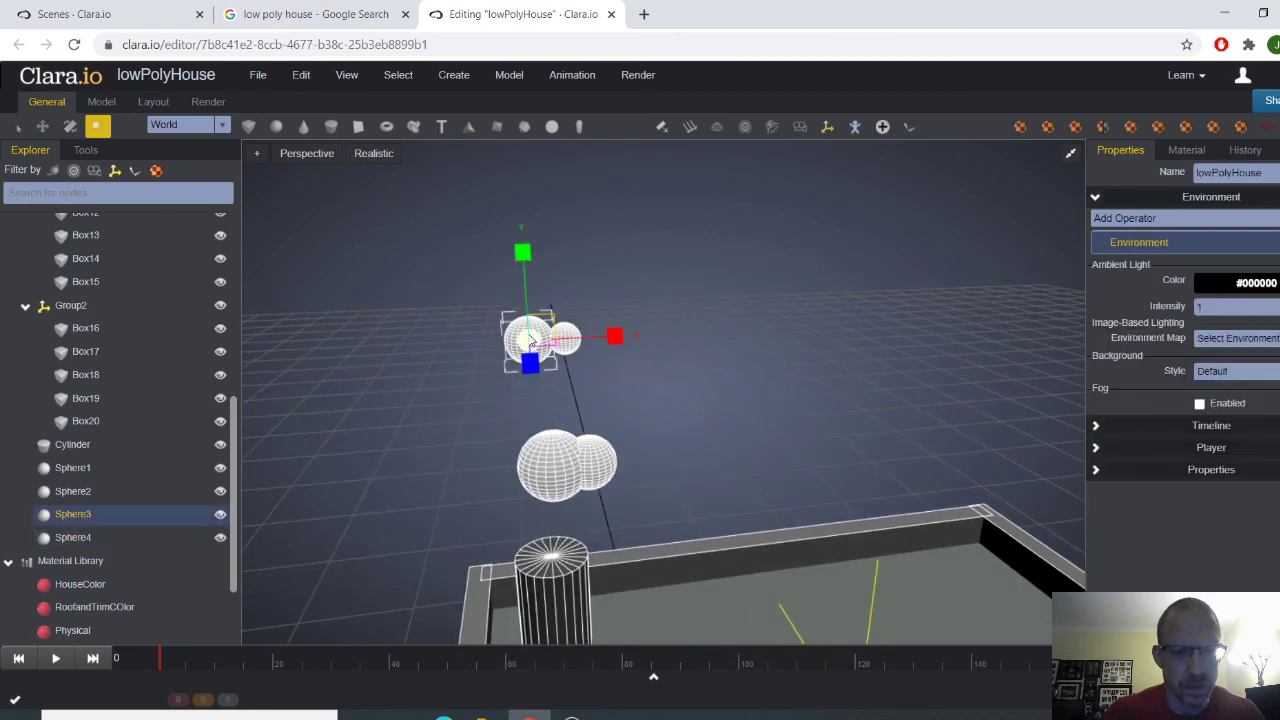
key(Delete)
Step: Clone the small upper sphere as a copy and offset it to about X -0.7114, Y 3.3549
click(564, 339)
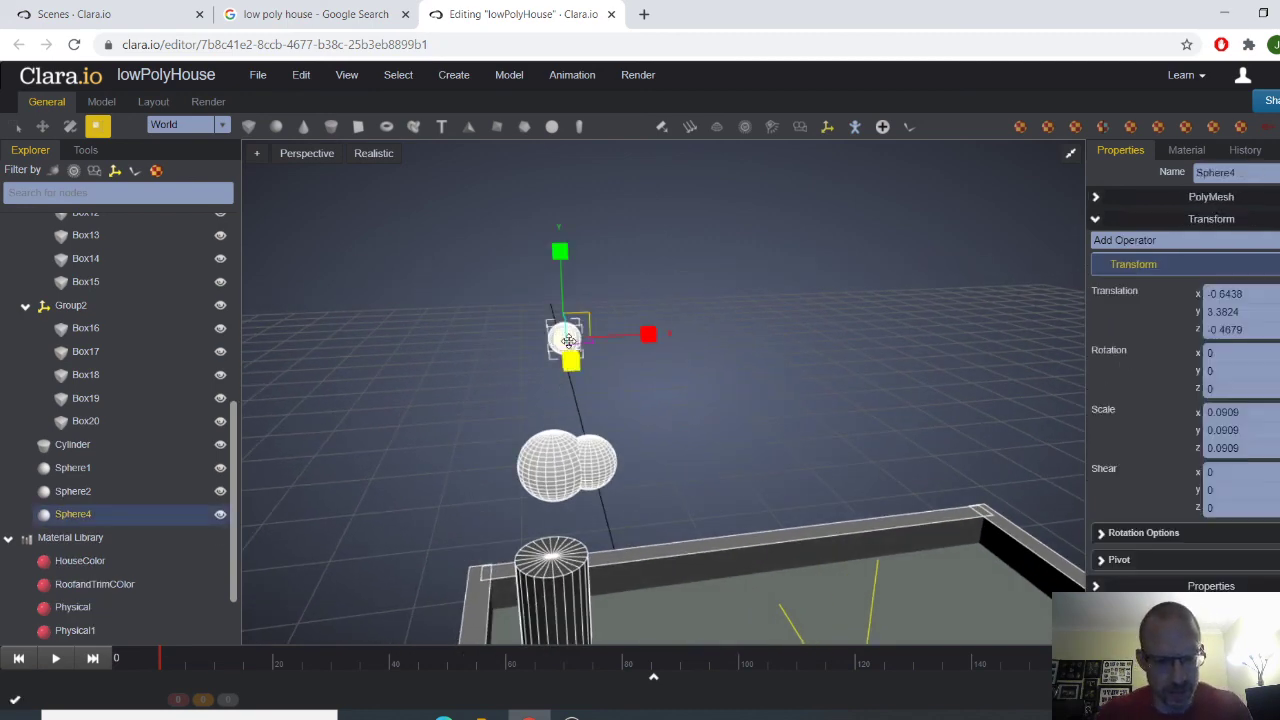
click(301, 86)
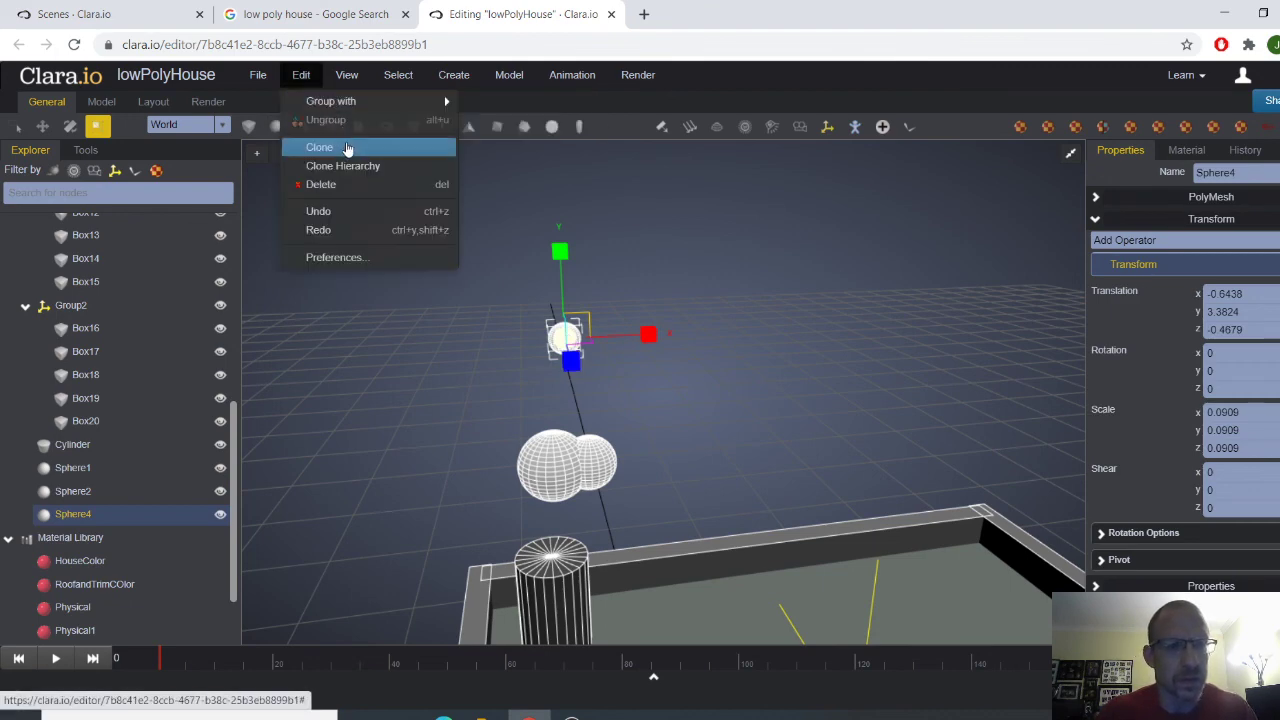
click(343, 149)
click(668, 301)
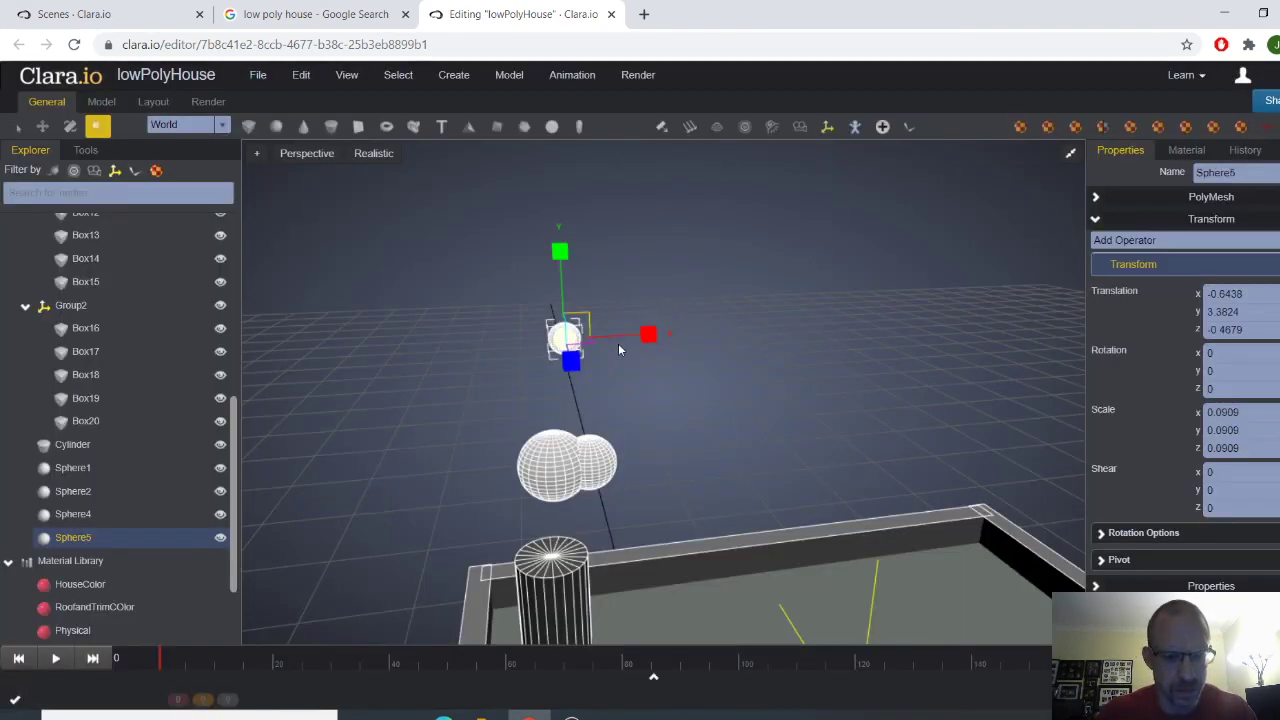
key(w)
drag(642, 335, 622, 336)
drag(534, 274, 535, 266)
Step: Clone the offset small sphere again and place the copy at about X -0.6944, Y 3.4074
click(301, 75)
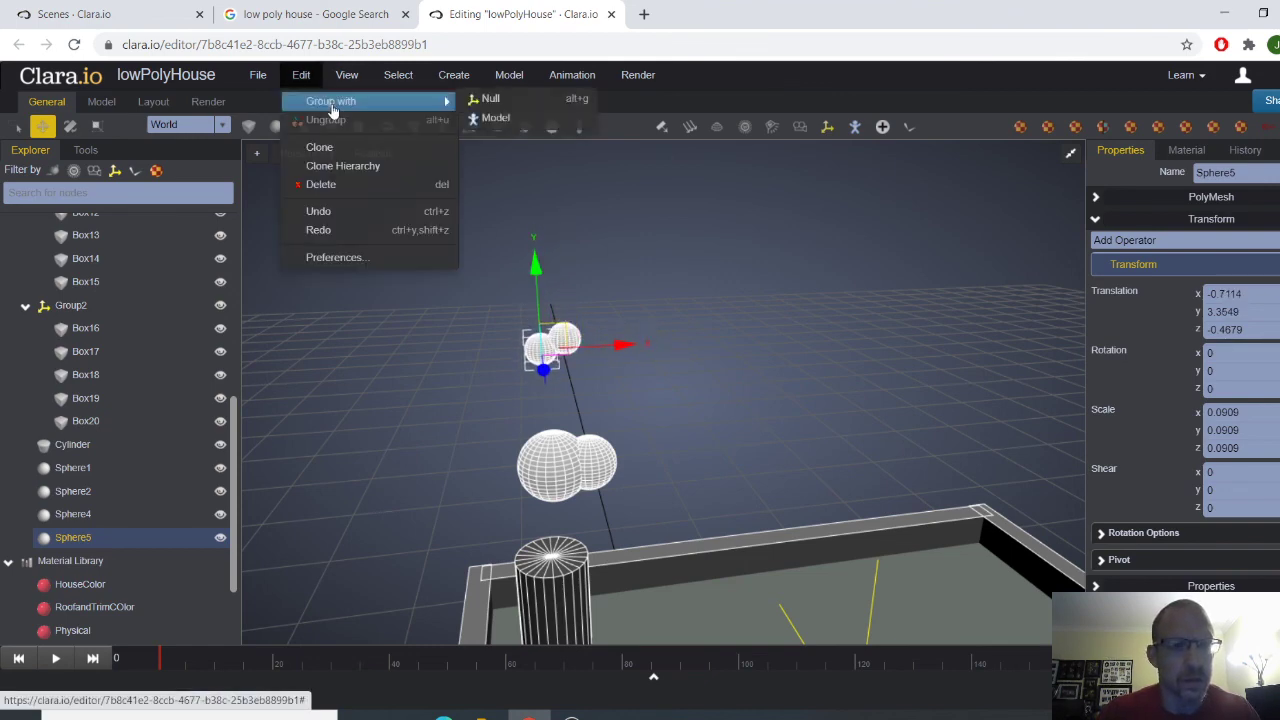
click(312, 147)
click(668, 300)
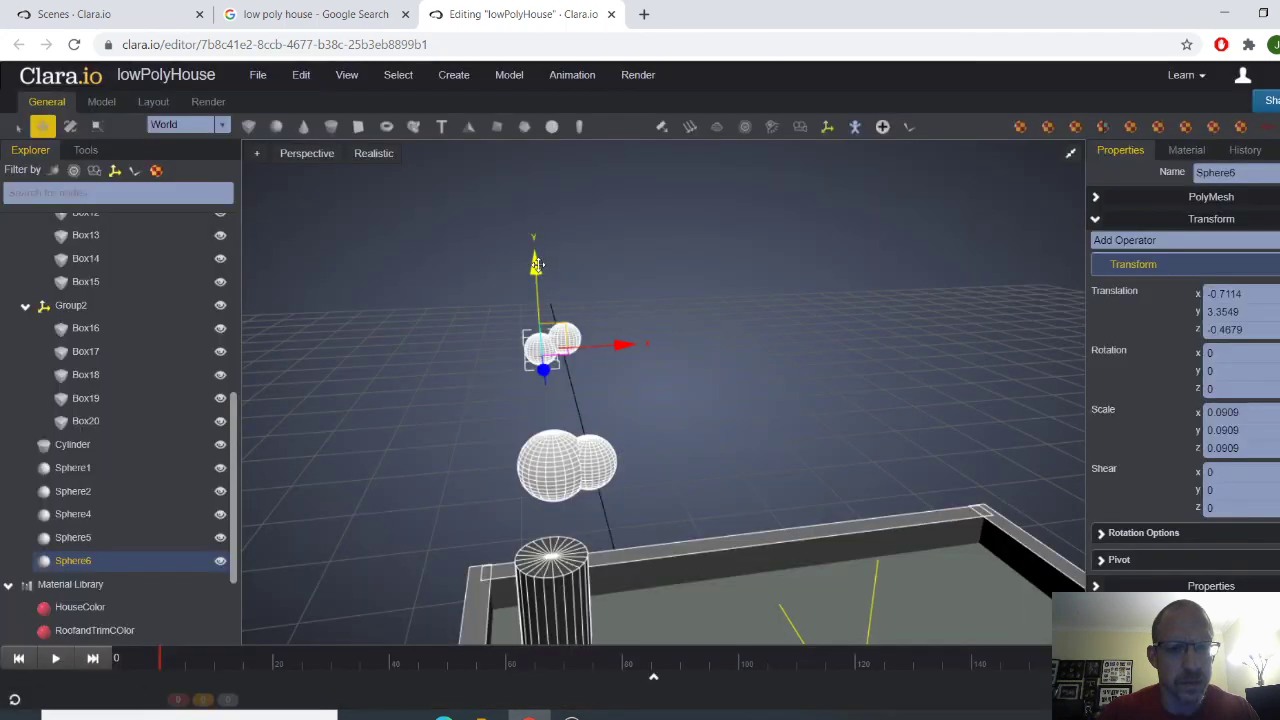
drag(535, 259, 535, 248)
drag(620, 327, 719, 345)
click(654, 370)
Step: Turn off the edge display in the perspective viewport and view the whole house
scroll(676, 353, down, 3)
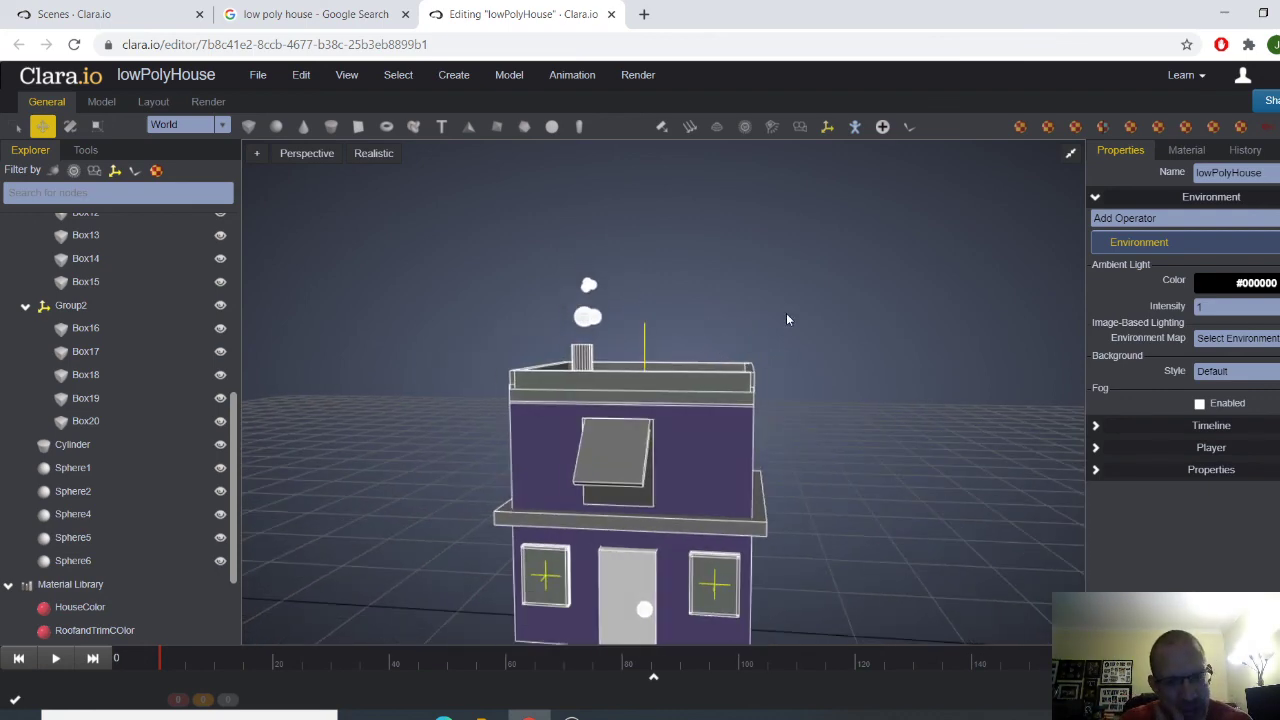
drag(788, 319, 751, 348)
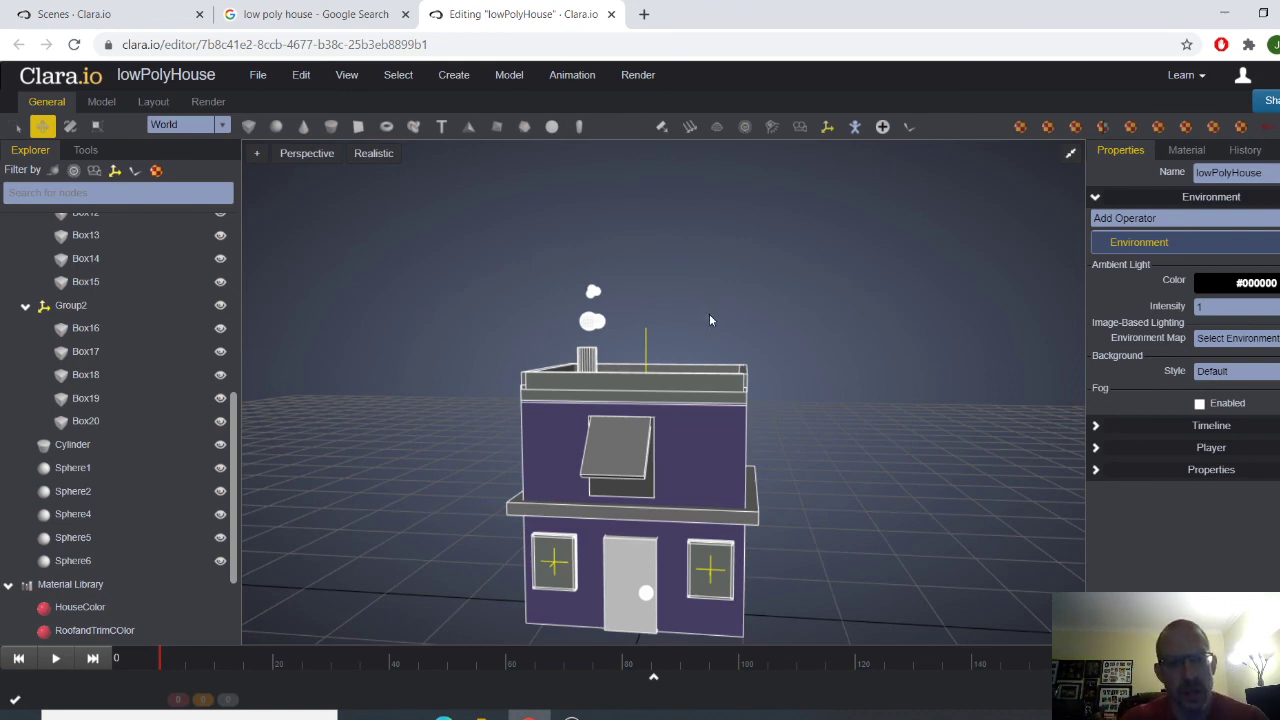
scroll(709, 320, down, 2)
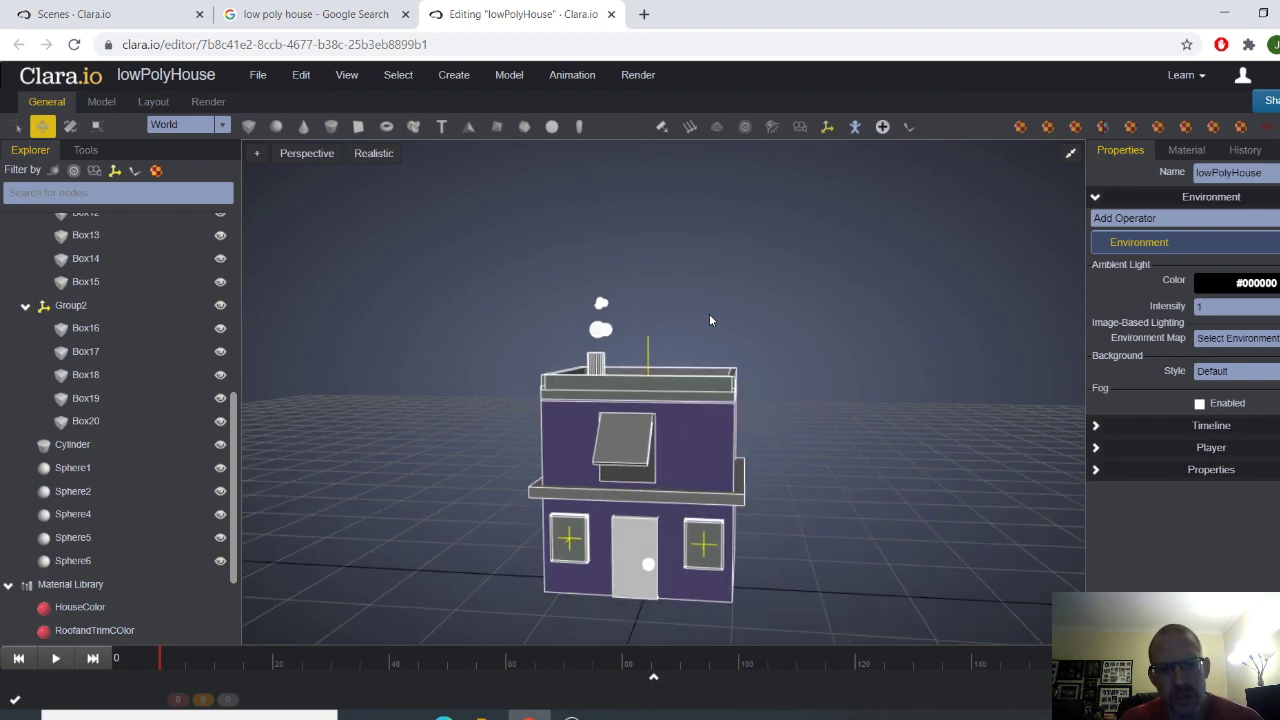
click(310, 154)
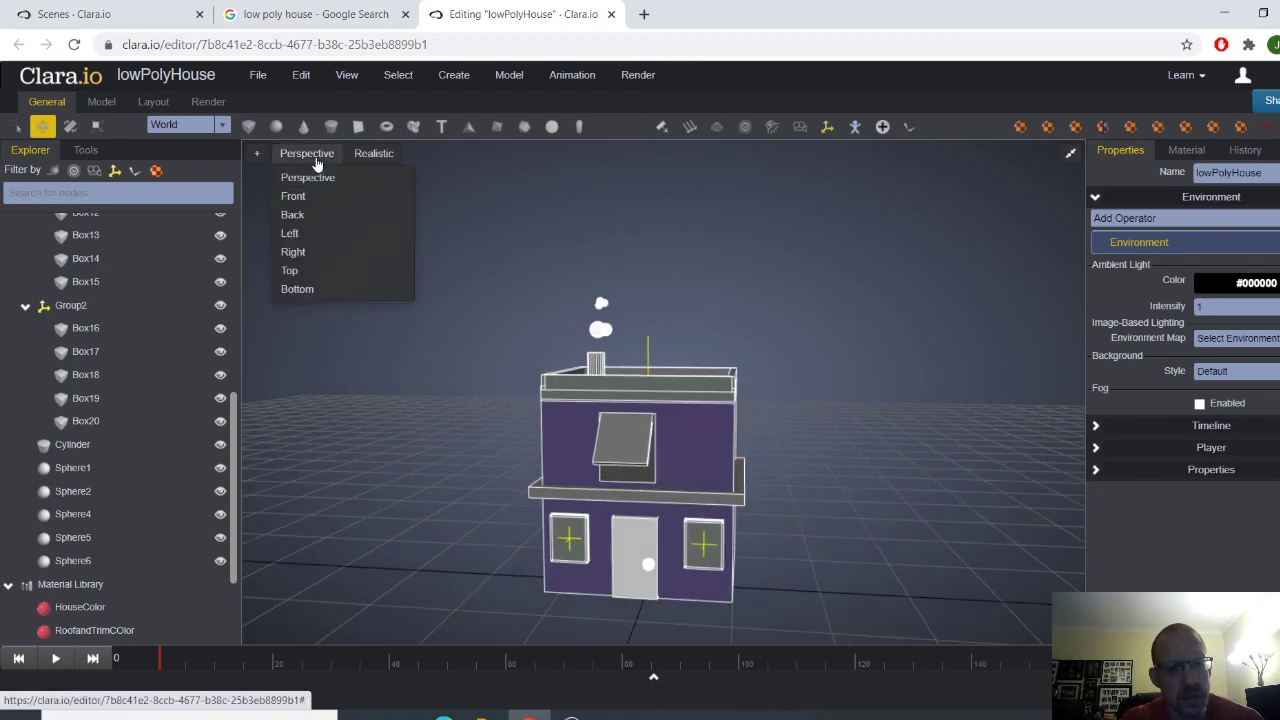
click(360, 154)
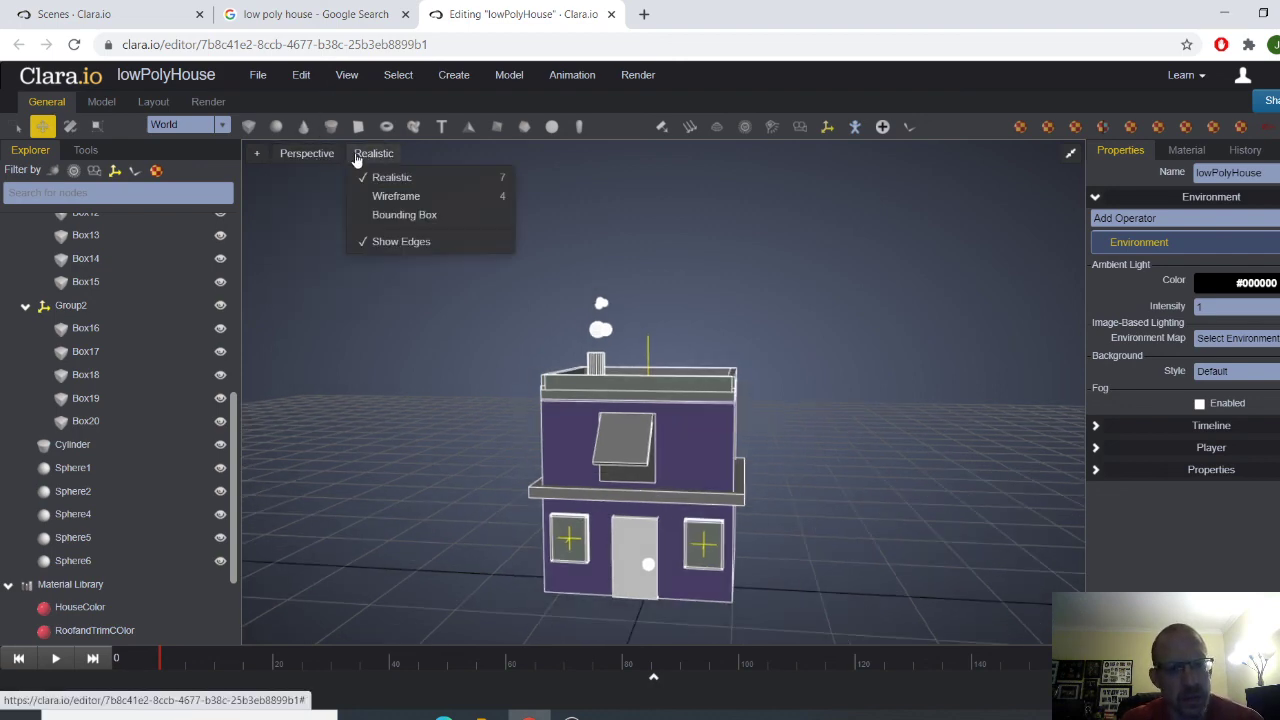
click(390, 241)
scroll(400, 336, up, 1)
right_drag(425, 380, 415, 290)
drag(415, 330, 509, 353)
right_drag(509, 359, 410, 360)
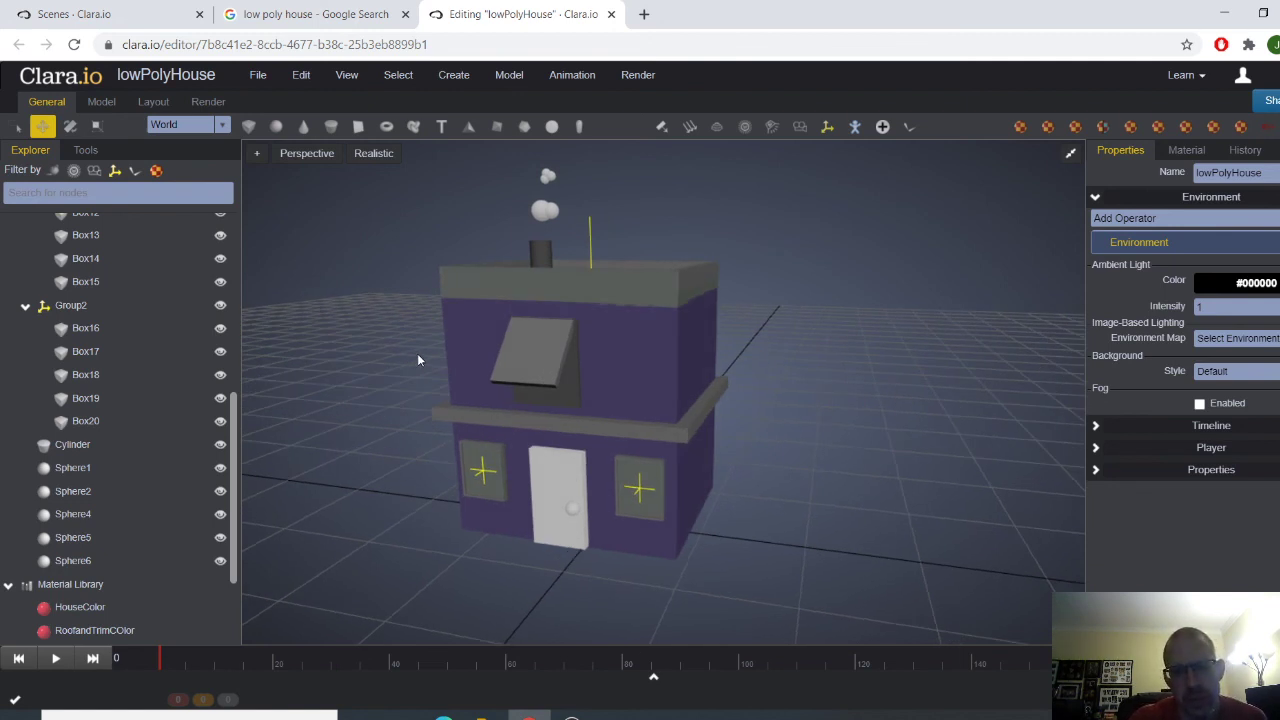
Step: Collapse Group, Group1 and Group2 in the scene hierarchy
click(26, 308)
scroll(26, 412, up, 3)
click(25, 344)
click(25, 342)
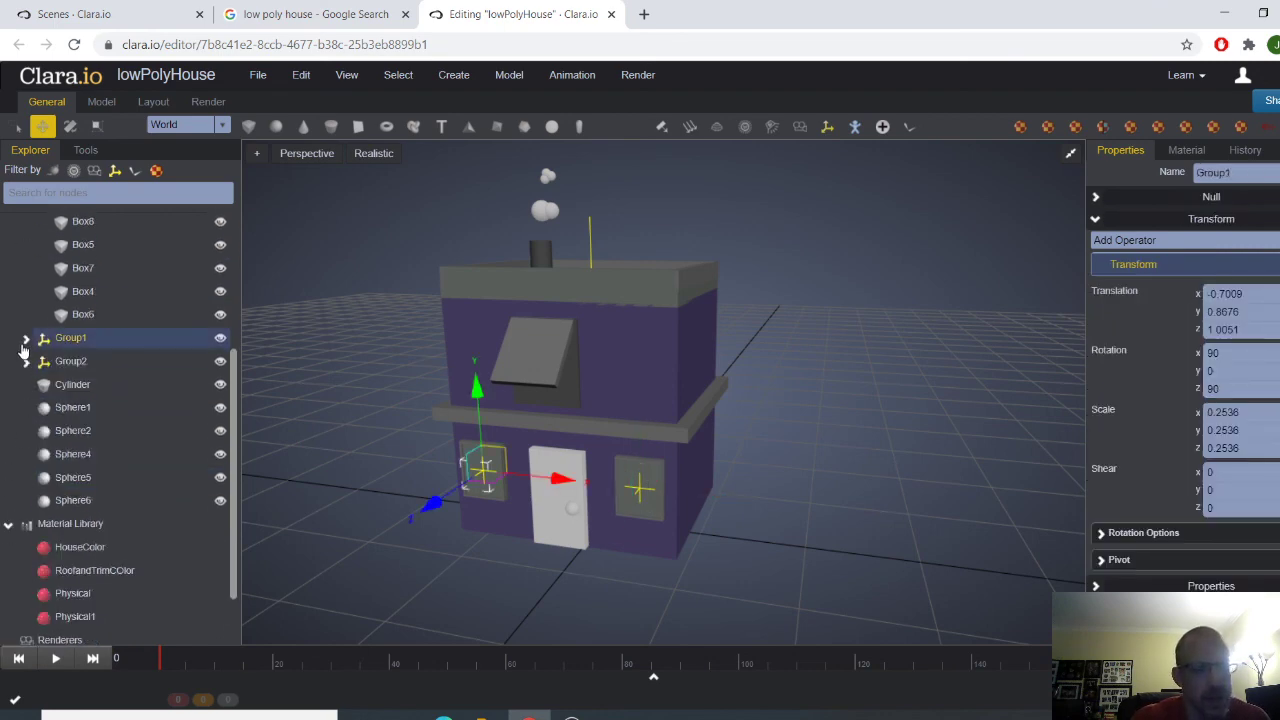
click(26, 363)
scroll(28, 404, up, 4)
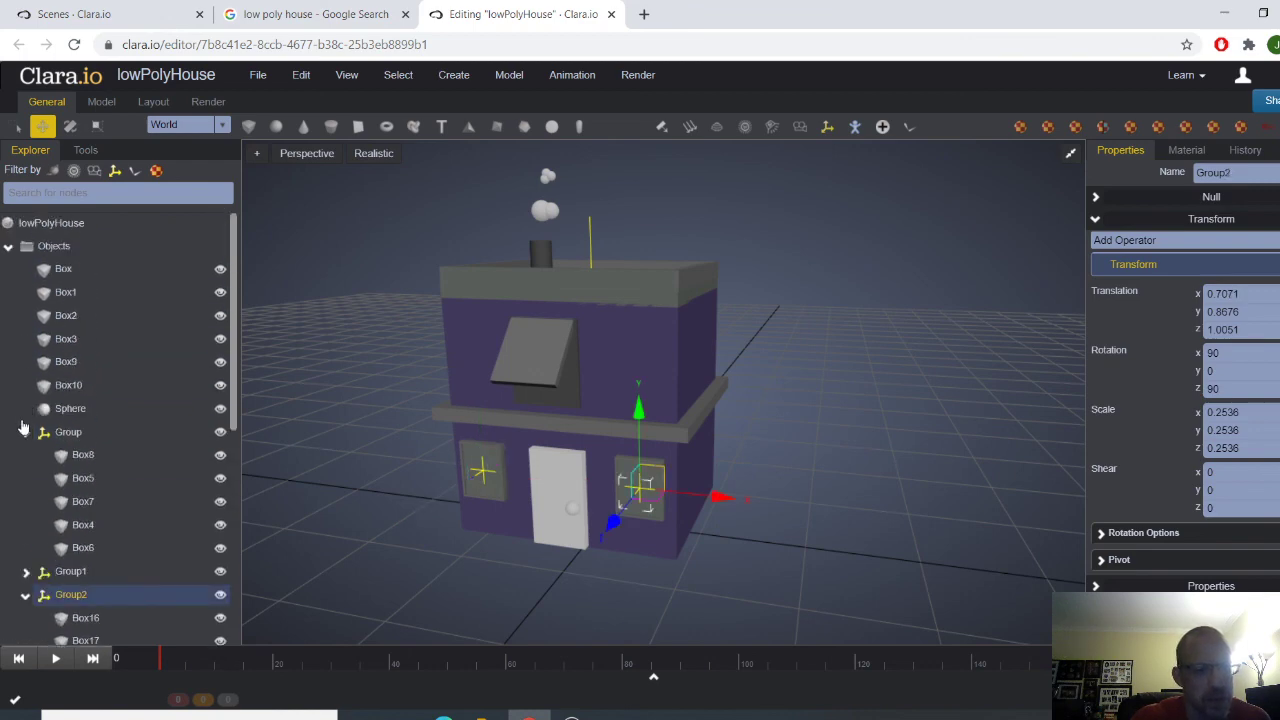
click(25, 431)
scroll(26, 433, down, 3)
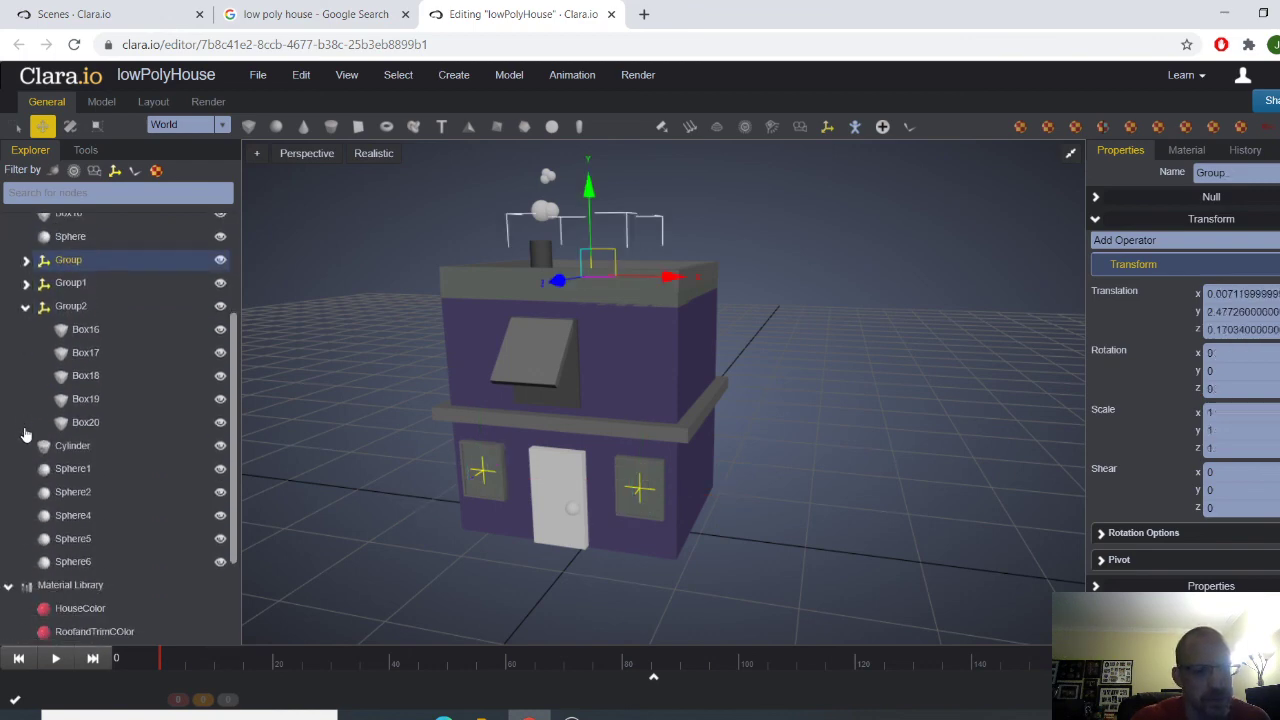
click(25, 307)
scroll(19, 413, up, 3)
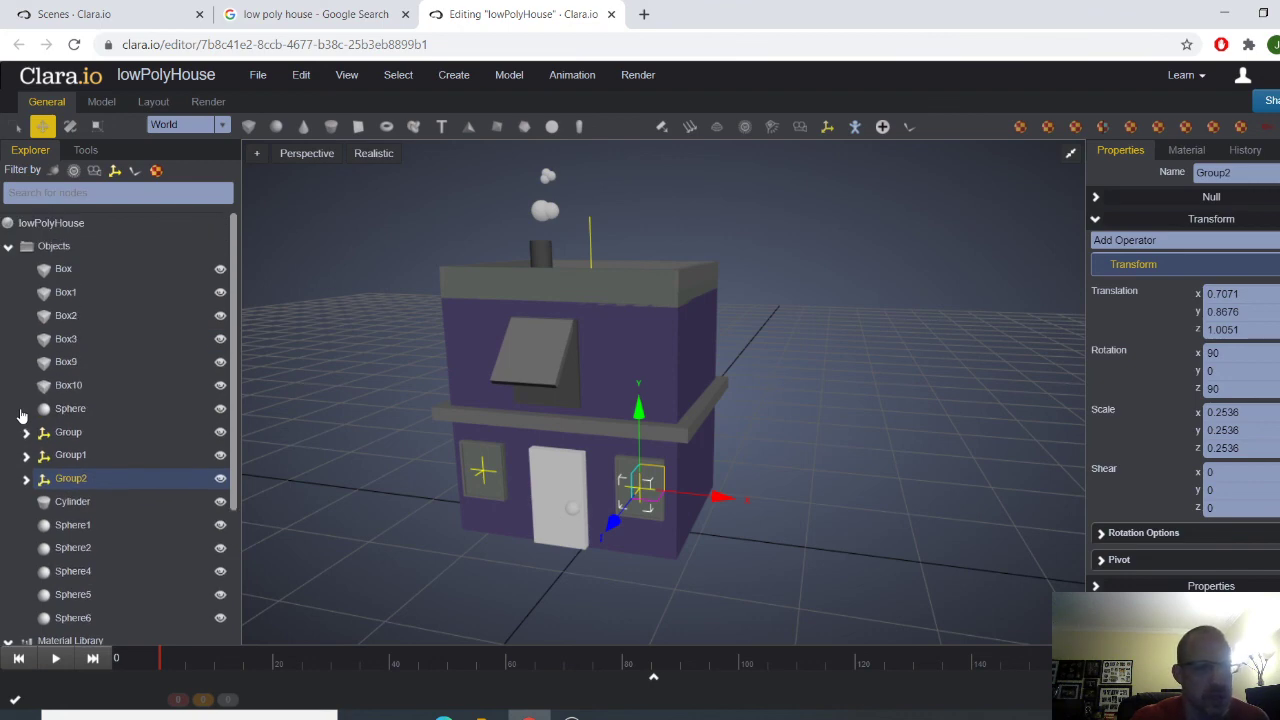
Step: Select every house object from Box through Sphere6 and group them with a Null
click(63, 269)
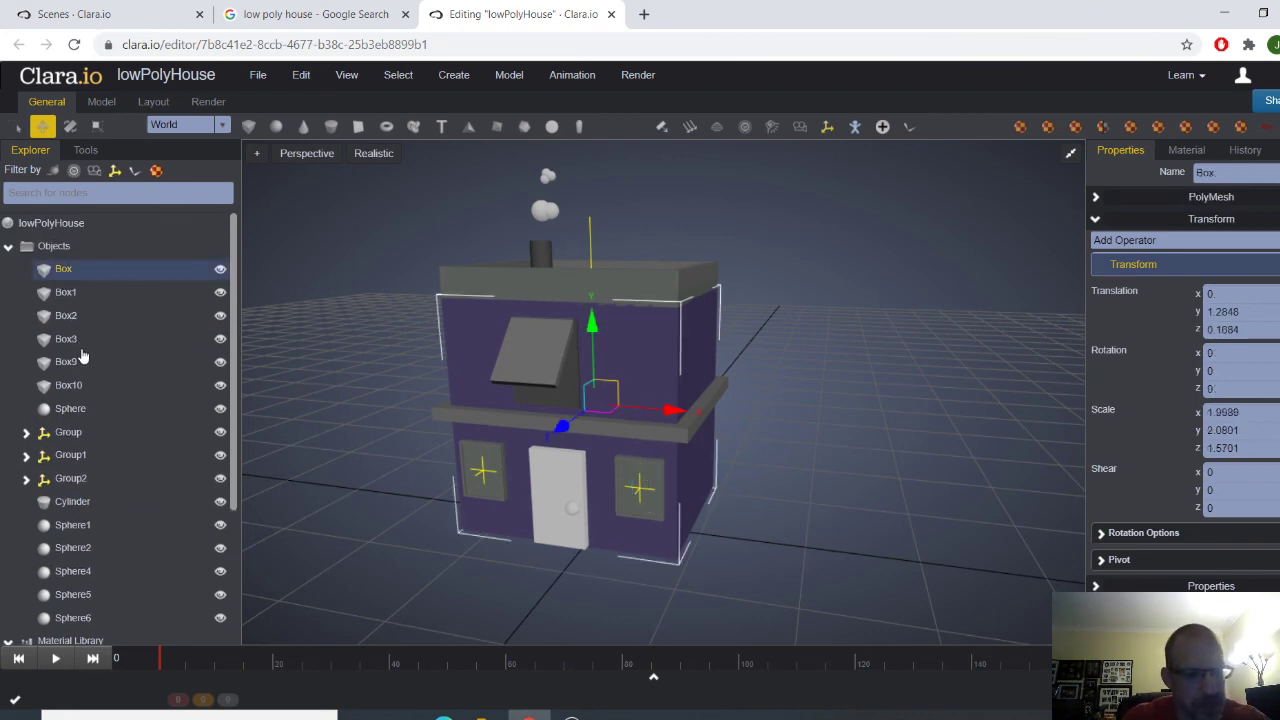
scroll(83, 360, down, 3)
shift+click(73, 424)
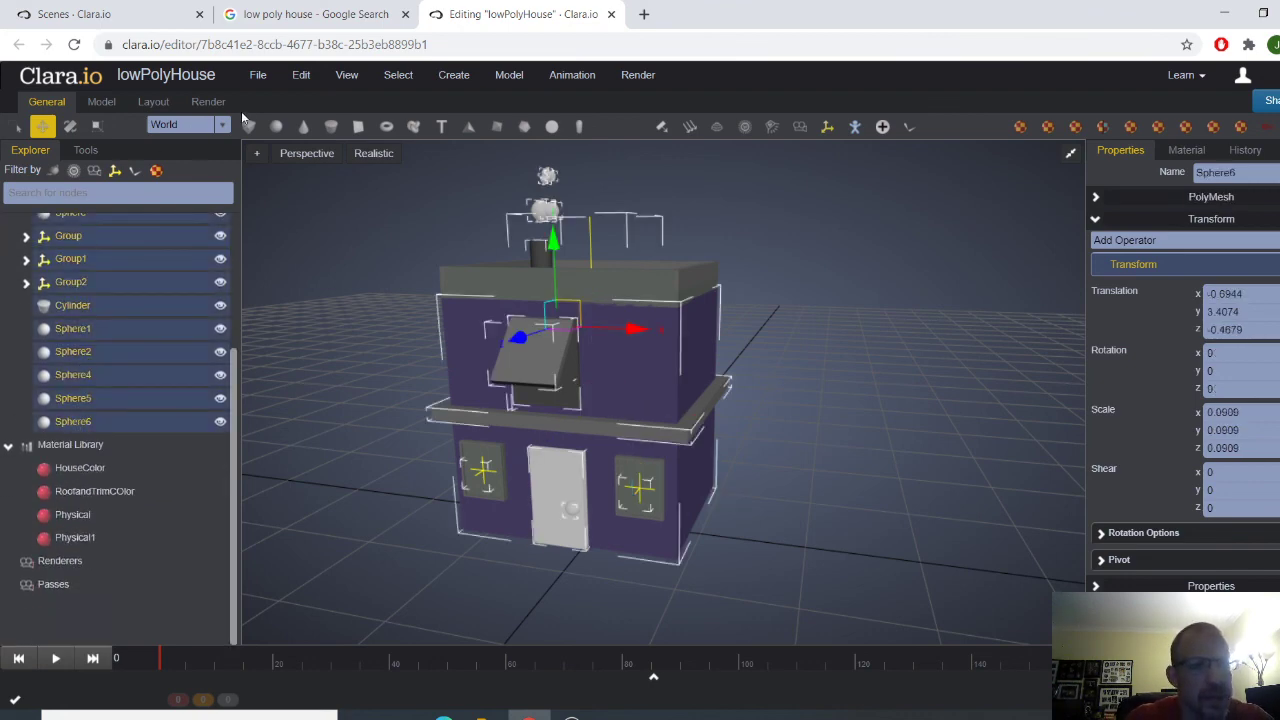
click(301, 75)
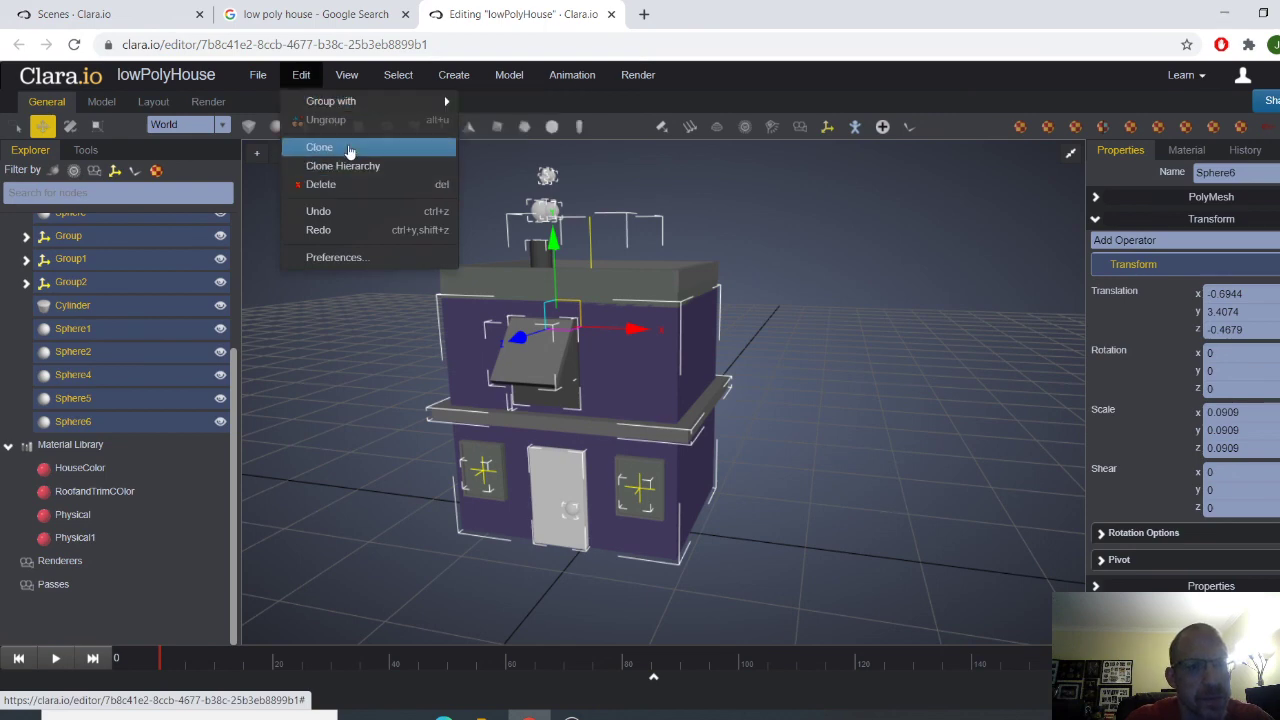
mouse_move(388, 108)
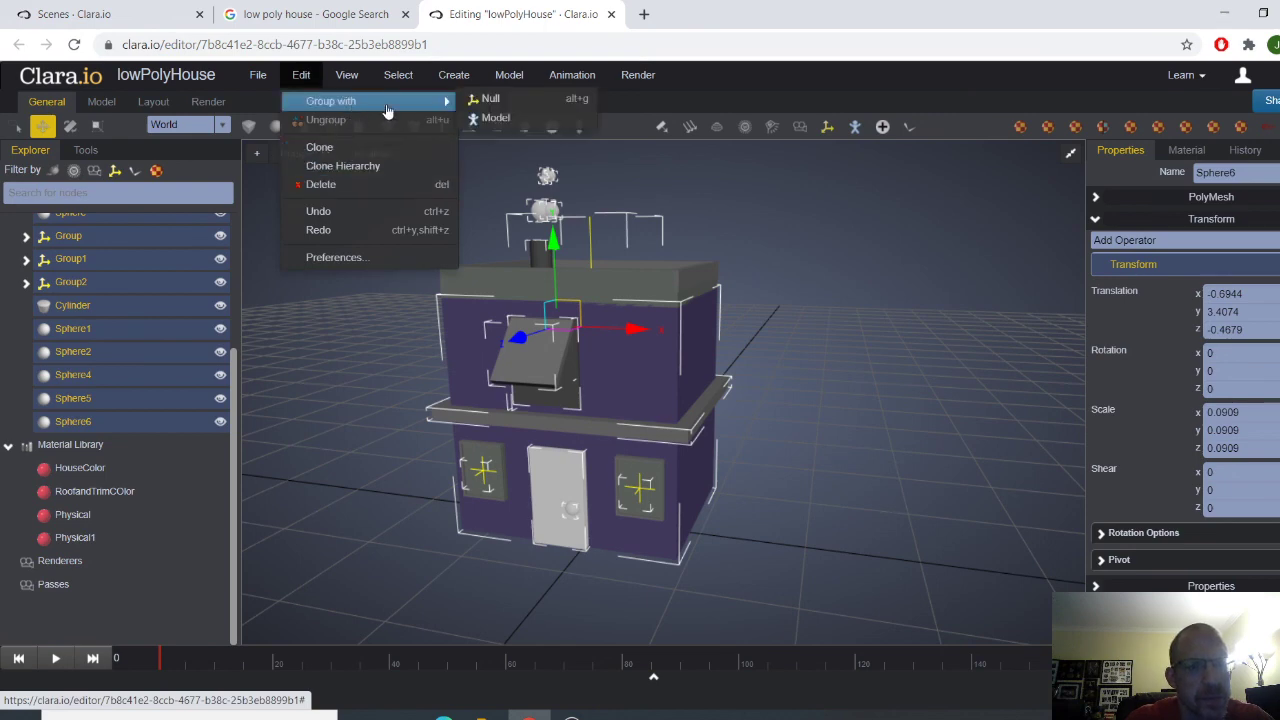
click(467, 100)
click(322, 345)
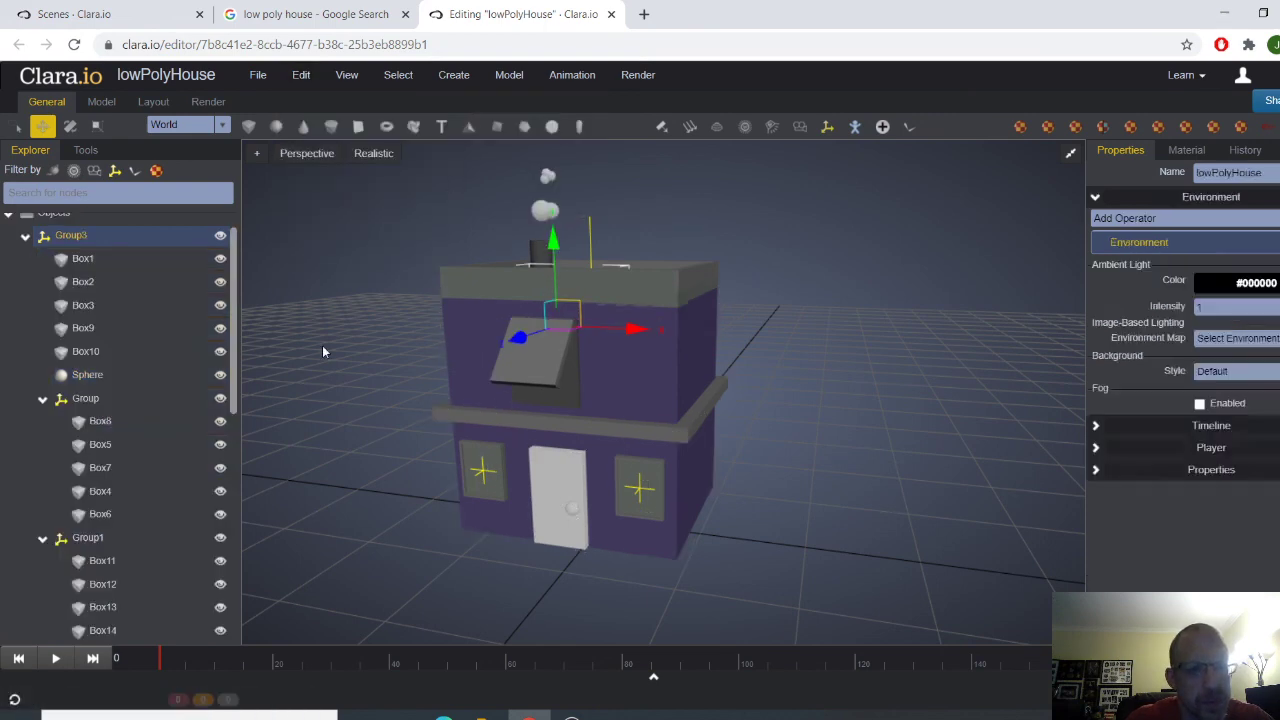
Step: Collapse the new house group and move it along X to about -1.5807
scroll(50, 293, up, 1)
click(26, 271)
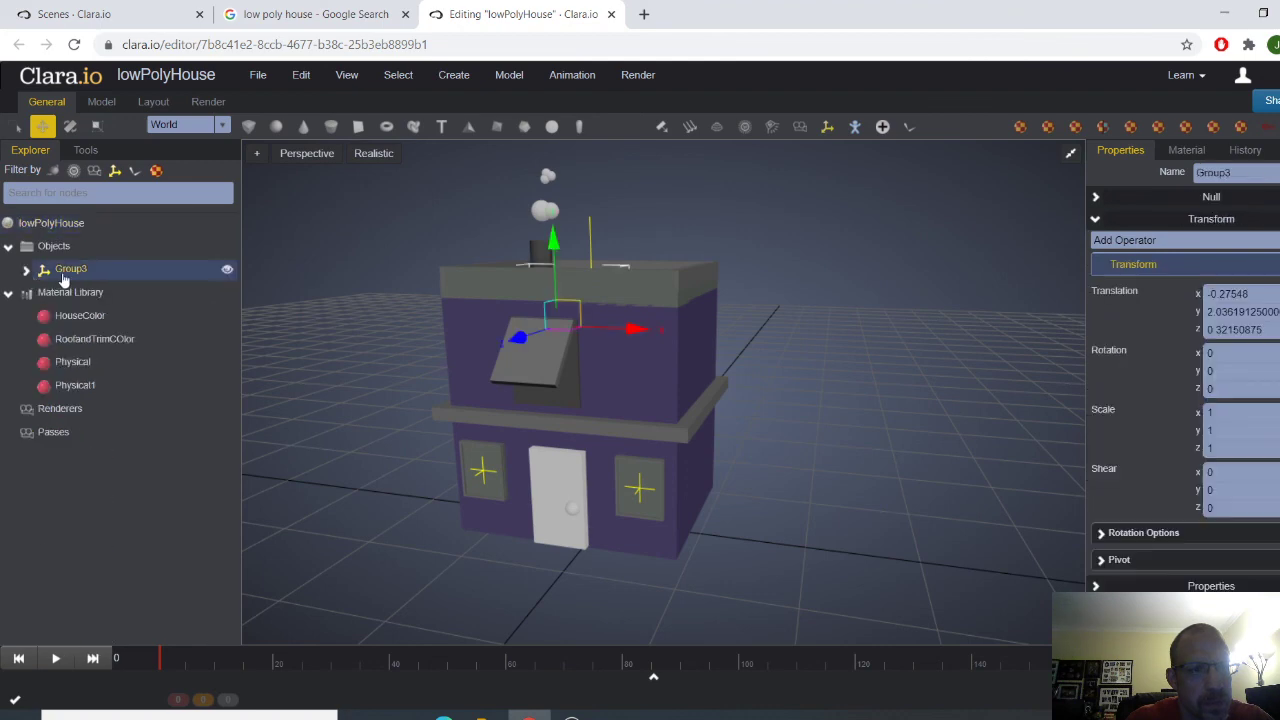
drag(630, 343, 573, 344)
Step: Clone the house group with its hierarchy twice, placing the copies in a row at about X 1.0828 and X 3.5405
click(298, 84)
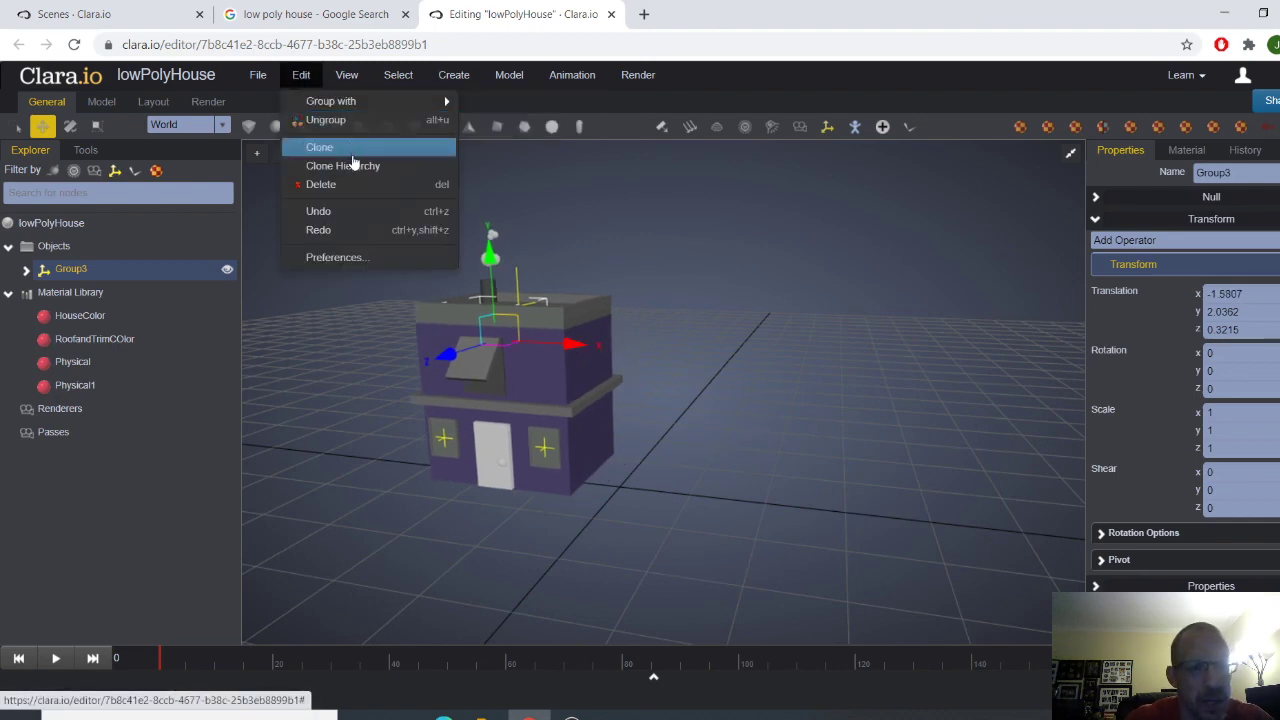
mouse_move(577, 346)
mouse_down()
mouse_move(634, 346)
mouse_move(733, 394)
mouse_up()
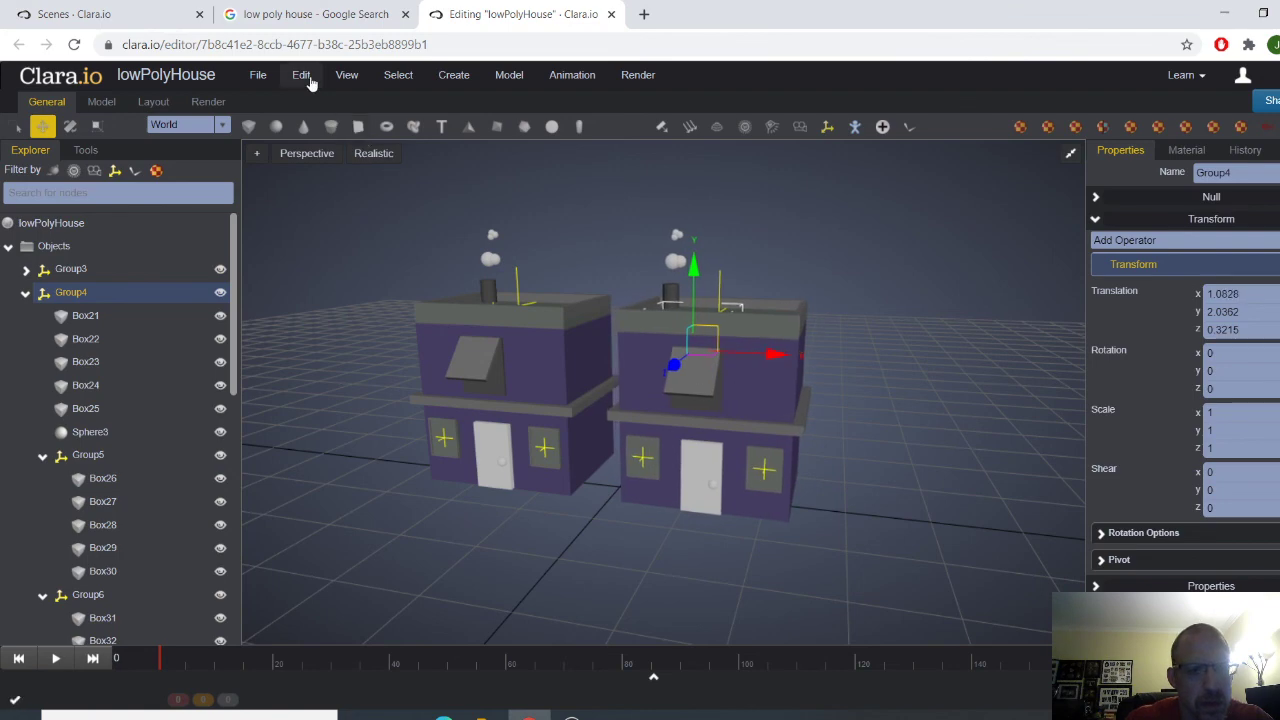
click(311, 84)
click(355, 166)
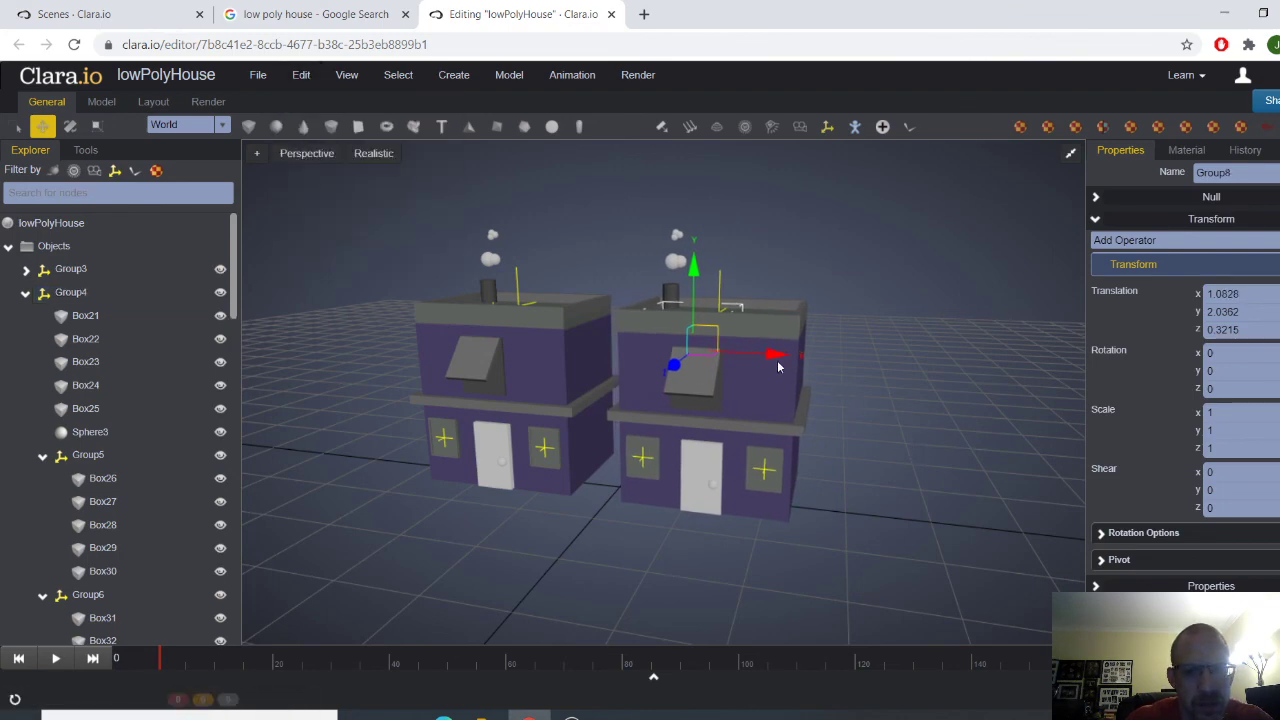
drag(778, 364, 1002, 368)
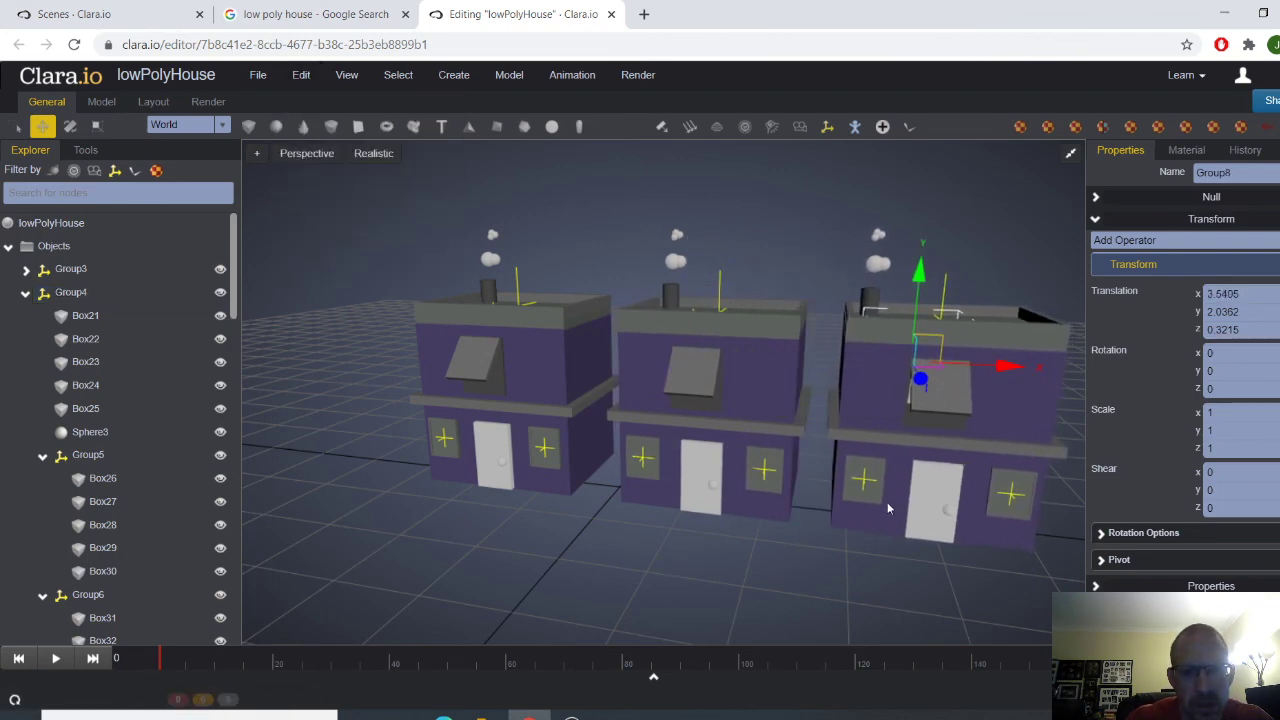
Step: Deselect everything and inspect the row of three houses from several angles
click(829, 542)
scroll(820, 542, down, 3)
middle_drag(816, 542, 762, 530)
right_drag(761, 536, 810, 410)
scroll(774, 455, up, 1)
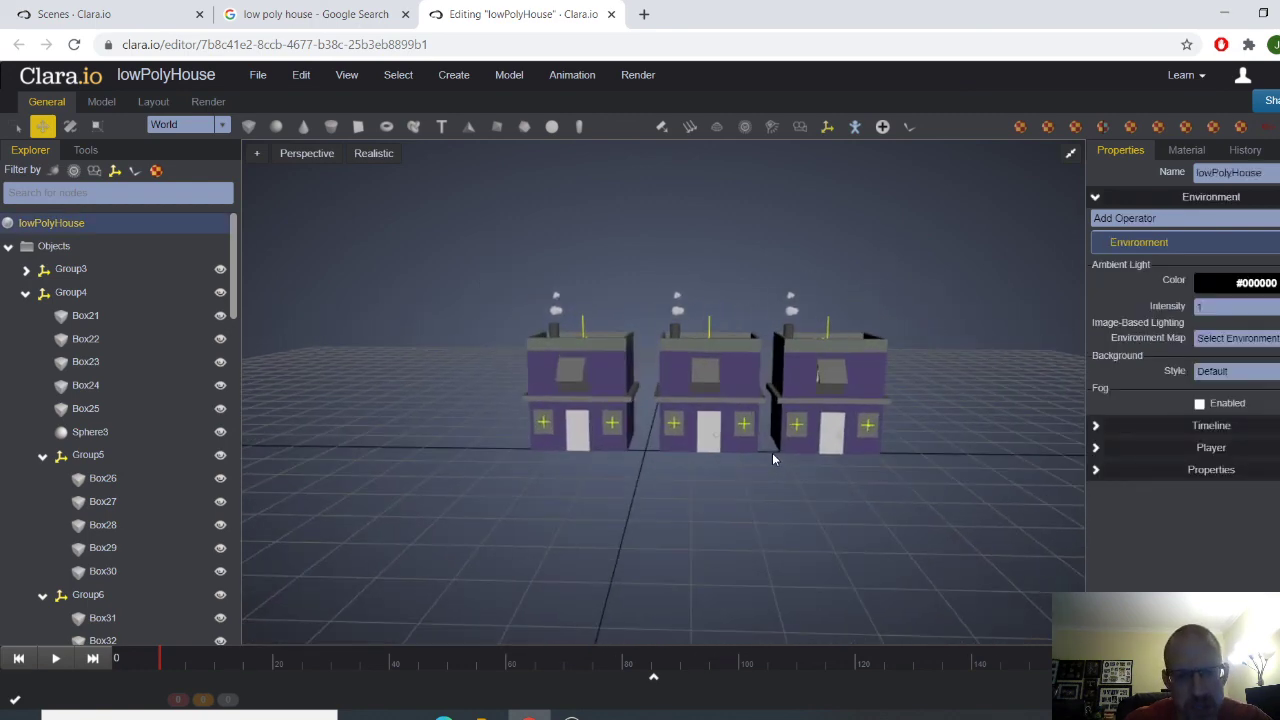
scroll(706, 460, up, 2)
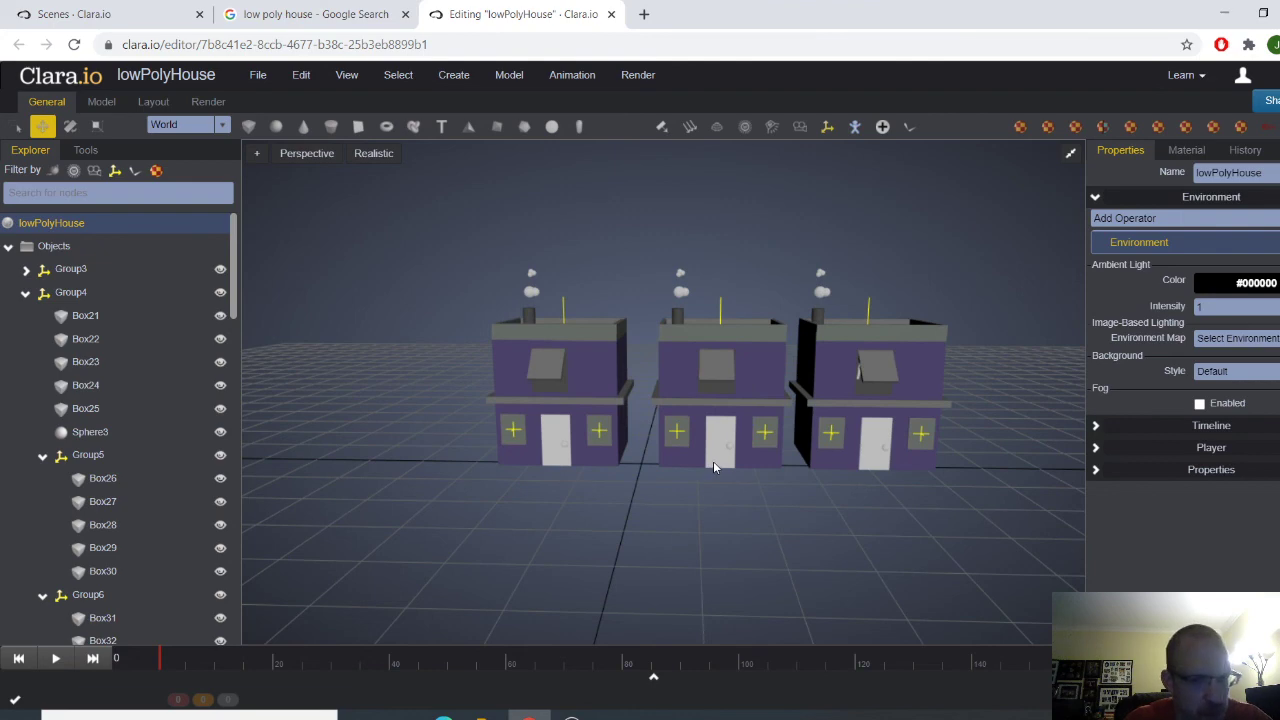
right_drag(713, 466, 713, 508)
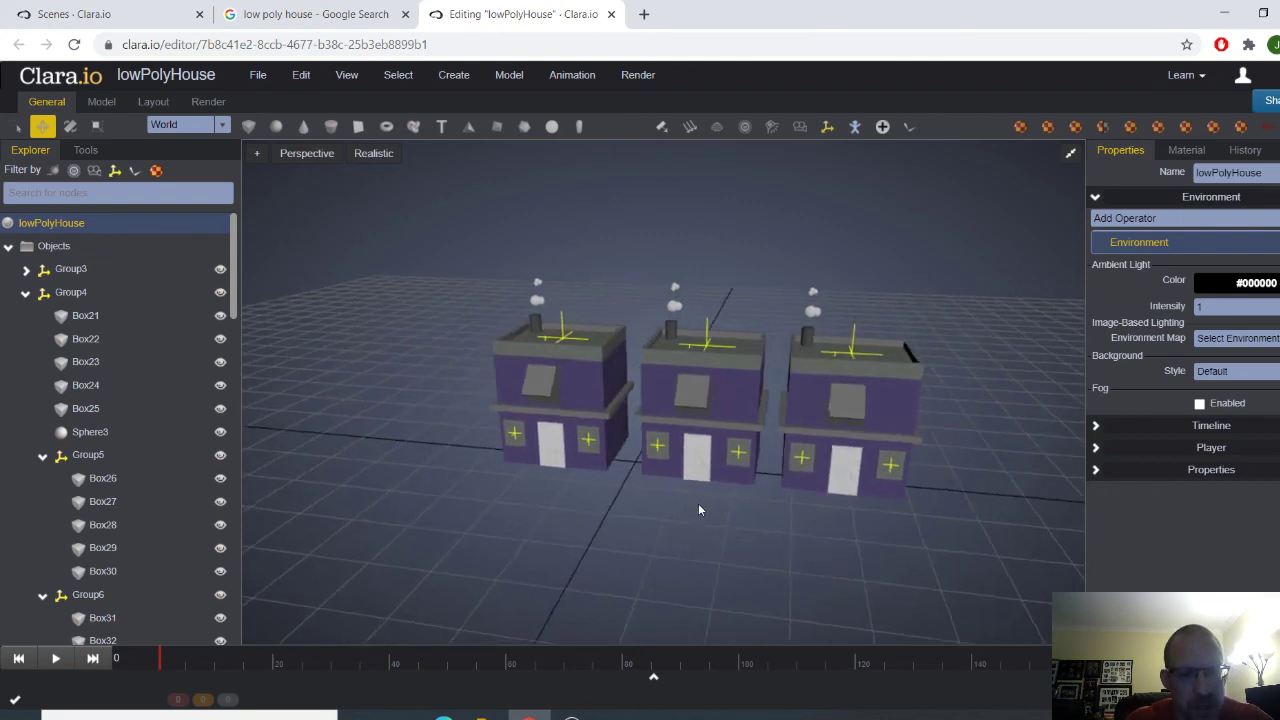
middle_drag(698, 510, 696, 504)
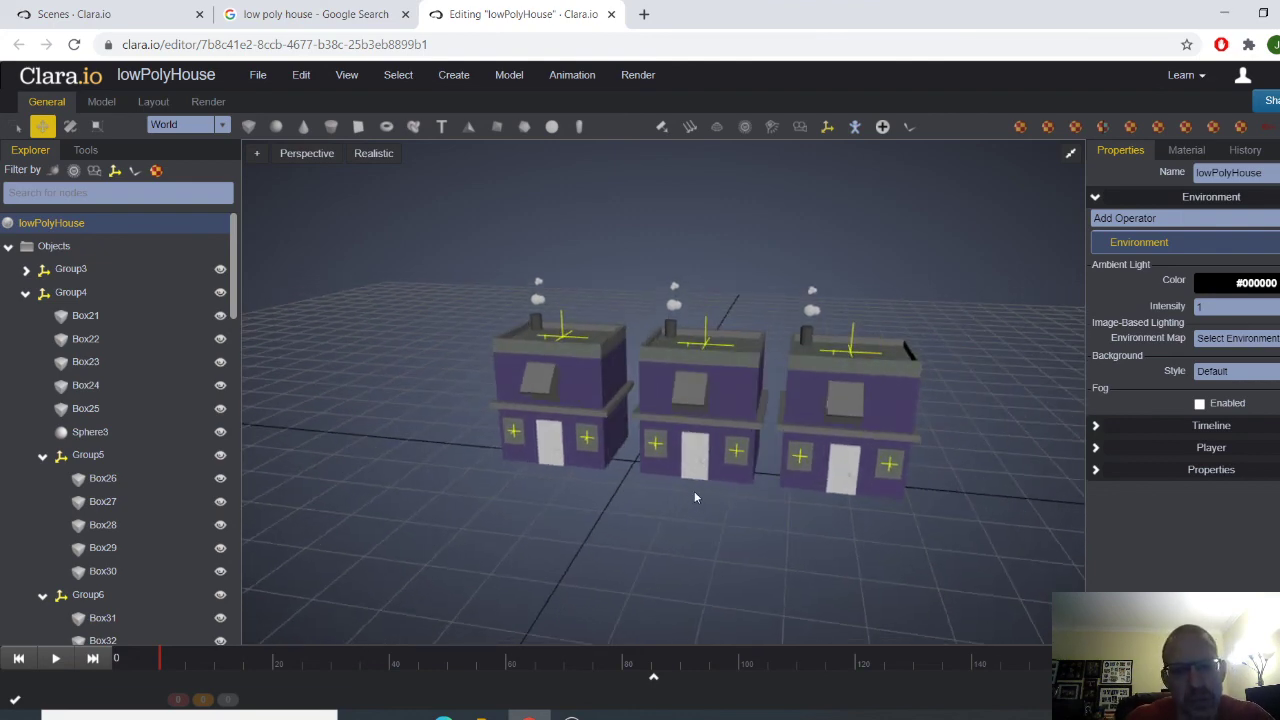